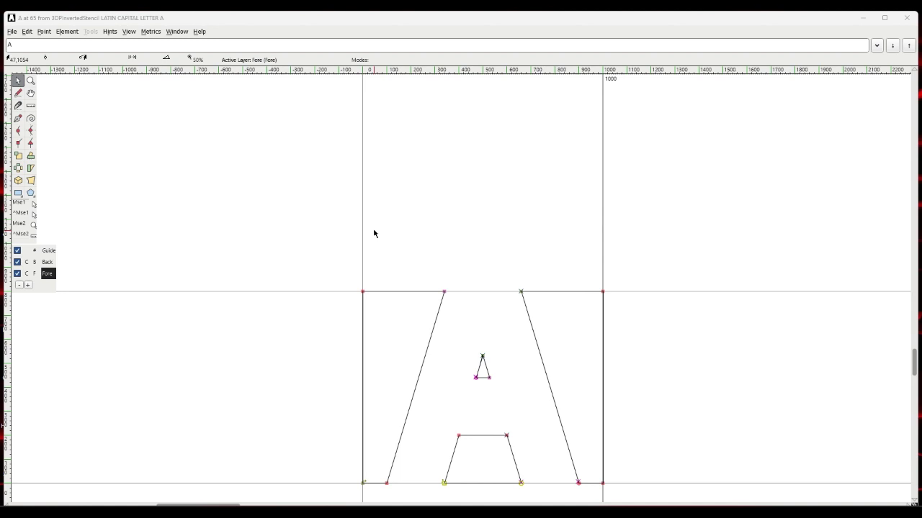
Select all outline points of the capital A glyph to examine its stencil shapes, and clear the selection.
{"action": "left_click_drag", "start_coordinate": [324, 263], "coordinate": [643, 325]}
{"action": "scroll", "coordinate": [640, 322], "scroll_direction": "up", "scroll_amount": 3}
{"action": "left_click", "coordinate": [638, 321]}
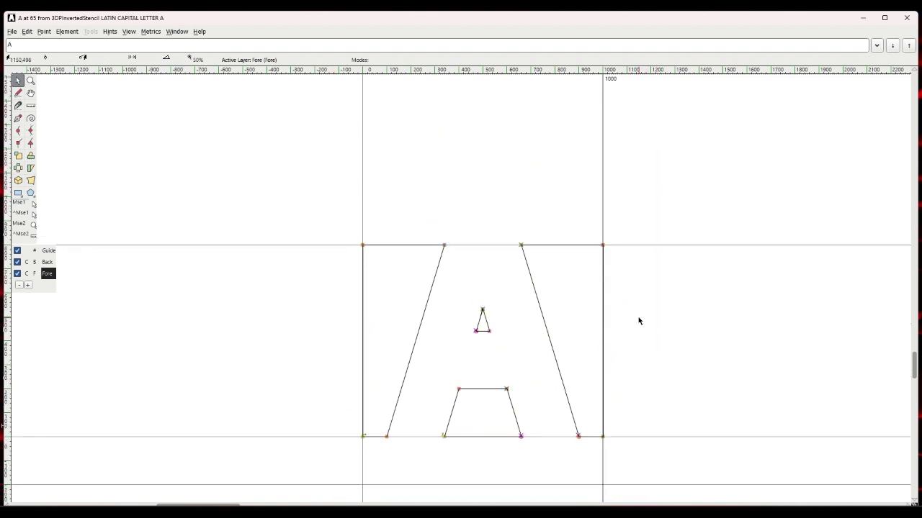
{"action": "left_click_drag", "start_coordinate": [325, 196], "coordinate": [619, 459]}
{"action": "left_click", "coordinate": [619, 458]}
{"action": "left_click_drag", "start_coordinate": [334, 212], "coordinate": [621, 455]}
{"action": "left_click", "coordinate": [621, 454]}
{"action": "left_click_drag", "start_coordinate": [334, 216], "coordinate": [633, 463]}
{"action": "mouse_move", "coordinate": [340, 228]}
{"action": "left_mouse_down"}
{"action": "mouse_move", "coordinate": [643, 463]}
{"action": "mouse_move", "coordinate": [321, 192]}
{"action": "mouse_move", "coordinate": [300, 187]}
{"action": "mouse_move", "coordinate": [420, 267]}
{"action": "mouse_move", "coordinate": [626, 452]}
{"action": "mouse_move", "coordinate": [330, 221]}
{"action": "left_mouse_up"}
{"action": "left_click", "coordinate": [632, 297]}
Bring up the font overview window, look through its grid of character slots, and minimize it again.
{"action": "mouse_move", "coordinate": [419, 512]}
{"action": "left_click", "coordinate": [402, 471]}
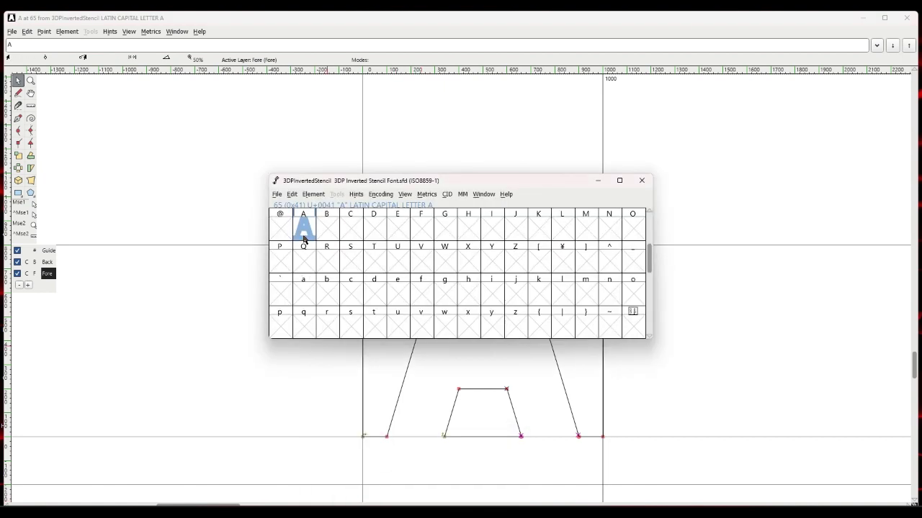
{"action": "left_click_drag", "start_coordinate": [306, 185], "coordinate": [340, 180]}
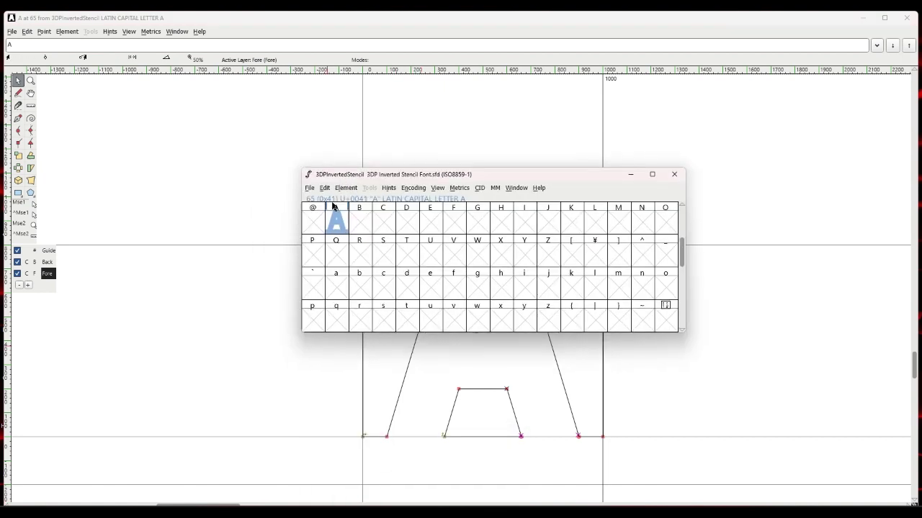
{"action": "scroll", "coordinate": [333, 226], "scroll_direction": "down", "scroll_amount": 3}
{"action": "scroll", "coordinate": [334, 225], "scroll_direction": "up", "scroll_amount": 5}
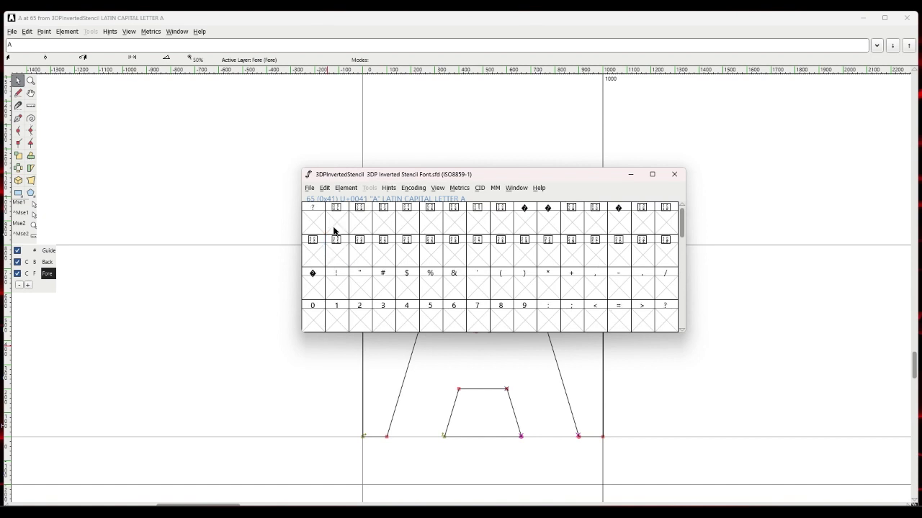
{"action": "scroll", "coordinate": [333, 232], "scroll_direction": "down", "scroll_amount": 2}
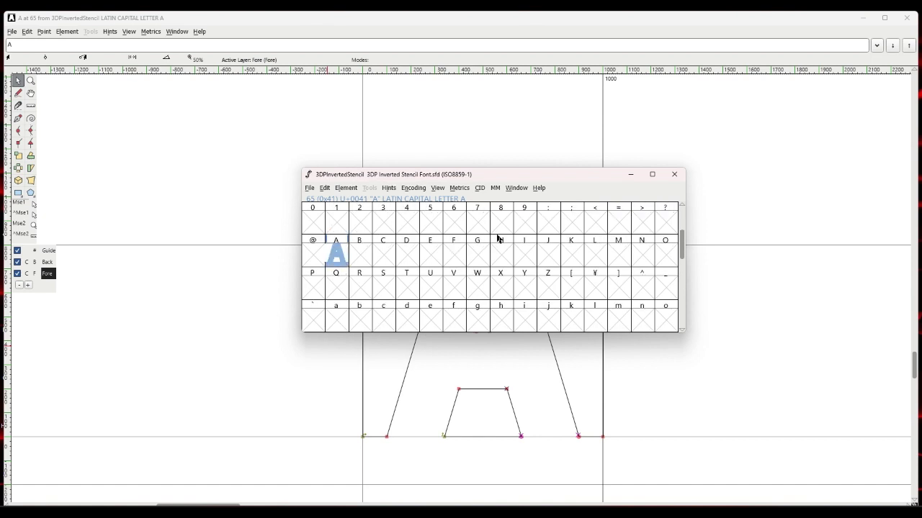
{"action": "left_click", "coordinate": [629, 175]}
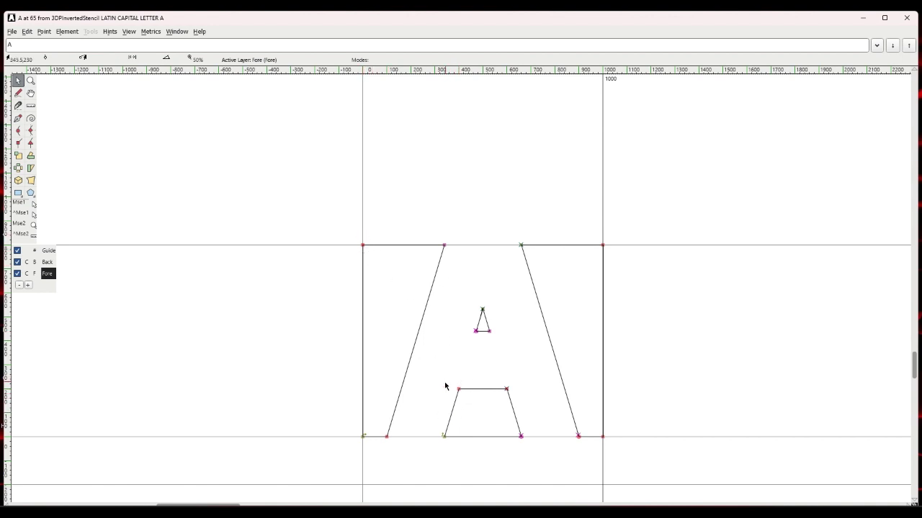
Examine the A's small inner triangle and lower trapezoid by selecting their edges and points.
{"action": "scroll", "coordinate": [480, 331], "scroll_direction": "down", "scroll_amount": 3}
{"action": "scroll", "coordinate": [481, 288], "scroll_direction": "up", "scroll_amount": 1}
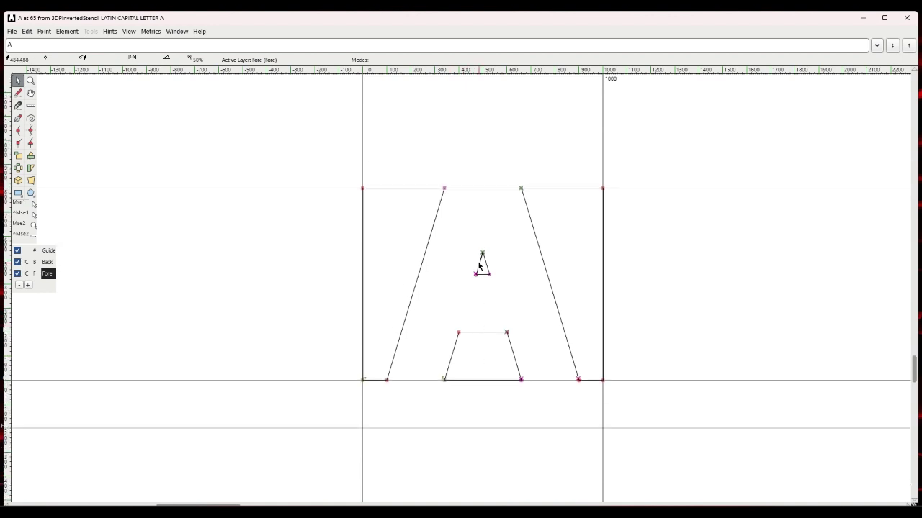
{"action": "left_click", "coordinate": [478, 269]}
{"action": "left_click", "coordinate": [487, 273]}
{"action": "left_click", "coordinate": [483, 273]}
{"action": "left_click", "coordinate": [486, 267]}
{"action": "left_click", "coordinate": [483, 274]}
{"action": "left_click", "coordinate": [478, 267]}
{"action": "left_click", "coordinate": [483, 265]}
{"action": "left_click_drag", "start_coordinate": [458, 233], "coordinate": [500, 290]}
{"action": "left_click_drag", "start_coordinate": [414, 352], "coordinate": [534, 296]}
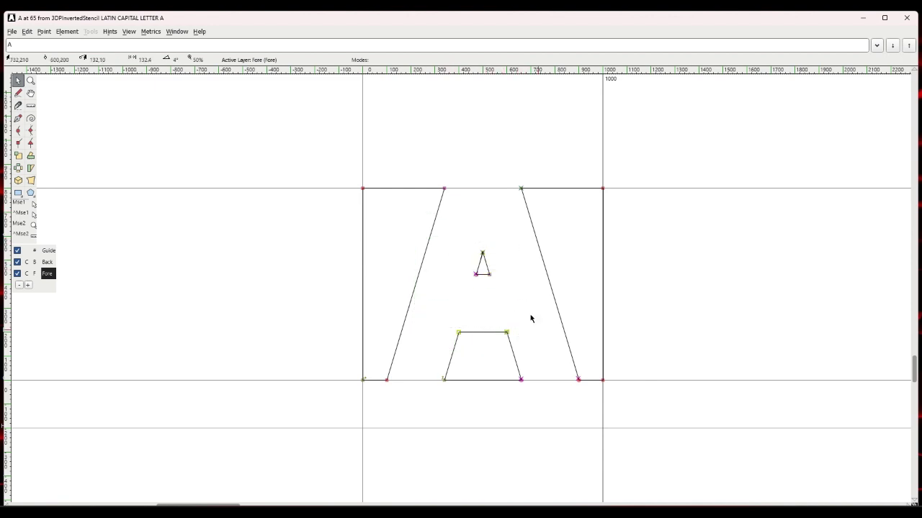
{"action": "left_click", "coordinate": [487, 272]}
{"action": "left_click_drag", "start_coordinate": [465, 233], "coordinate": [505, 295]}
{"action": "left_click_drag", "start_coordinate": [466, 240], "coordinate": [509, 290]}
Try to bend the left edge of the small inner triangle outward into a curve, and undo the change.
{"action": "mouse_move", "coordinate": [467, 249]}
{"action": "left_mouse_down"}
{"action": "mouse_move", "coordinate": [506, 294]}
{"action": "mouse_move", "coordinate": [492, 293]}
{"action": "mouse_move", "coordinate": [453, 251]}
{"action": "left_mouse_up"}
{"action": "left_click", "coordinate": [492, 293]}
{"action": "left_click", "coordinate": [478, 268]}
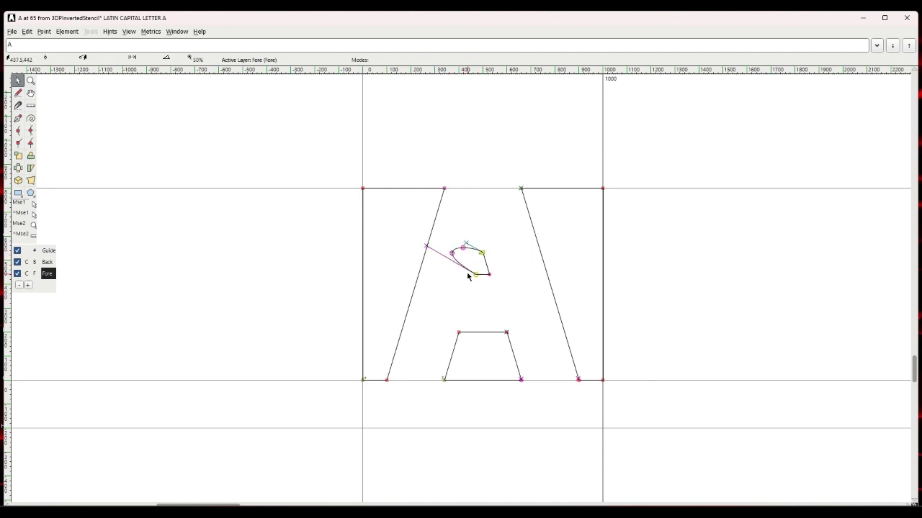
{"action": "scroll", "coordinate": [470, 258], "scroll_direction": "up", "scroll_amount": 5}
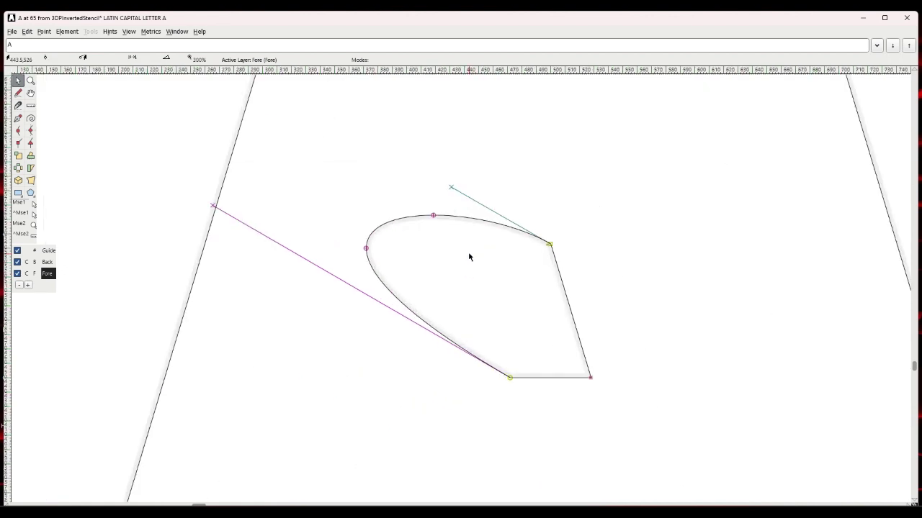
{"action": "scroll", "coordinate": [469, 256], "scroll_direction": "down", "scroll_amount": 4}
{"action": "scroll", "coordinate": [468, 256], "scroll_direction": "up", "scroll_amount": 3}
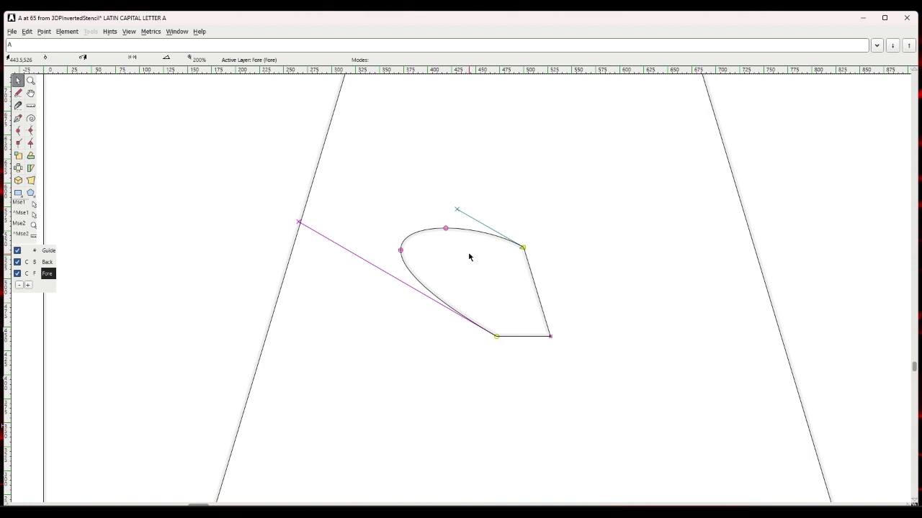
{"action": "scroll", "coordinate": [469, 257], "scroll_direction": "down", "scroll_amount": 4}
{"action": "scroll", "coordinate": [469, 257], "scroll_direction": "up", "scroll_amount": 2}
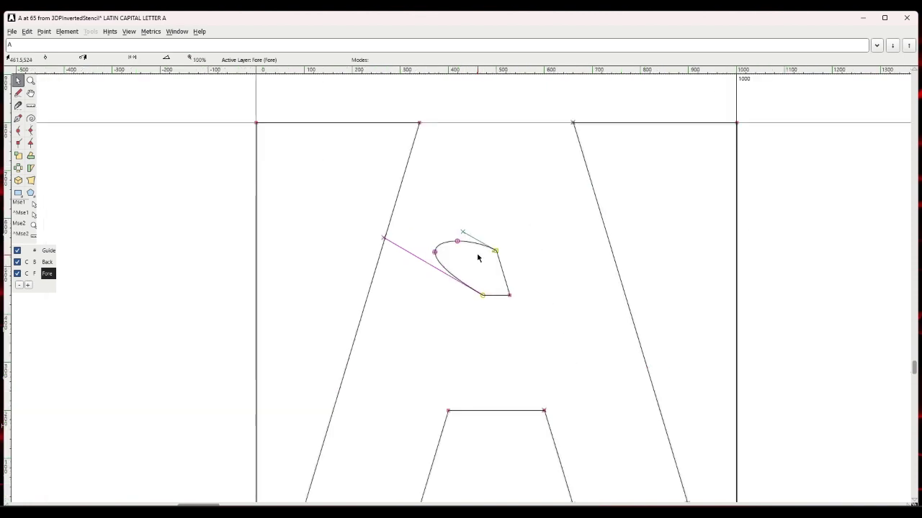
{"action": "key", "text": "ctrl+z"}
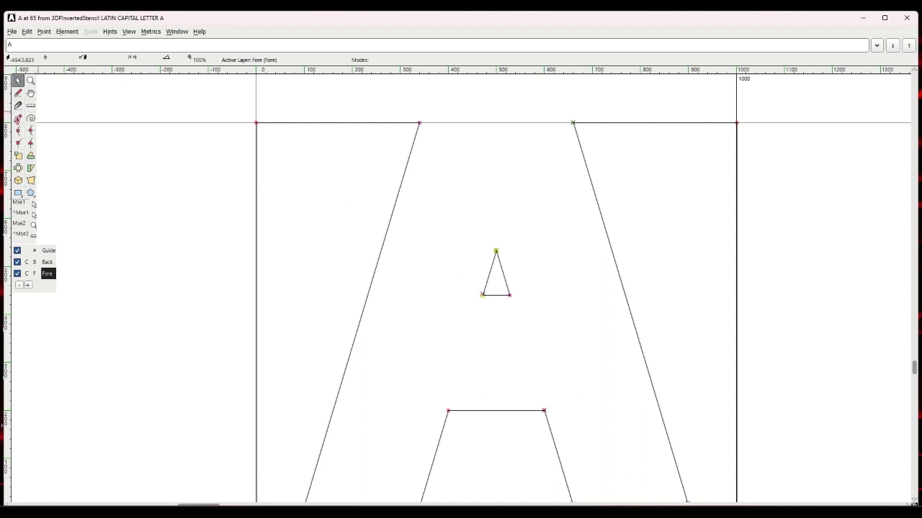
Draw a closed Pen tool triangle around the small inner triangle, starting at about 378,375 with its apex at about 506,642.
{"action": "left_click", "coordinate": [18, 118]}
{"action": "left_click", "coordinate": [437, 326]}
{"action": "left_click", "coordinate": [498, 198]}
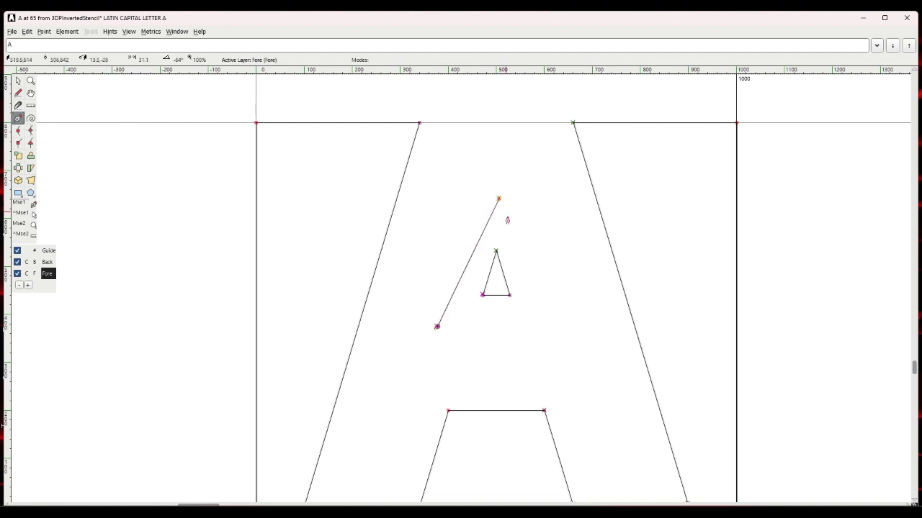
{"action": "left_click", "coordinate": [552, 328]}
{"action": "left_click", "coordinate": [437, 328]}
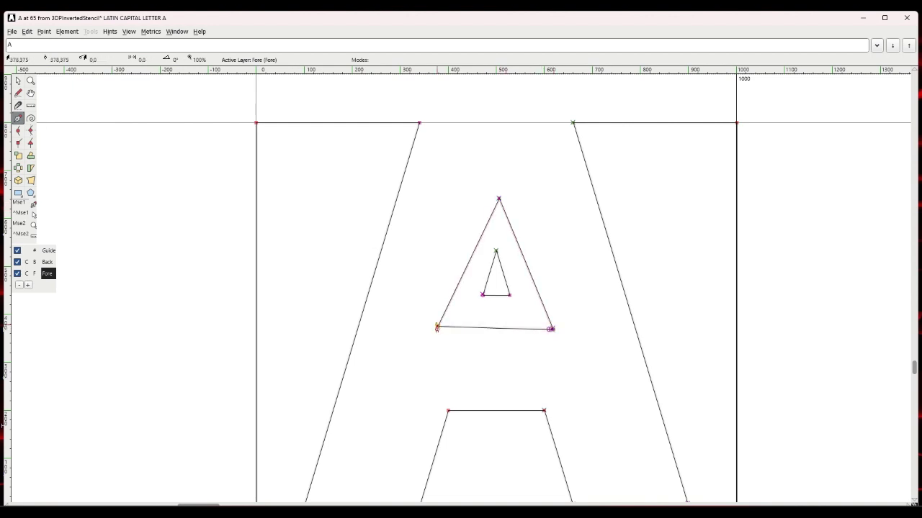
{"action": "right_click", "coordinate": [451, 344]}
{"action": "left_click", "coordinate": [18, 81]}
{"action": "left_click", "coordinate": [18, 80]}
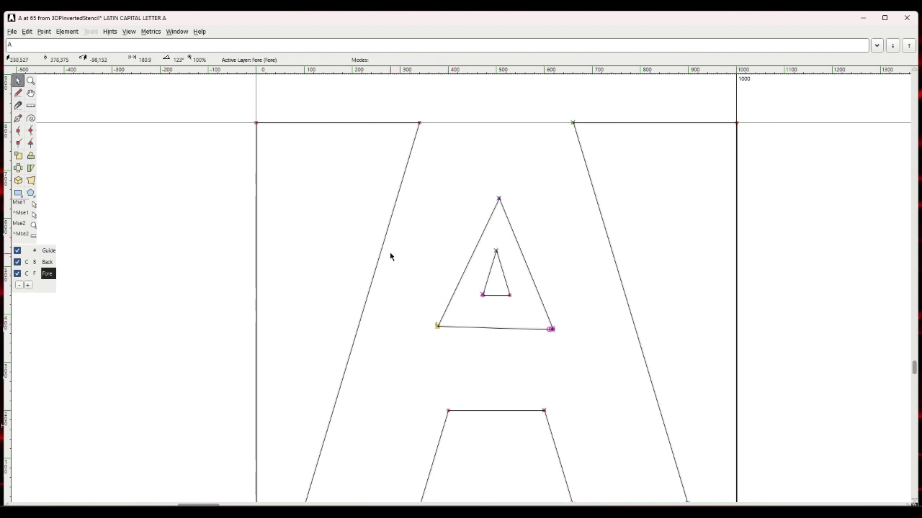
Undo the drawing of the outer triangle back to its first point.
{"action": "scroll", "coordinate": [410, 216], "scroll_direction": "down", "scroll_amount": 3}
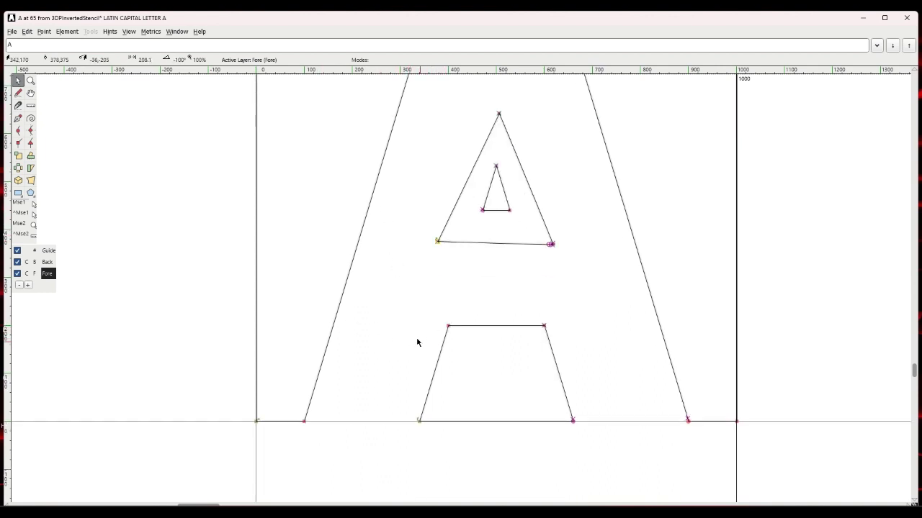
{"action": "scroll", "coordinate": [382, 315], "scroll_direction": "up", "scroll_amount": 2}
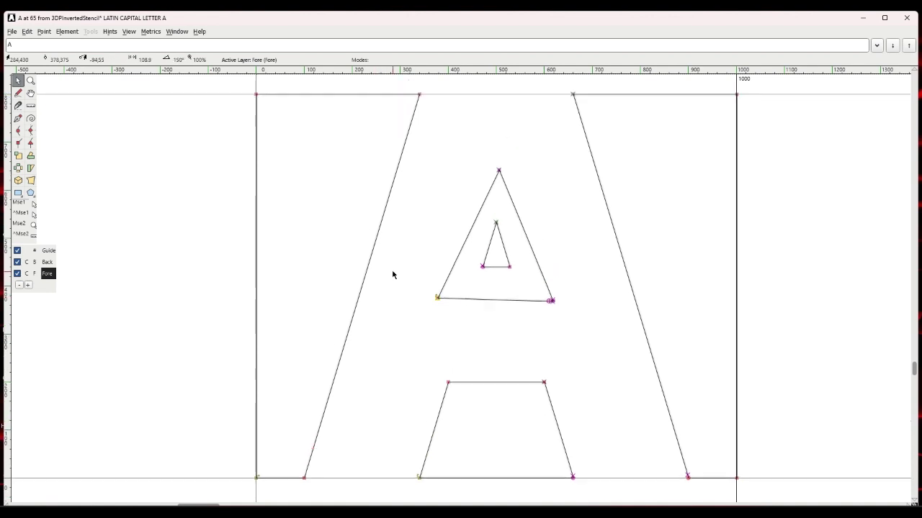
{"action": "scroll", "coordinate": [395, 252], "scroll_direction": "up", "scroll_amount": 1}
{"action": "scroll", "coordinate": [396, 235], "scroll_direction": "down", "scroll_amount": 1}
{"action": "key", "text": "ctrl+z"}
{"action": "key", "text": "ctrl+z"}
{"action": "key", "text": "ctrl+z"}
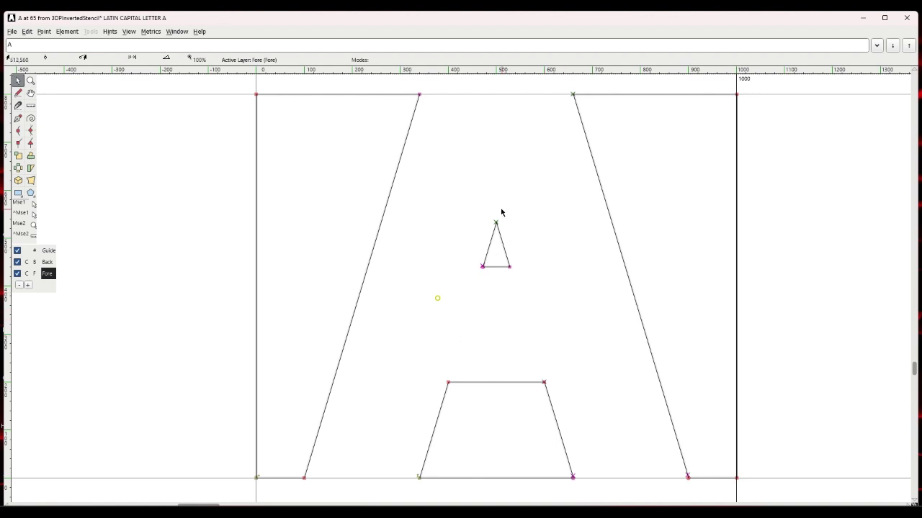
Draw another triangle around the small inner one with the Pen tool, starting and closing at the remaining point at about 378,375.
{"action": "left_click", "coordinate": [18, 118]}
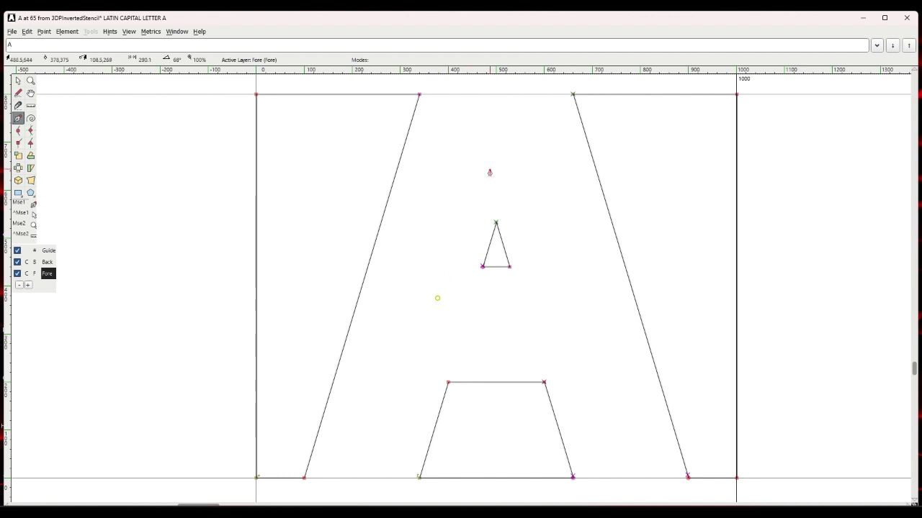
{"action": "left_click", "coordinate": [489, 169]}
{"action": "left_click", "coordinate": [559, 308]}
{"action": "left_click", "coordinate": [437, 298]}
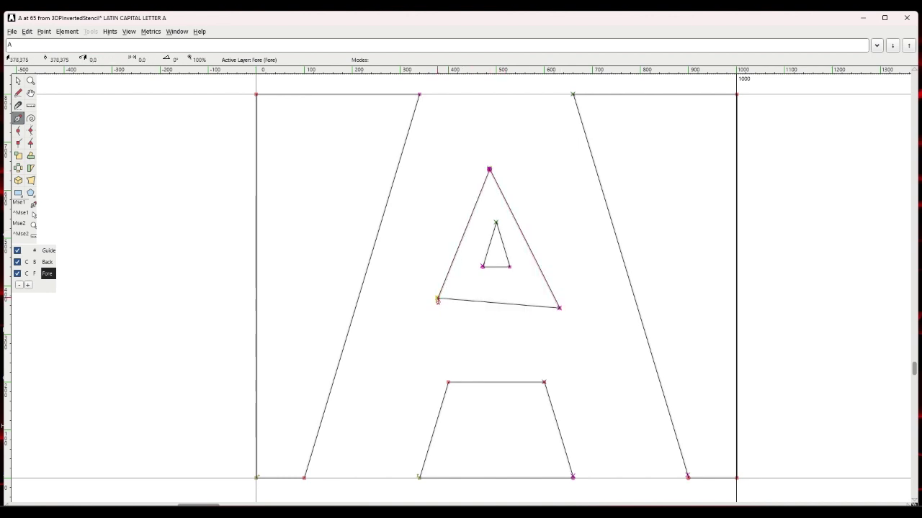
{"action": "right_click", "coordinate": [433, 310]}
{"action": "left_click", "coordinate": [18, 92]}
{"action": "left_click", "coordinate": [18, 80]}
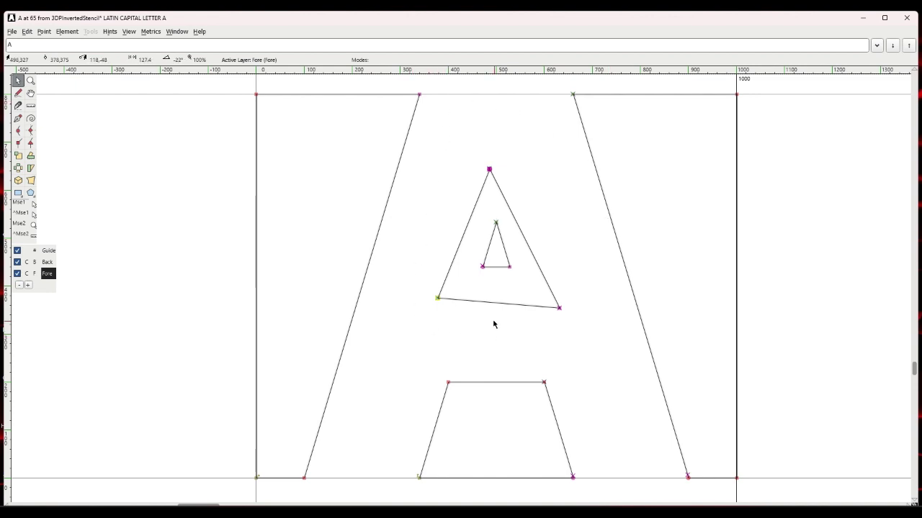
Remove the second outer triangle's segments, keeping only its starting point.
{"action": "key", "text": "Delete"}
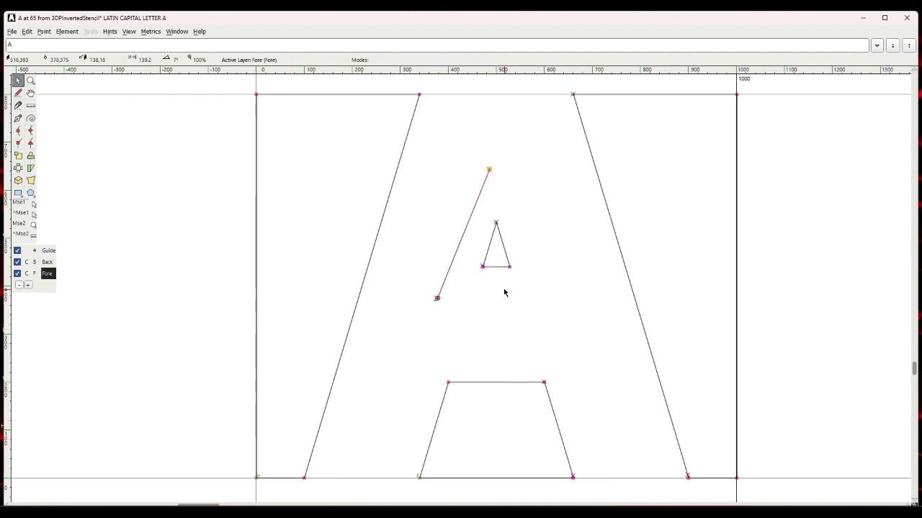
{"action": "key", "text": "Delete"}
{"action": "scroll", "coordinate": [489, 290], "scroll_direction": "up", "scroll_amount": 1}
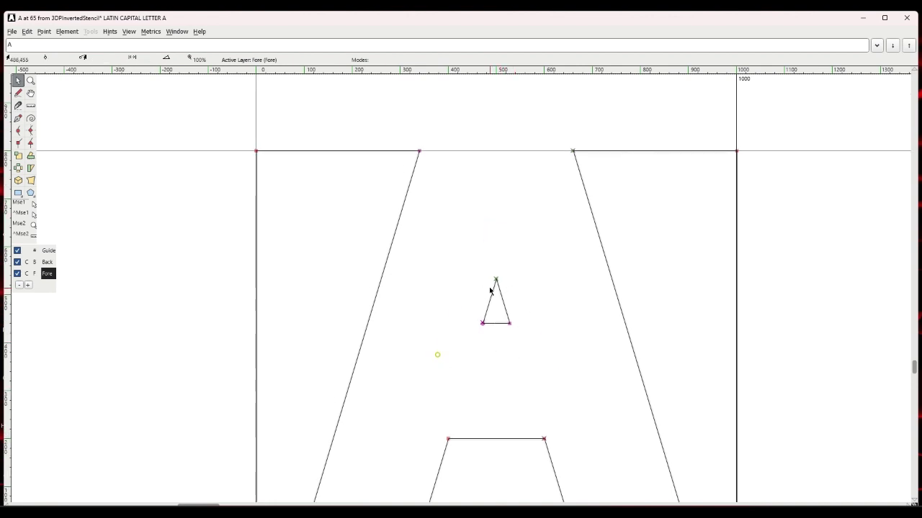
{"action": "scroll", "coordinate": [489, 290], "scroll_direction": "down", "scroll_amount": 2}
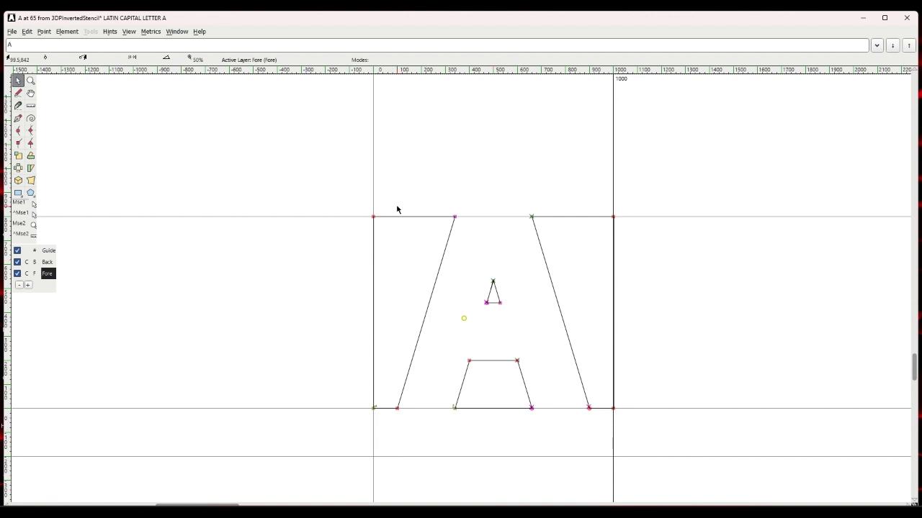
{"action": "scroll", "coordinate": [396, 211], "scroll_direction": "down", "scroll_amount": 1}
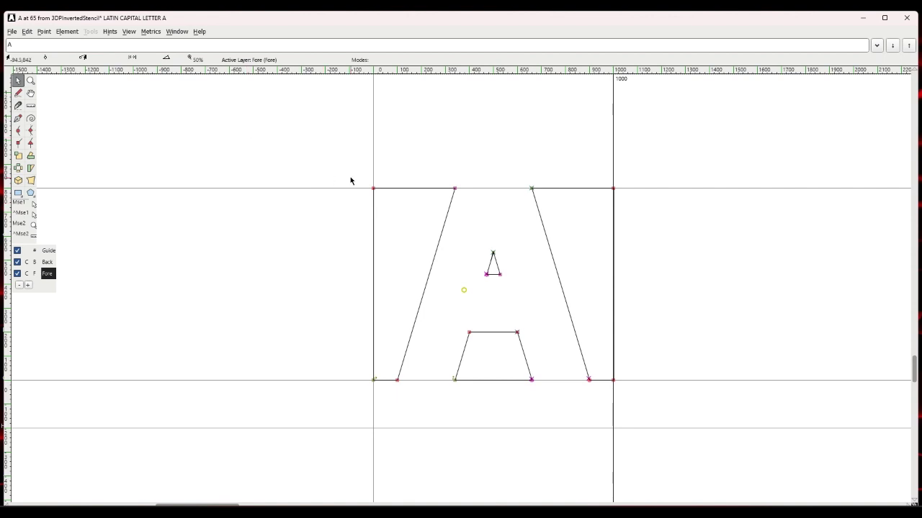
Examine the A's outer shapes by selecting their points and bottom and top edges.
{"action": "left_click_drag", "start_coordinate": [373, 188], "coordinate": [617, 388]}
{"action": "left_click", "coordinate": [406, 397]}
{"action": "left_click", "coordinate": [375, 380]}
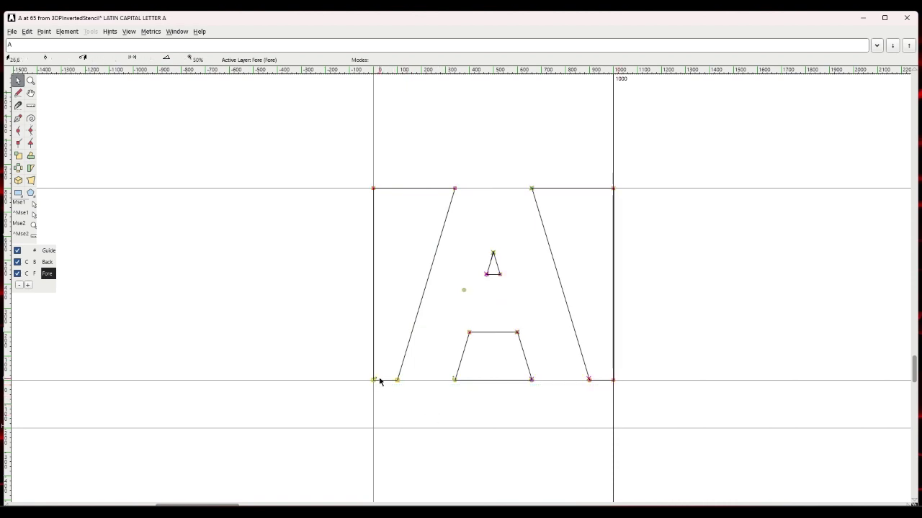
{"action": "left_click", "coordinate": [400, 192]}
{"action": "left_click", "coordinate": [387, 424]}
{"action": "left_click", "coordinate": [462, 380]}
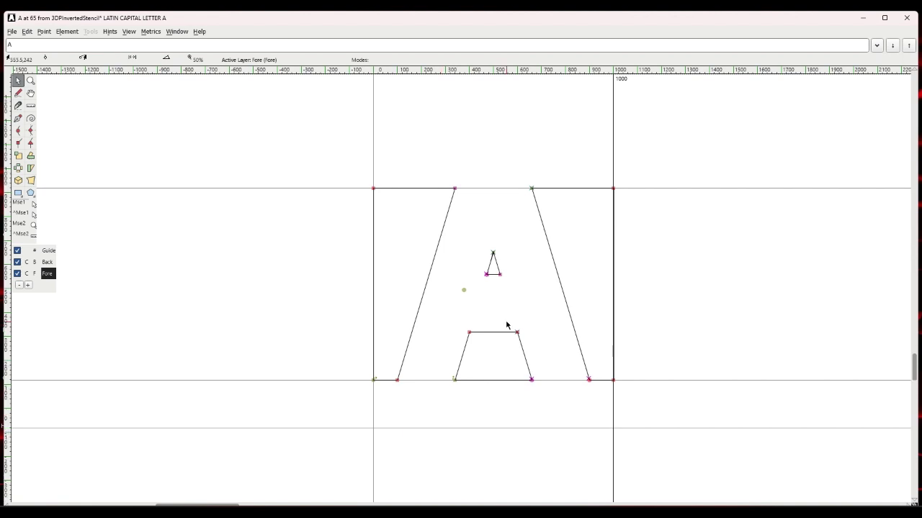
Select every point of the capital A glyph, including the stray single point, and clear the selection.
{"action": "scroll", "coordinate": [506, 323], "scroll_direction": "up", "scroll_amount": 2}
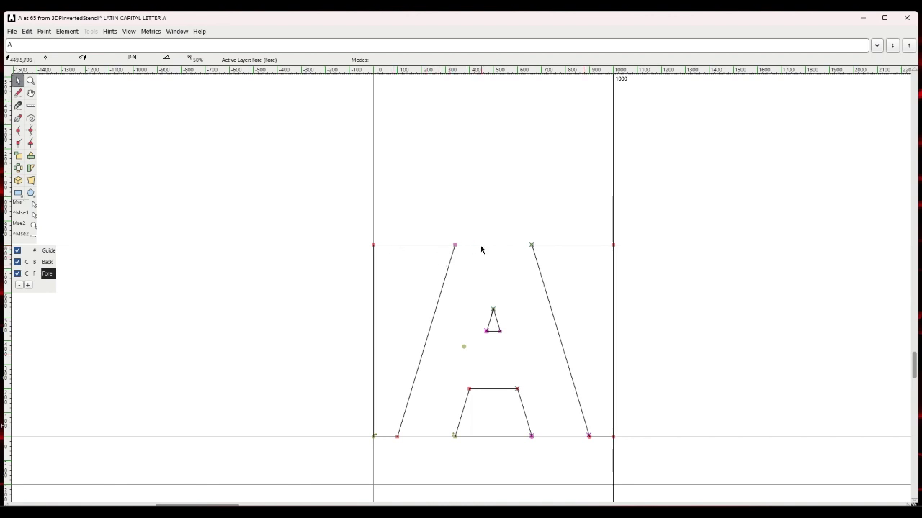
{"action": "scroll", "coordinate": [427, 436], "scroll_direction": "down", "scroll_amount": 1}
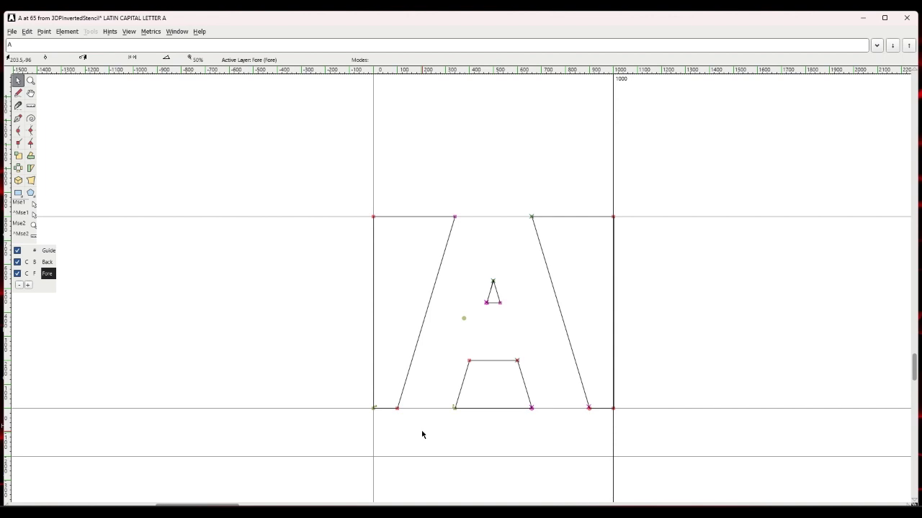
{"action": "scroll", "coordinate": [423, 435], "scroll_direction": "up", "scroll_amount": 1}
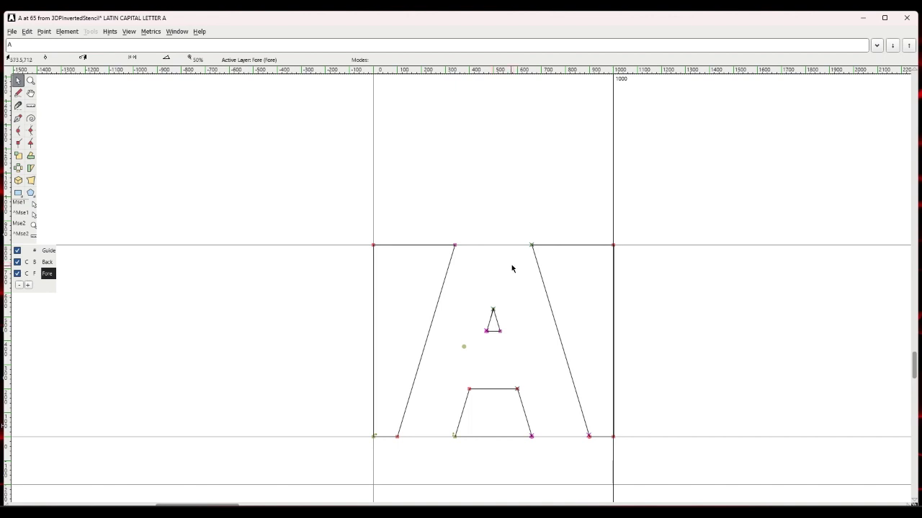
{"action": "scroll", "coordinate": [545, 432], "scroll_direction": "up", "scroll_amount": 1}
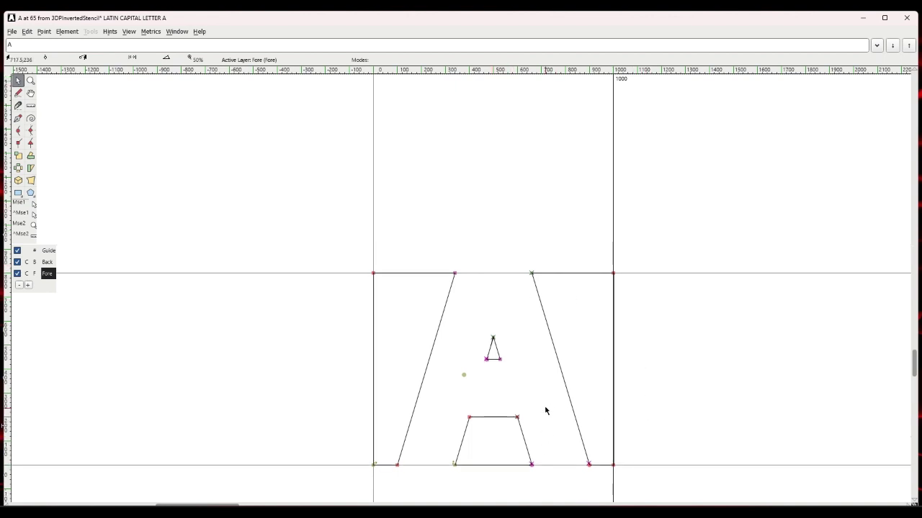
{"action": "scroll", "coordinate": [533, 389], "scroll_direction": "down", "scroll_amount": 1}
{"action": "left_click_drag", "start_coordinate": [338, 223], "coordinate": [518, 338]}
{"action": "left_click_drag", "start_coordinate": [591, 403], "coordinate": [647, 456]}
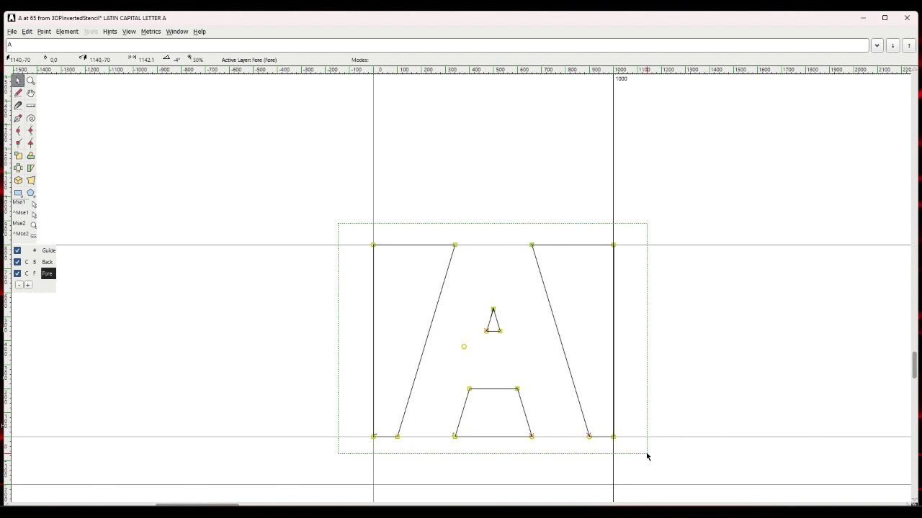
{"action": "left_click_drag", "start_coordinate": [647, 456], "coordinate": [646, 457]}
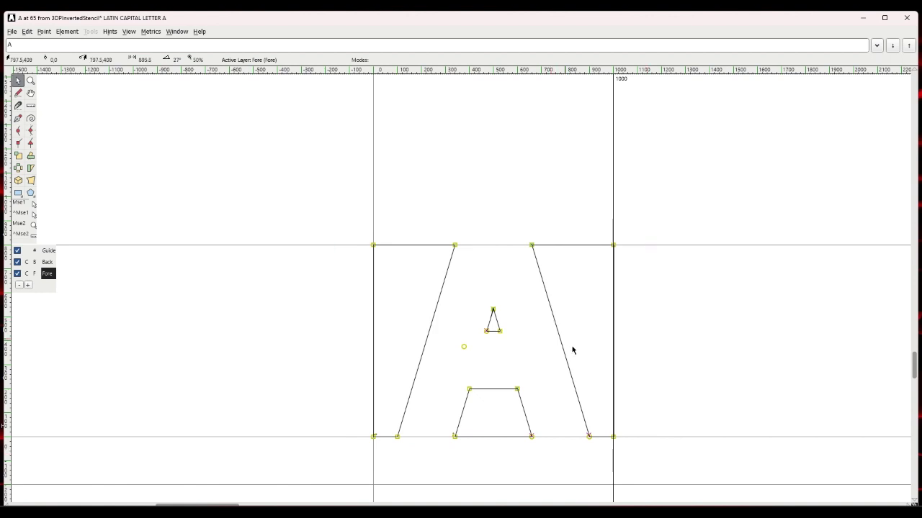
{"action": "left_click", "coordinate": [658, 463]}
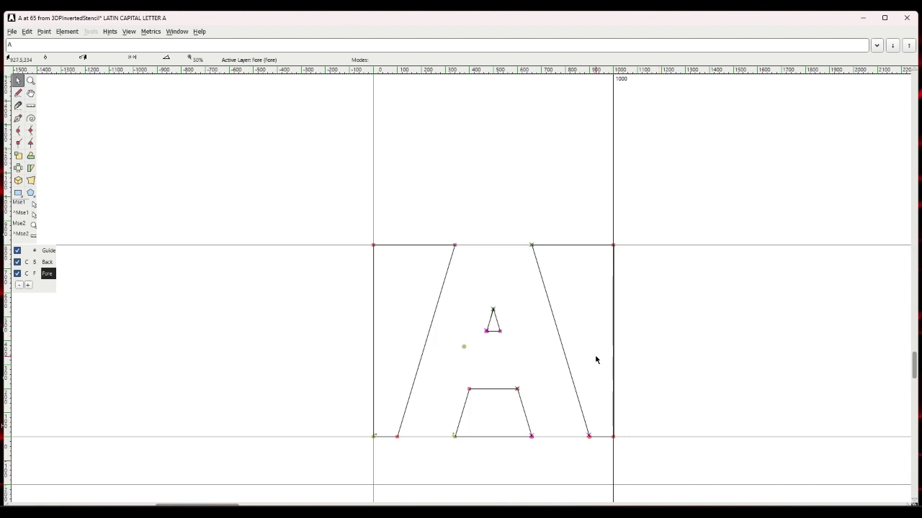
Set the base Y coordinate of the left outer shape's upper corner at X 0 to 600.
{"action": "scroll", "coordinate": [465, 257], "scroll_direction": "down", "scroll_amount": 2}
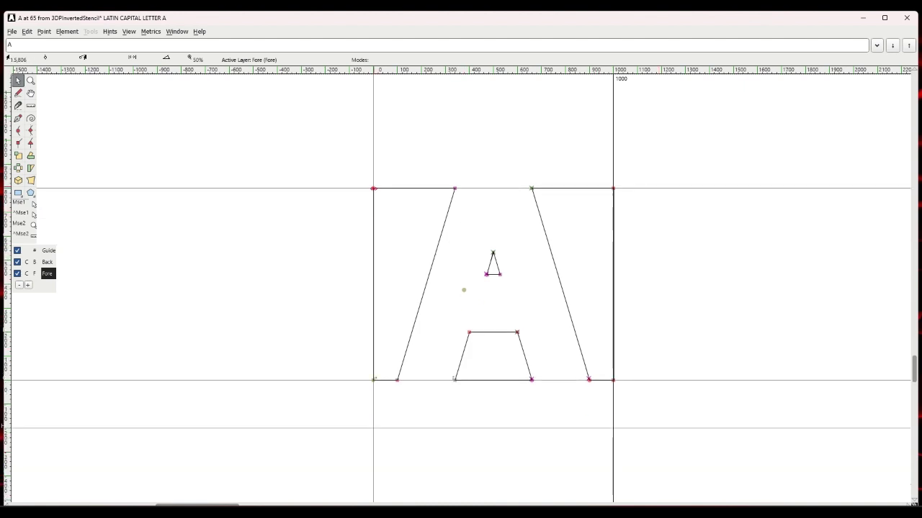
{"action": "left_click", "coordinate": [373, 189]}
{"action": "right_click", "coordinate": [374, 190]}
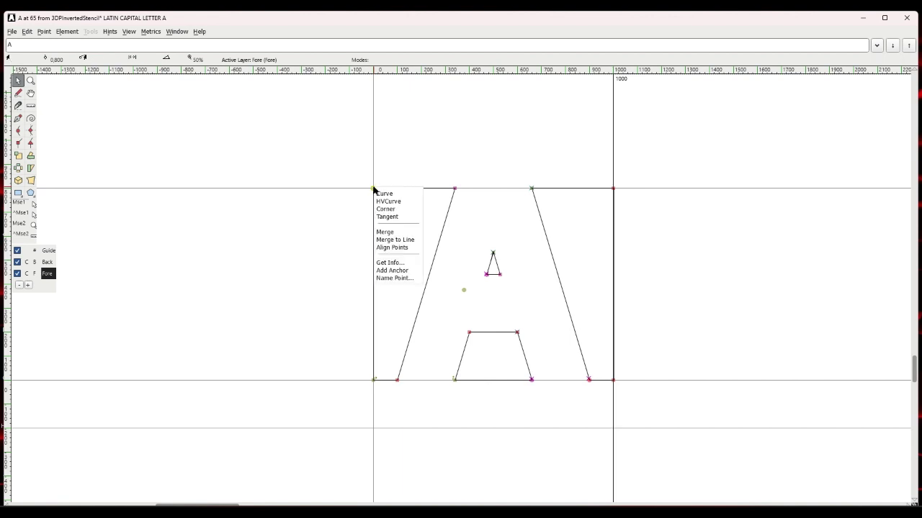
{"action": "left_click", "coordinate": [389, 263]}
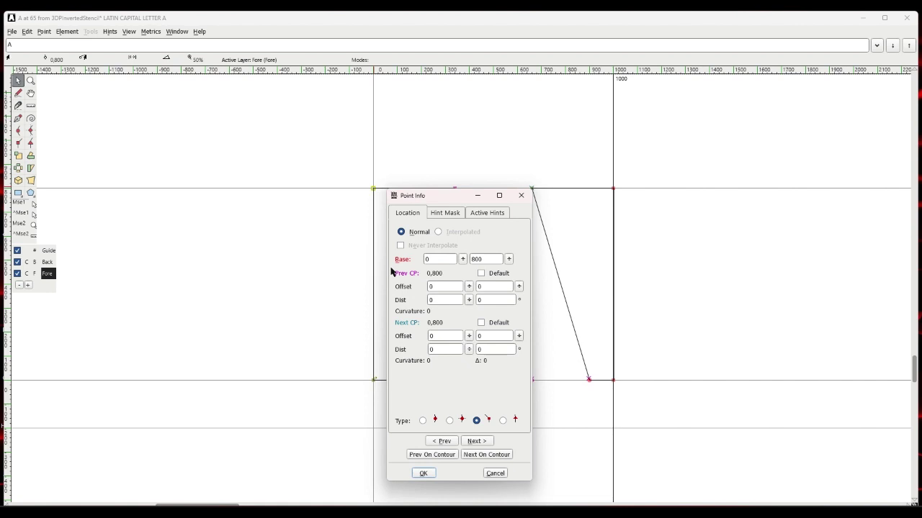
{"action": "left_click_drag", "start_coordinate": [438, 199], "coordinate": [648, 198]}
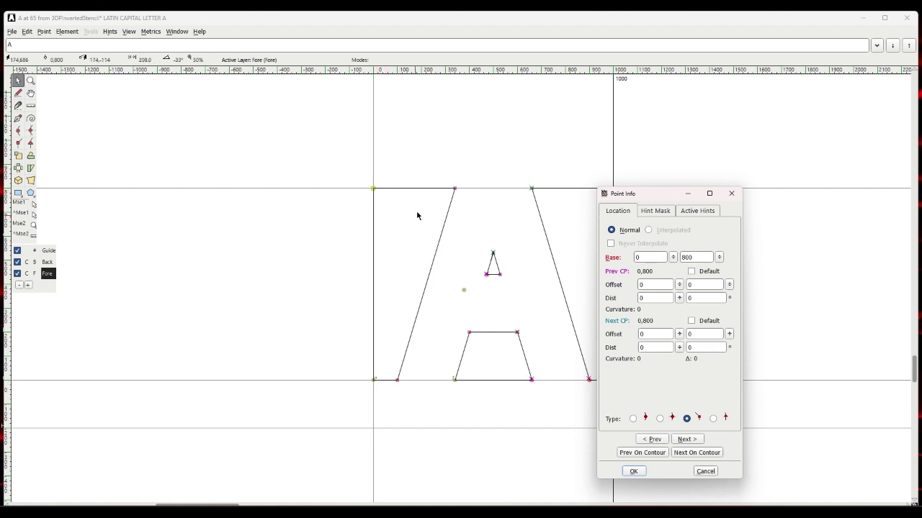
{"action": "double_click", "coordinate": [693, 258]}
{"action": "key", "text": "BackSpace"}
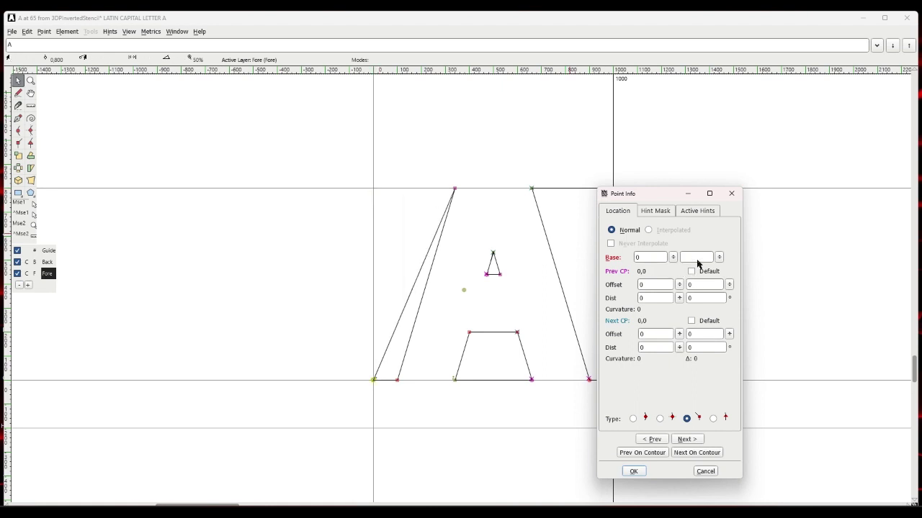
{"action": "type", "text": "600"}
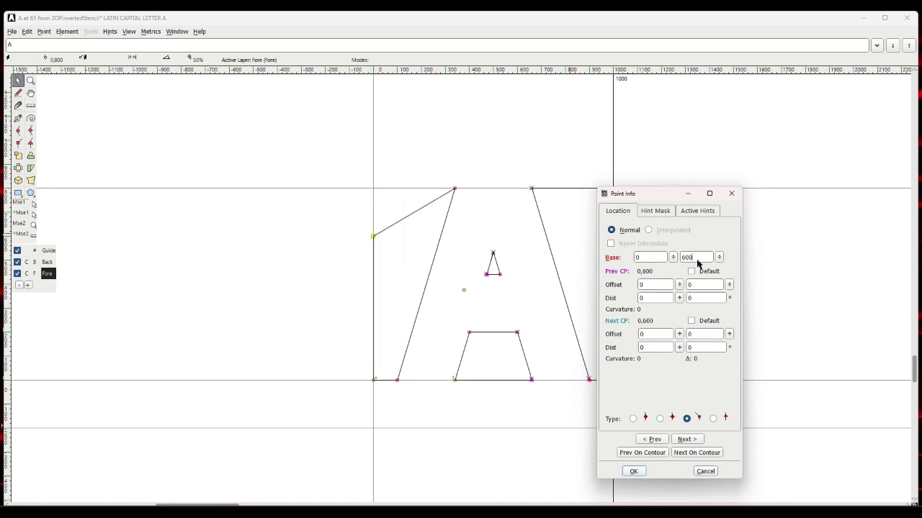
{"action": "key", "text": "Return"}
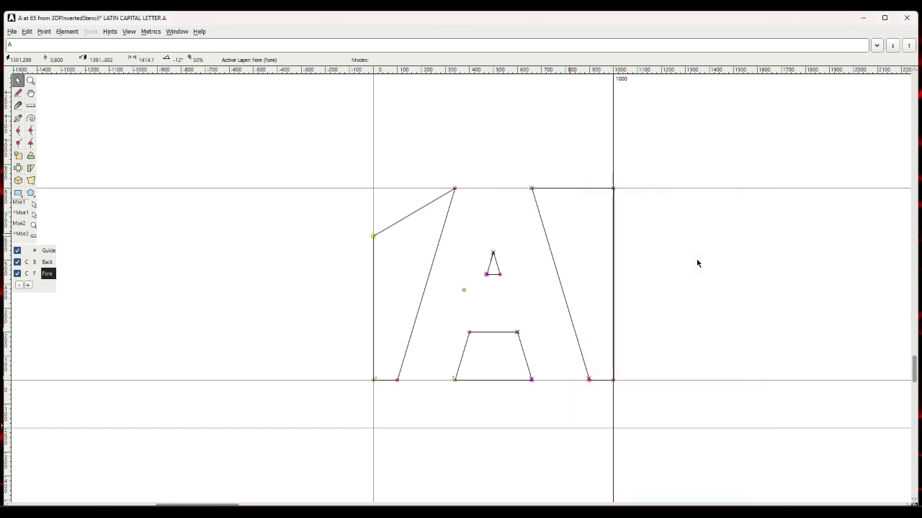
Set the base Y coordinate of the left outer shape's upper inner corner at X 340 to 600.
{"action": "left_click", "coordinate": [454, 191]}
{"action": "right_click", "coordinate": [454, 190]}
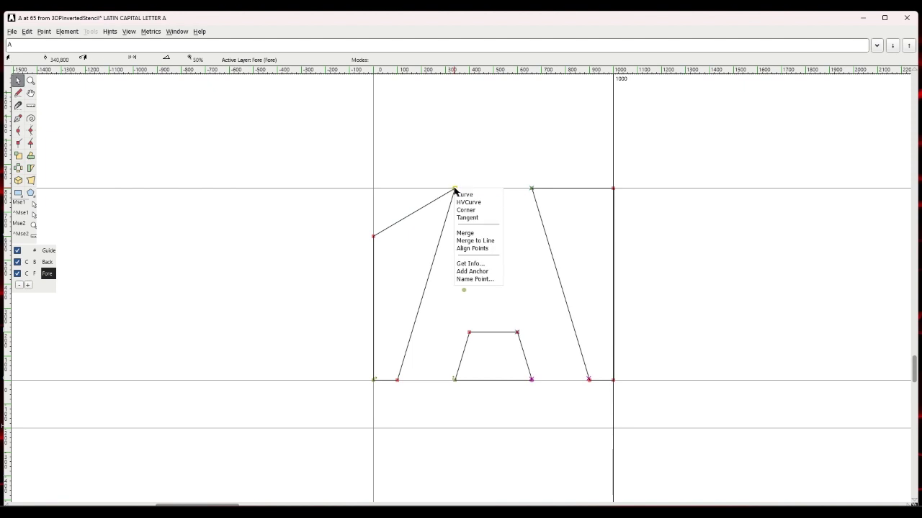
{"action": "left_click", "coordinate": [468, 263]}
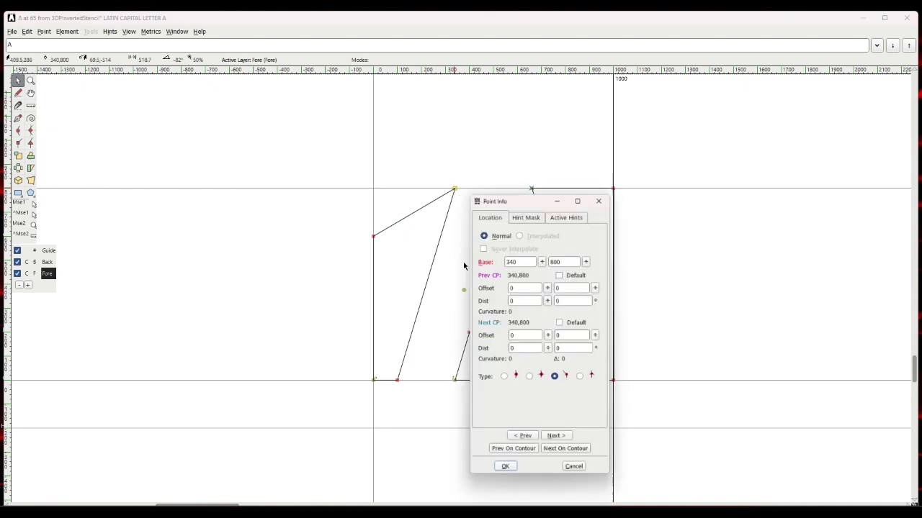
{"action": "double_click", "coordinate": [574, 260]}
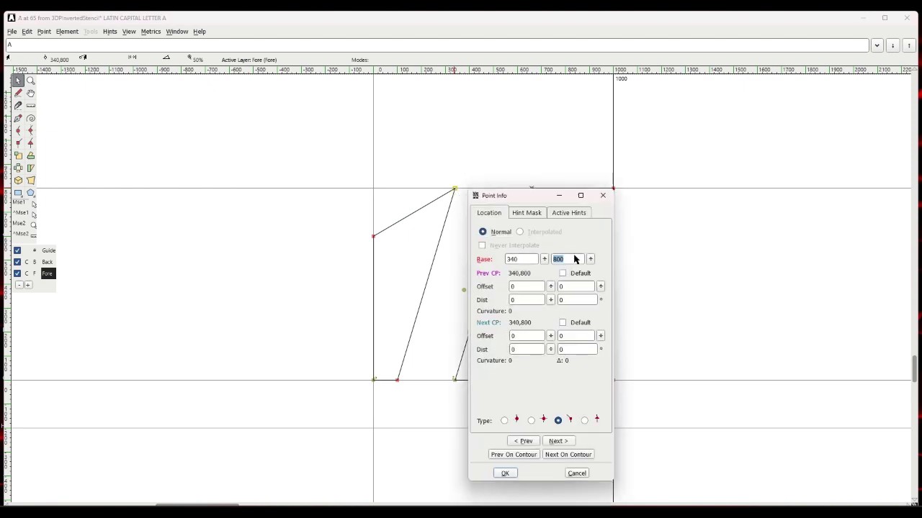
{"action": "type", "text": "600"}
{"action": "key", "text": "Return"}
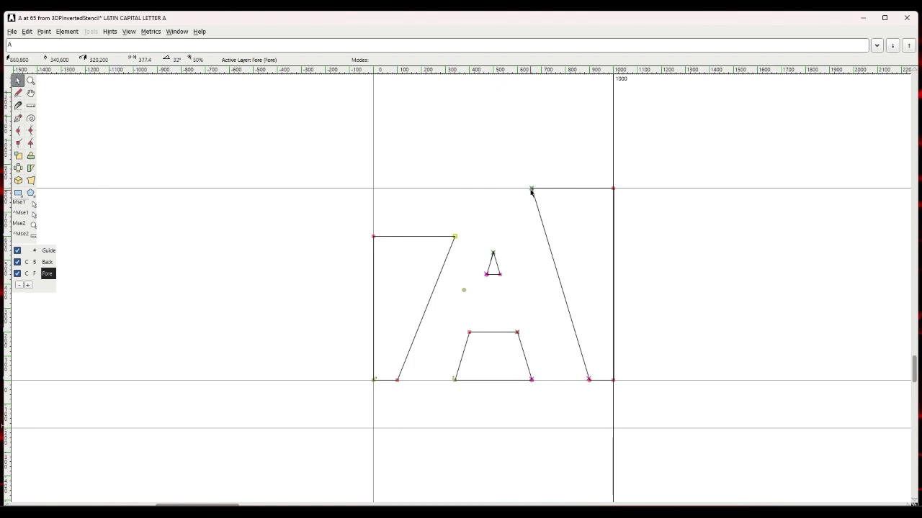
Set the base Y coordinate of the right outer shape's upper inner corner at X 660 to 600.
{"action": "right_click", "coordinate": [532, 189]}
{"action": "left_click", "coordinate": [551, 265]}
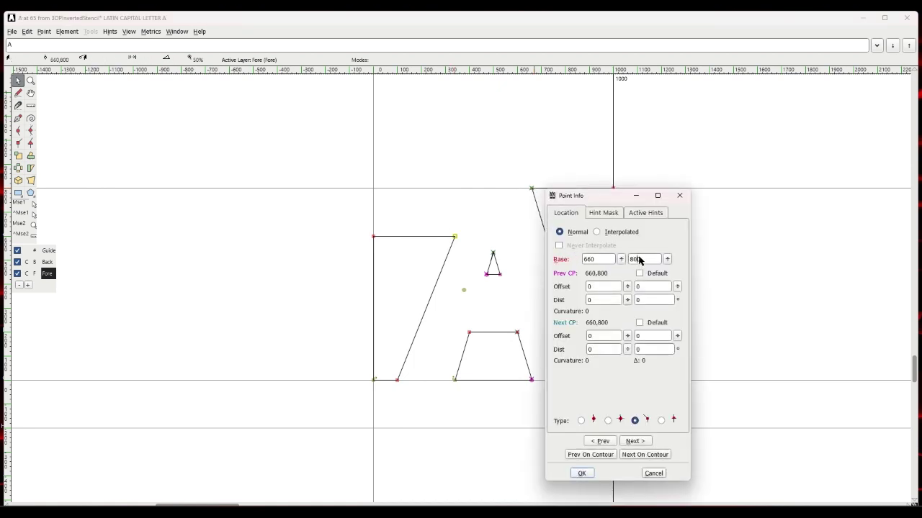
{"action": "type", "text": "600"}
{"action": "key", "text": "Return"}
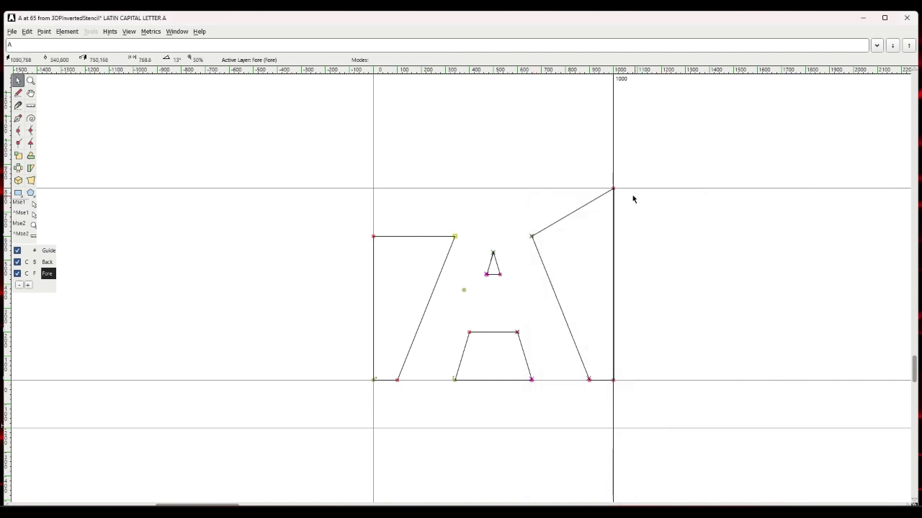
Set the base Y coordinate of the right outer shape's upper outer corner to 600 and clear the selection.
{"action": "right_click", "coordinate": [614, 189]}
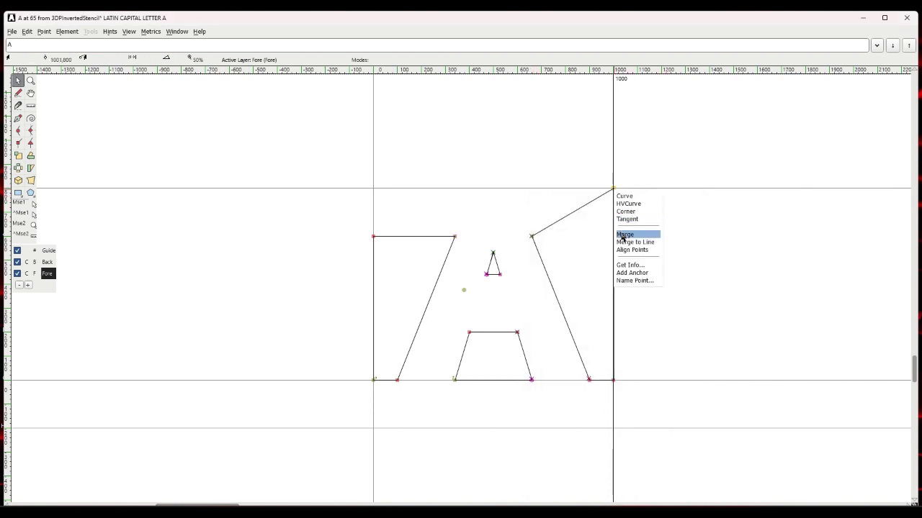
{"action": "left_click", "coordinate": [625, 264]}
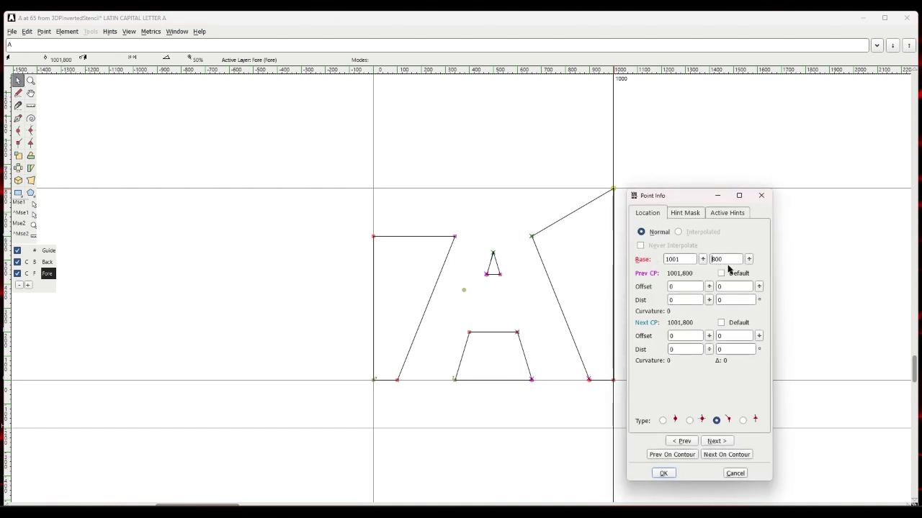
{"action": "key", "text": "Delete"}
{"action": "key", "text": "Delete"}
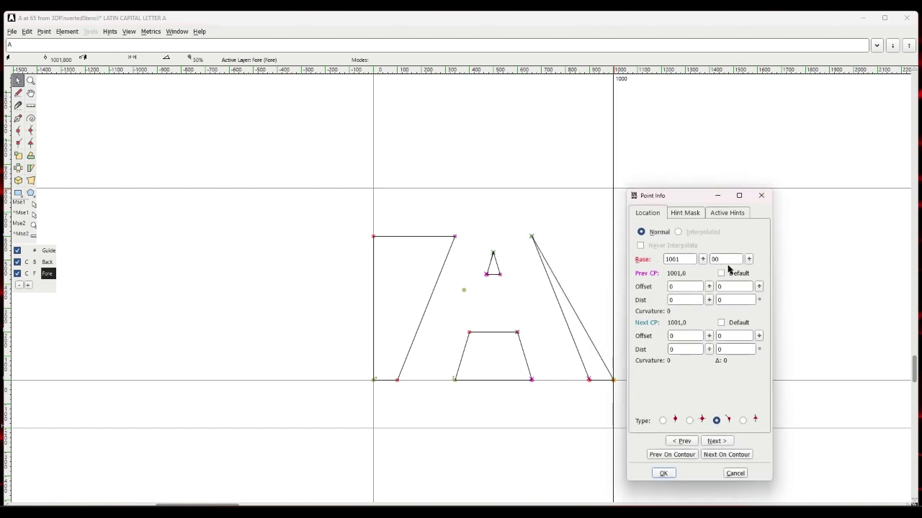
{"action": "type", "text": "8"}
{"action": "key", "text": "Return"}
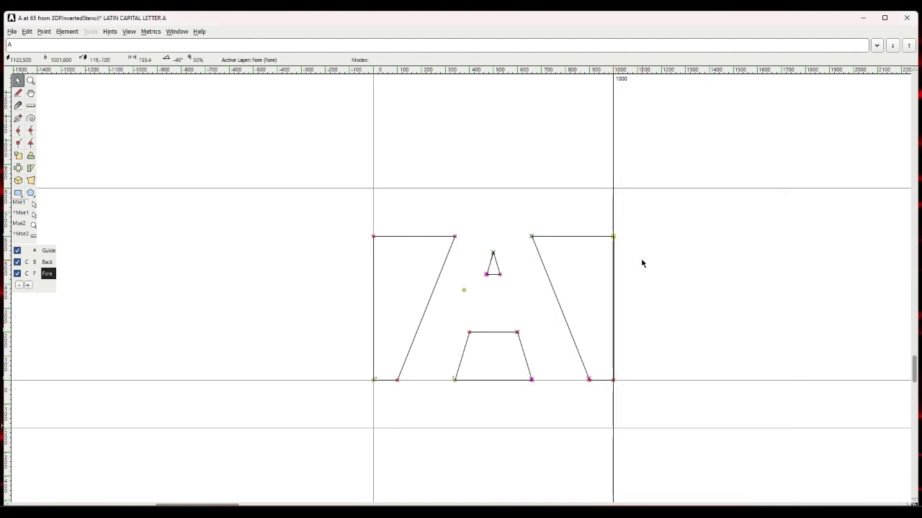
{"action": "left_click", "coordinate": [425, 192]}
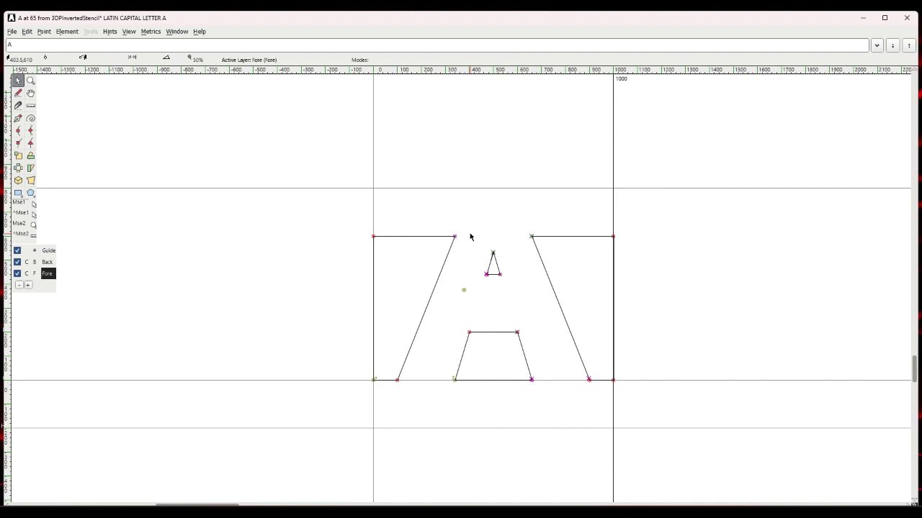
Select around the small inner triangle of the A and clear the selection.
{"action": "scroll", "coordinate": [479, 259], "scroll_direction": "down", "scroll_amount": 1}
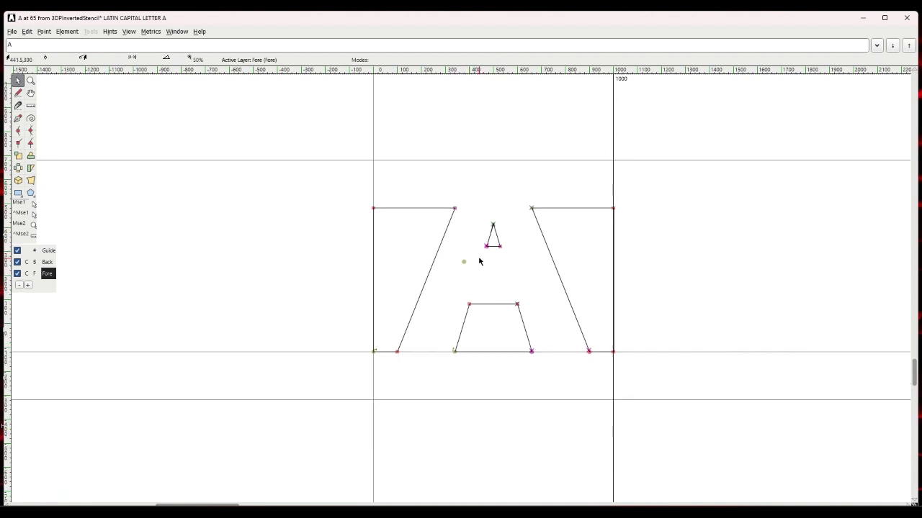
{"action": "left_click_drag", "start_coordinate": [483, 210], "coordinate": [517, 265]}
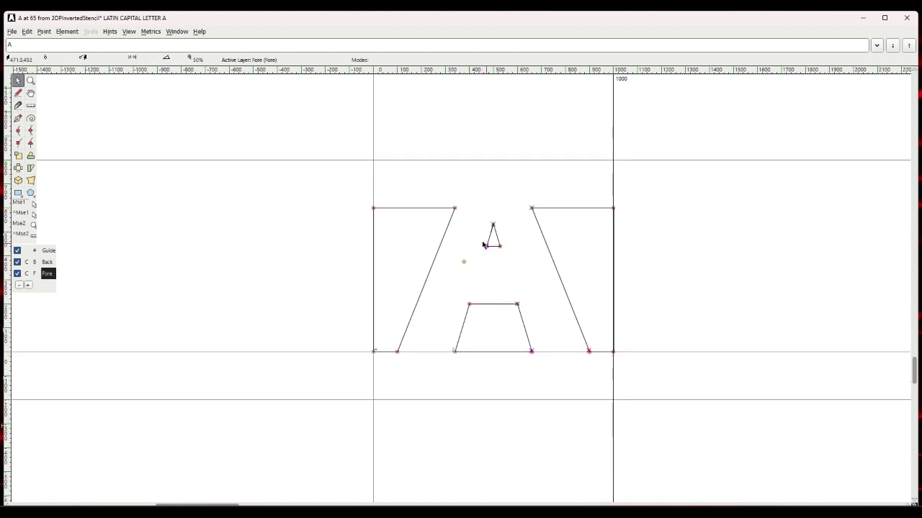
{"action": "left_click", "coordinate": [464, 319]}
{"action": "left_click", "coordinate": [496, 299]}
{"action": "left_click", "coordinate": [373, 162]}
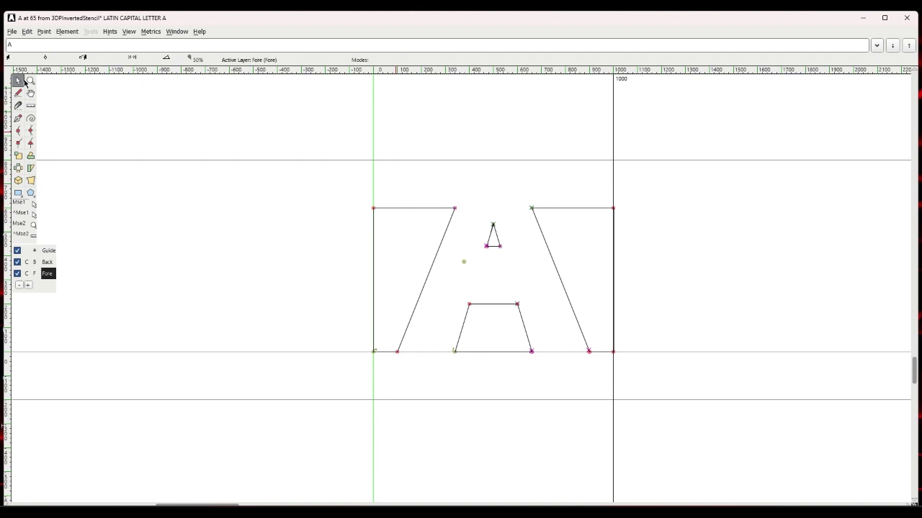
Draw a closed triangle outside the glyph, left of the A, with the Pen tool, starting and closing at about -528,18.
{"action": "left_click", "coordinate": [18, 118]}
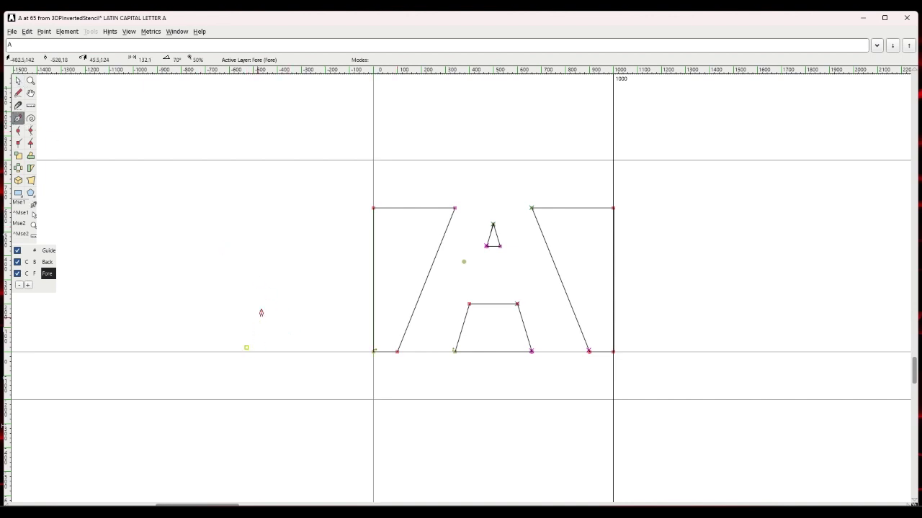
{"action": "left_click", "coordinate": [281, 260]}
{"action": "left_click", "coordinate": [279, 347]}
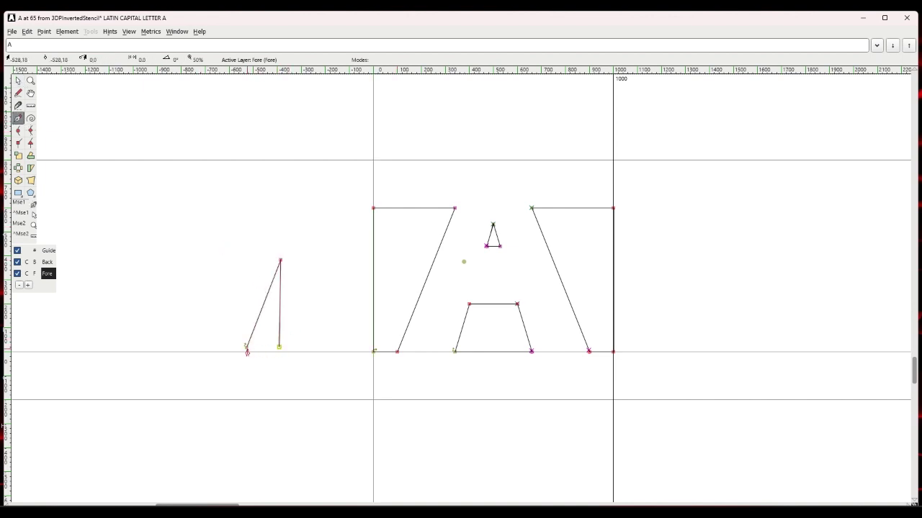
{"action": "left_click", "coordinate": [247, 349]}
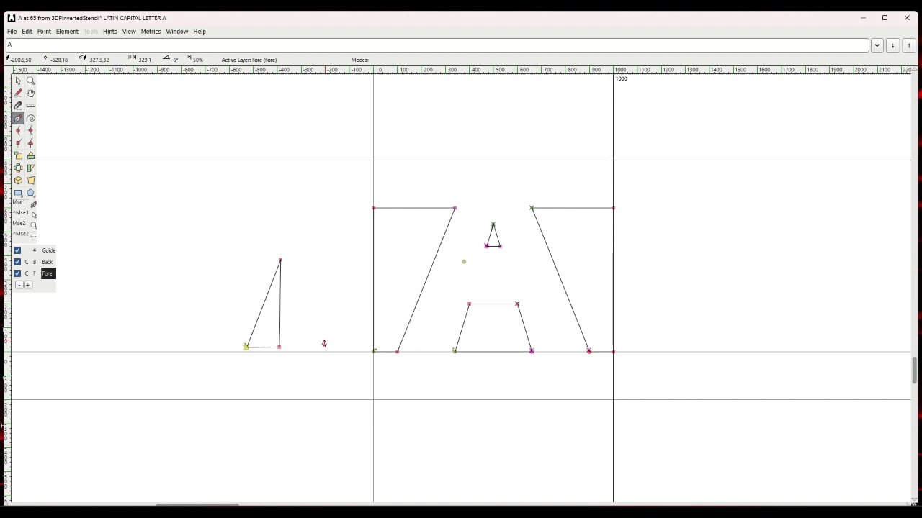
Draw an open line across the new triangle from about -498,148 with the Pen tool, undoing the curved segment back to its start.
{"action": "scroll", "coordinate": [324, 344], "scroll_direction": "down", "scroll_amount": 1}
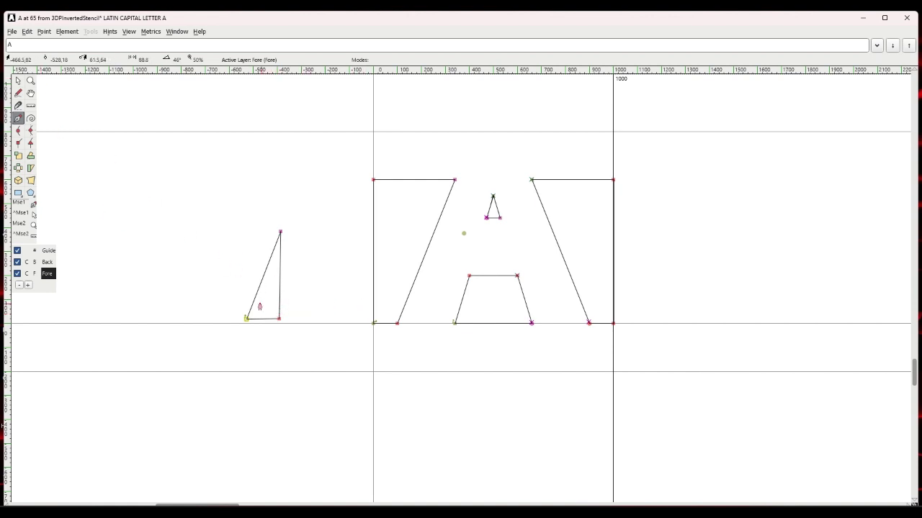
{"action": "left_click_drag", "start_coordinate": [254, 288], "coordinate": [296, 315]}
{"action": "left_click_drag", "start_coordinate": [253, 288], "coordinate": [257, 301]}
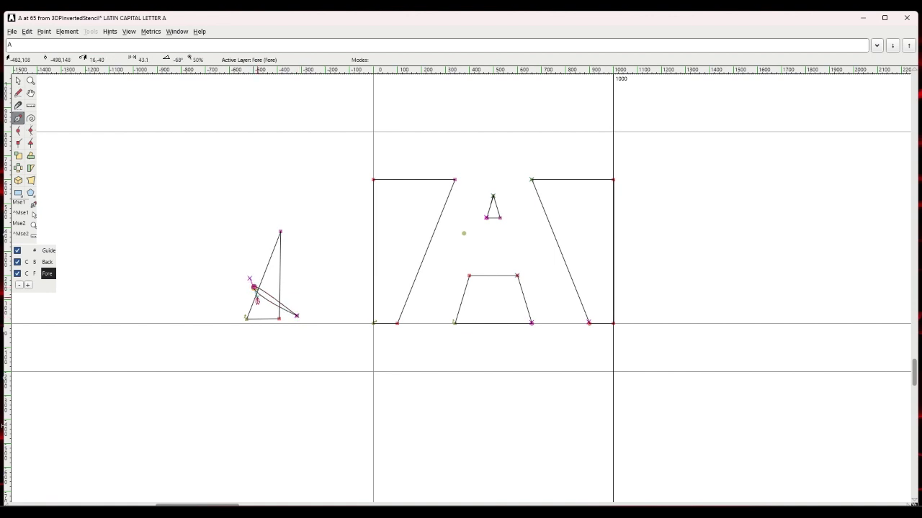
{"action": "key", "text": "ctrl+z"}
Reposition the crossing line's endpoints, its start onto the triangle's slanted edge and its other end at about -352,18.
{"action": "right_click", "coordinate": [99, 159]}
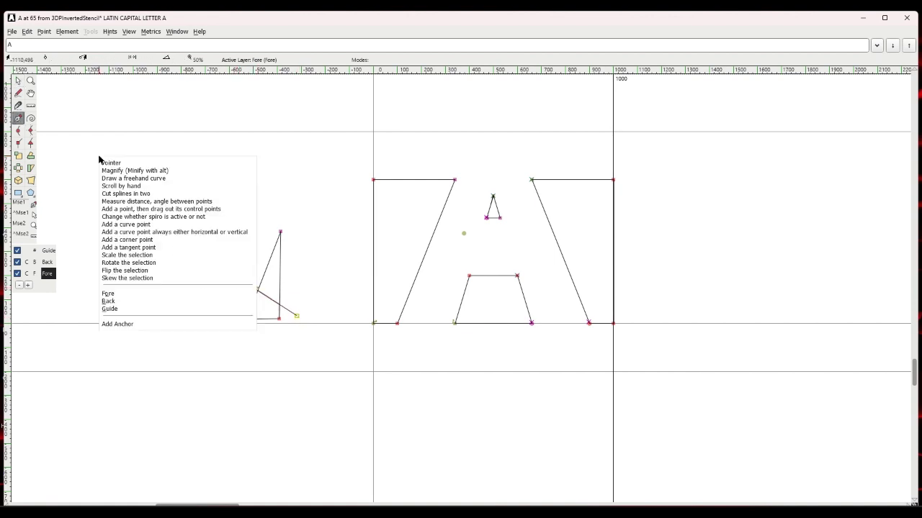
{"action": "left_click", "coordinate": [101, 162]}
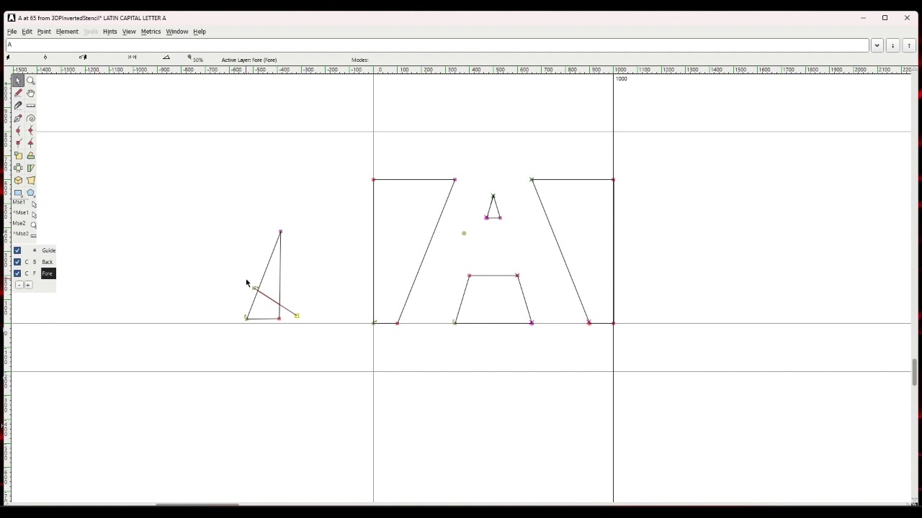
{"action": "left_click_drag", "start_coordinate": [255, 288], "coordinate": [289, 321]}
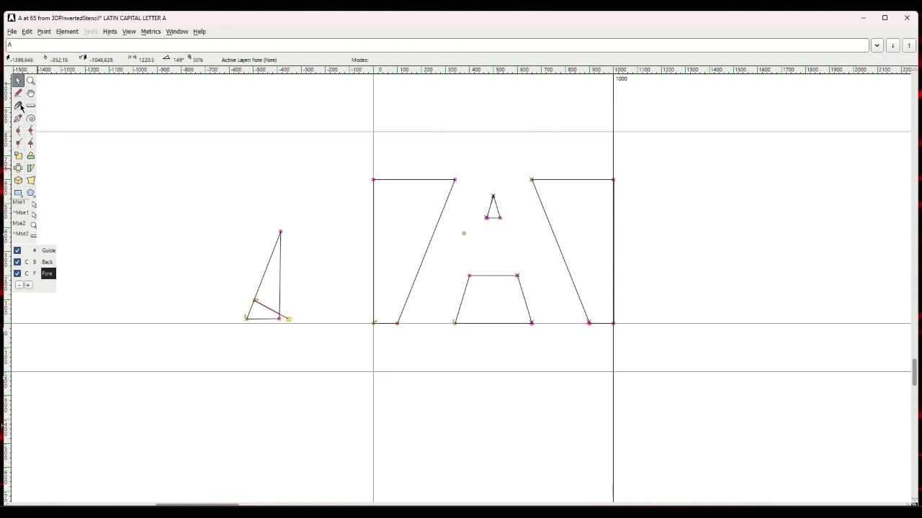
Extend the open line from its end outside the triangle to about -270,188 with the Pen tool.
{"action": "left_click", "coordinate": [18, 119]}
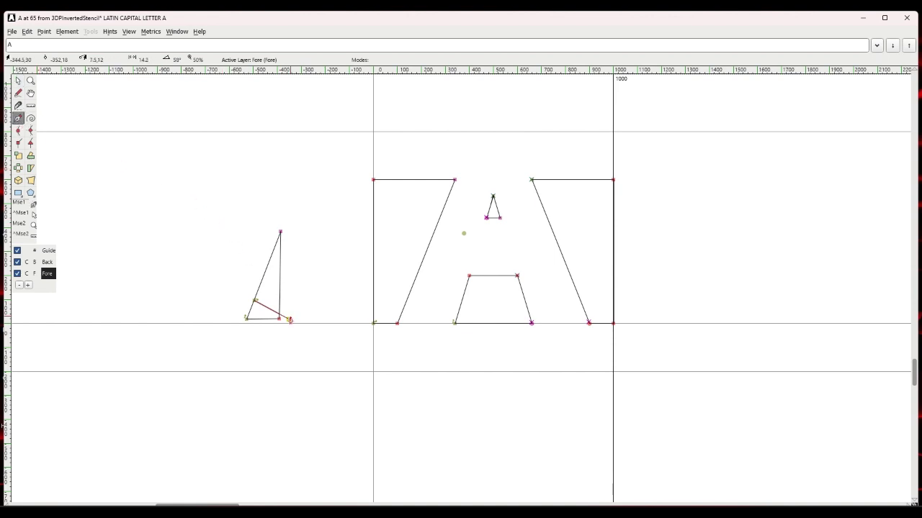
{"action": "left_click", "coordinate": [308, 279]}
{"action": "right_click", "coordinate": [192, 249]}
{"action": "left_click", "coordinate": [14, 115]}
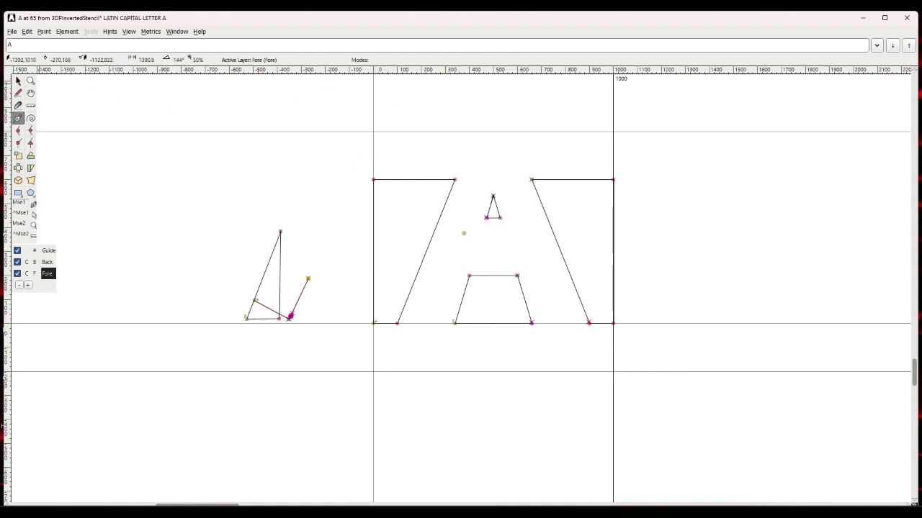
Move the upper inner corner of the A's left outer shape to about 194,602.
{"action": "left_click", "coordinate": [18, 81]}
{"action": "scroll", "coordinate": [457, 177], "scroll_direction": "down", "scroll_amount": 3}
{"action": "scroll", "coordinate": [454, 189], "scroll_direction": "up", "scroll_amount": 4}
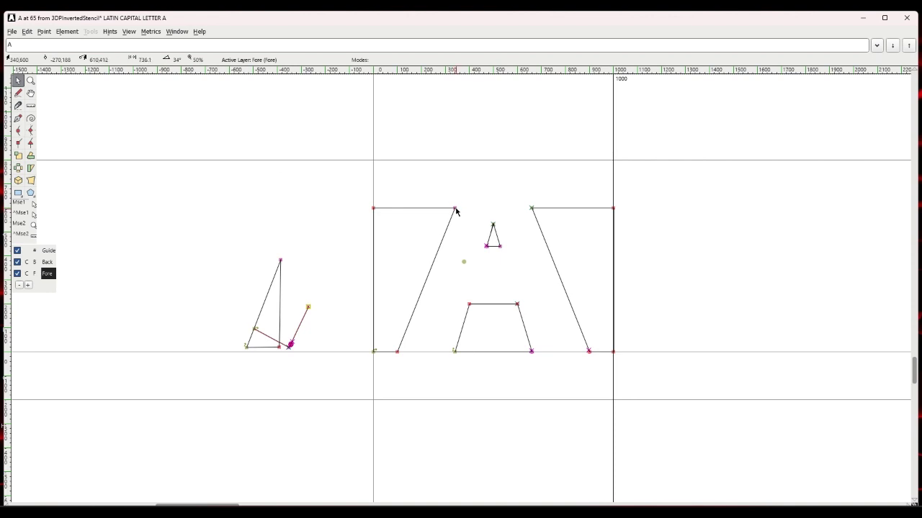
{"action": "left_click_drag", "start_coordinate": [455, 209], "coordinate": [420, 208]}
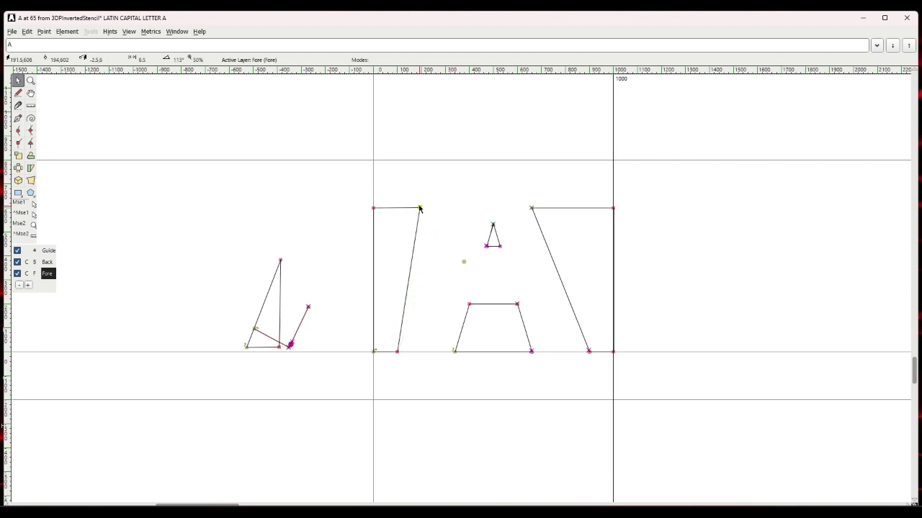
Set the base coordinates of the upper inner corner of the A's left outer shape to 240, 600.
{"action": "right_click", "coordinate": [420, 209]}
{"action": "left_click", "coordinate": [428, 202]}
{"action": "right_click", "coordinate": [421, 208]}
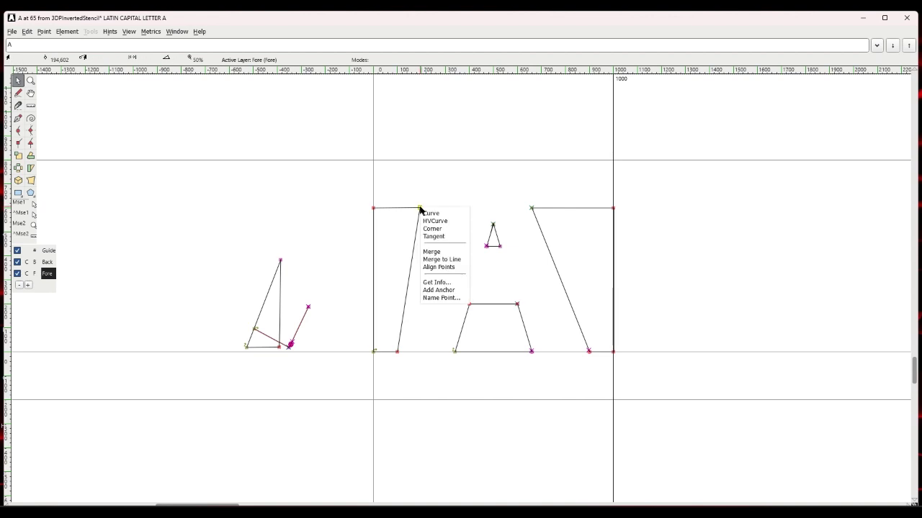
{"action": "left_click", "coordinate": [437, 283]}
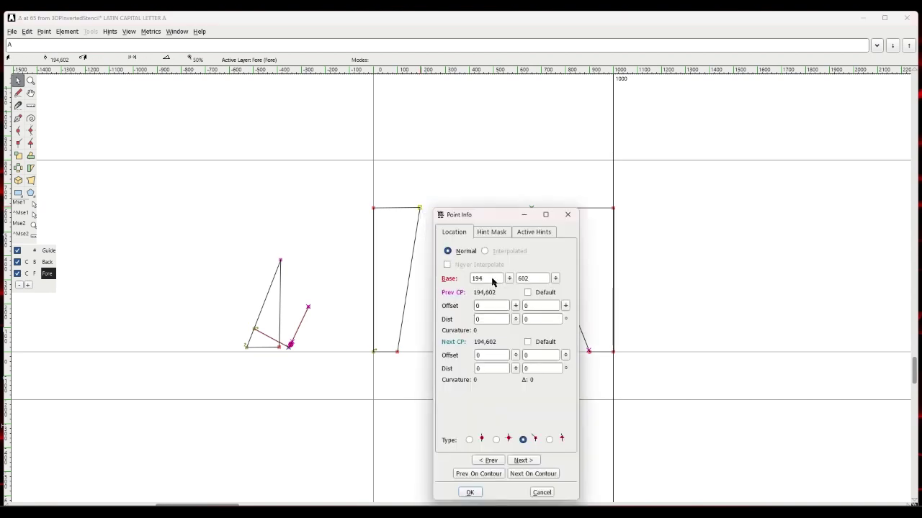
{"action": "left_click", "coordinate": [532, 286]}
{"action": "key", "text": "BackSpace"}
{"action": "type", "text": "0"}
{"action": "left_click", "coordinate": [488, 284]}
{"action": "key", "text": "BackSpace"}
{"action": "key", "text": "BackSpace"}
{"action": "key", "text": "BackSpace"}
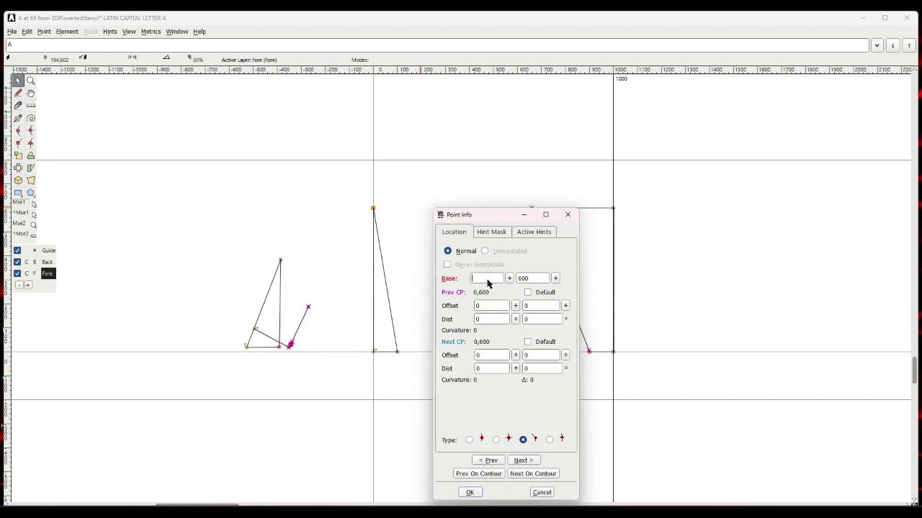
{"action": "type", "text": "200"}
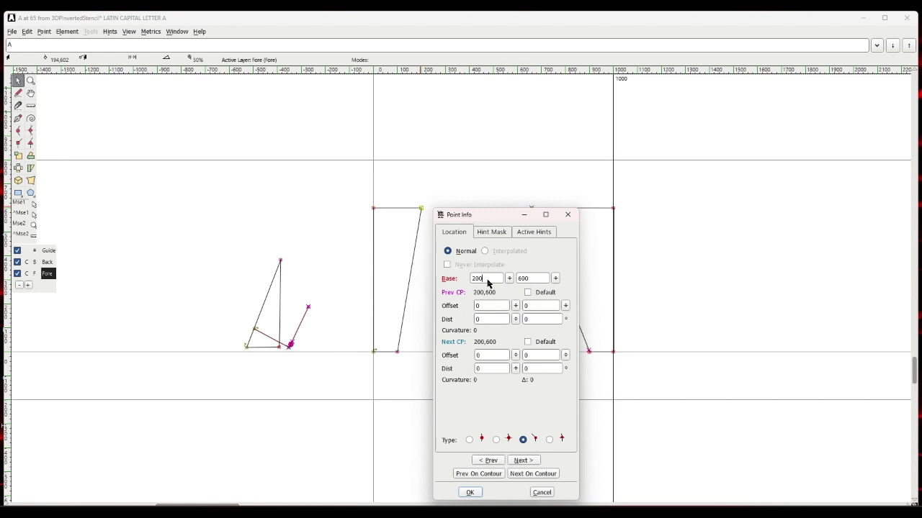
{"action": "key", "text": "BackSpace"}
{"action": "key", "text": "BackSpace"}
{"action": "type", "text": "40"}
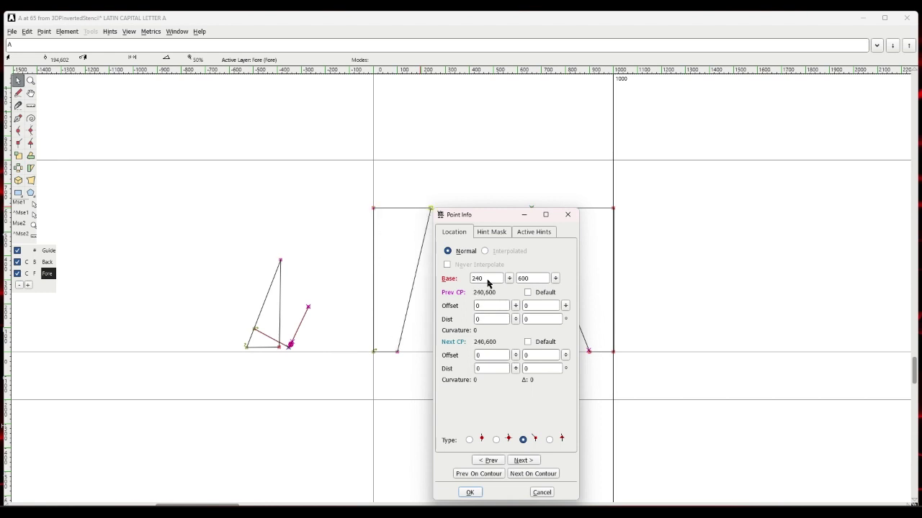
{"action": "key", "text": "Return"}
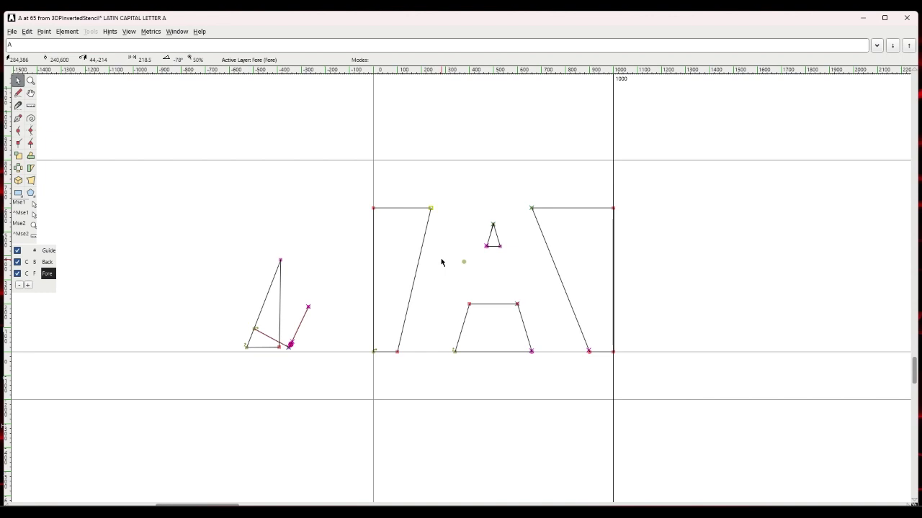
Check the coordinates of the lower inner corner of the A's left outer shape.
{"action": "right_click", "coordinate": [398, 353]}
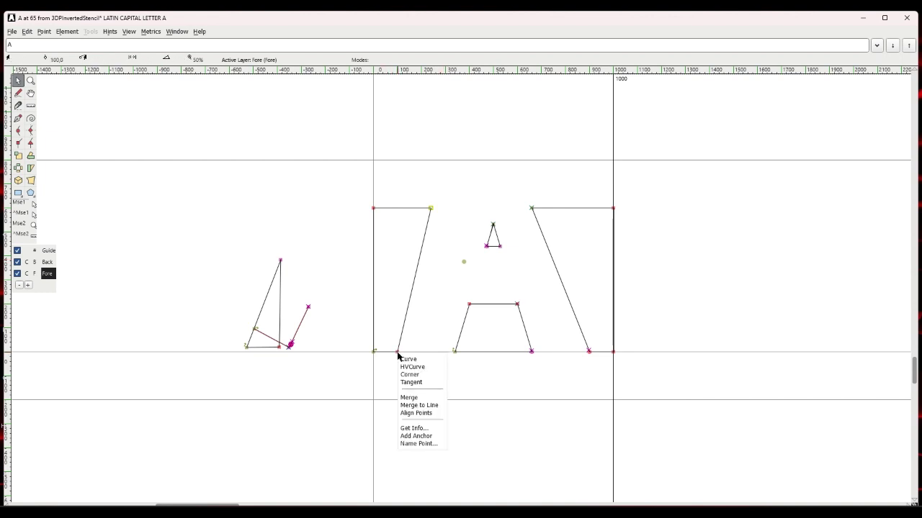
{"action": "left_click", "coordinate": [412, 429]}
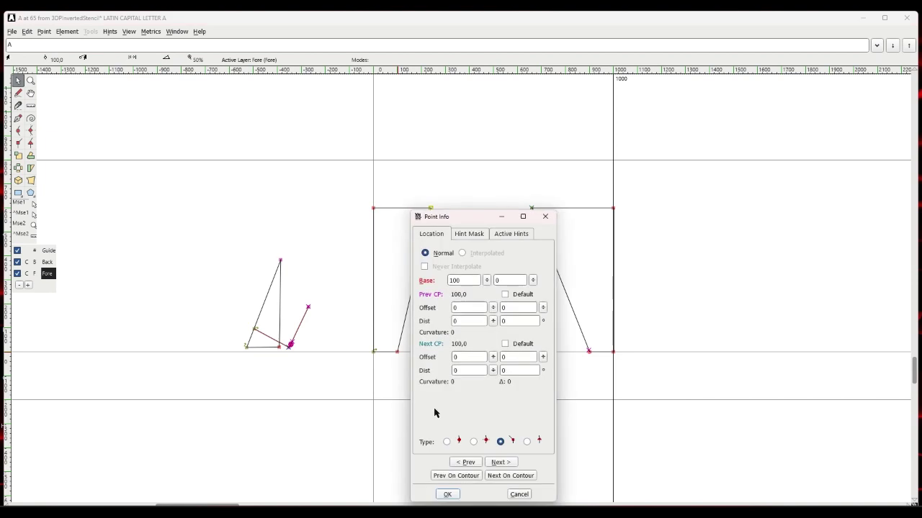
{"action": "left_click", "coordinate": [448, 494]}
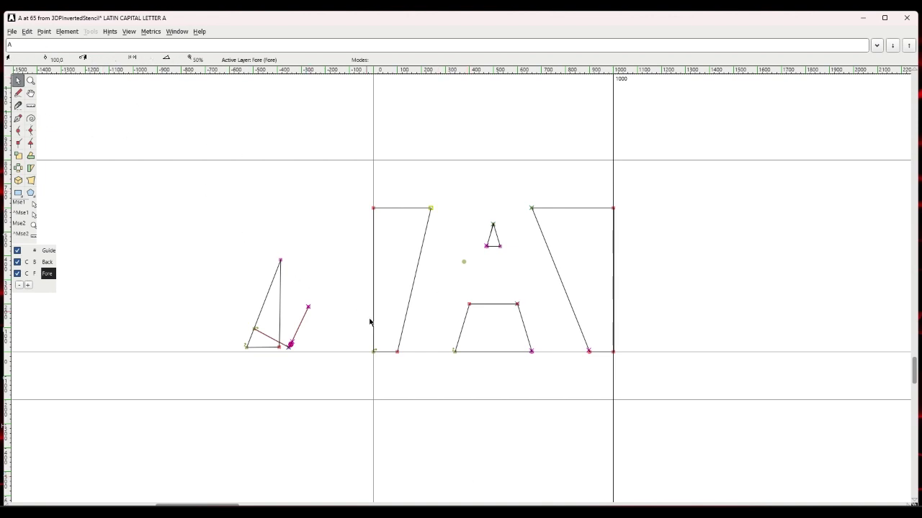
Set the base X coordinate of the bottom trapezoid's lower left corner to 230.
{"action": "right_click", "coordinate": [455, 354]}
{"action": "left_click", "coordinate": [477, 427]}
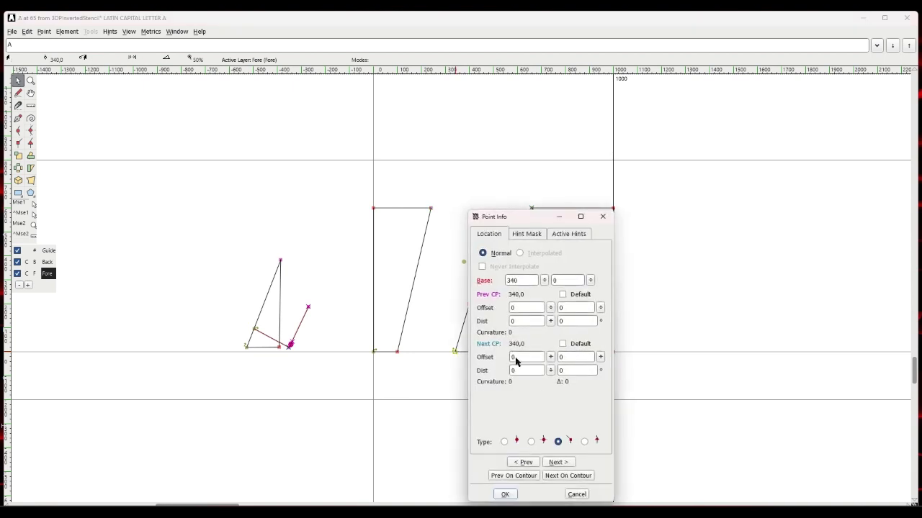
{"action": "left_click", "coordinate": [517, 280]}
{"action": "key", "text": "BackSpace"}
{"action": "key", "text": "BackSpace"}
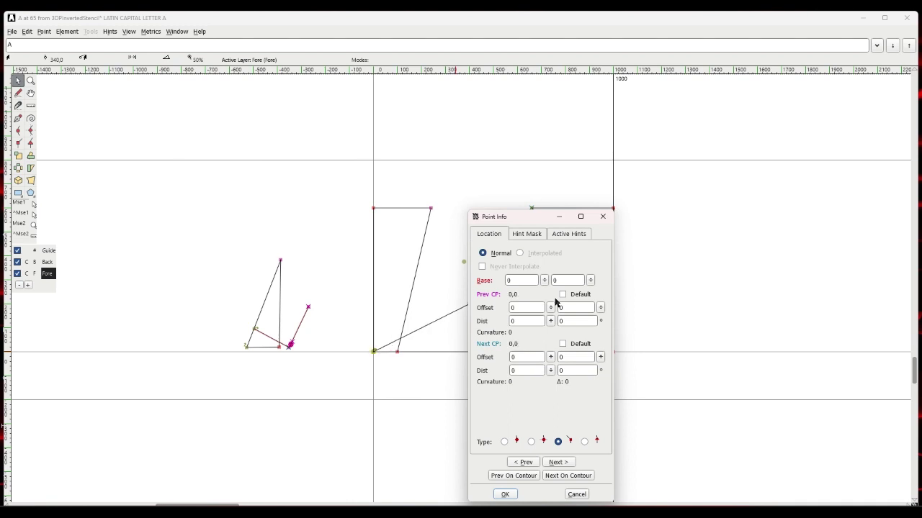
{"action": "type", "text": "23"}
{"action": "key", "text": "Return"}
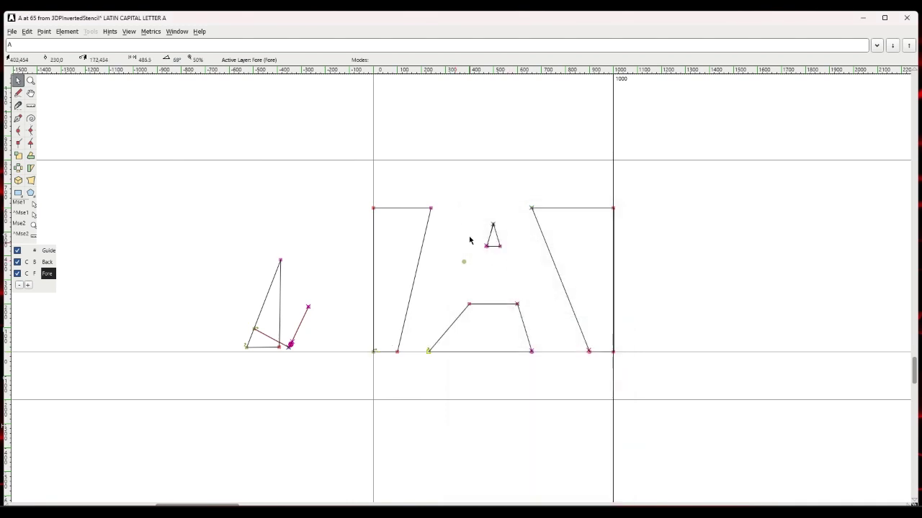
Set the base Y coordinate of the bottom trapezoid's upper left corner to 150.
{"action": "left_click", "coordinate": [470, 303]}
{"action": "right_click", "coordinate": [468, 304]}
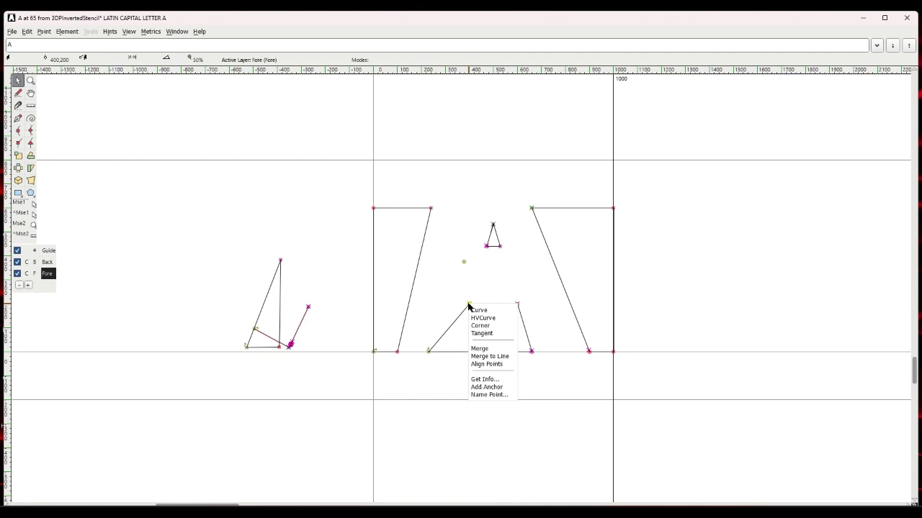
{"action": "left_click", "coordinate": [484, 380]}
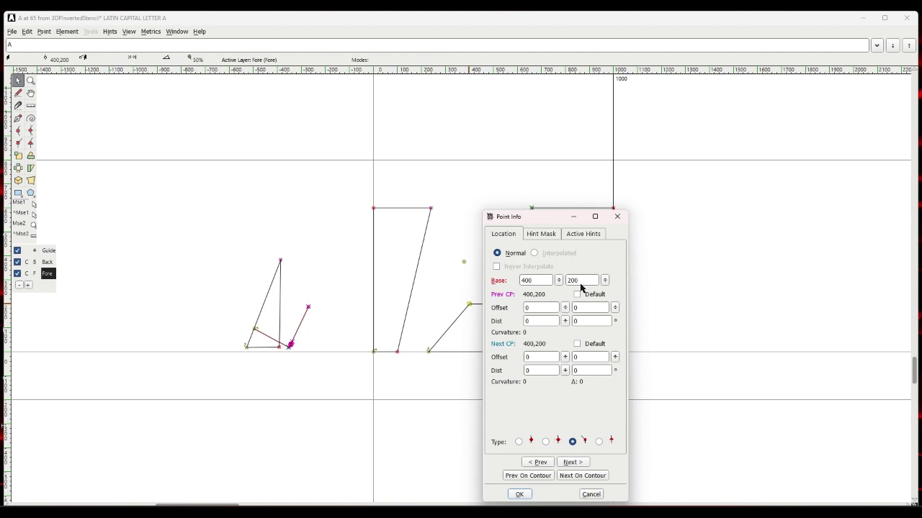
{"action": "key", "text": "BackSpace"}
{"action": "key", "text": "BackSpace"}
{"action": "key", "text": "BackSpace"}
{"action": "type", "text": "150"}
{"action": "key", "text": "Return"}
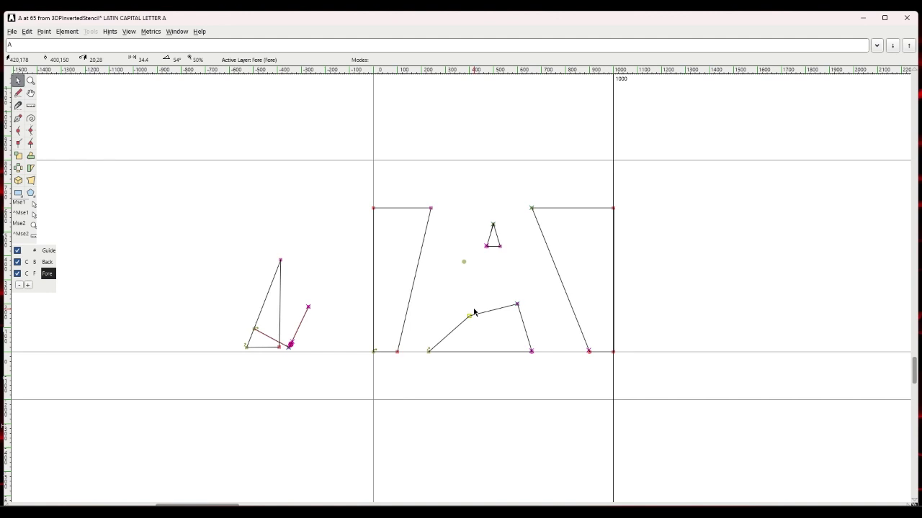
Check the coordinates of both slanted-edge corners of the left outer shape and of the trapezoid's lower left corner.
{"action": "right_click", "coordinate": [431, 209]}
{"action": "left_click", "coordinate": [452, 282]}
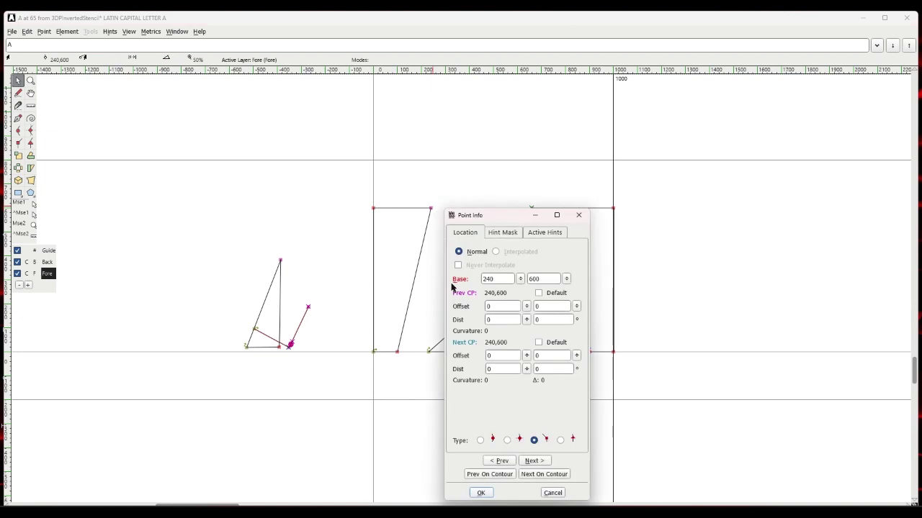
{"action": "left_click", "coordinate": [579, 216]}
{"action": "right_click", "coordinate": [397, 352]}
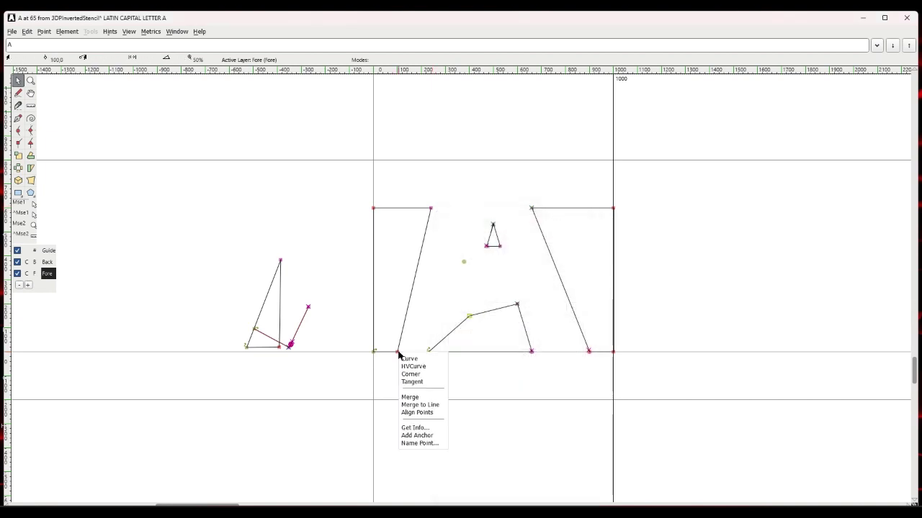
{"action": "left_click", "coordinate": [416, 427]}
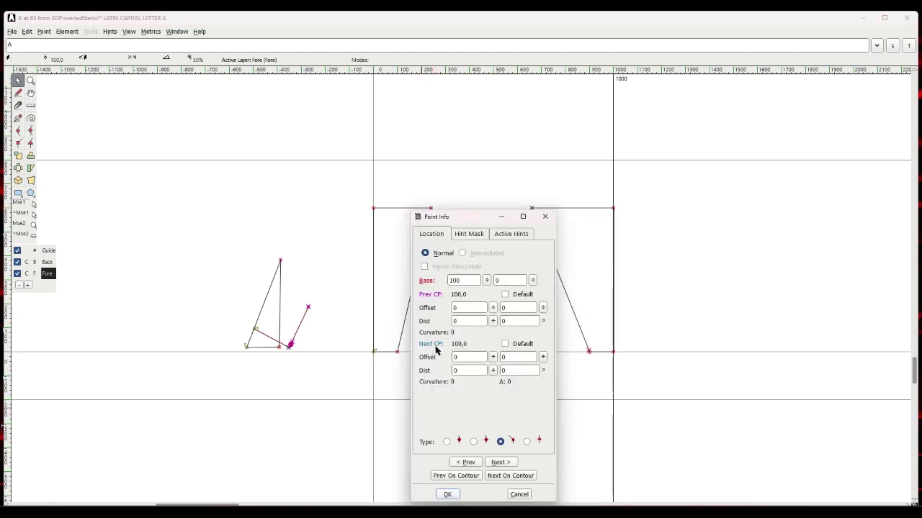
{"action": "left_click", "coordinate": [544, 219]}
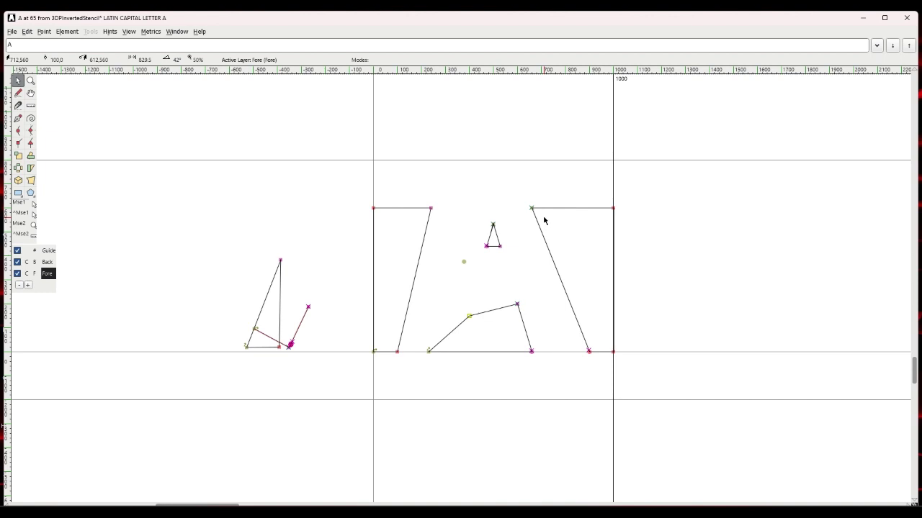
{"action": "right_click", "coordinate": [429, 351]}
{"action": "left_click", "coordinate": [436, 426]}
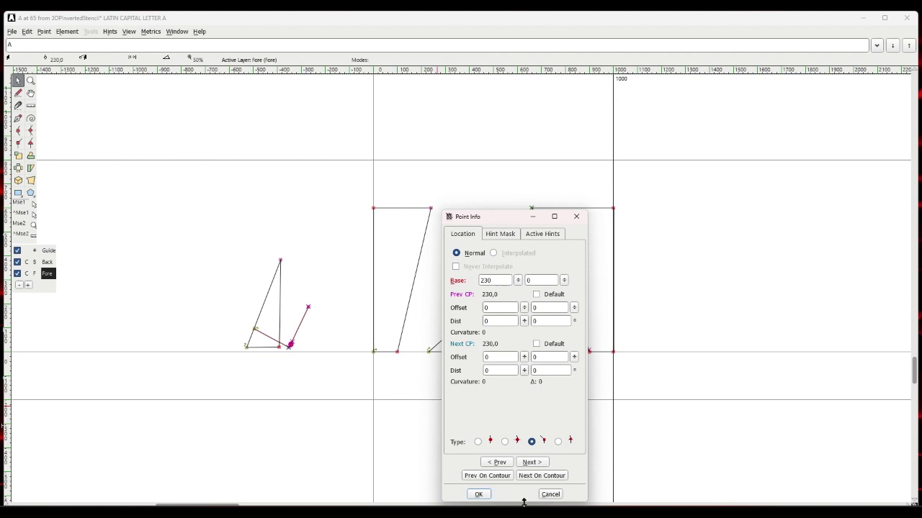
{"action": "left_click", "coordinate": [551, 494]}
Set the base X coordinate of the bottom trapezoid's upper left corner to 265.
{"action": "right_click", "coordinate": [470, 319]}
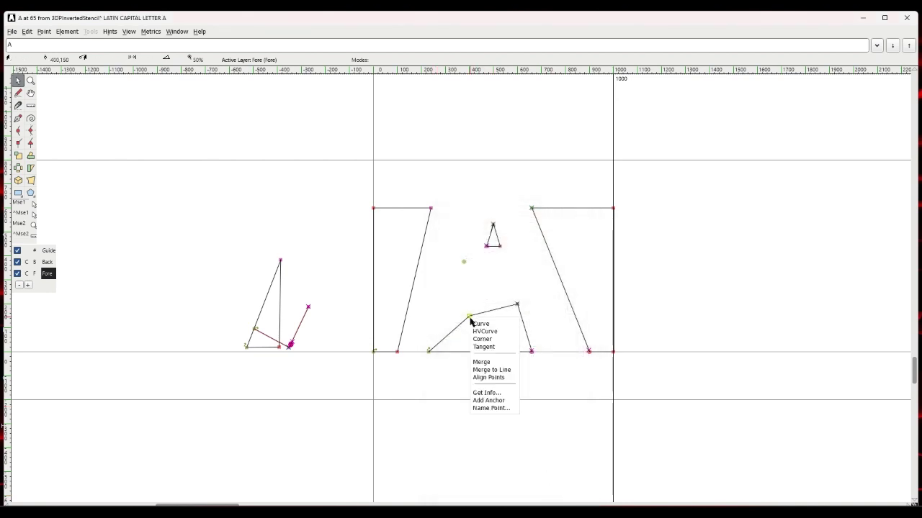
{"action": "left_click", "coordinate": [488, 393]}
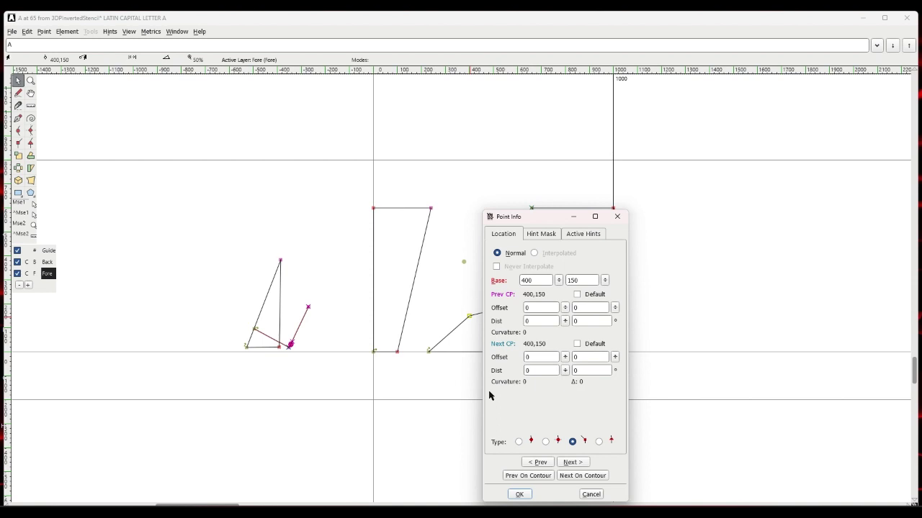
{"action": "left_click_drag", "start_coordinate": [539, 281], "coordinate": [514, 285]}
{"action": "type", "text": "265"}
{"action": "key", "text": "Return"}
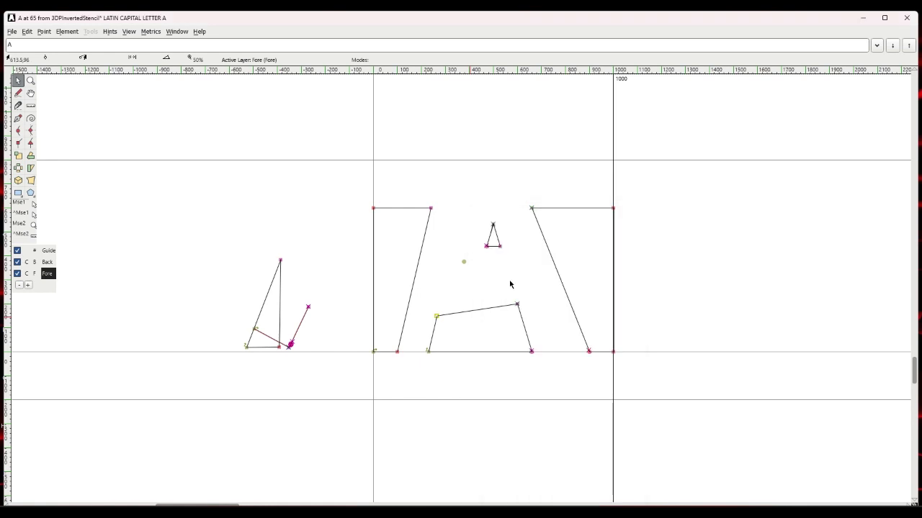
Check the point info of the trapezoid's relocated upper left corner.
{"action": "right_click", "coordinate": [436, 318]}
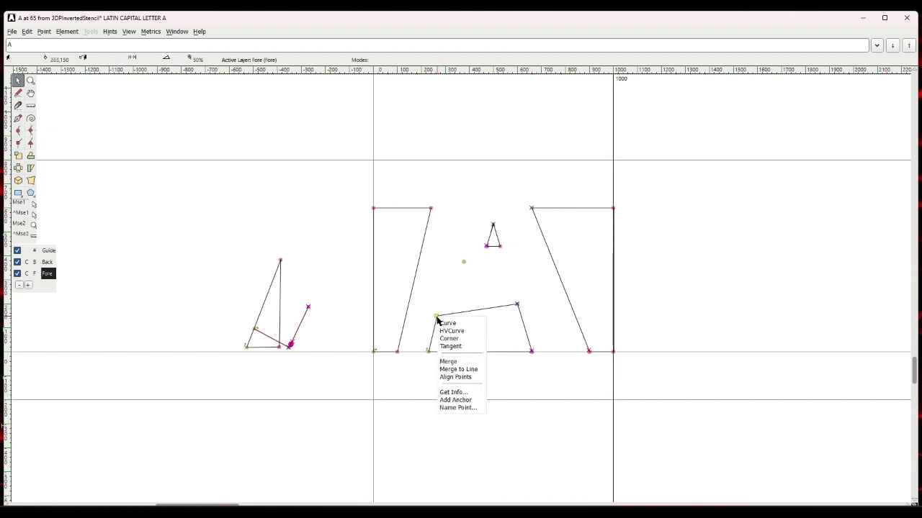
{"action": "left_click", "coordinate": [454, 392]}
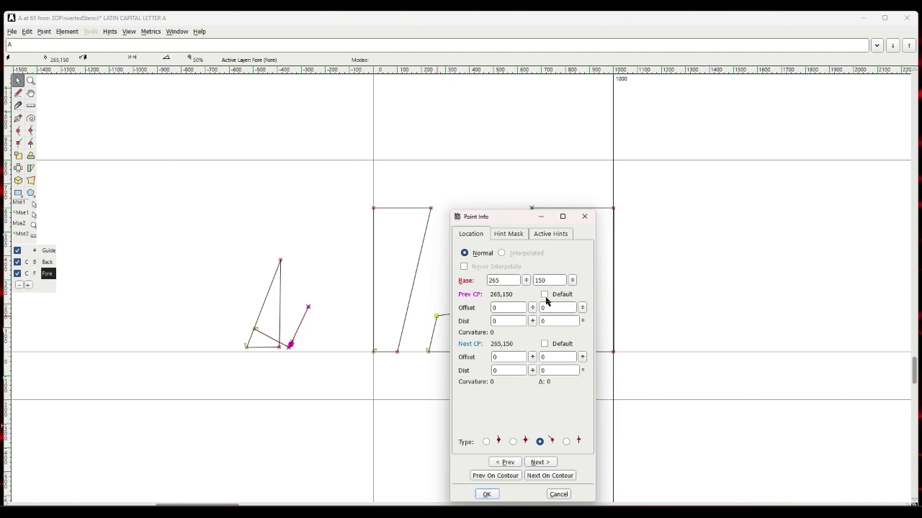
{"action": "left_click", "coordinate": [585, 216]}
Set the base Y coordinate of the bottom trapezoid's upper right corner to 150.
{"action": "right_click", "coordinate": [517, 305]}
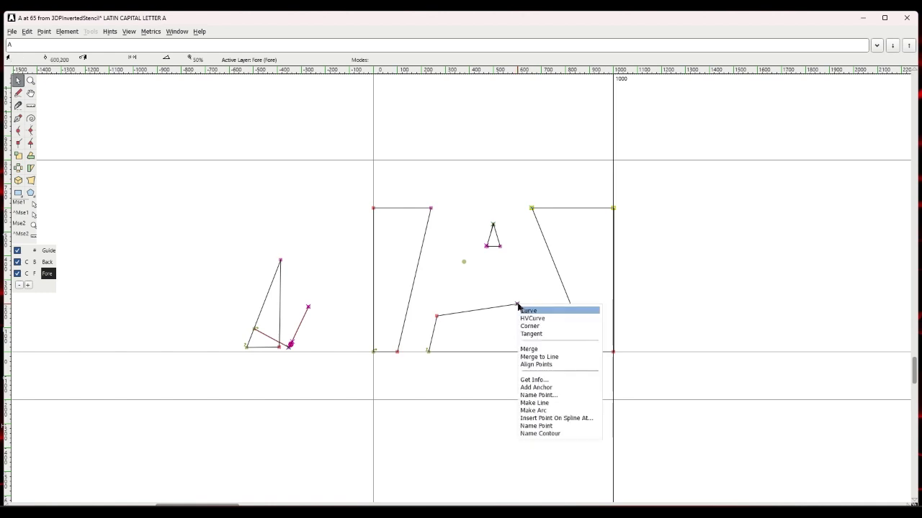
{"action": "left_click", "coordinate": [533, 380]}
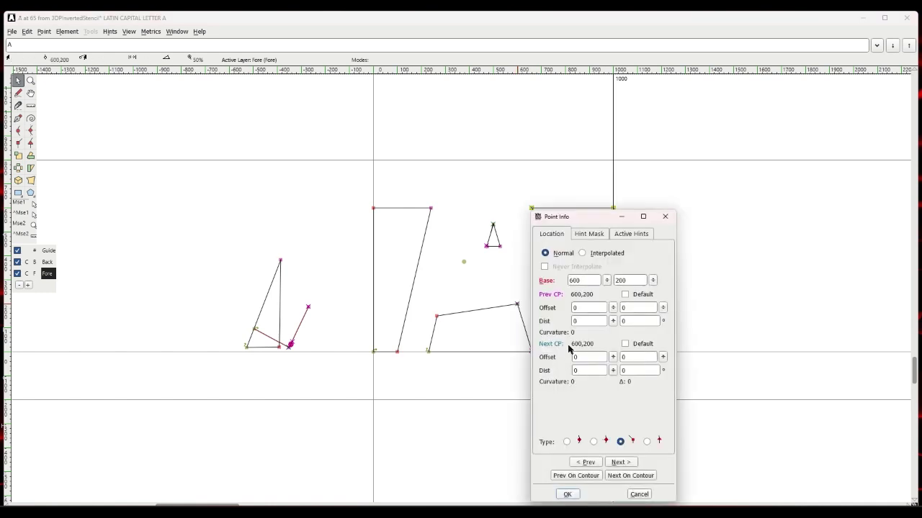
{"action": "double_click", "coordinate": [627, 281]}
{"action": "type", "text": "150"}
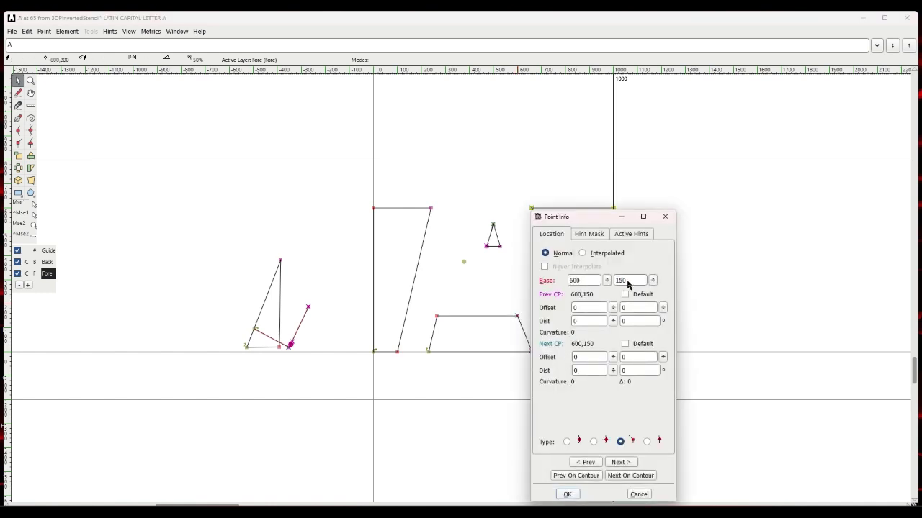
{"action": "key", "text": "Return"}
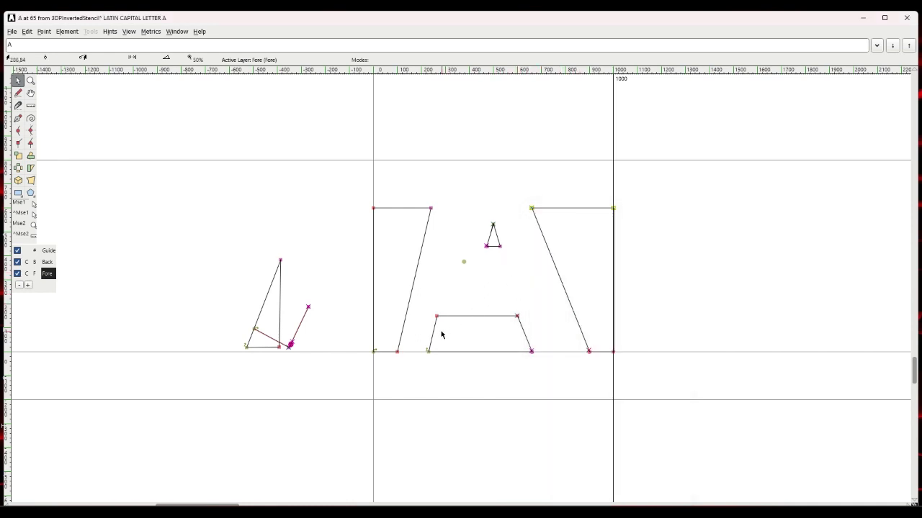
Remove the stray single point at 378,375 between the left outer shape and the small triangle.
{"action": "right_click", "coordinate": [464, 263]}
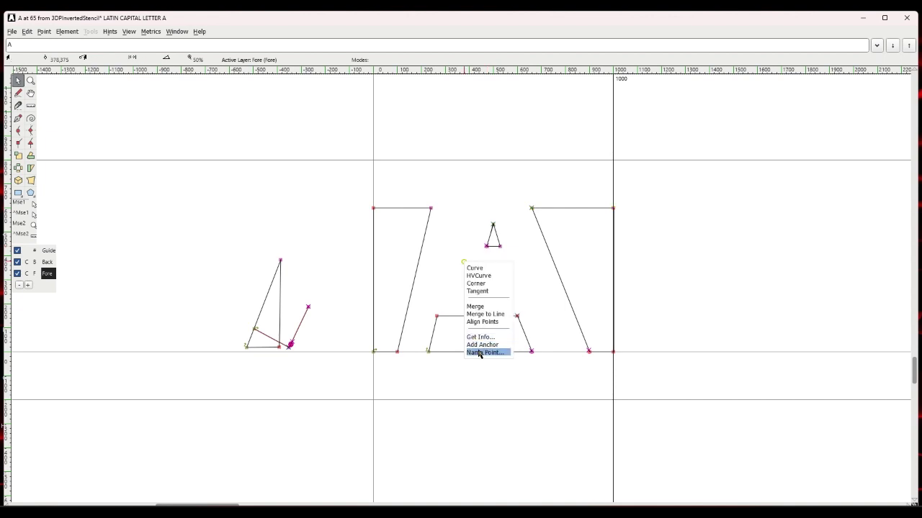
{"action": "left_click", "coordinate": [463, 277]}
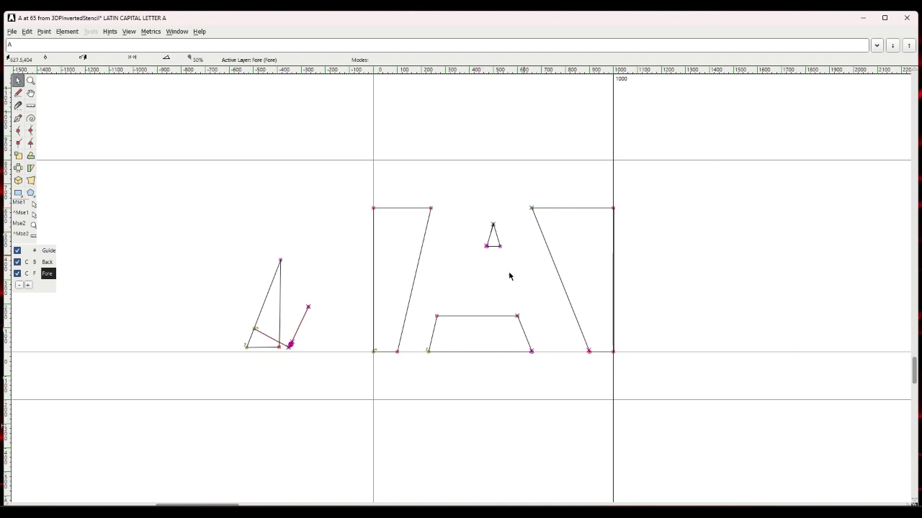
Compare the trapezoid's top edge with the small triangle's base and check the coordinates of the trapezoid's upper left corner.
{"action": "left_click", "coordinate": [493, 317]}
{"action": "left_click", "coordinate": [494, 246]}
{"action": "right_click", "coordinate": [437, 318]}
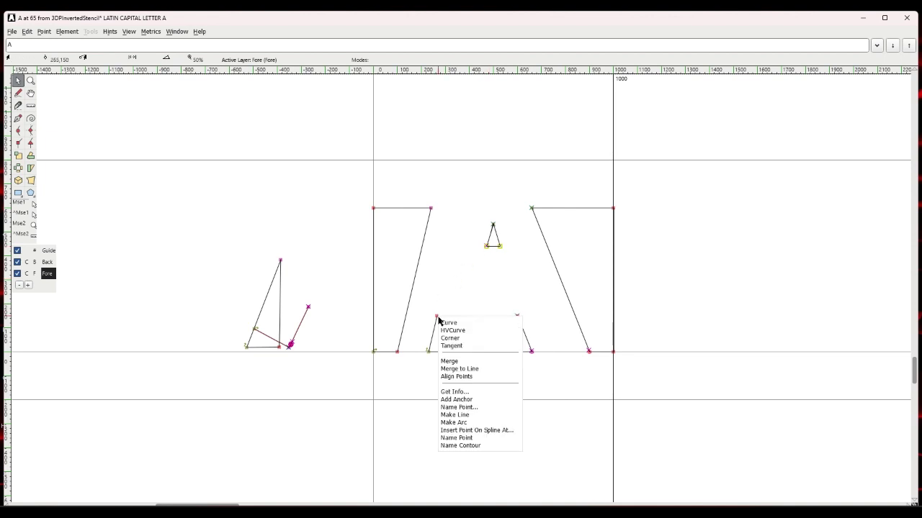
{"action": "left_click", "coordinate": [456, 392]}
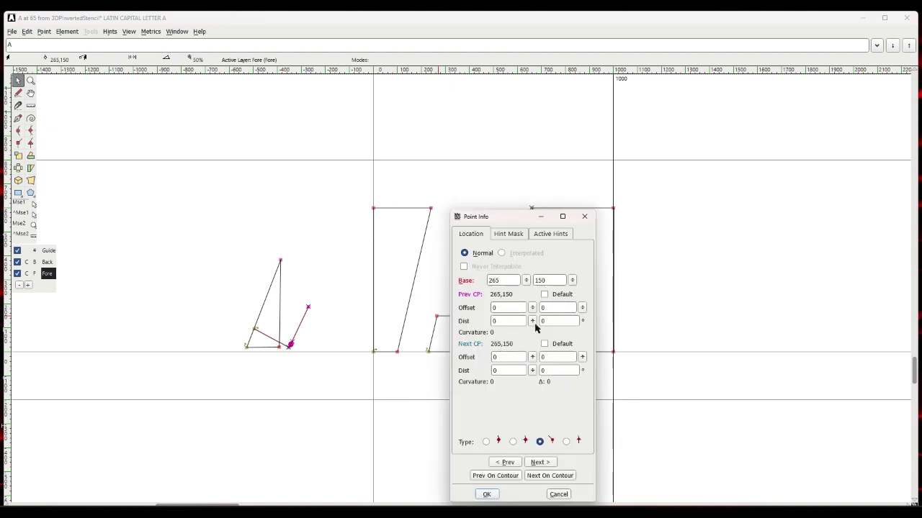
{"action": "left_click", "coordinate": [559, 494]}
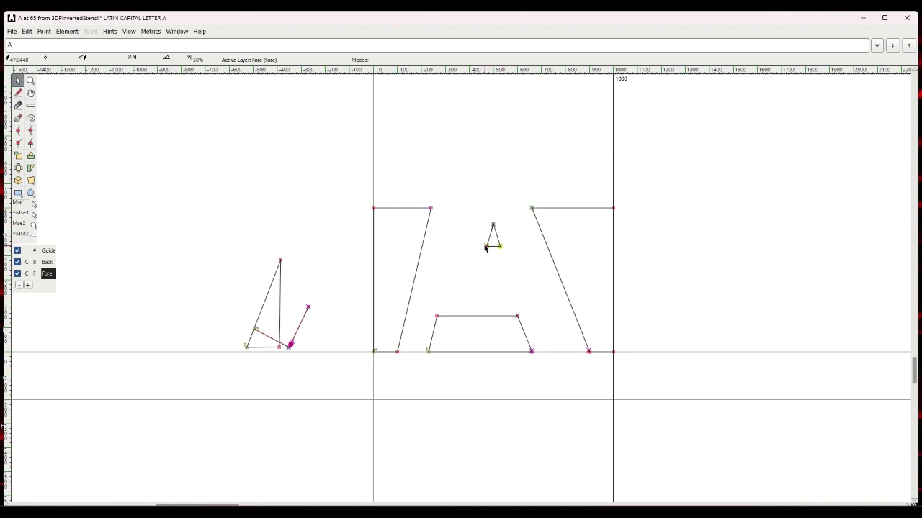
Set the base Y coordinate of the small triangle's lower left corner to 278.
{"action": "right_click", "coordinate": [487, 247]}
{"action": "left_click", "coordinate": [503, 322]}
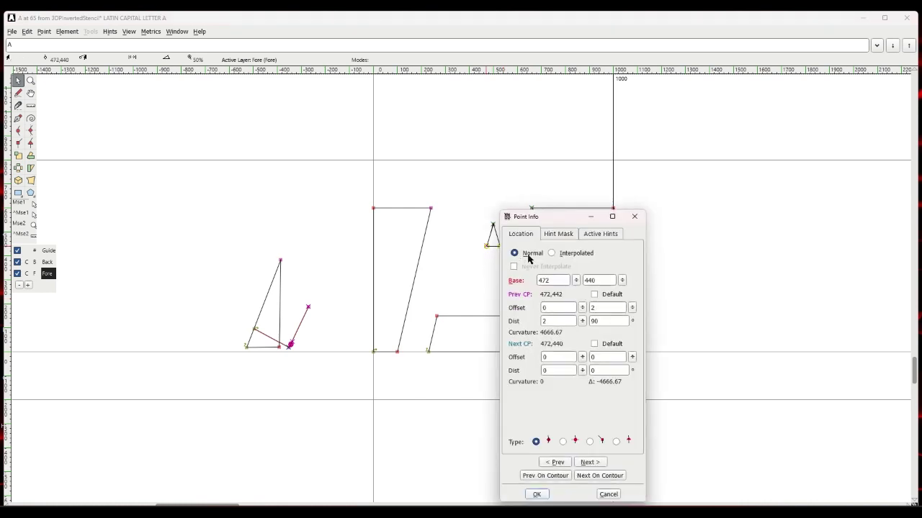
{"action": "left_click", "coordinate": [601, 281]}
{"action": "key", "text": "BackSpace"}
{"action": "key", "text": "BackSpace"}
{"action": "key", "text": "BackSpace"}
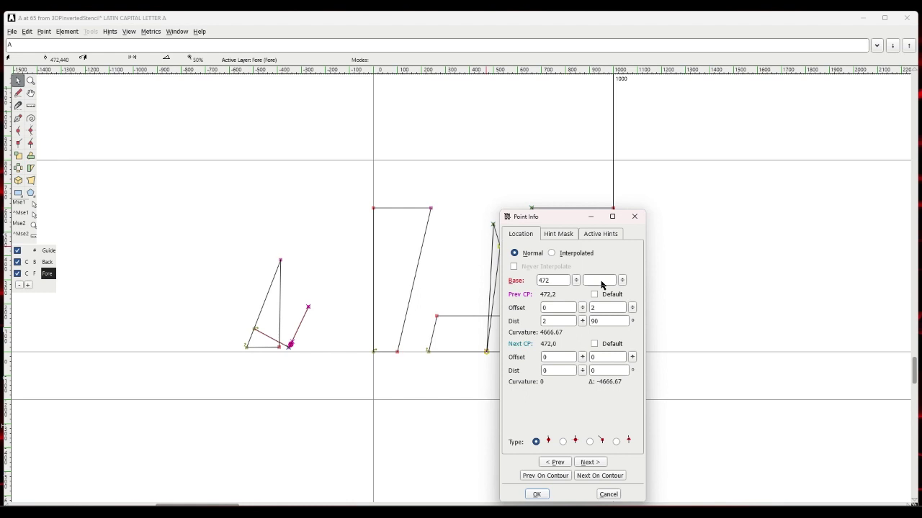
{"action": "type", "text": "178"}
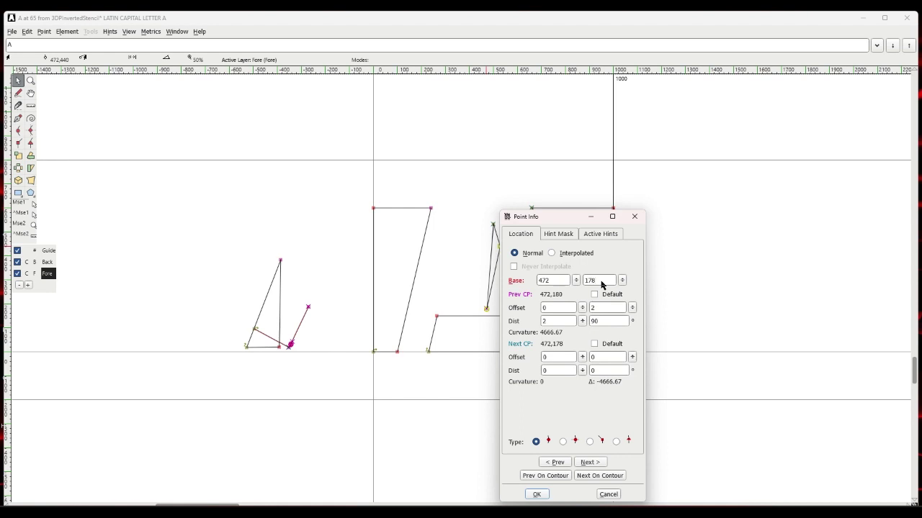
{"action": "key", "text": "BackSpace"}
{"action": "type", "text": "2"}
{"action": "key", "text": "Return"}
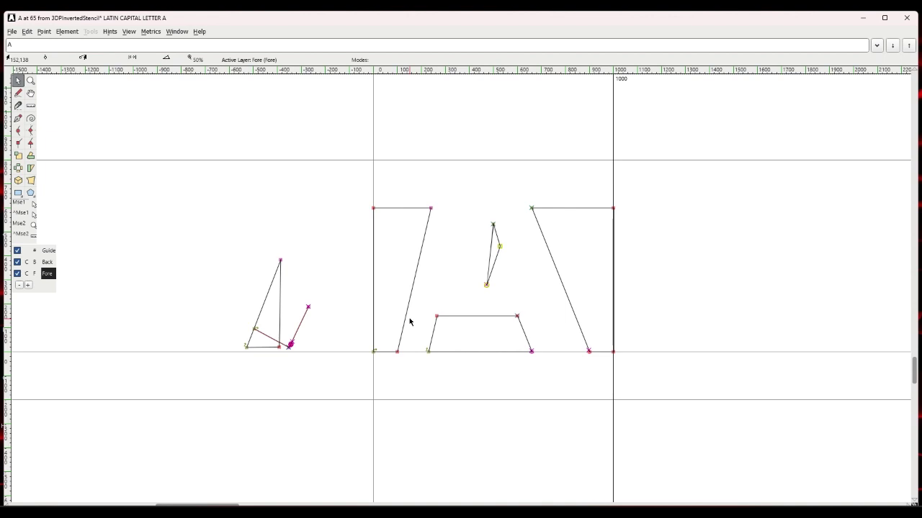
Check the trapezoid's upper left corner coordinates and set the base X coordinate of the small triangle's lower left corner to 295.
{"action": "right_click", "coordinate": [437, 316]}
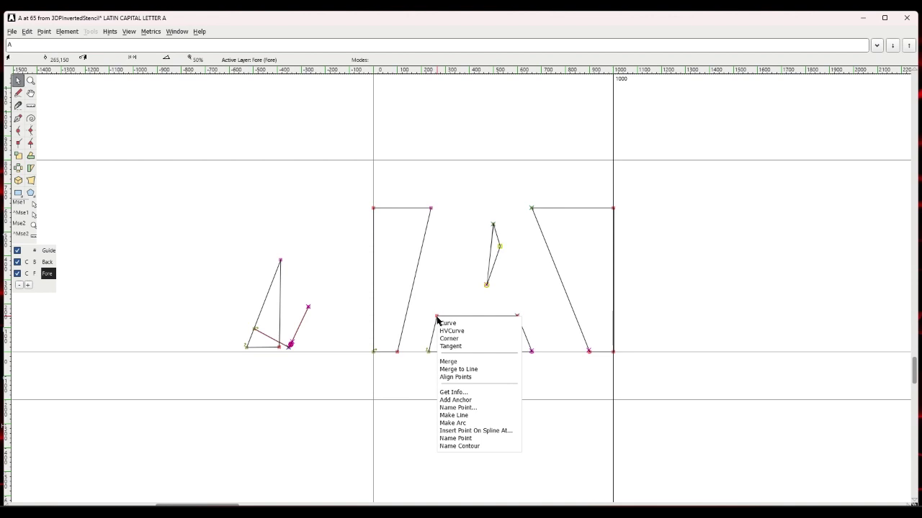
{"action": "left_click", "coordinate": [453, 392]}
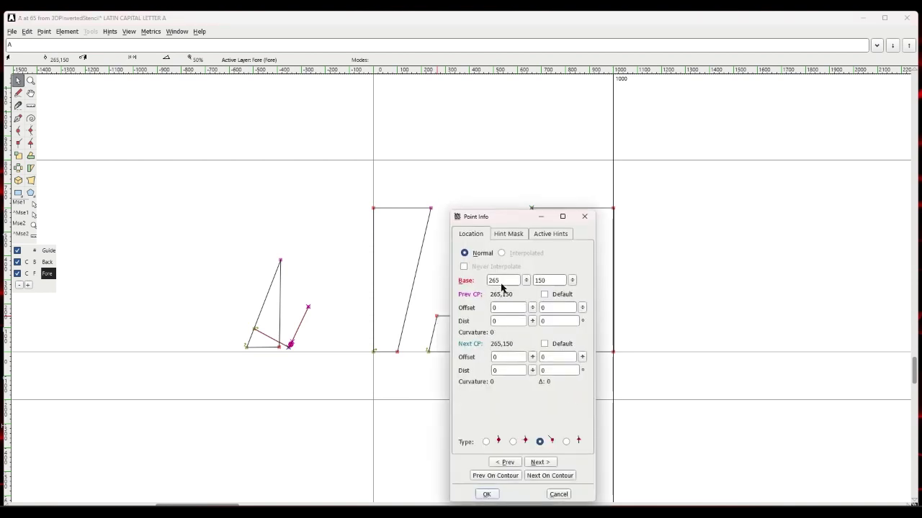
{"action": "left_click", "coordinate": [558, 494]}
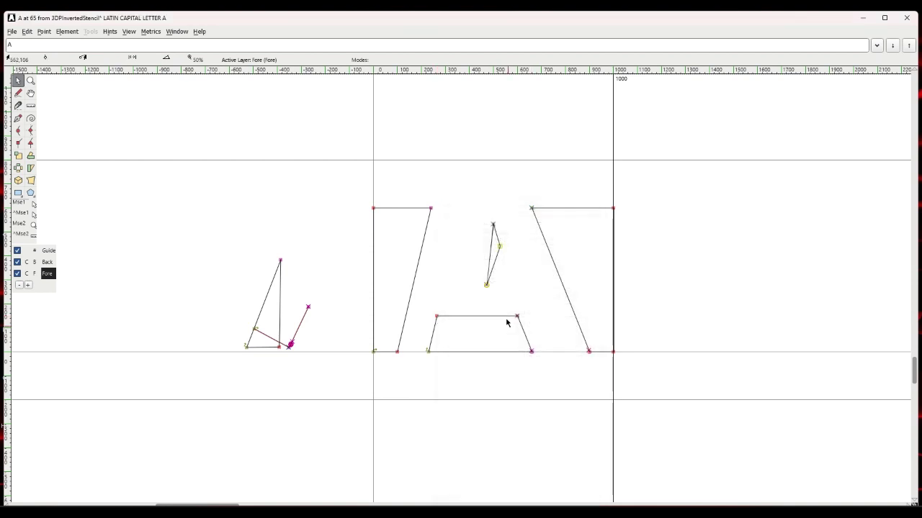
{"action": "right_click", "coordinate": [486, 285]}
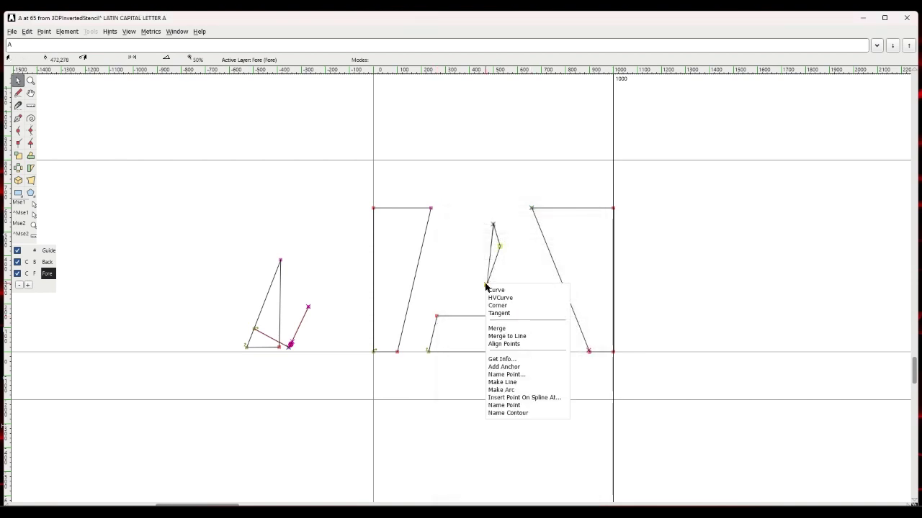
{"action": "left_click", "coordinate": [506, 365]}
{"action": "double_click", "coordinate": [549, 282]}
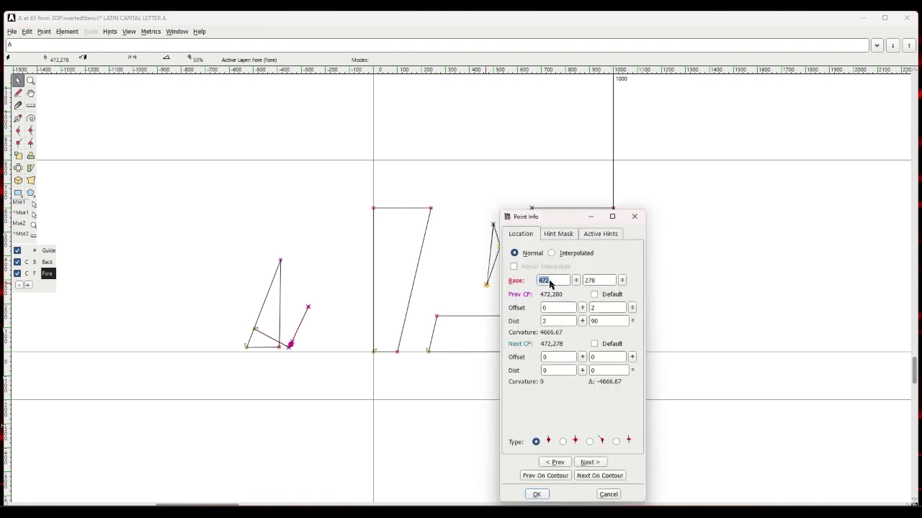
{"action": "type", "text": "300"}
{"action": "key", "text": "Return"}
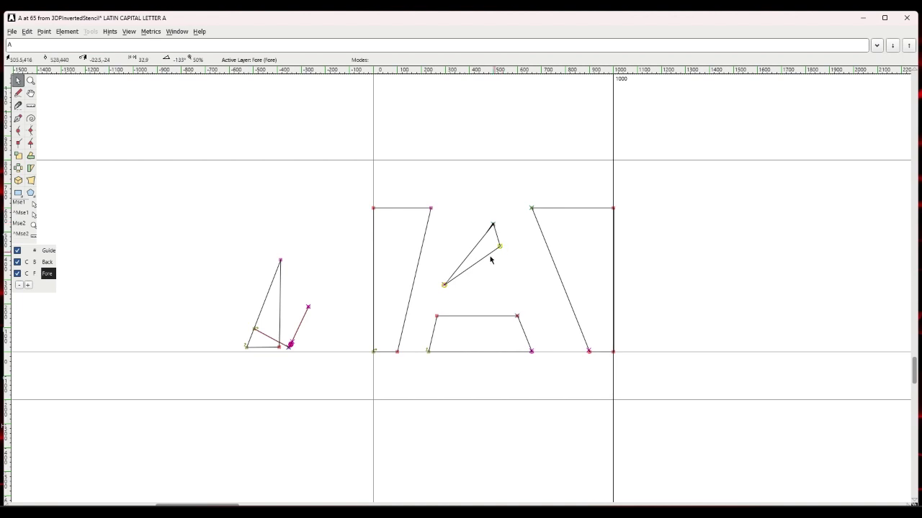
{"action": "right_click", "coordinate": [444, 286]}
{"action": "left_click", "coordinate": [459, 359]}
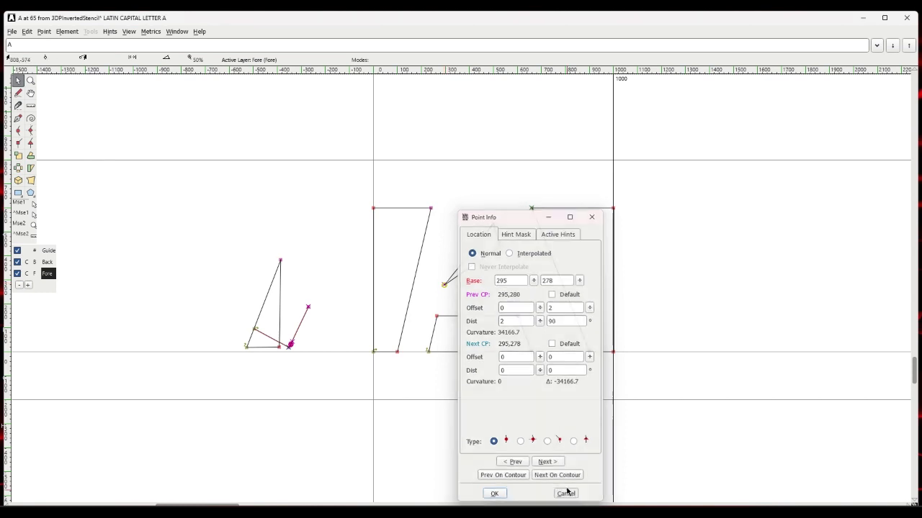
{"action": "left_click", "coordinate": [566, 494]}
Lower the small triangle's lower right corner to a base Y coordinate of about 280, level with its lower left corner.
{"action": "right_click", "coordinate": [500, 247]}
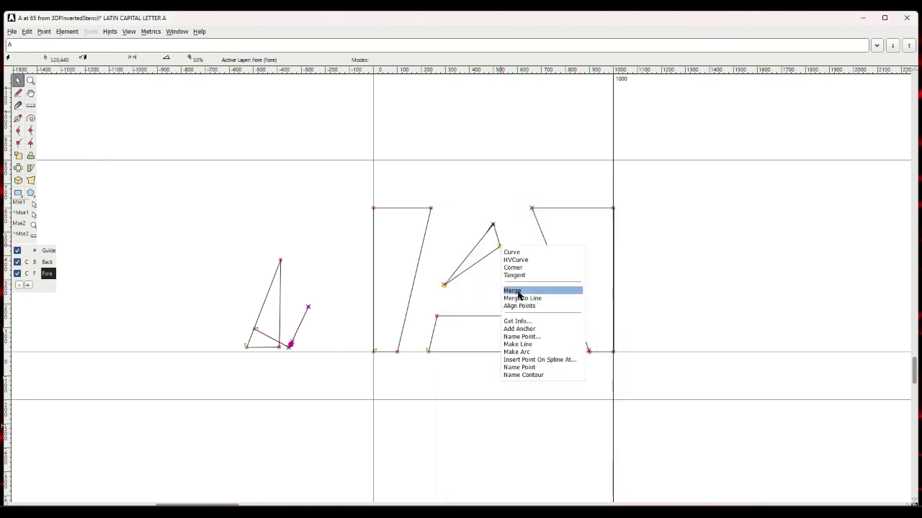
{"action": "left_click", "coordinate": [524, 325]}
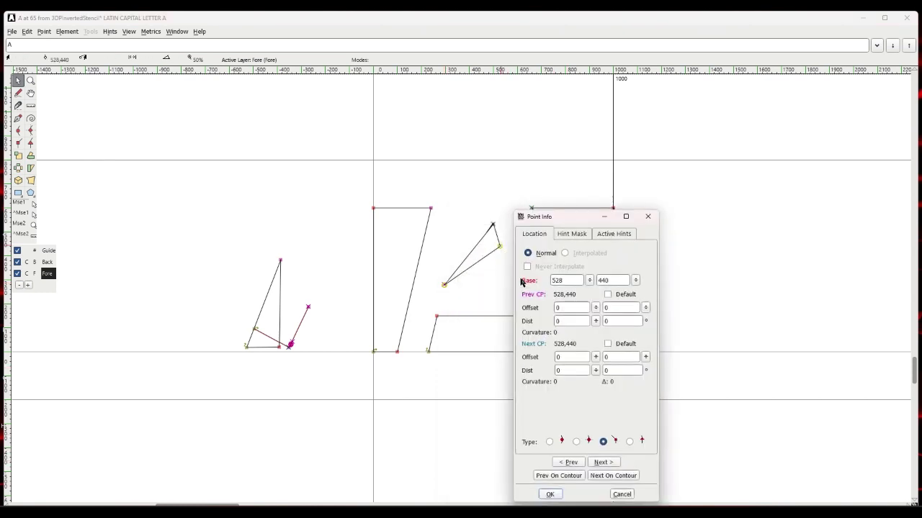
{"action": "double_click", "coordinate": [611, 283]}
{"action": "type", "text": "280"}
{"action": "key", "text": "Return"}
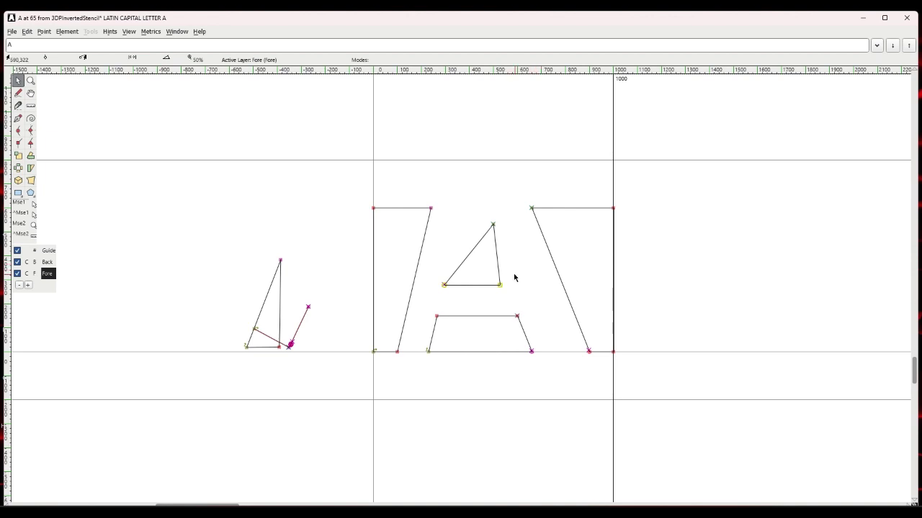
Set the base Y coordinate of the small triangle's apex to 450.
{"action": "left_click", "coordinate": [493, 226]}
{"action": "right_click", "coordinate": [493, 226]}
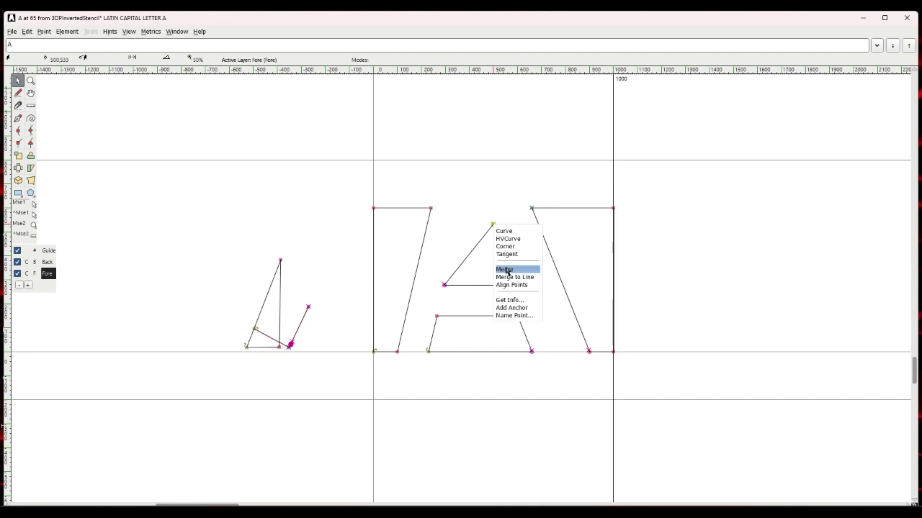
{"action": "left_click", "coordinate": [512, 301]}
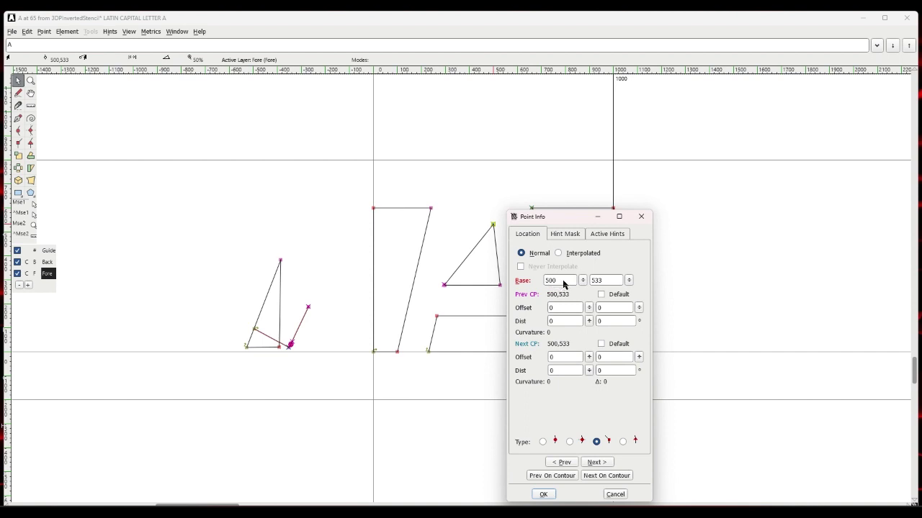
{"action": "left_click_drag", "start_coordinate": [602, 282], "coordinate": [572, 281]}
{"action": "type", "text": "450"}
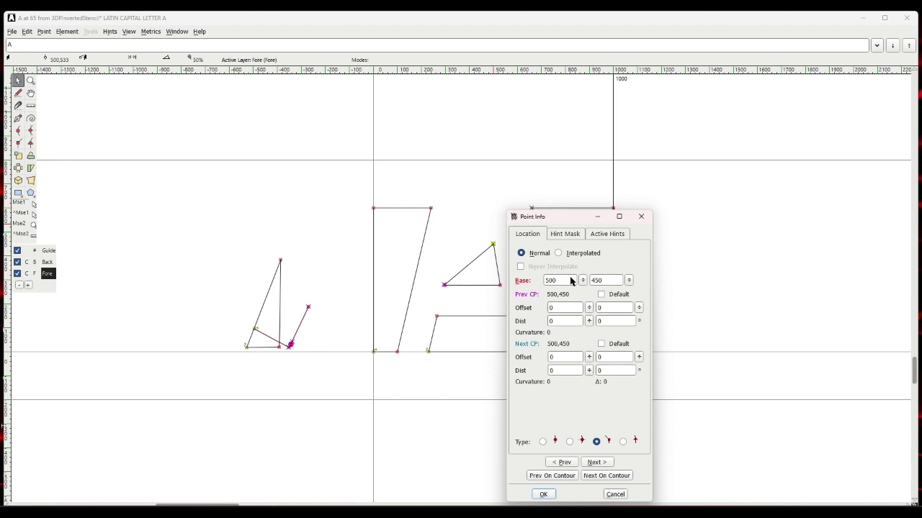
{"action": "key", "text": "Return"}
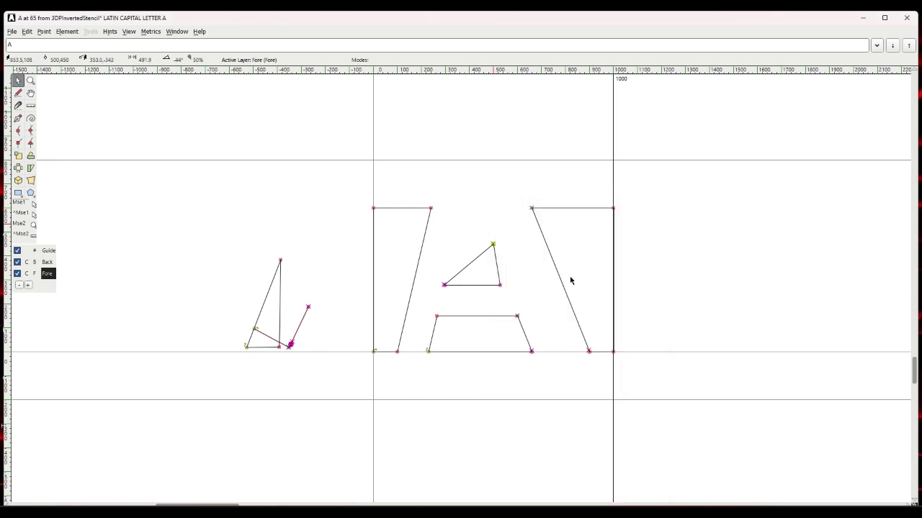
Check the left outer shape's upper right corner coordinates and set the base Y coordinate of the small triangle's apex to 472.
{"action": "right_click", "coordinate": [431, 209]}
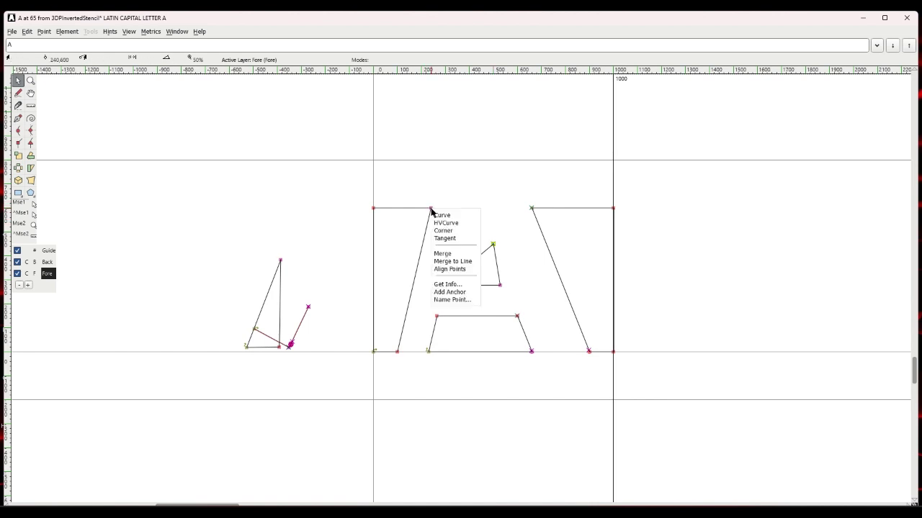
{"action": "left_click", "coordinate": [447, 285]}
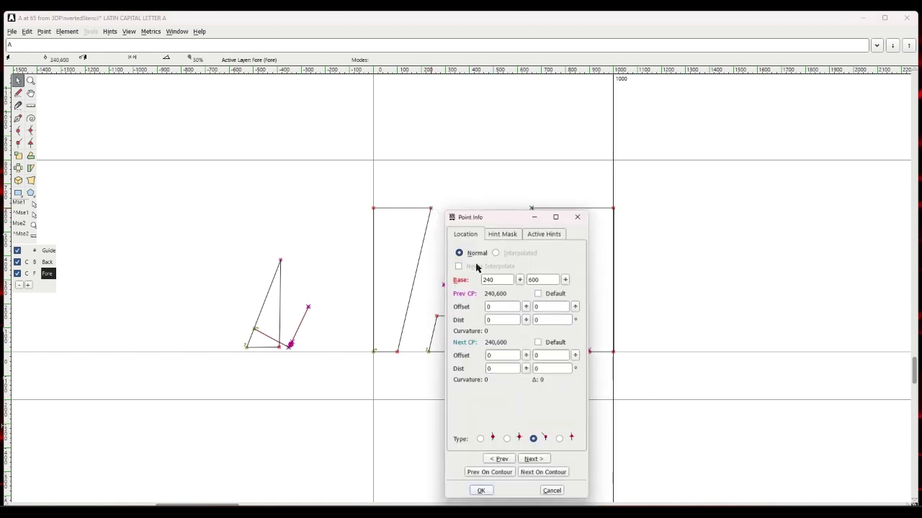
{"action": "left_click", "coordinate": [551, 494]}
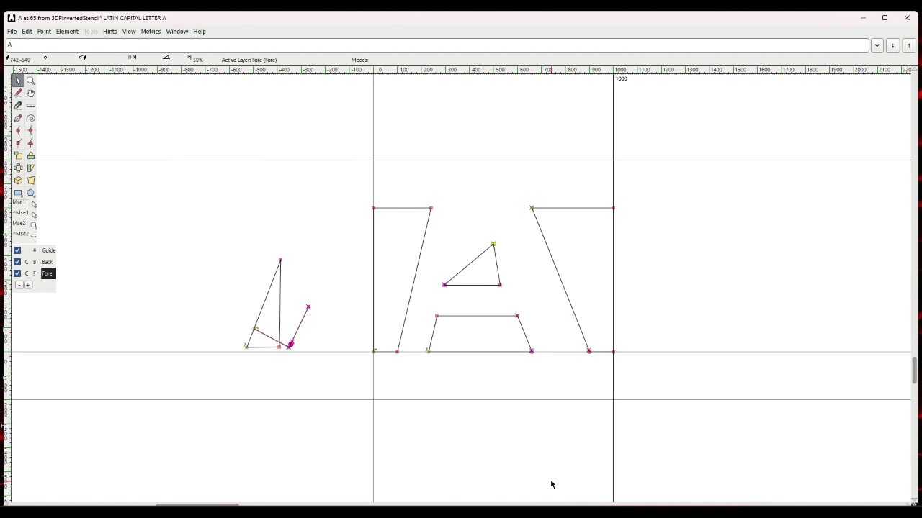
{"action": "right_click", "coordinate": [493, 245]}
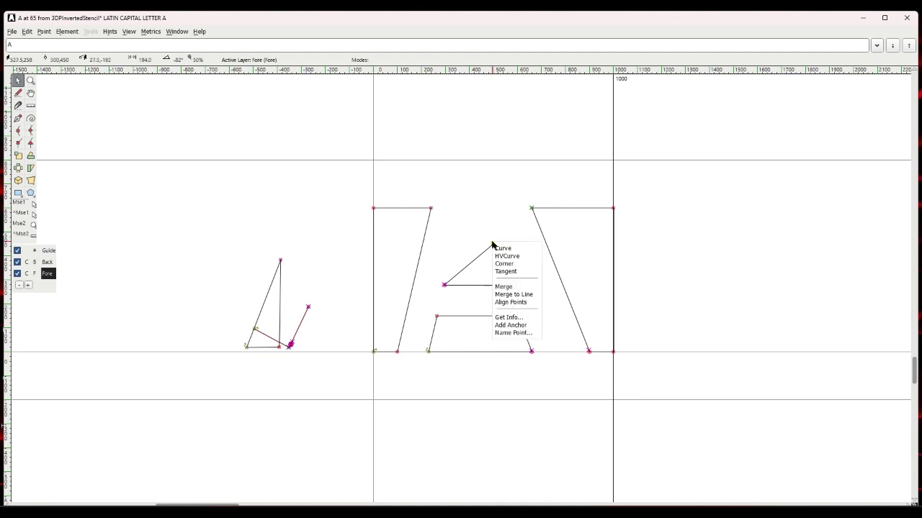
{"action": "left_click", "coordinate": [507, 317]}
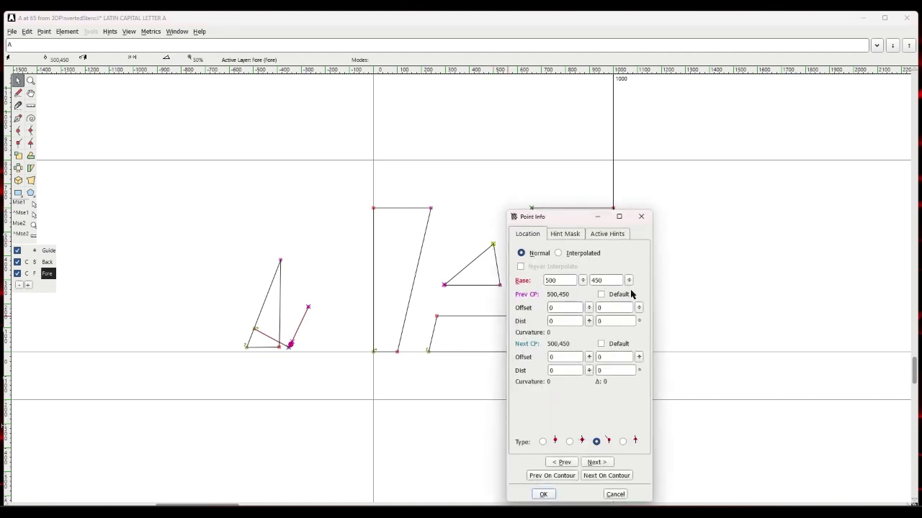
{"action": "key", "text": "BackSpace"}
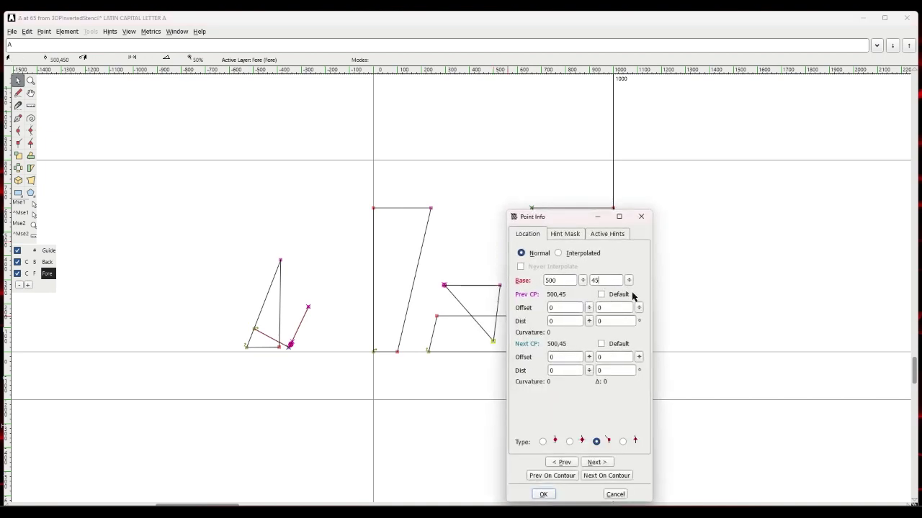
{"action": "key", "text": "BackSpace"}
{"action": "type", "text": "75"}
{"action": "key", "text": "Return"}
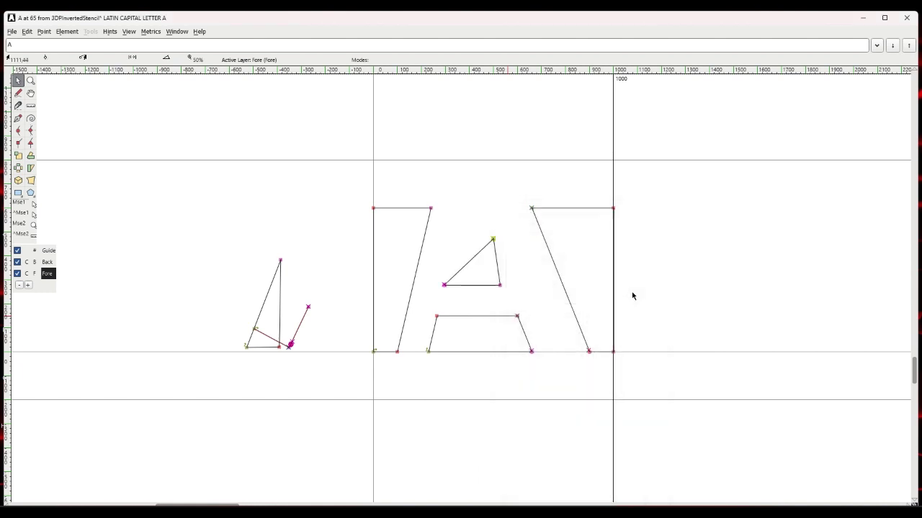
Check the base coordinates of the small triangle's lower left corner in its point info.
{"action": "right_click", "coordinate": [492, 240]}
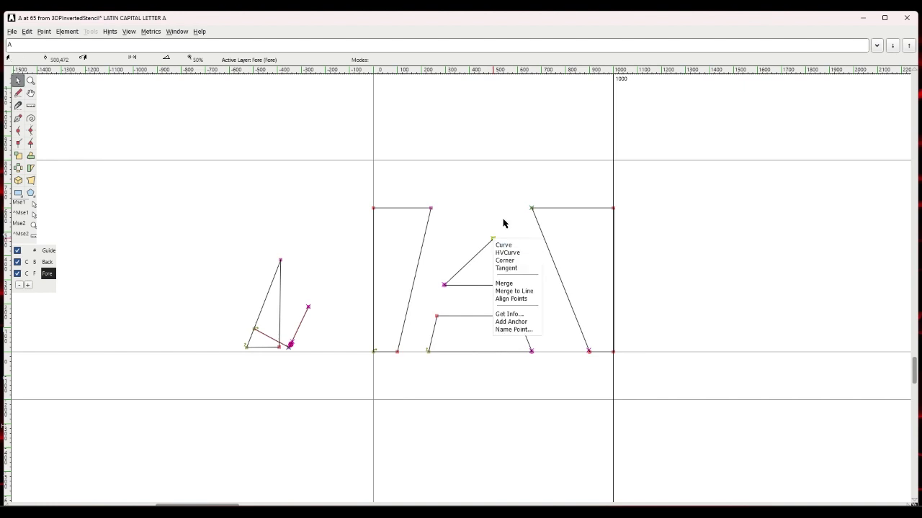
{"action": "left_click", "coordinate": [504, 223]}
{"action": "right_click", "coordinate": [445, 286]}
{"action": "left_click", "coordinate": [461, 360]}
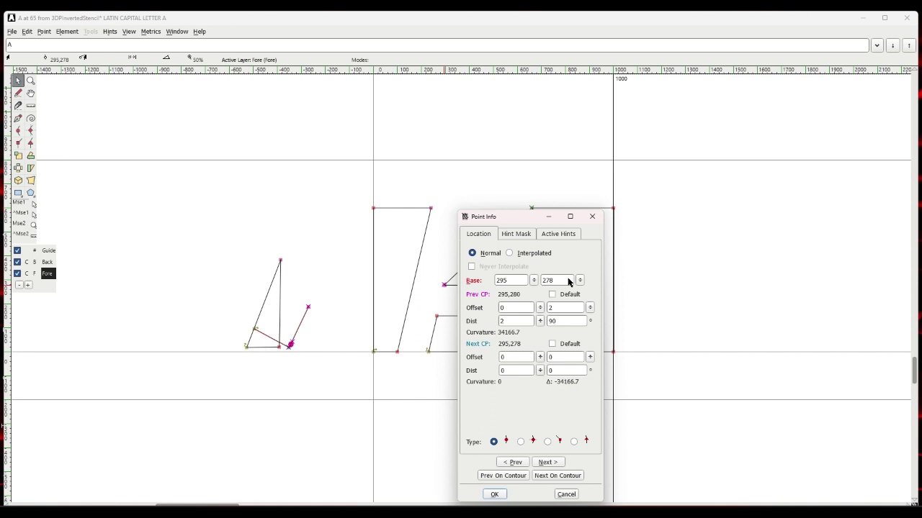
{"action": "left_click", "coordinate": [592, 217]}
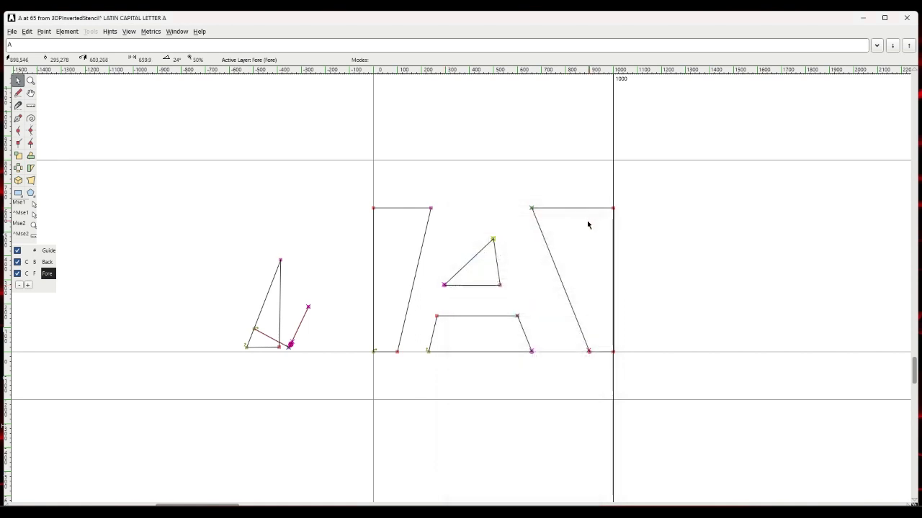
{"action": "right_click", "coordinate": [444, 285]}
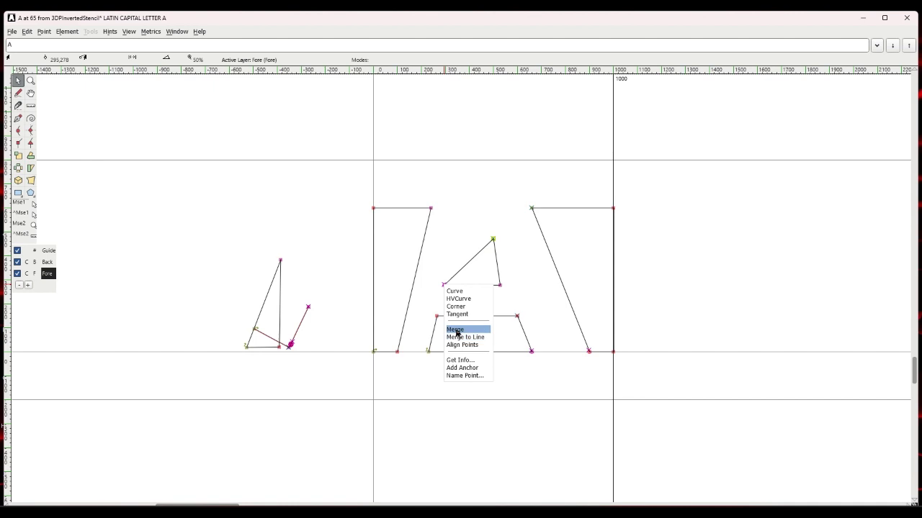
{"action": "left_click", "coordinate": [461, 361]}
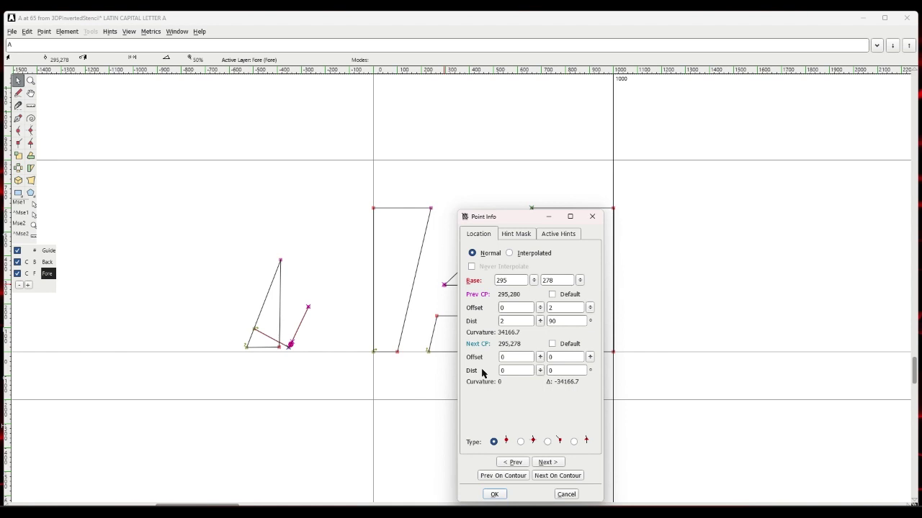
{"action": "left_click", "coordinate": [567, 494]}
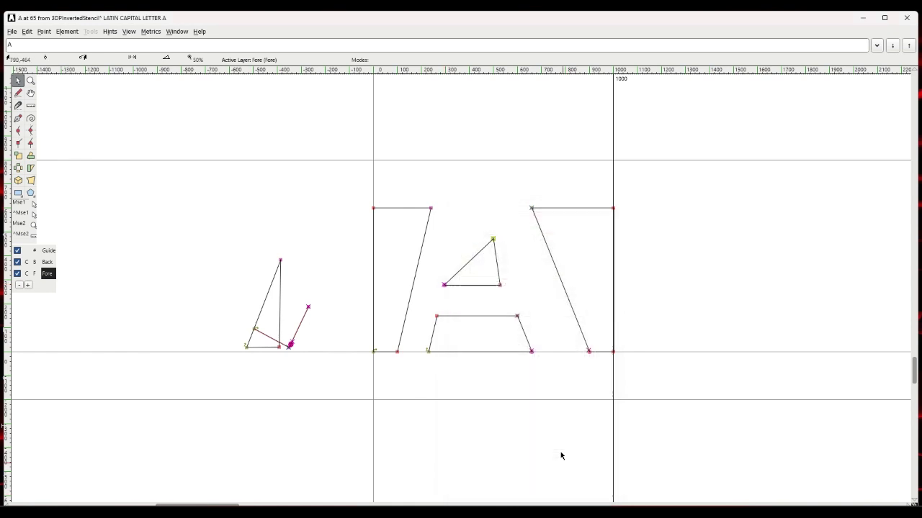
Set the base X coordinate of the small triangle's apex to 340.
{"action": "right_click", "coordinate": [494, 241]}
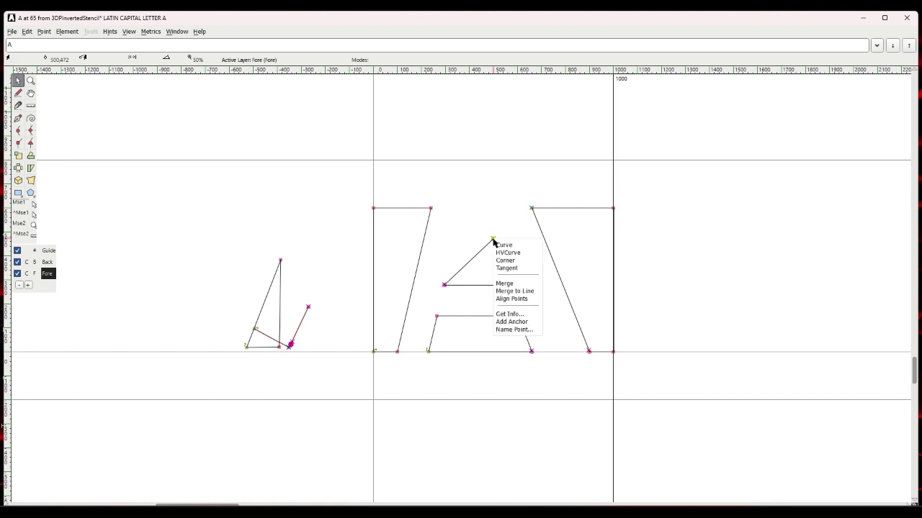
{"action": "left_click", "coordinate": [508, 316]}
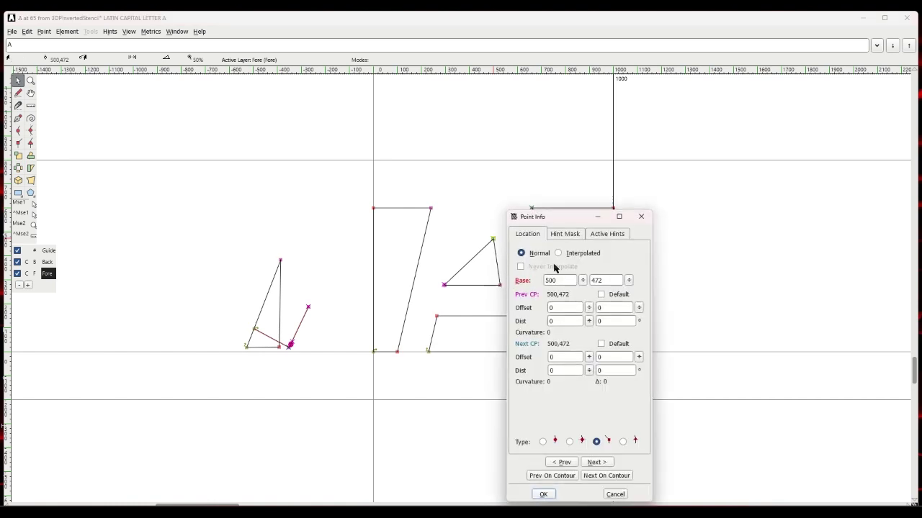
{"action": "double_click", "coordinate": [563, 281]}
{"action": "type", "text": "340"}
{"action": "key", "text": "Return"}
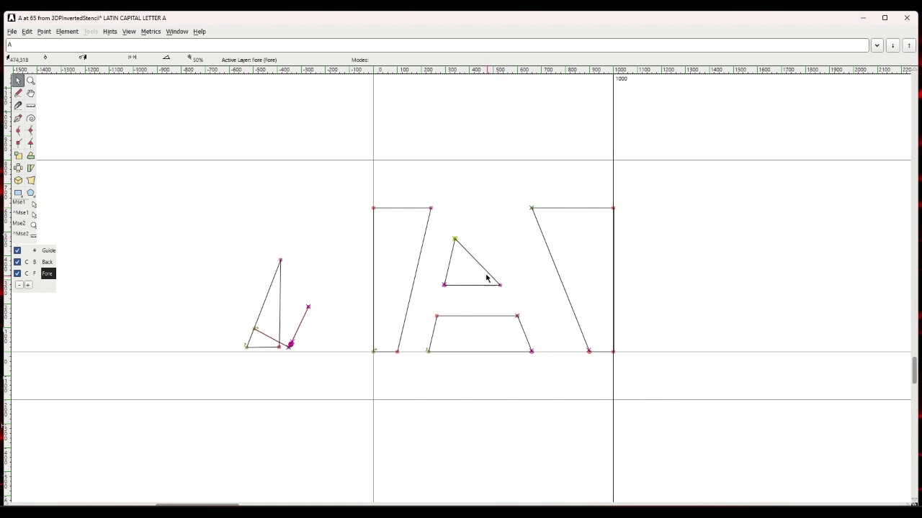
Check the small triangle's apex coordinates and set the base X coordinate of its lower right corner to 385.
{"action": "right_click", "coordinate": [455, 240]}
{"action": "left_click", "coordinate": [471, 316]}
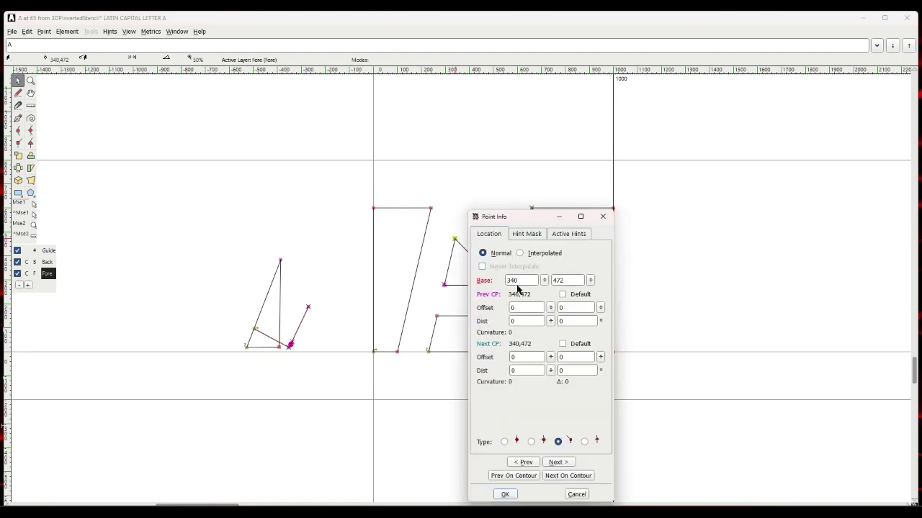
{"action": "left_click", "coordinate": [577, 494]}
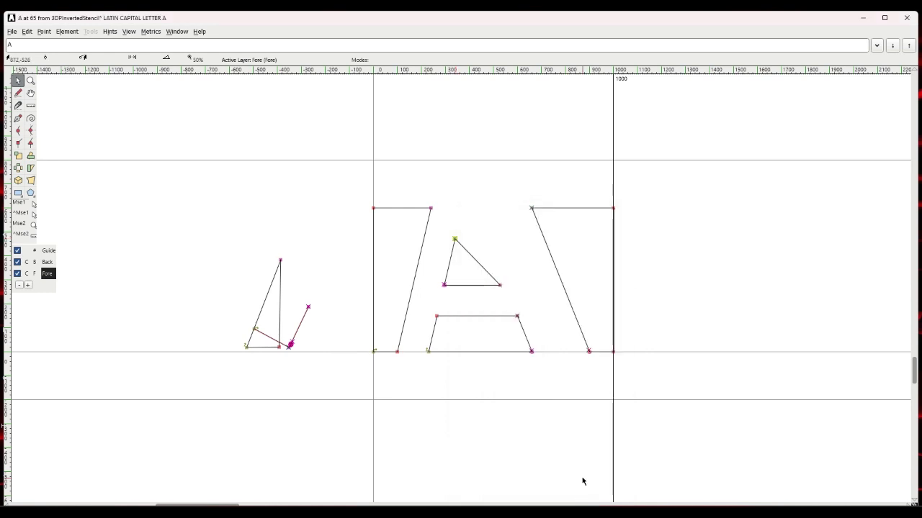
{"action": "right_click", "coordinate": [499, 290]}
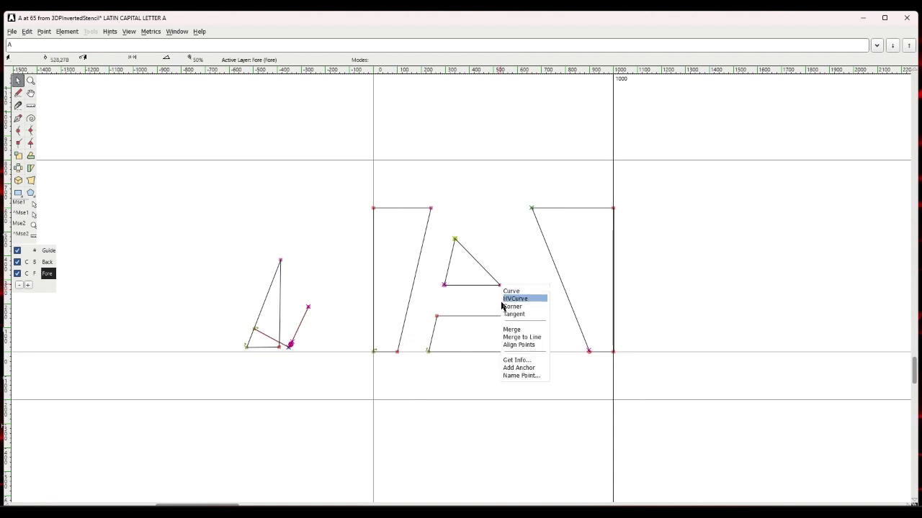
{"action": "left_click", "coordinate": [523, 361]}
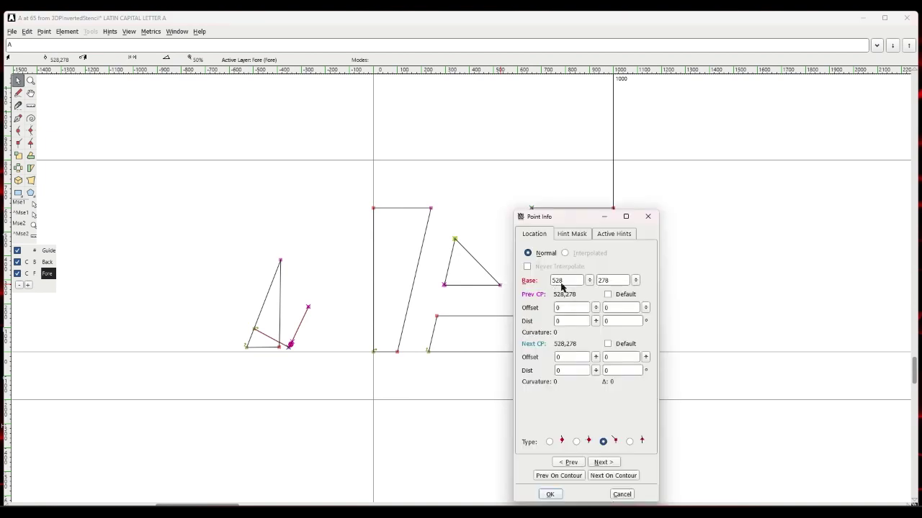
{"action": "double_click", "coordinate": [572, 285]}
{"action": "type", "text": "383"}
{"action": "key", "text": "Return"}
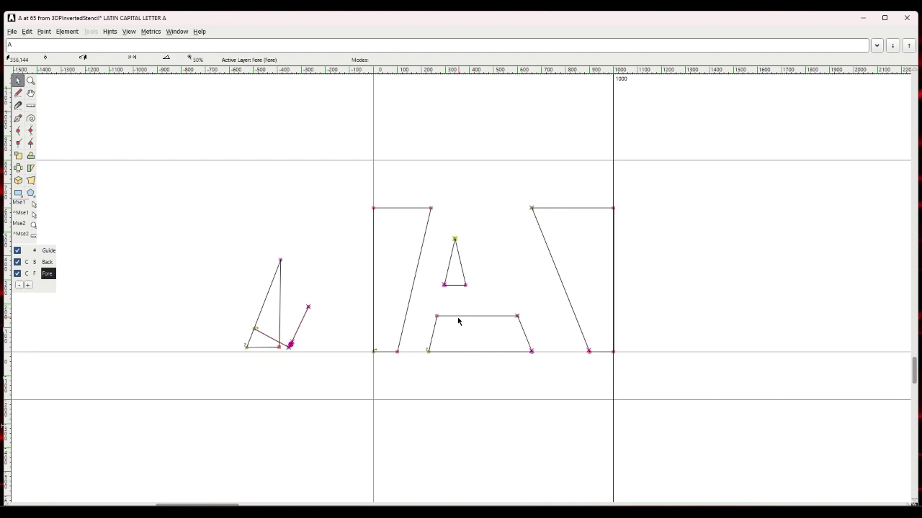
Delete the leftover triangle and line shapes outside the glyph, left of its origin.
{"action": "left_click", "coordinate": [428, 350]}
{"action": "left_click", "coordinate": [396, 352], "text": "shift"}
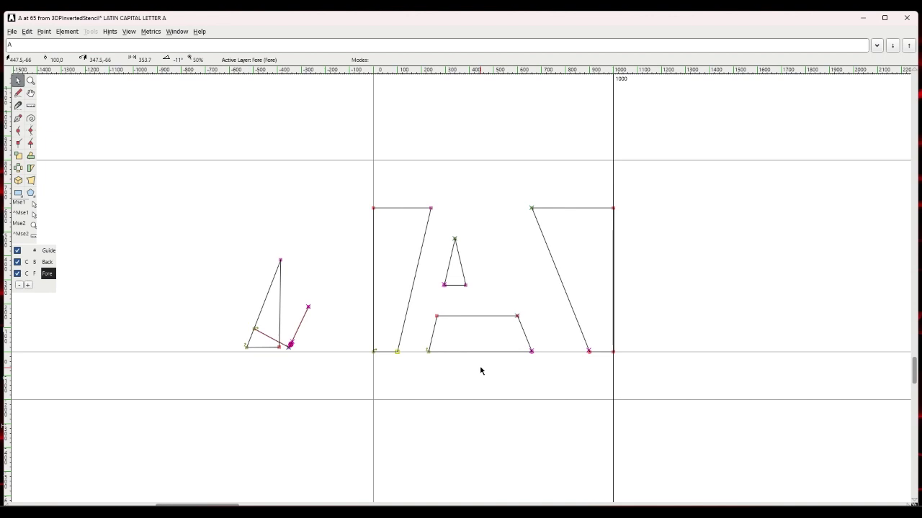
{"action": "left_click_drag", "start_coordinate": [204, 196], "coordinate": [324, 375]}
{"action": "key", "text": "Delete"}
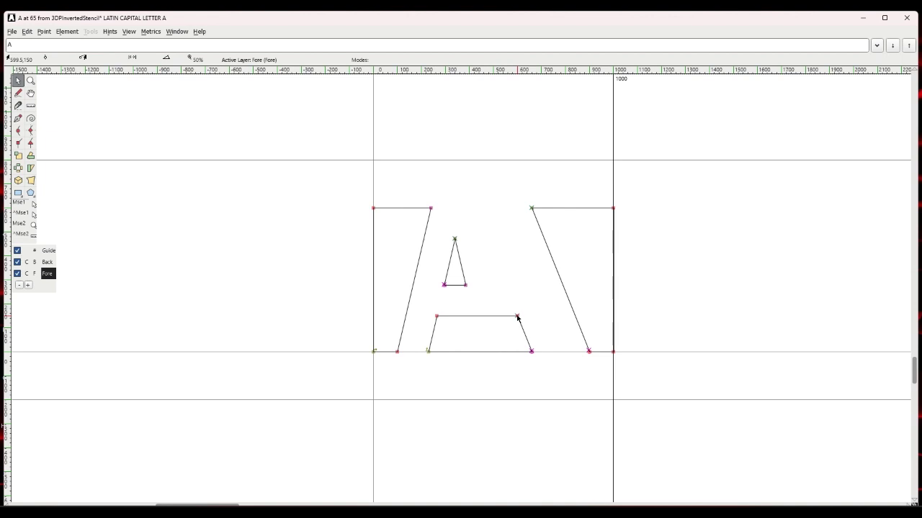
Compare the base coordinates of the small triangle's two lower corners and the trapezoid's two upper corners in their point info.
{"action": "right_click", "coordinate": [466, 288]}
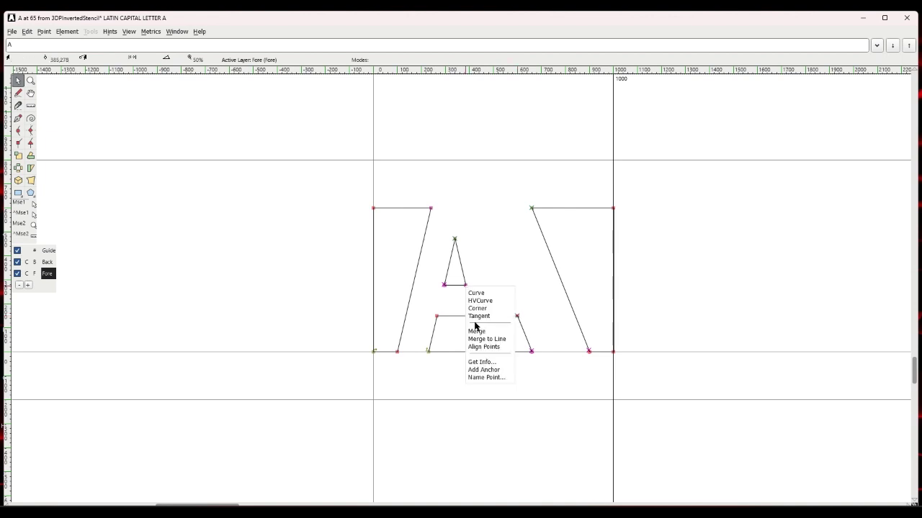
{"action": "left_click", "coordinate": [482, 362]}
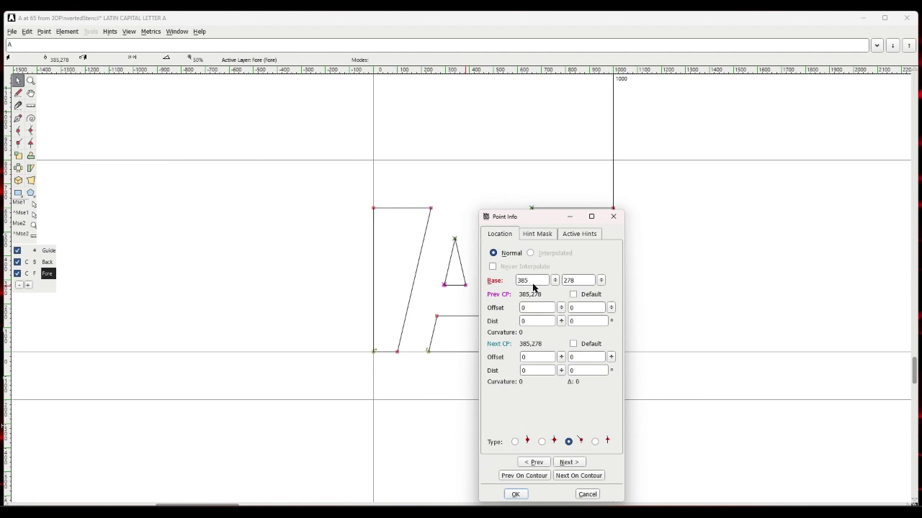
{"action": "left_click", "coordinate": [588, 495]}
{"action": "right_click", "coordinate": [518, 318]}
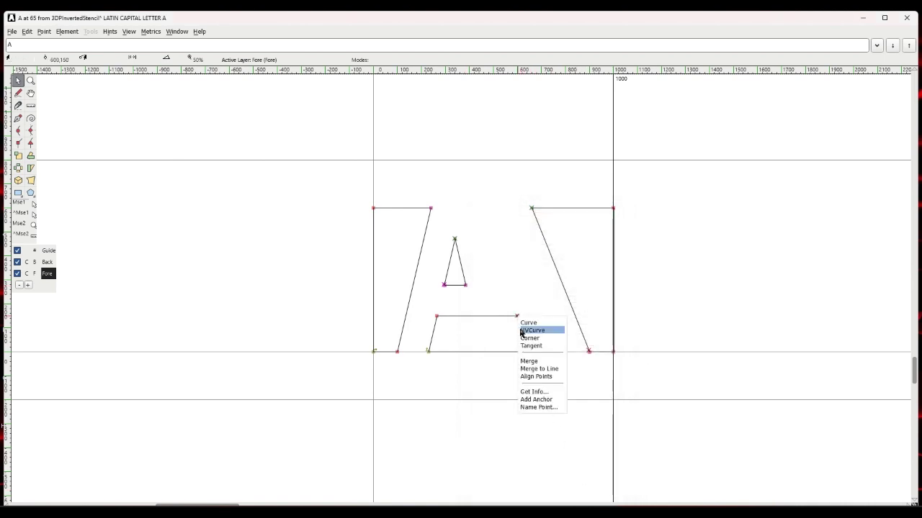
{"action": "left_click", "coordinate": [537, 391]}
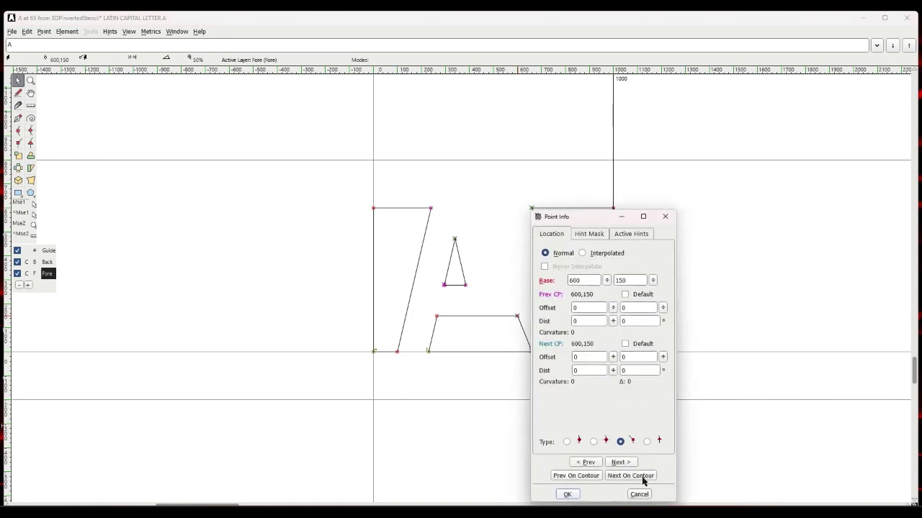
{"action": "left_click", "coordinate": [639, 494]}
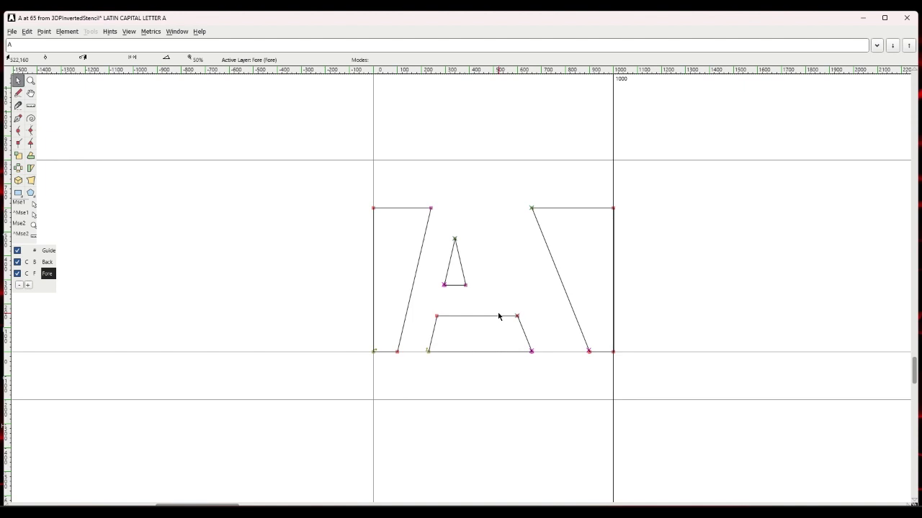
{"action": "right_click", "coordinate": [444, 285]}
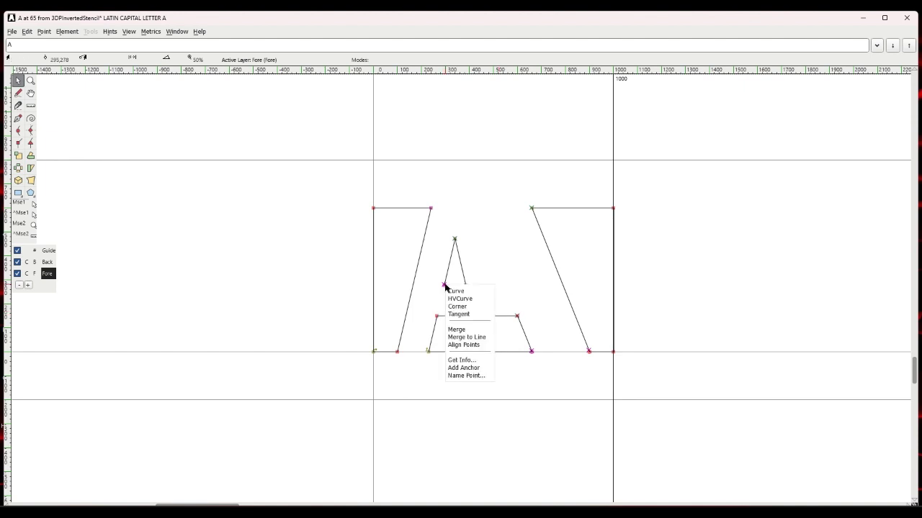
{"action": "left_click", "coordinate": [461, 360]}
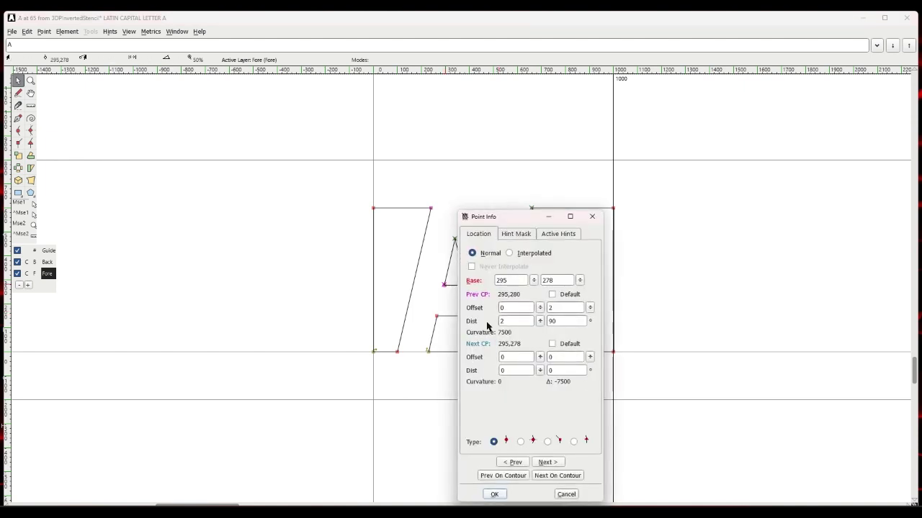
{"action": "left_click", "coordinate": [569, 494]}
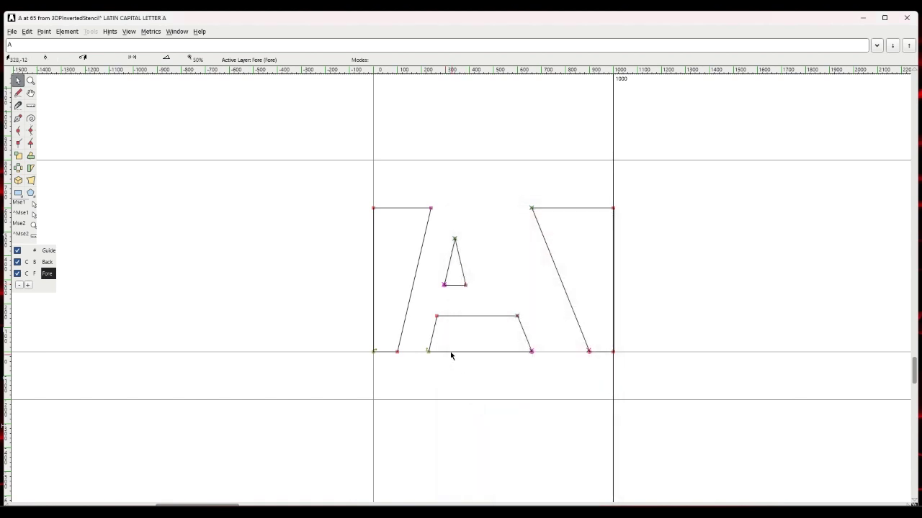
{"action": "right_click", "coordinate": [437, 317]}
{"action": "left_click", "coordinate": [456, 395]}
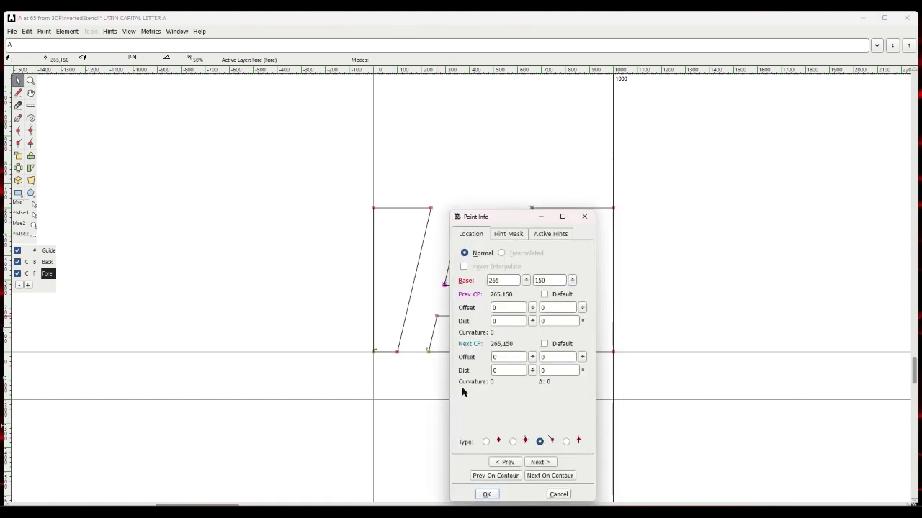
{"action": "left_click", "coordinate": [556, 493]}
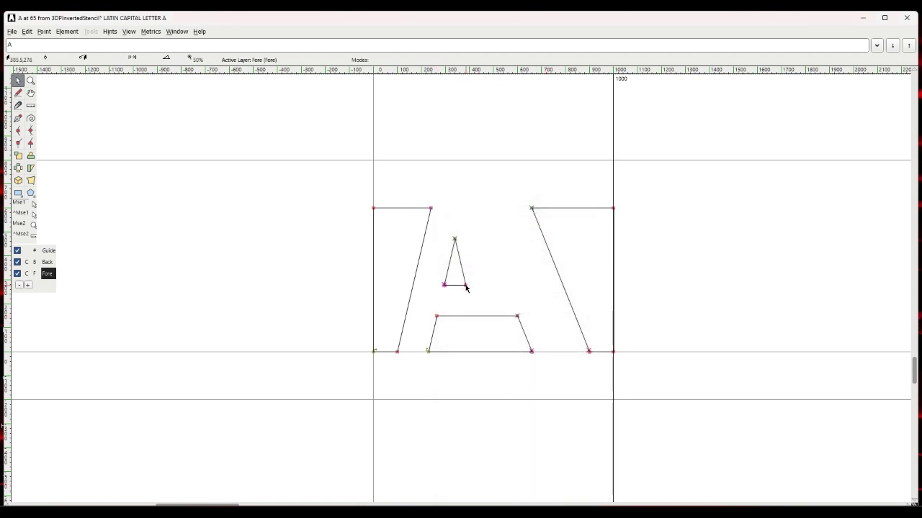
Recheck the base coordinates of the small triangle's lower right corner.
{"action": "right_click", "coordinate": [465, 287]}
{"action": "left_click", "coordinate": [477, 358]}
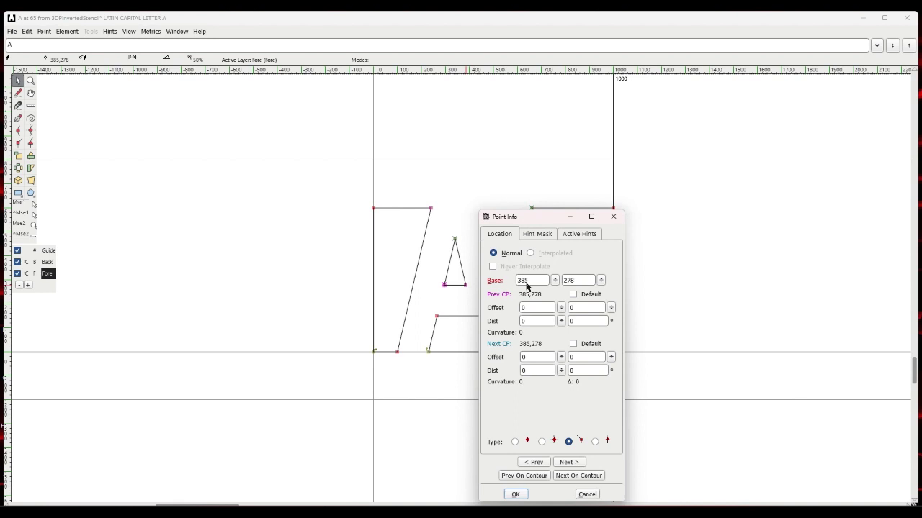
{"action": "left_click", "coordinate": [516, 495]}
{"action": "right_click", "coordinate": [465, 287]}
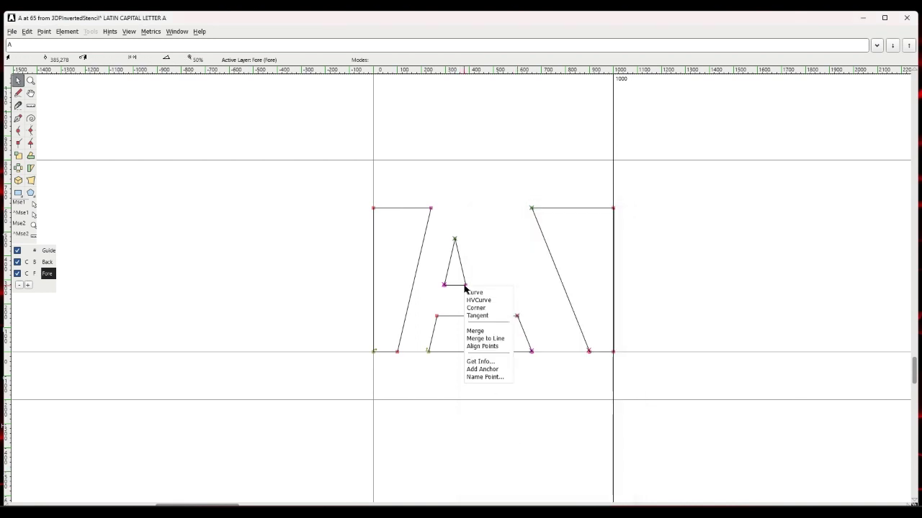
{"action": "left_click", "coordinate": [480, 361]}
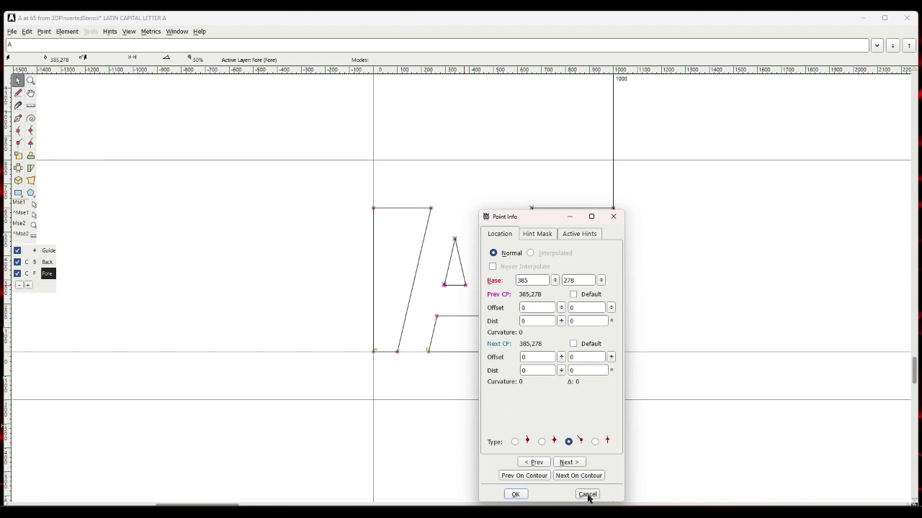
{"action": "left_click", "coordinate": [587, 495]}
Set the base X coordinate of the trapezoid's upper right corner to 415.
{"action": "right_click", "coordinate": [518, 318]}
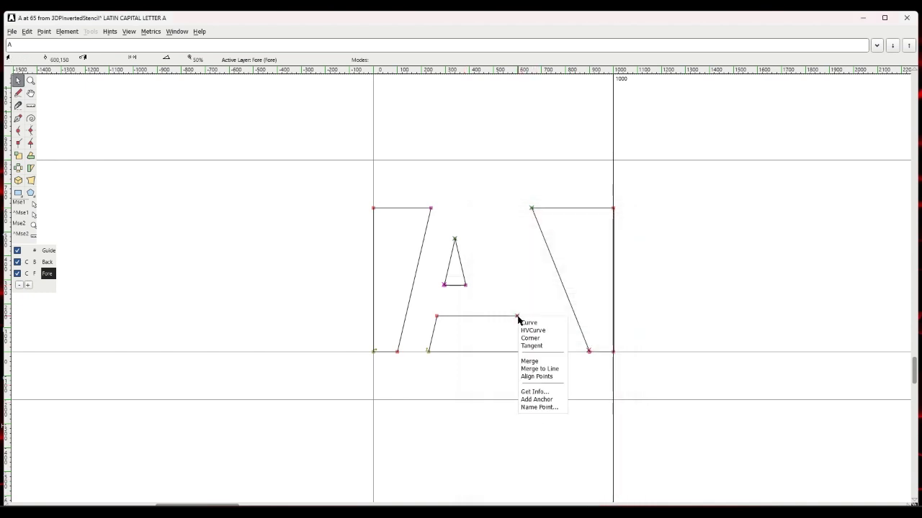
{"action": "left_click", "coordinate": [528, 391]}
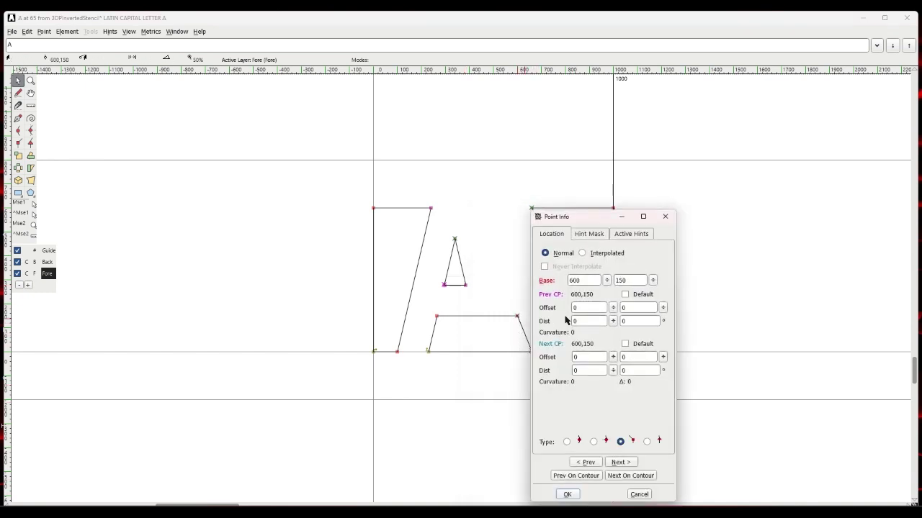
{"action": "double_click", "coordinate": [582, 282]}
{"action": "type", "text": "415"}
{"action": "key", "text": "Return"}
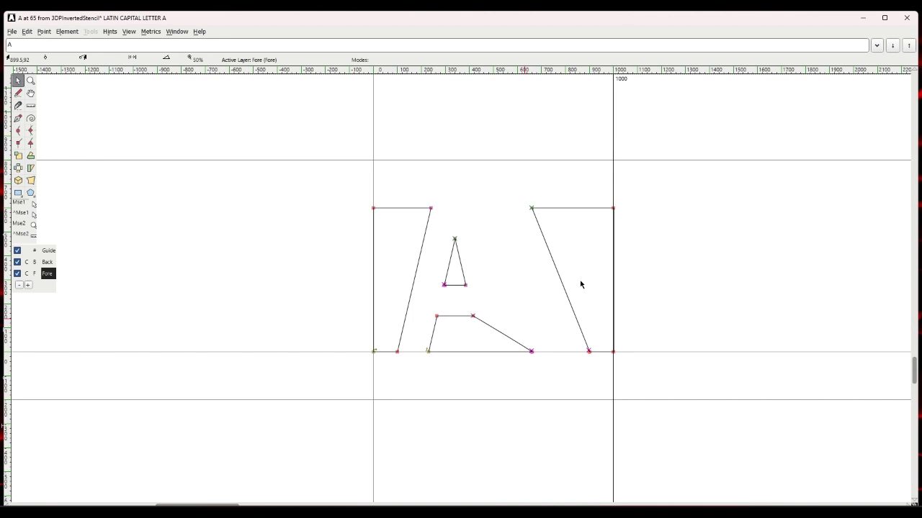
Check the base coordinates of the trapezoid's upper left and lower left corners in their point info.
{"action": "right_click", "coordinate": [437, 317]}
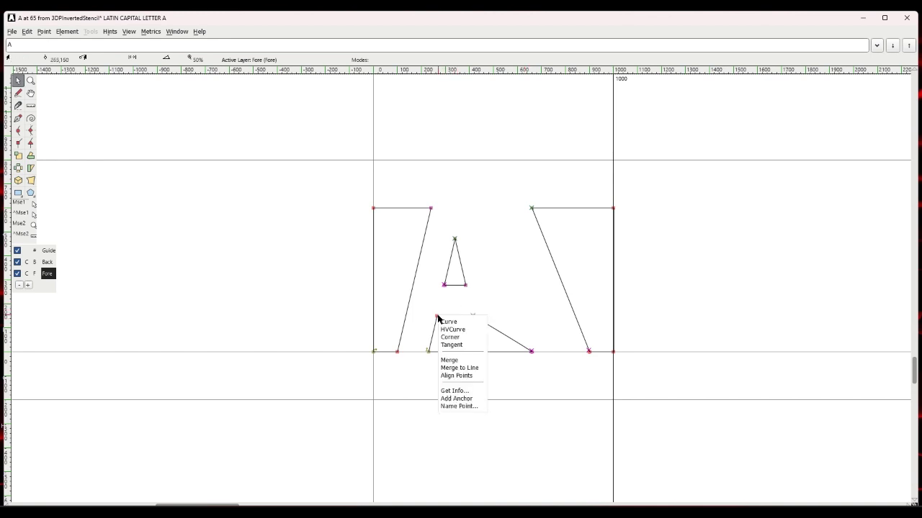
{"action": "left_click", "coordinate": [454, 391]}
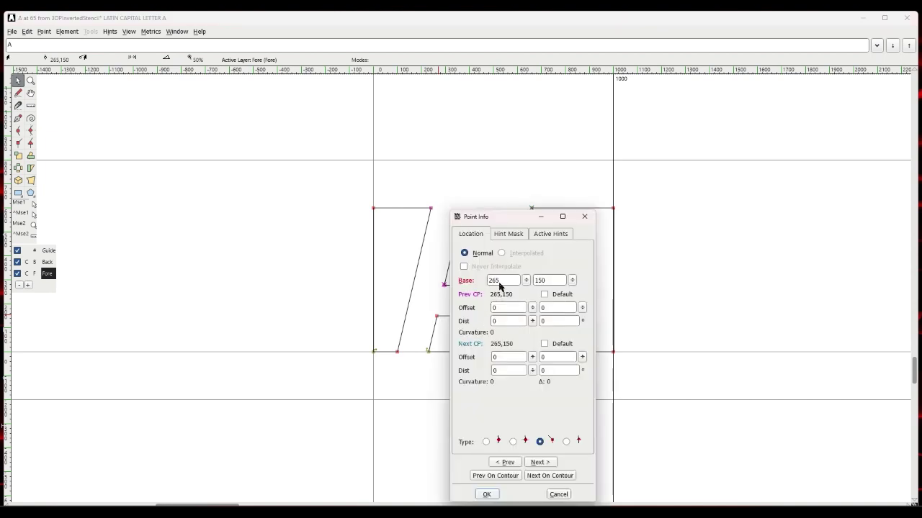
{"action": "left_click", "coordinate": [559, 494]}
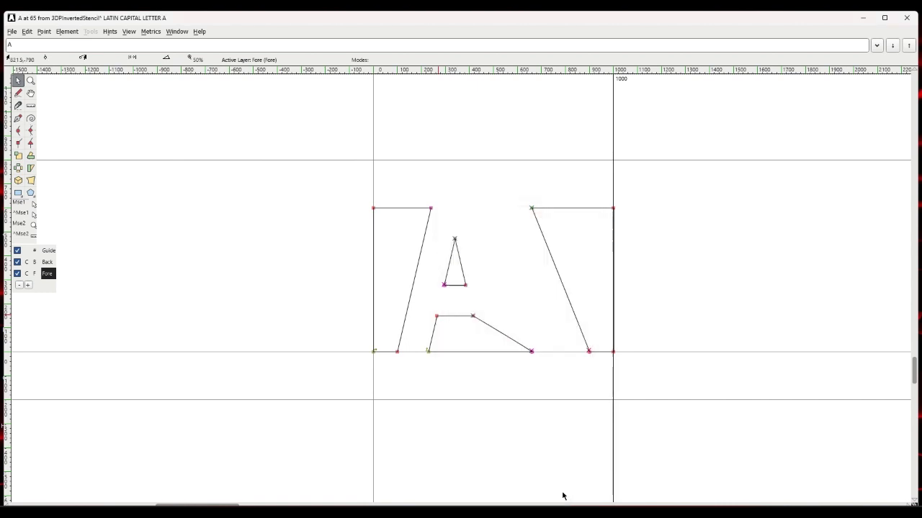
{"action": "right_click", "coordinate": [437, 318]}
{"action": "left_click", "coordinate": [447, 391]}
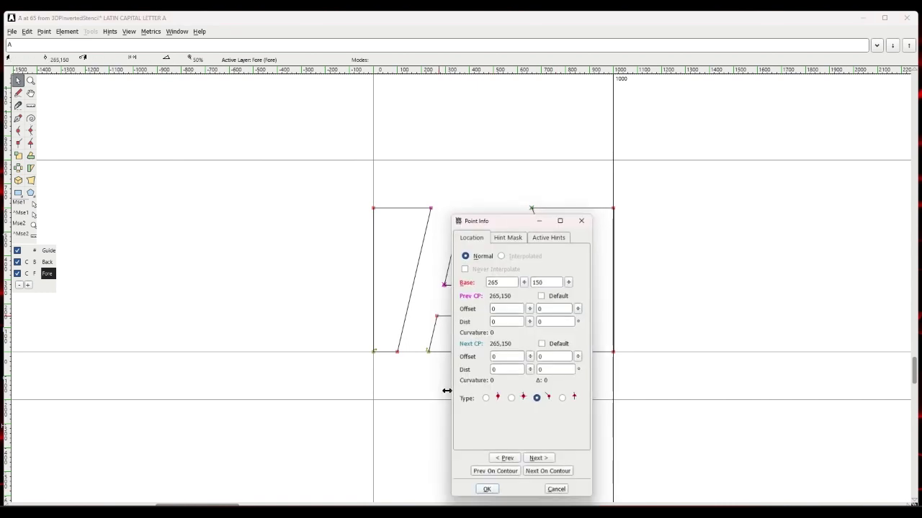
{"action": "left_click", "coordinate": [556, 490]}
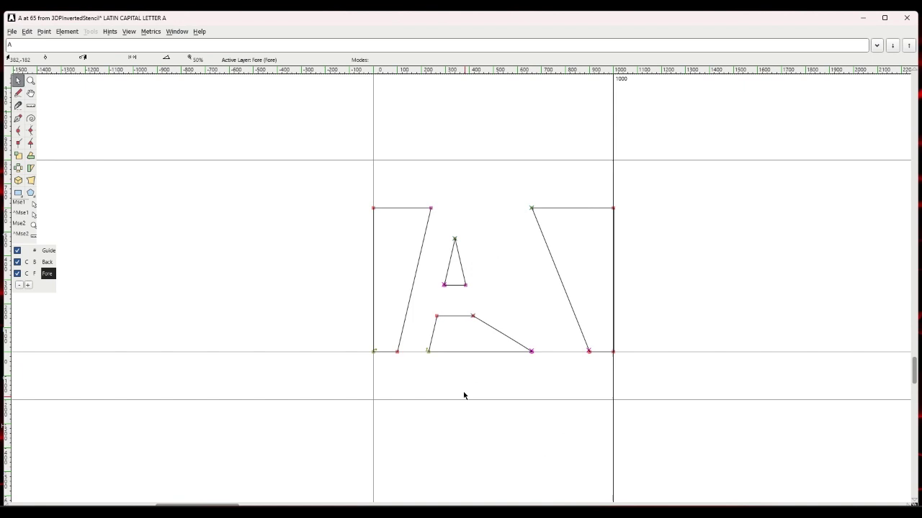
{"action": "right_click", "coordinate": [428, 353]}
{"action": "left_click", "coordinate": [450, 430]}
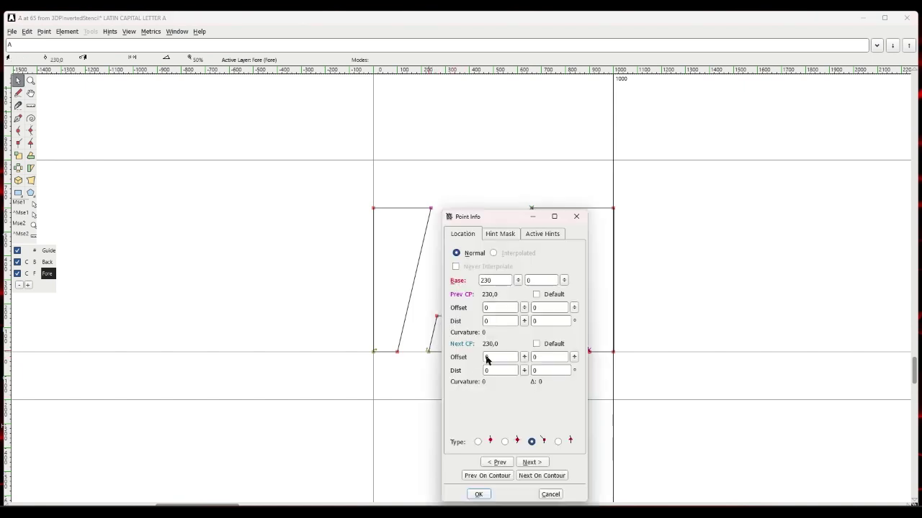
{"action": "left_click", "coordinate": [550, 494]}
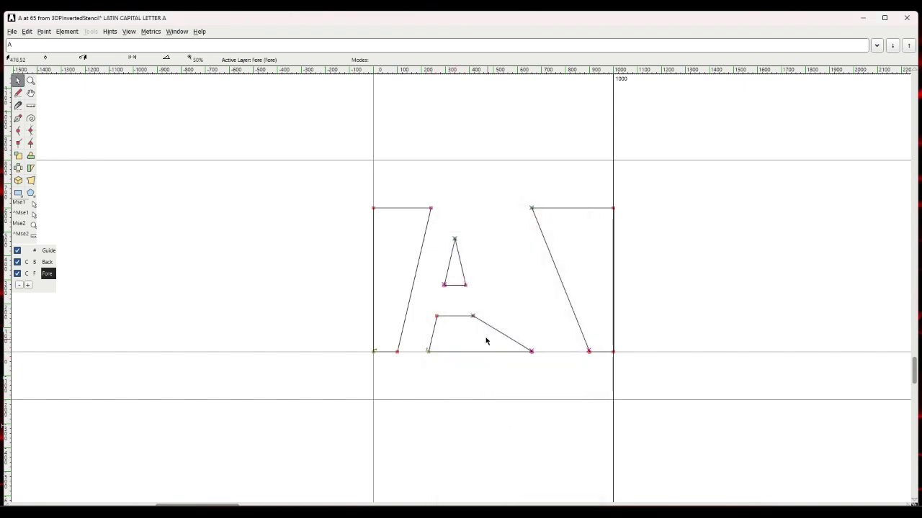
Set the base X coordinate of the trapezoid's lower right corner to 450.
{"action": "right_click", "coordinate": [473, 318]}
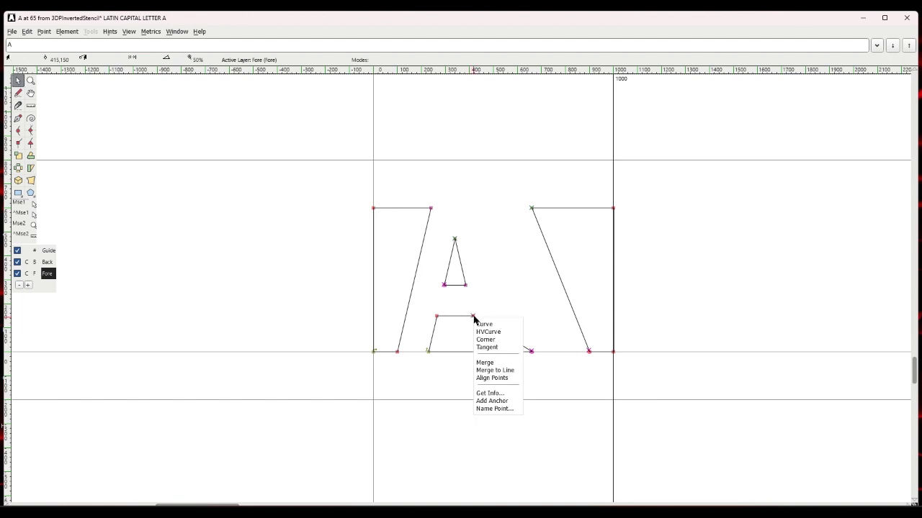
{"action": "right_click", "coordinate": [531, 352]}
{"action": "right_click", "coordinate": [532, 352]}
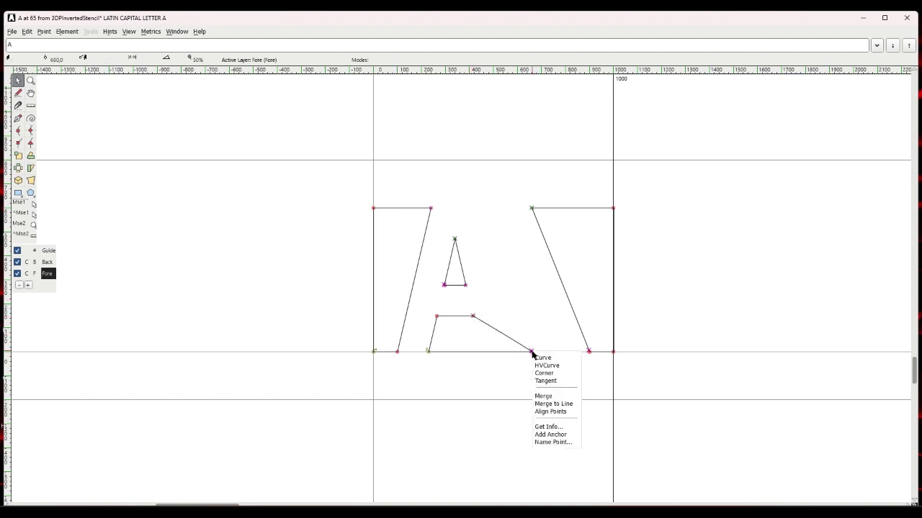
{"action": "left_click", "coordinate": [549, 427]}
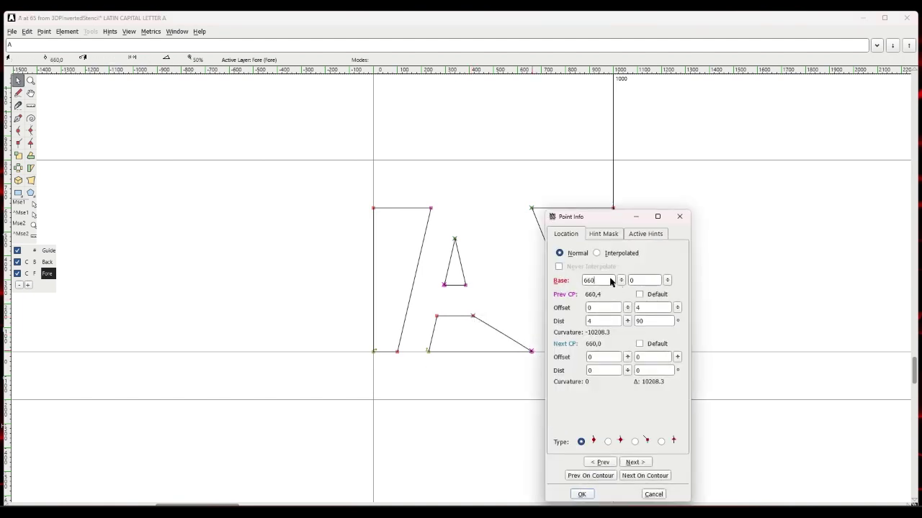
{"action": "double_click", "coordinate": [609, 281]}
{"action": "type", "text": "450"}
{"action": "key", "text": "Return"}
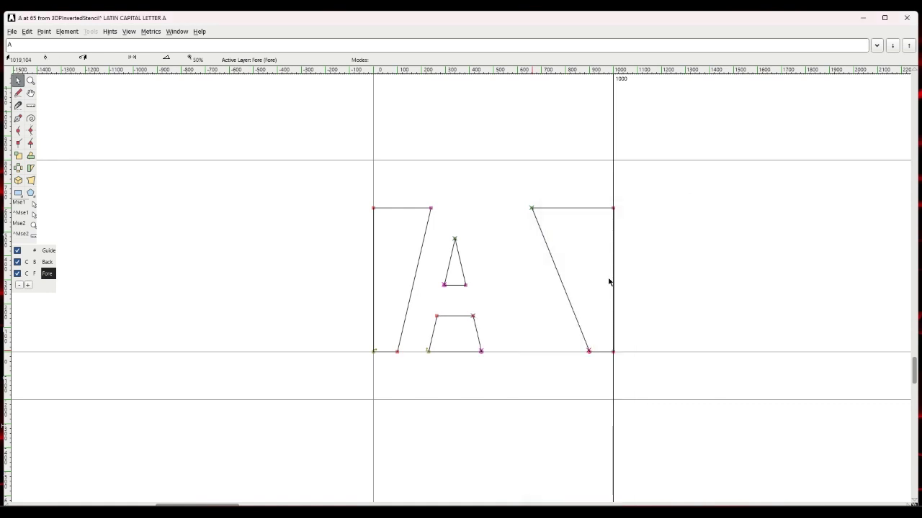
Check the base coordinates of the trapezoid's two lower corners and of the left shape's lower right corner.
{"action": "right_click", "coordinate": [429, 351]}
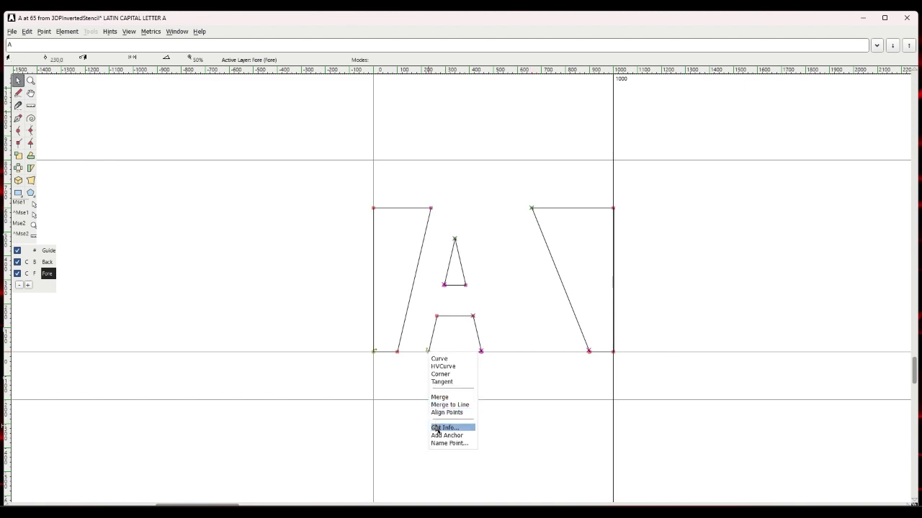
{"action": "left_click", "coordinate": [437, 429]}
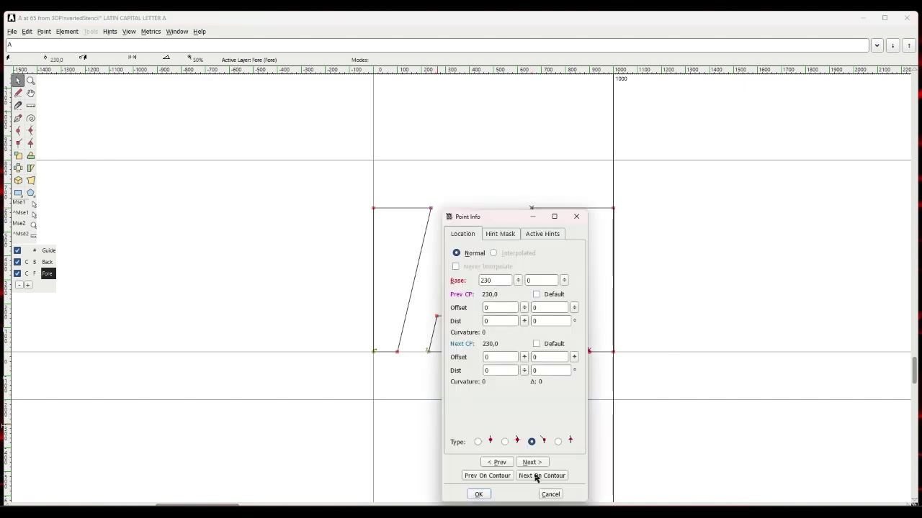
{"action": "left_click", "coordinate": [550, 494]}
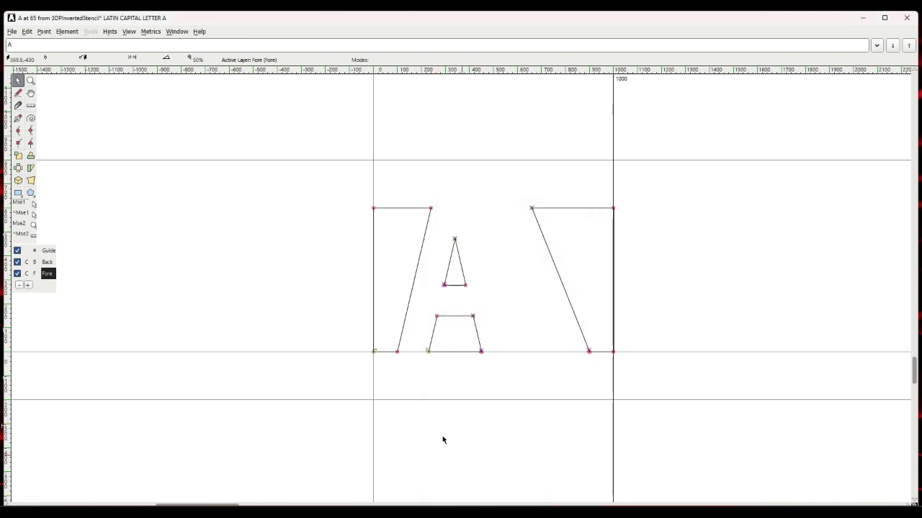
{"action": "right_click", "coordinate": [398, 353]}
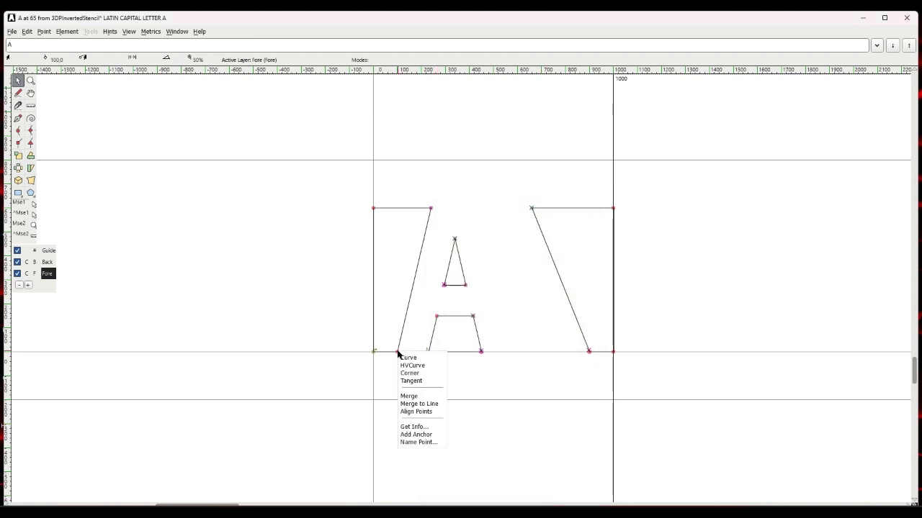
{"action": "left_click", "coordinate": [412, 429]}
{"action": "left_click", "coordinate": [520, 495]}
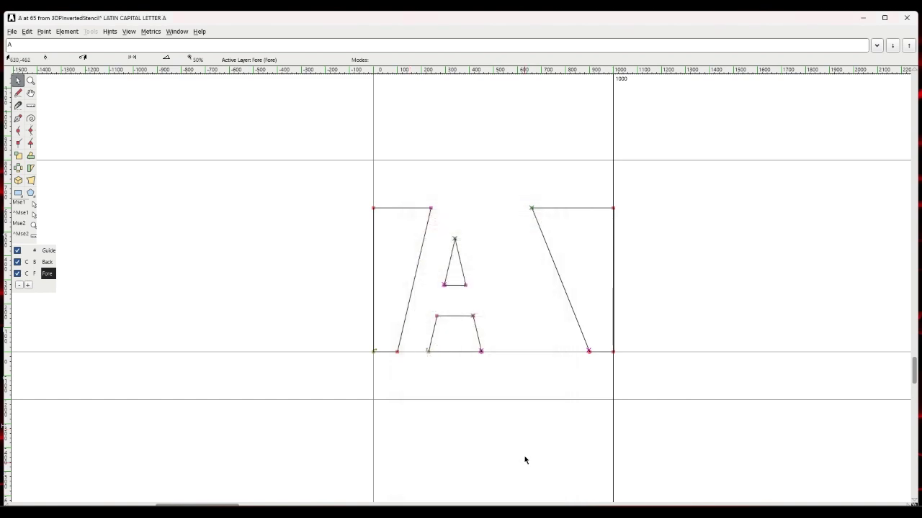
{"action": "right_click", "coordinate": [480, 352]}
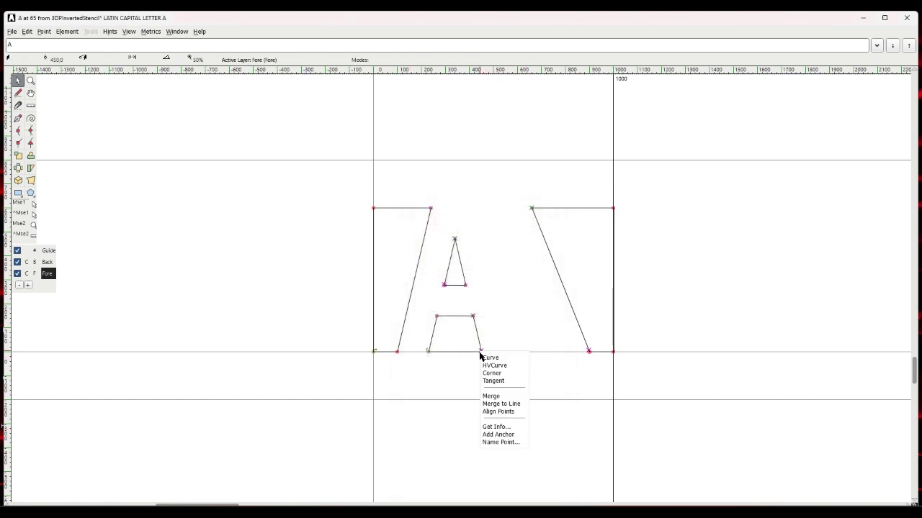
{"action": "left_click", "coordinate": [496, 427]}
{"action": "left_click", "coordinate": [602, 494]}
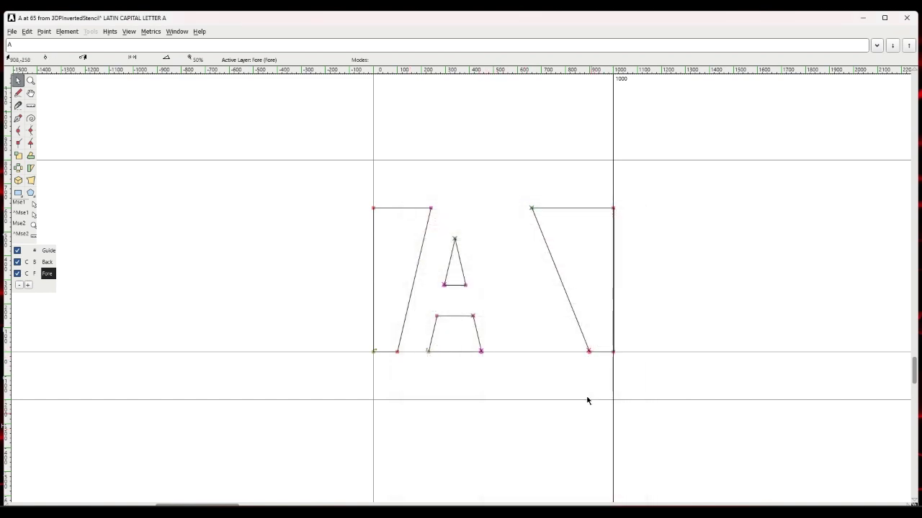
Set the base X coordinate of the right shape's lower left corner to 580.
{"action": "right_click", "coordinate": [589, 352]}
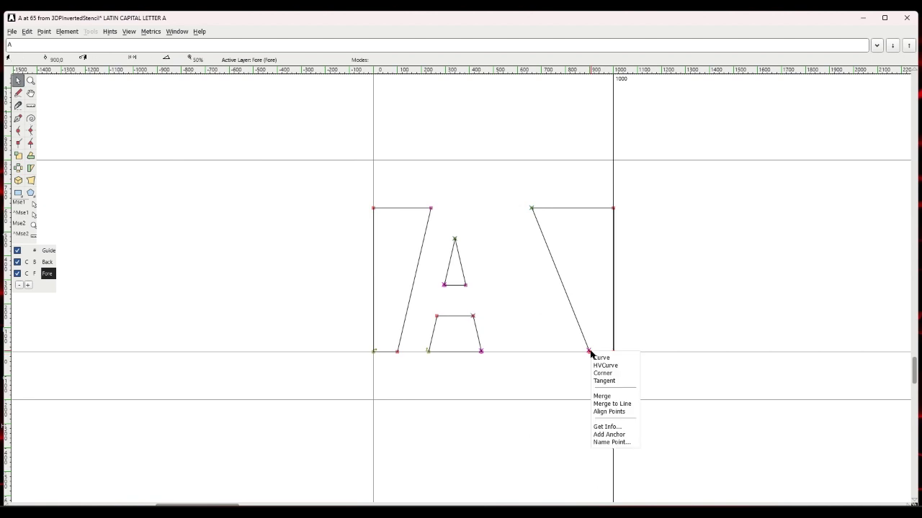
{"action": "left_click", "coordinate": [604, 426]}
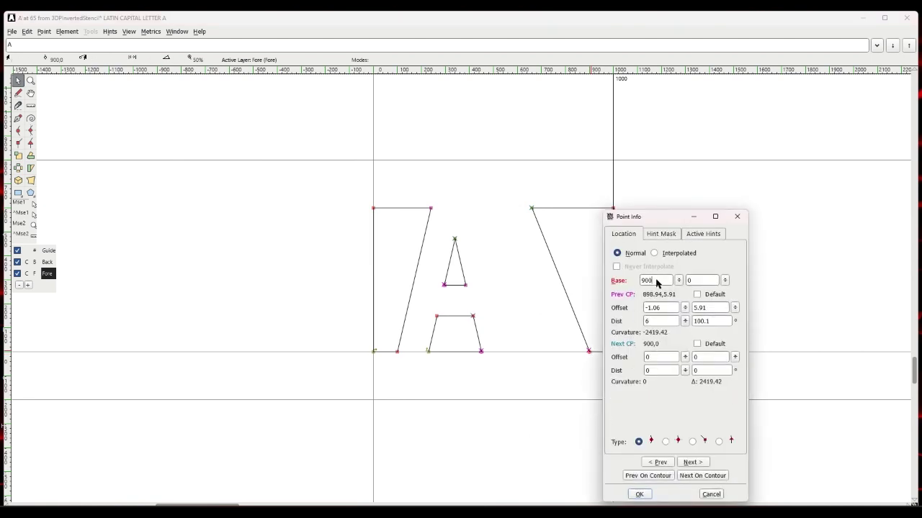
{"action": "double_click", "coordinate": [656, 282]}
{"action": "type", "text": "580"}
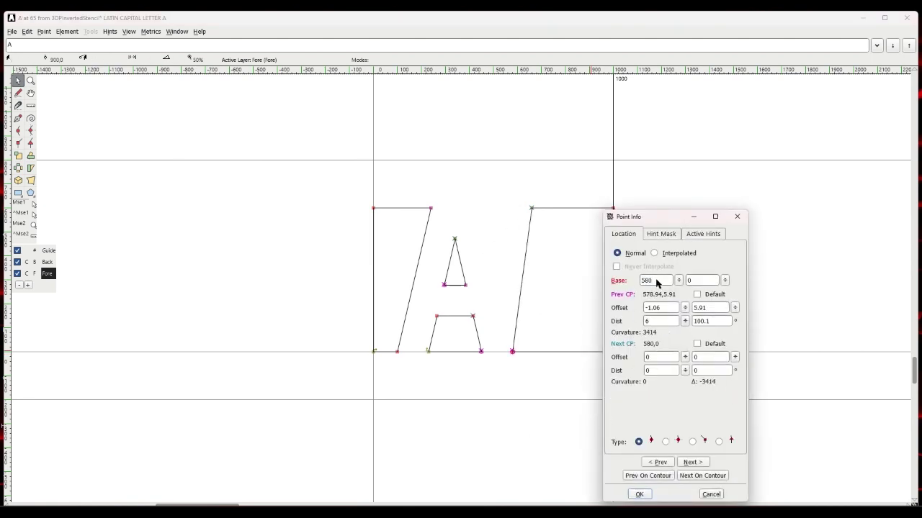
{"action": "key", "text": "Return"}
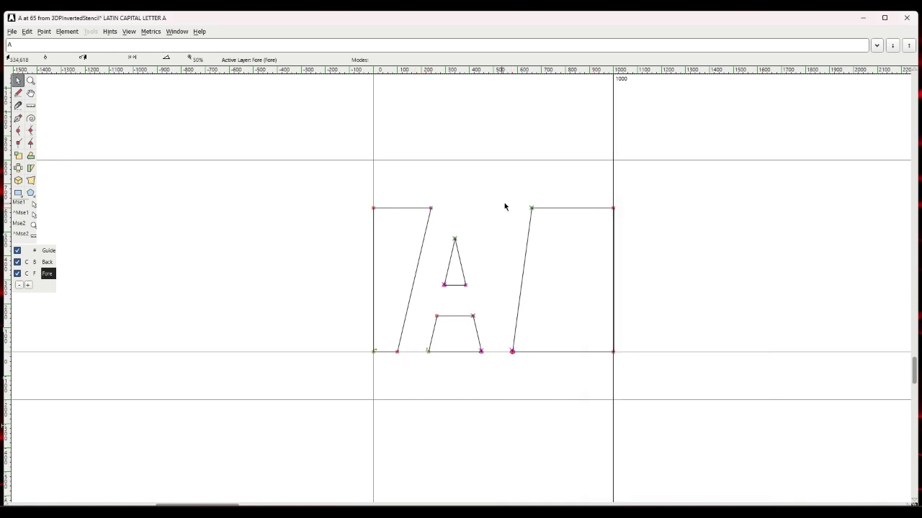
Check the base coordinates of the left shape's lower right and upper right corners in their point info.
{"action": "right_click", "coordinate": [397, 354]}
{"action": "left_click", "coordinate": [416, 428]}
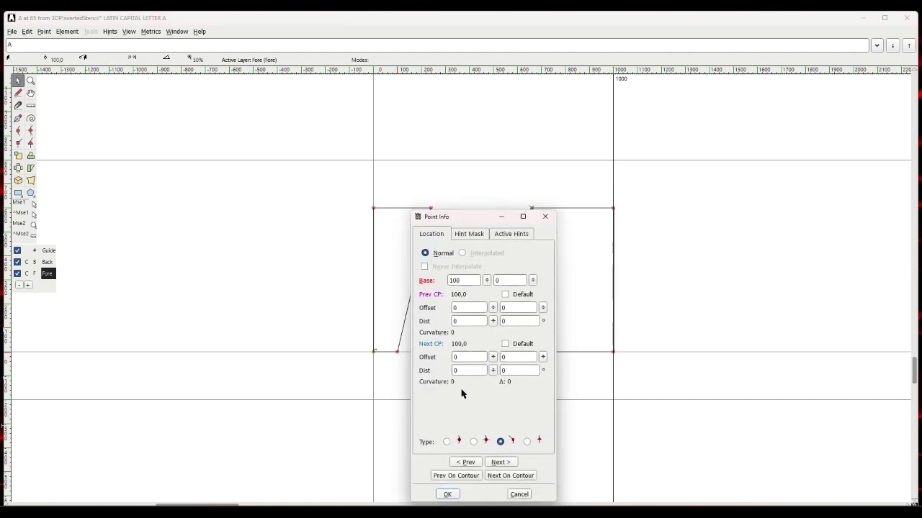
{"action": "left_click", "coordinate": [519, 494]}
{"action": "right_click", "coordinate": [432, 209]}
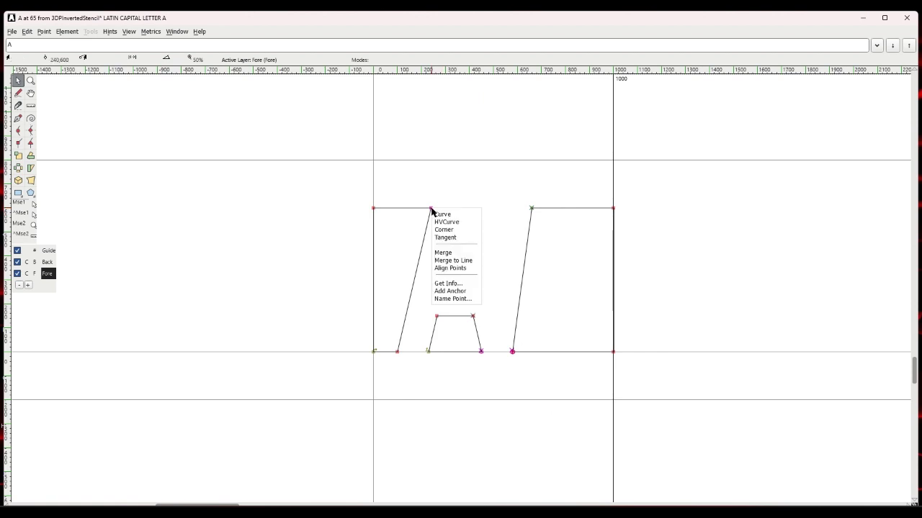
{"action": "left_click", "coordinate": [447, 283]}
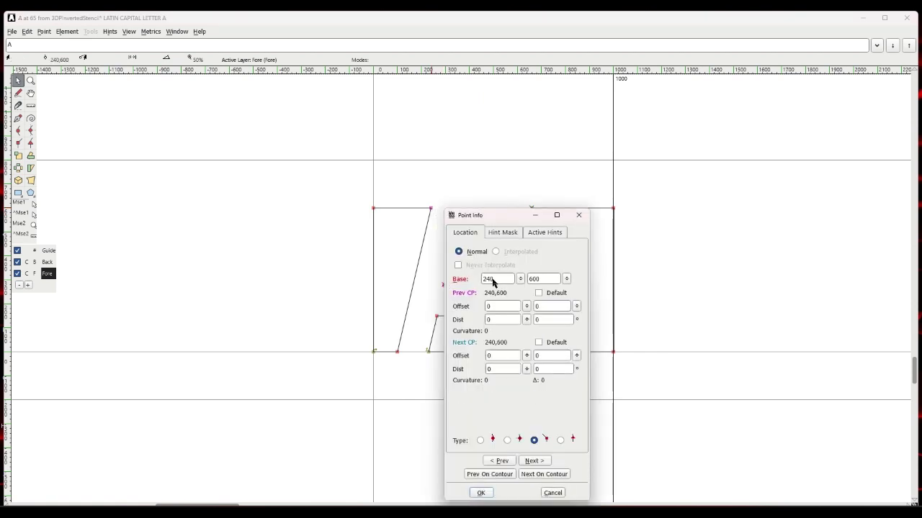
{"action": "left_click", "coordinate": [553, 493]}
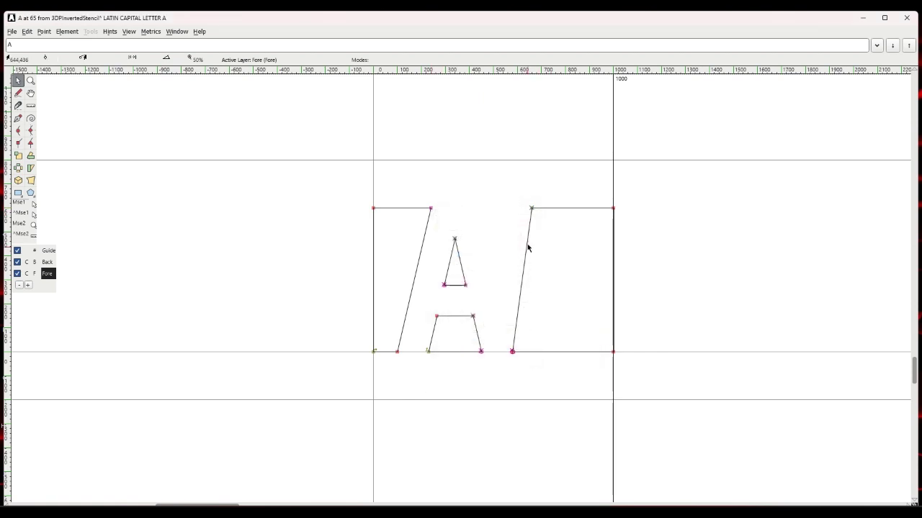
Set the base X coordinate of the right shape's upper left corner to 440.
{"action": "right_click", "coordinate": [532, 209]}
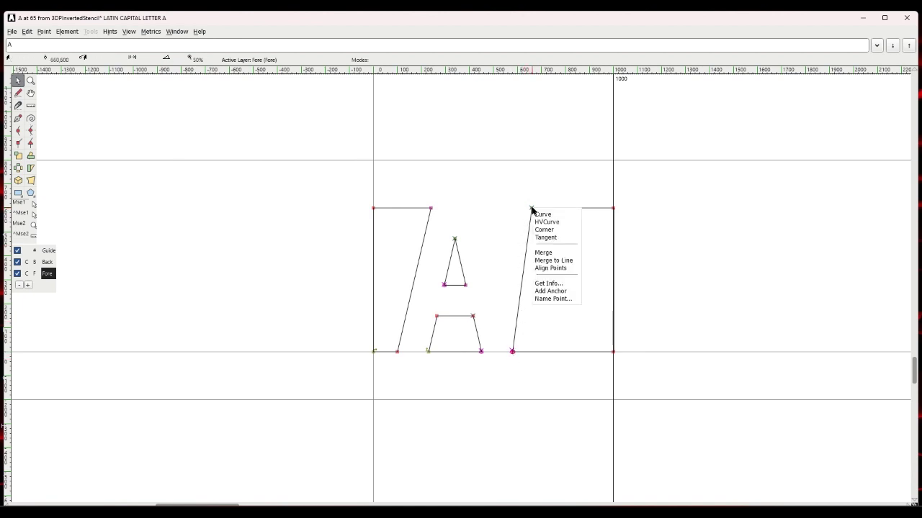
{"action": "left_click", "coordinate": [551, 284]}
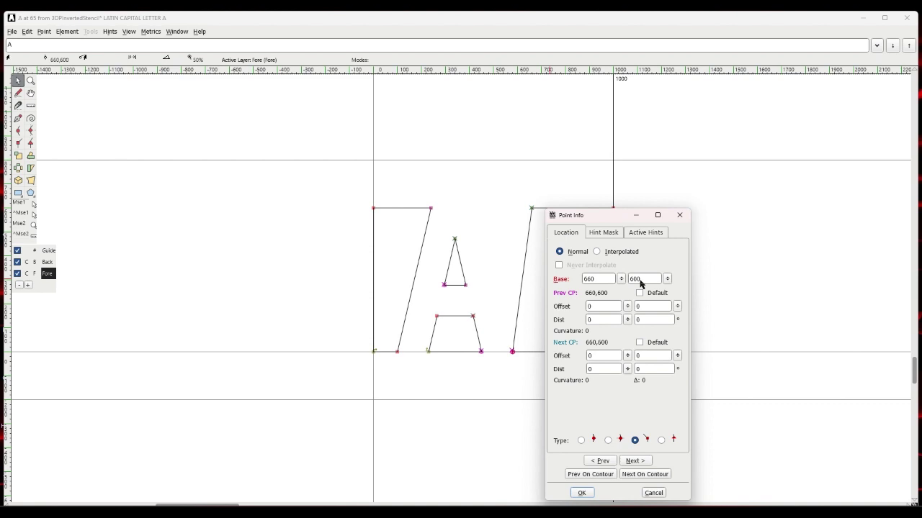
{"action": "double_click", "coordinate": [599, 281]}
{"action": "type", "text": "440"}
{"action": "key", "text": "Return"}
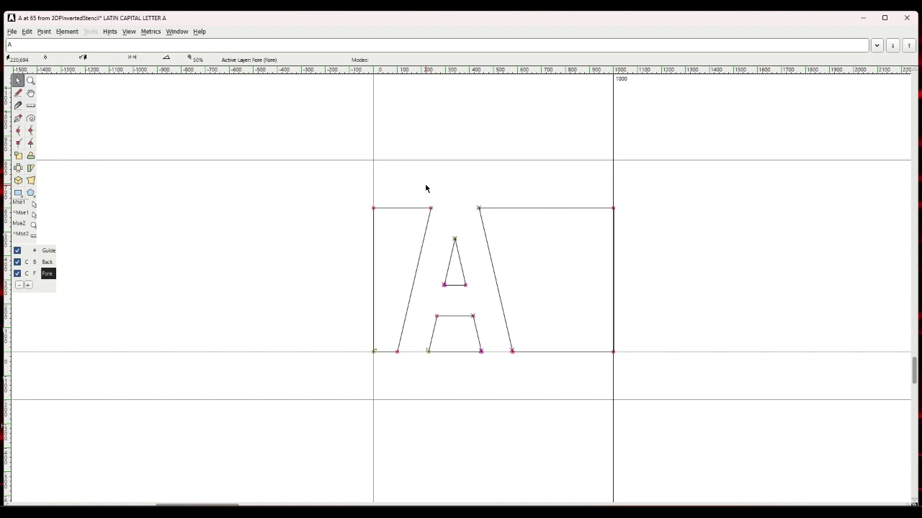
Save the font file and dismiss the Generate Fonts dialog without generating anything.
{"action": "left_click", "coordinate": [11, 31]}
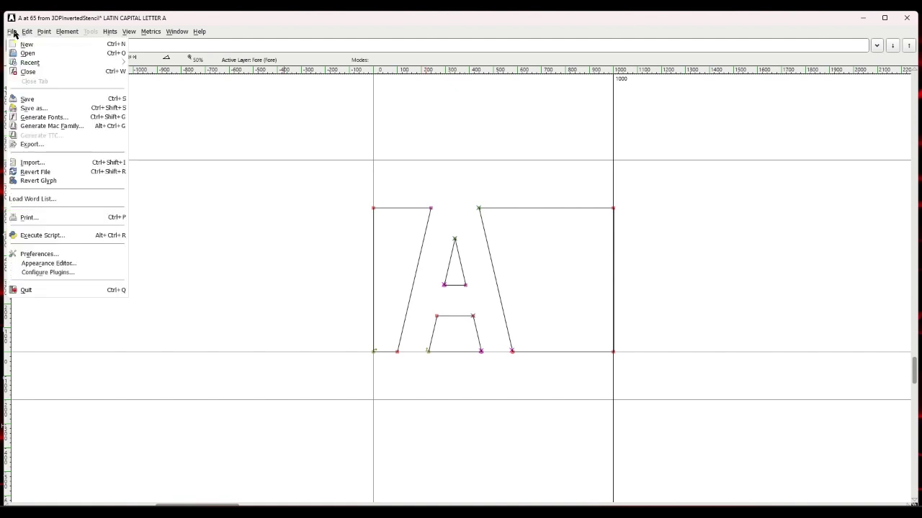
{"action": "left_click", "coordinate": [33, 103]}
{"action": "left_click", "coordinate": [11, 33]}
{"action": "left_click", "coordinate": [27, 117]}
{"action": "left_click", "coordinate": [529, 368]}
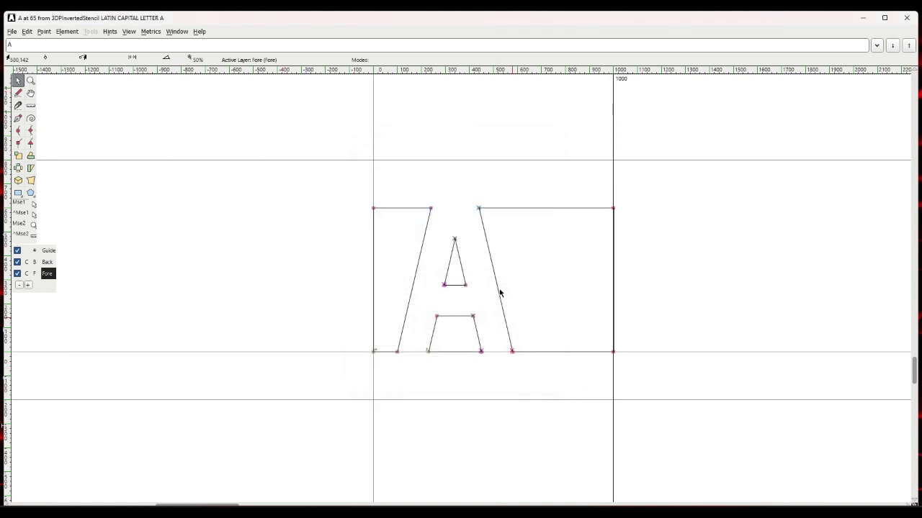
Preview the string AAAAA in a new metrics window to examine the spacing of repeated glyphs.
{"action": "left_click", "coordinate": [153, 32]}
{"action": "left_click", "coordinate": [173, 45]}
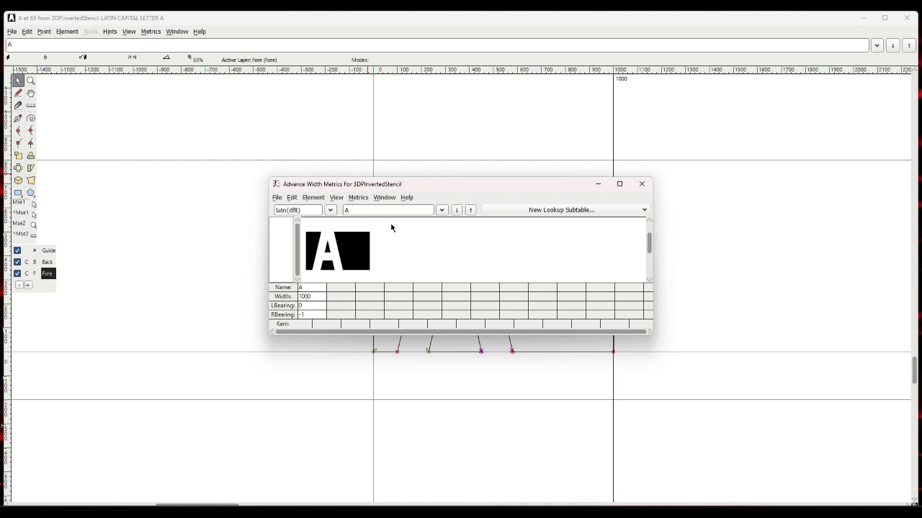
{"action": "type", "text": "AAAA"}
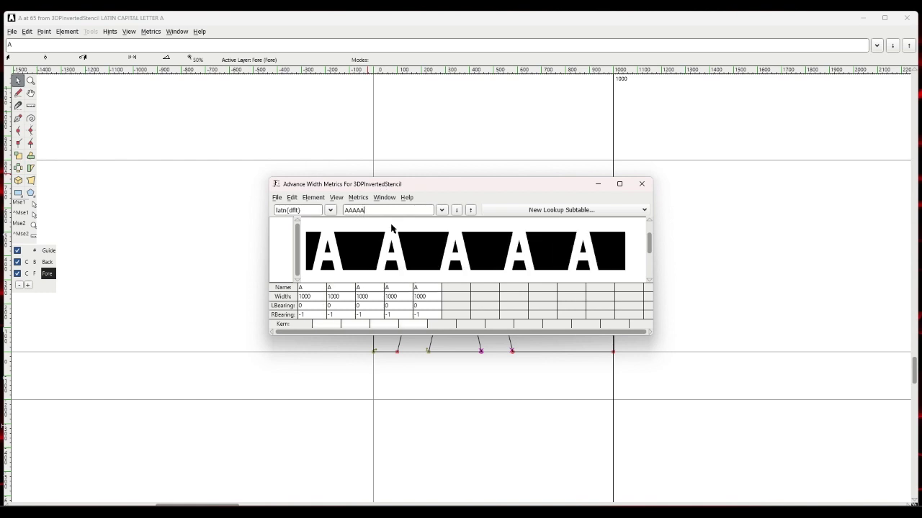
{"action": "left_click", "coordinate": [642, 184]}
Try an advance width of 700 for the A with an AAA metrics preview, and undo the width change.
{"action": "left_click_drag", "start_coordinate": [614, 170], "coordinate": [541, 166]}
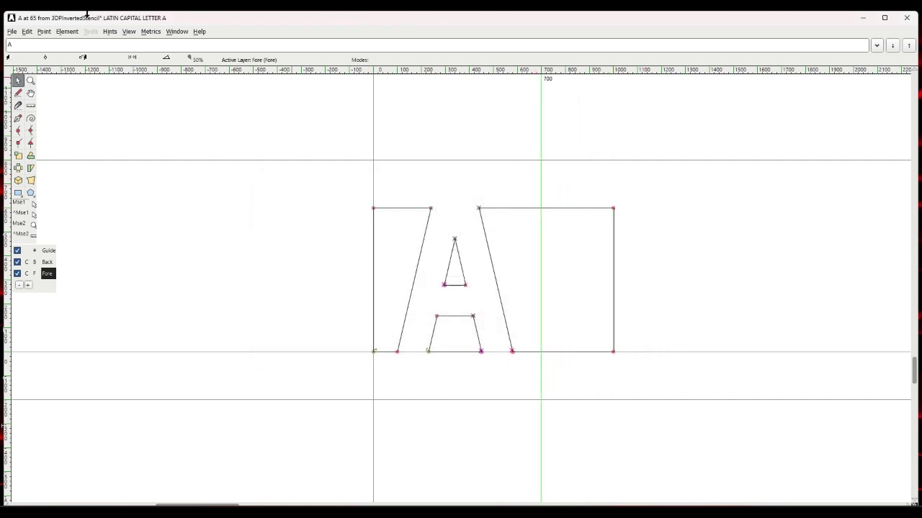
{"action": "left_click", "coordinate": [149, 31]}
{"action": "left_click", "coordinate": [162, 50]}
{"action": "type", "text": "AAA"}
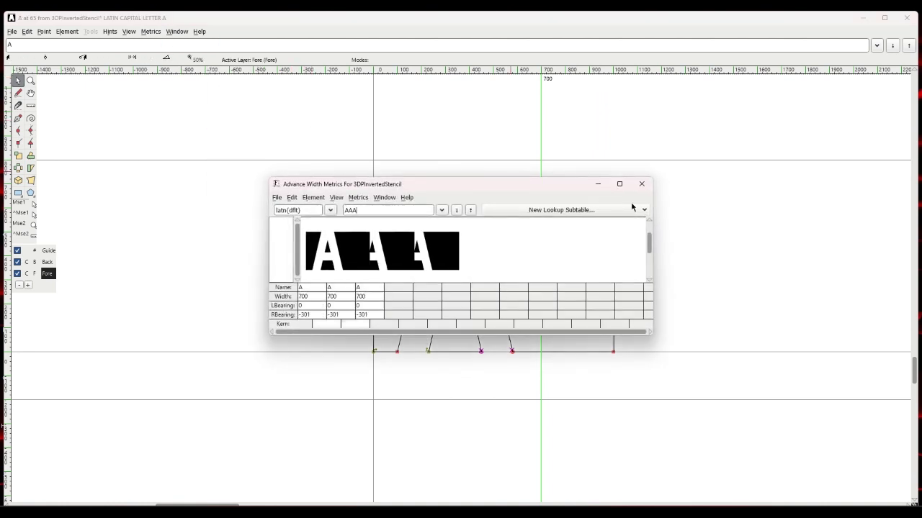
{"action": "left_click", "coordinate": [641, 184]}
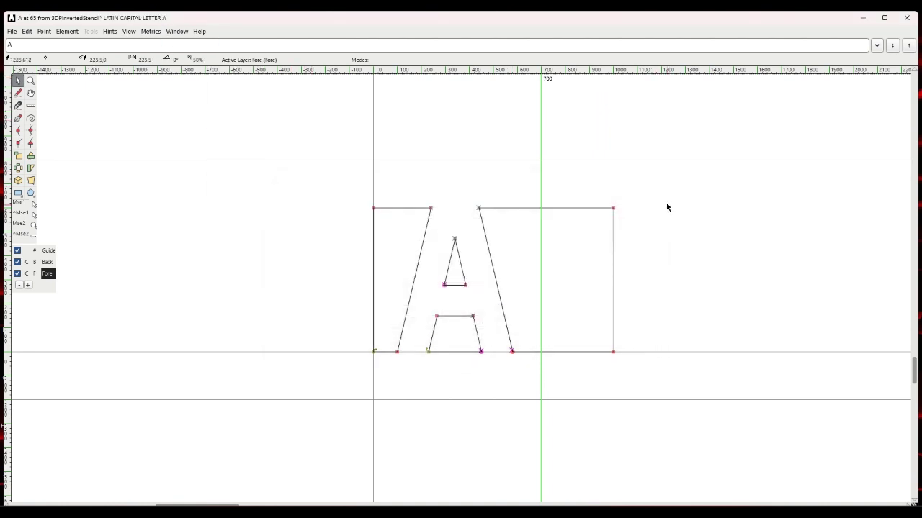
{"action": "key", "text": "ctrl+z"}
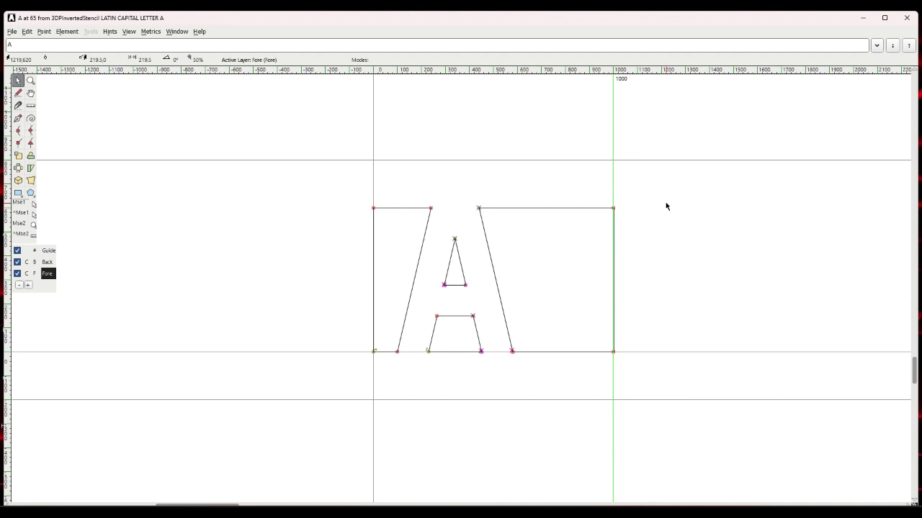
Examine the single A glyph in a new metrics window at its original advance width.
{"action": "left_click", "coordinate": [151, 32]}
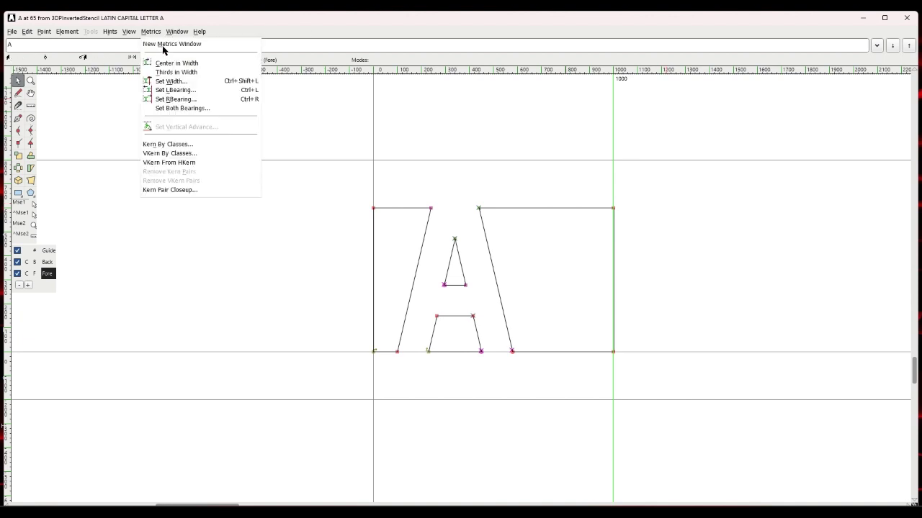
{"action": "left_click", "coordinate": [163, 50]}
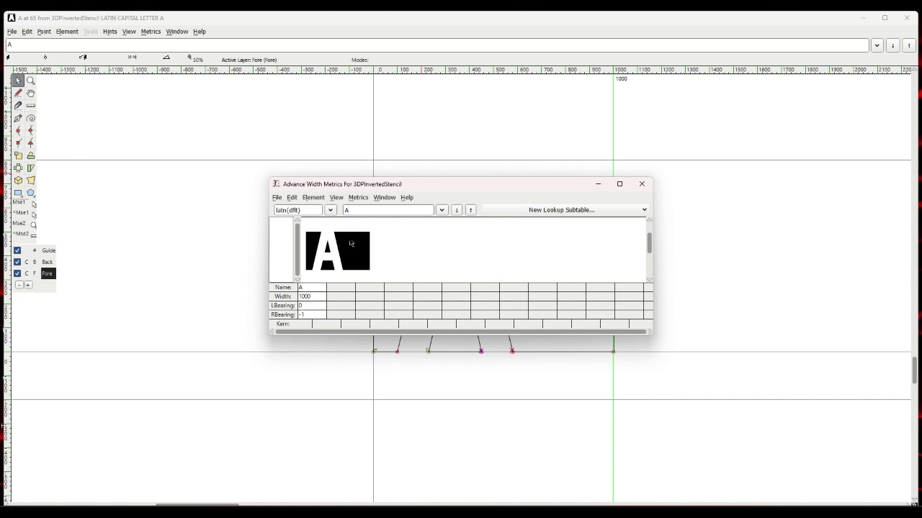
{"action": "left_click", "coordinate": [361, 260]}
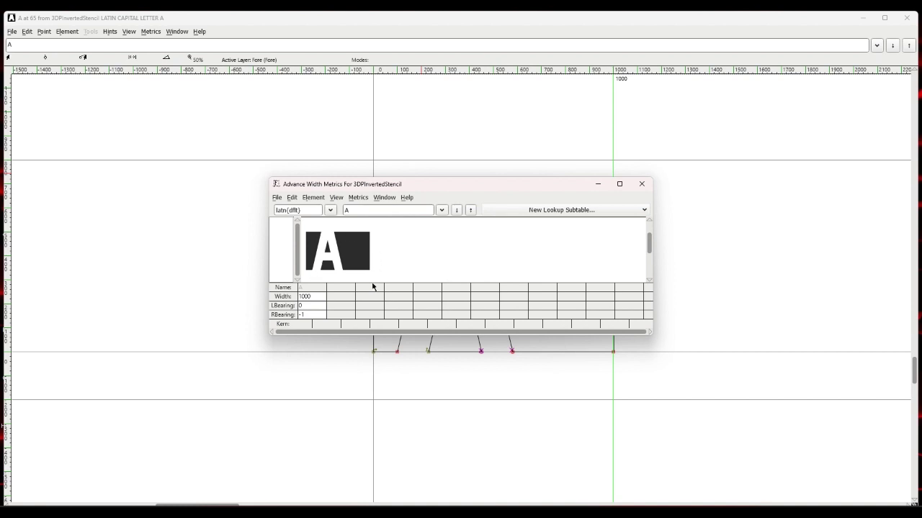
{"action": "left_click", "coordinate": [641, 184]}
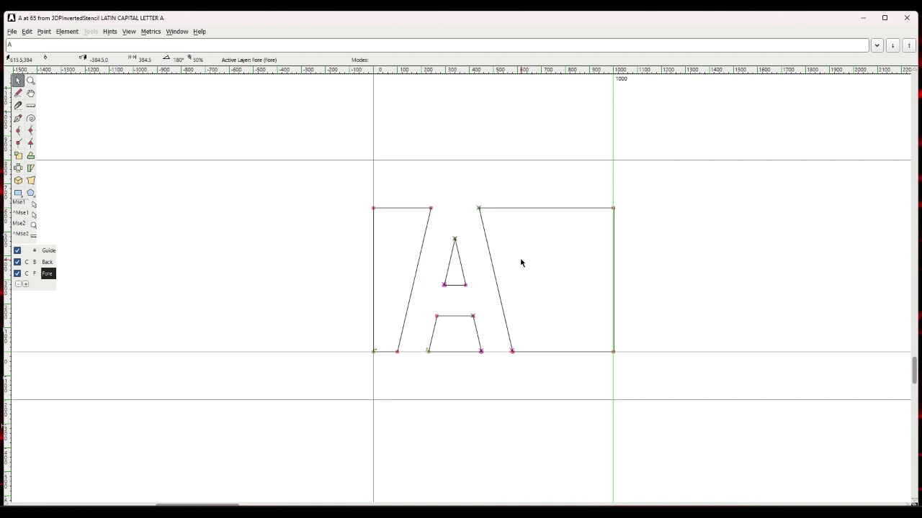
Save the font and generate 3DPInvertedStencil.ttf as TrueType on the Desktop, continuing despite the non-standard em-size and validation errors.
{"action": "left_click", "coordinate": [14, 31]}
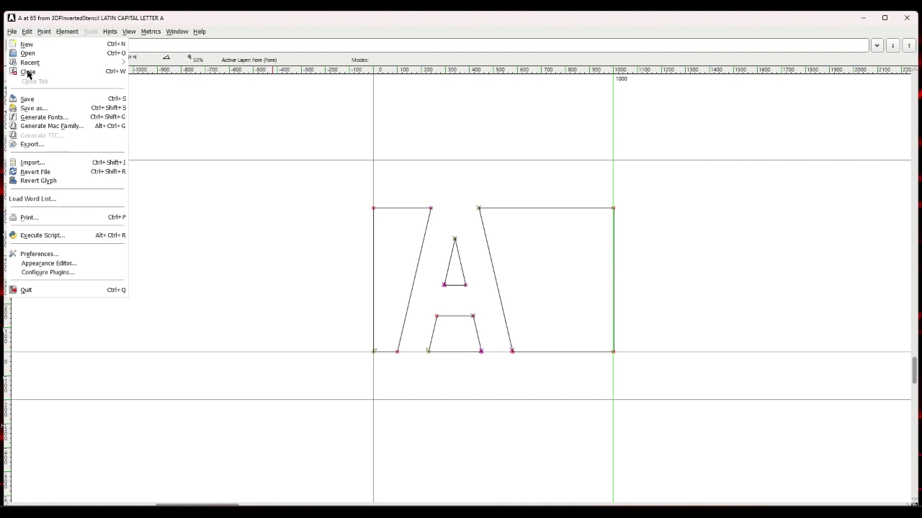
{"action": "left_click", "coordinate": [35, 100]}
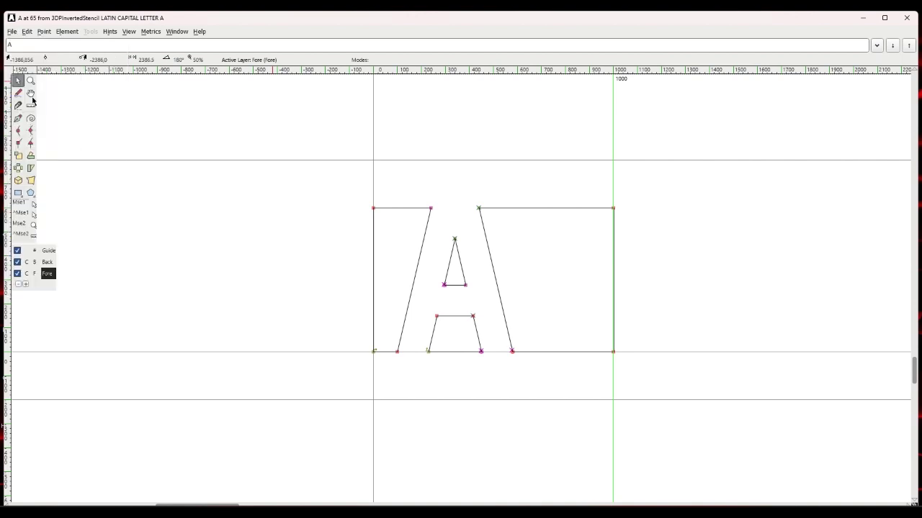
{"action": "left_click", "coordinate": [14, 31]}
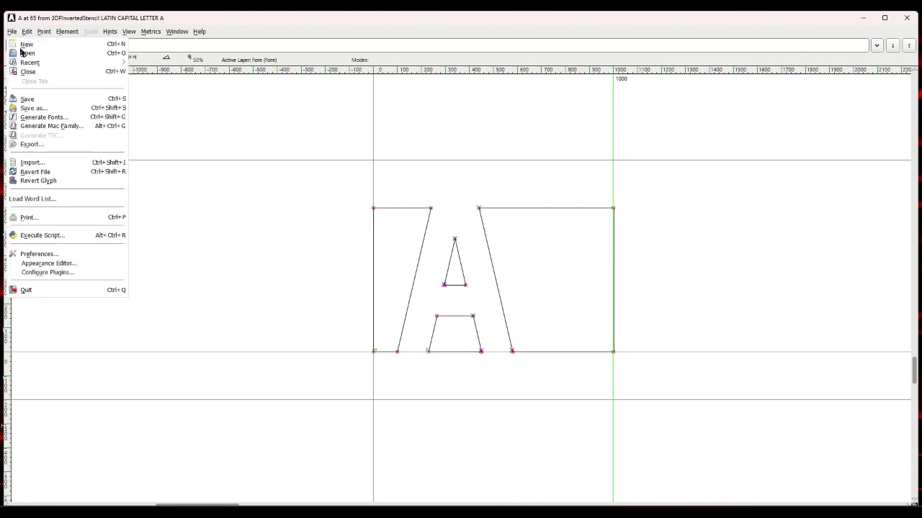
{"action": "left_click", "coordinate": [49, 118]}
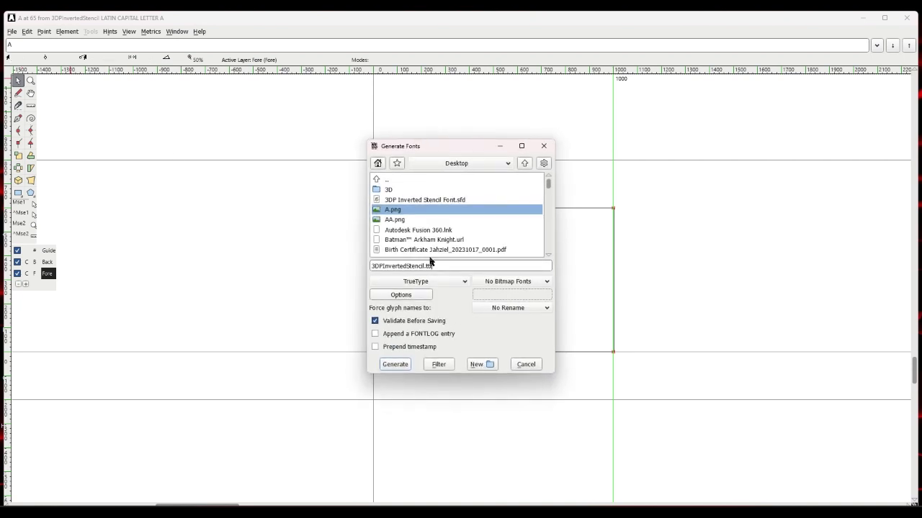
{"action": "left_click", "coordinate": [401, 364]}
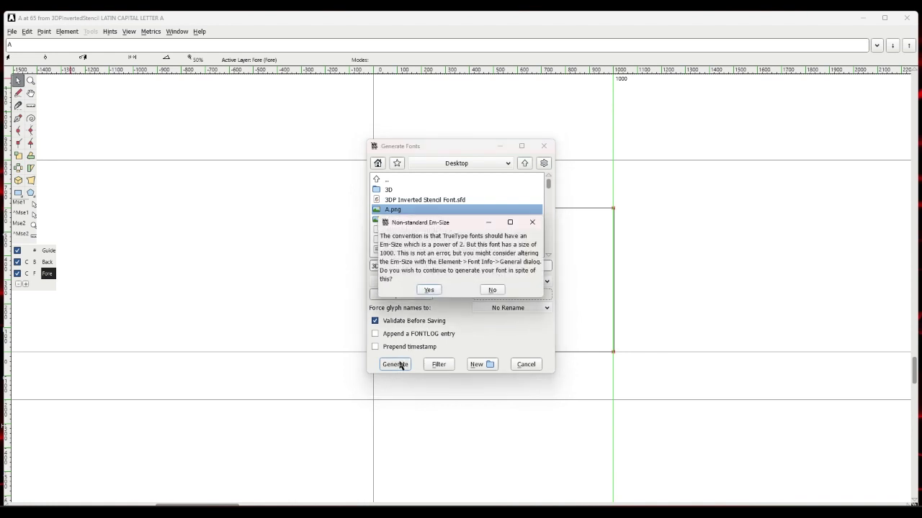
{"action": "left_click", "coordinate": [430, 290]}
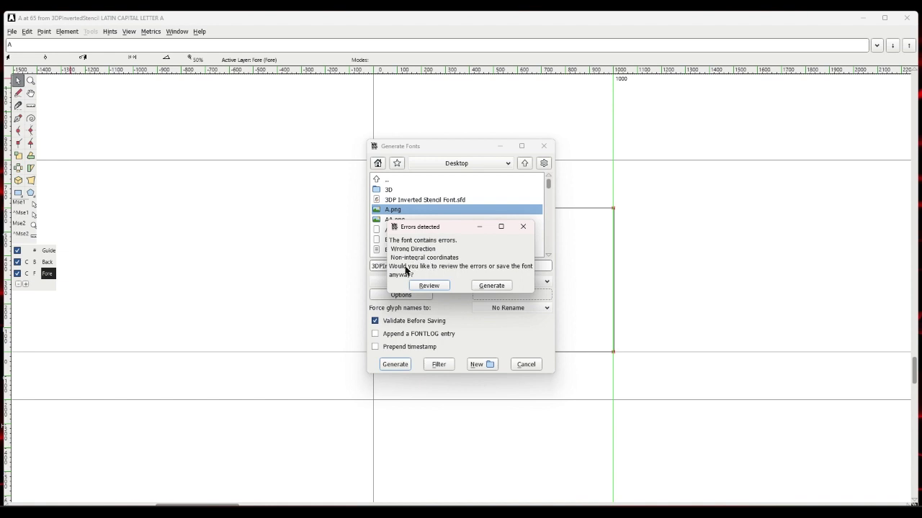
{"action": "left_click", "coordinate": [492, 285]}
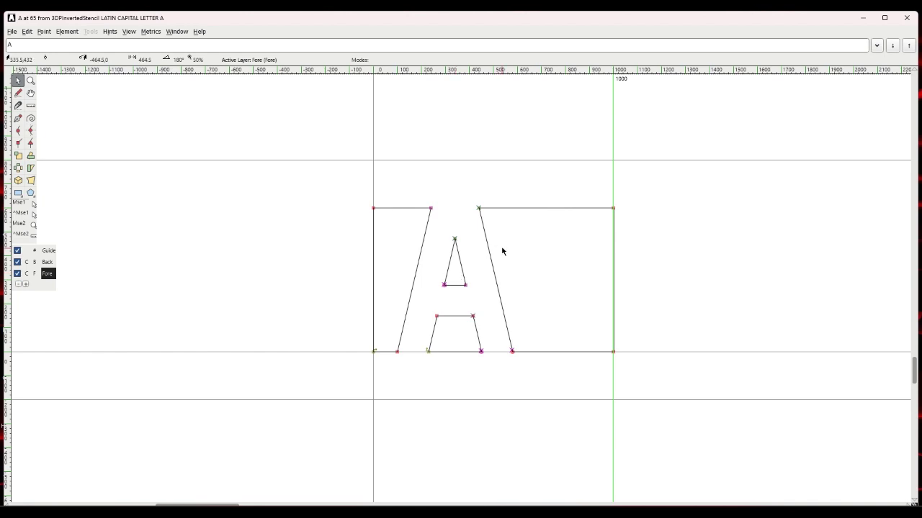
Minimize the glyph window, locate the generated 3DPInvertedStencil.ttf on the desktop, and close the leftover Point Info dialog.
{"action": "left_click", "coordinate": [863, 18]}
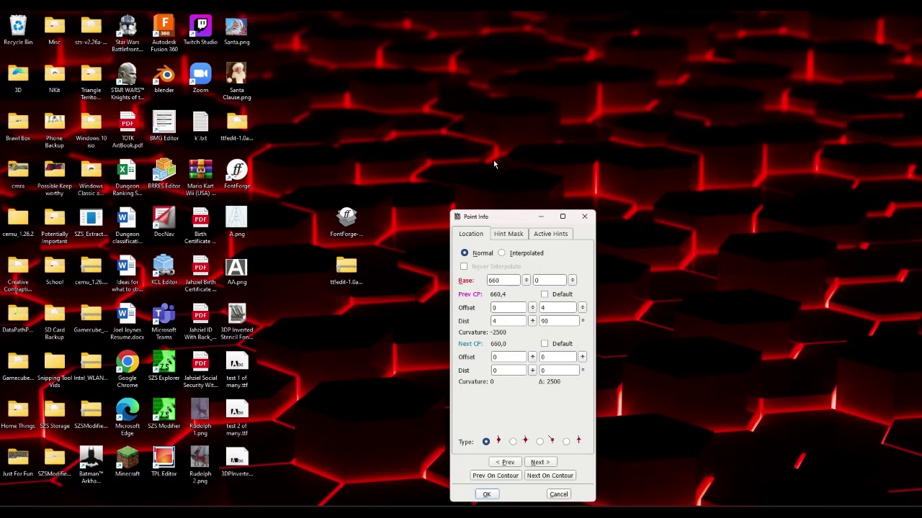
{"action": "left_click", "coordinate": [241, 462]}
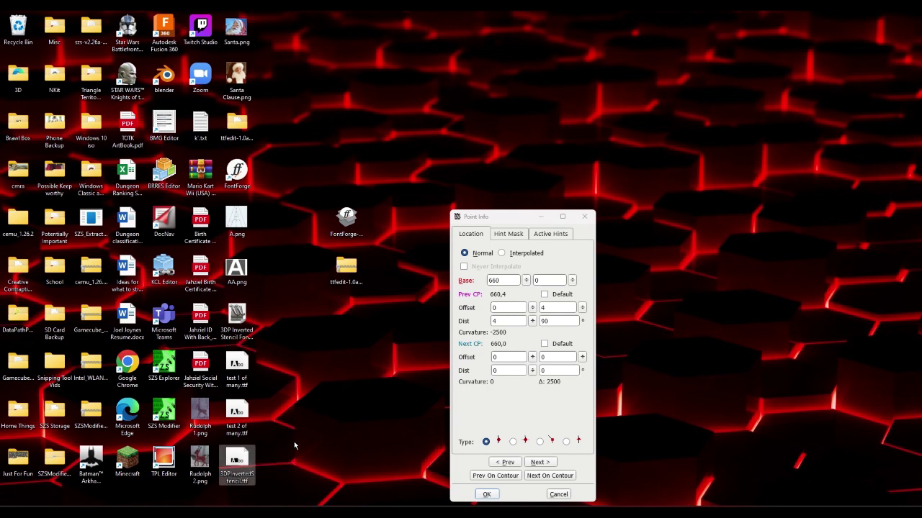
{"action": "left_click", "coordinate": [585, 216]}
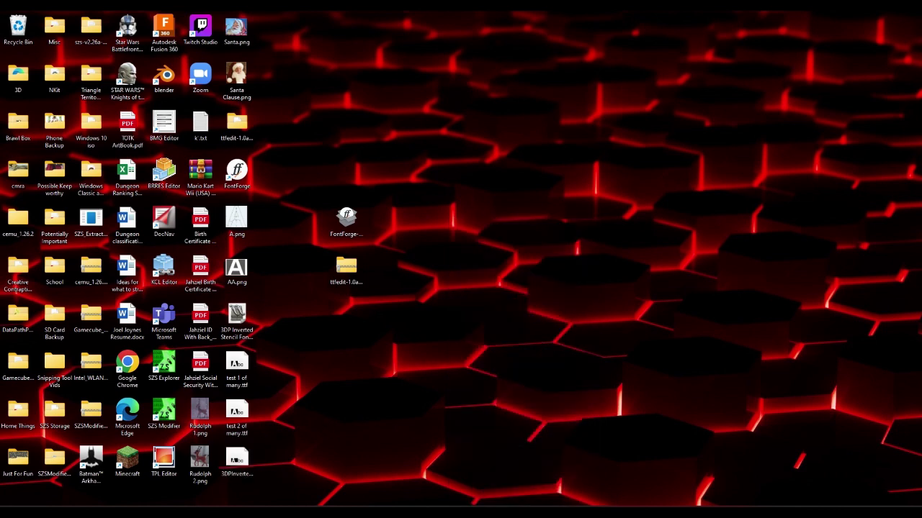
Open the Fonts page of the Personalization category in Windows Settings.
{"action": "key", "text": "super"}
{"action": "left_click", "coordinate": [136, 270]}
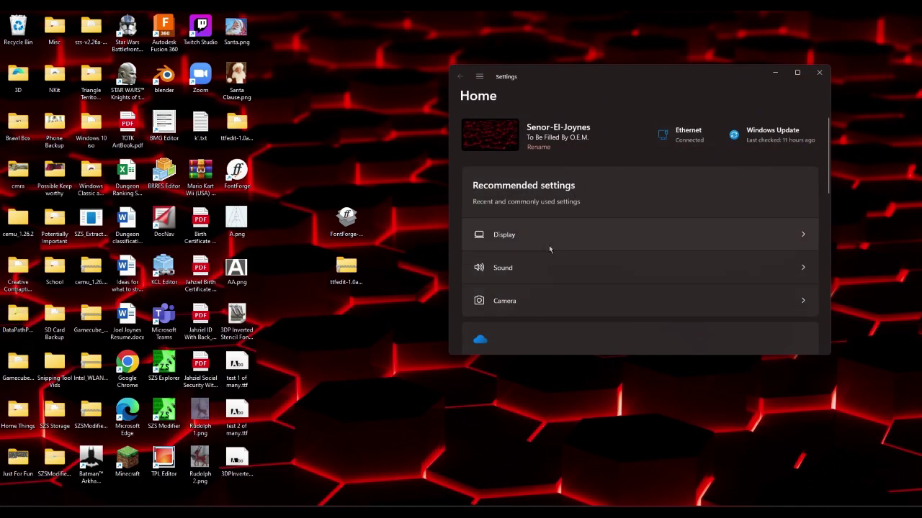
{"action": "scroll", "coordinate": [549, 249], "scroll_direction": "down", "scroll_amount": 3}
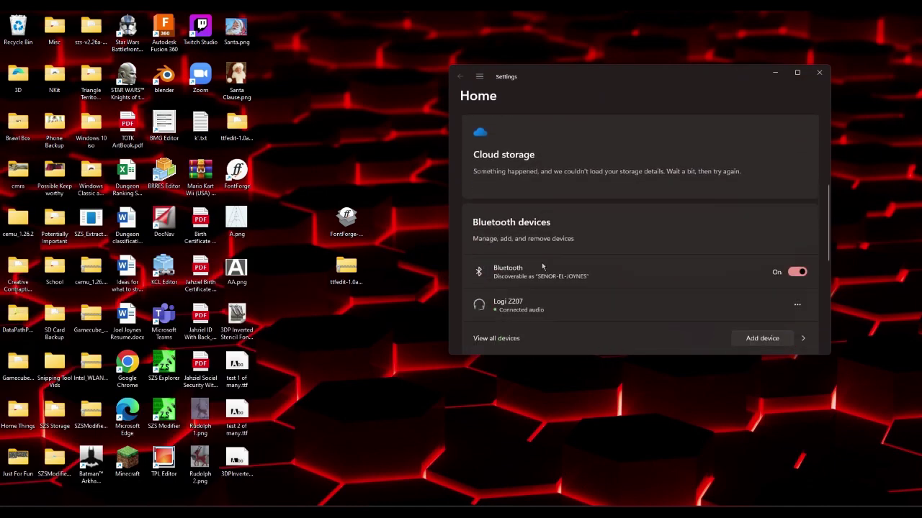
{"action": "scroll", "coordinate": [543, 267], "scroll_direction": "up", "scroll_amount": 2}
{"action": "scroll", "coordinate": [541, 267], "scroll_direction": "down", "scroll_amount": 6}
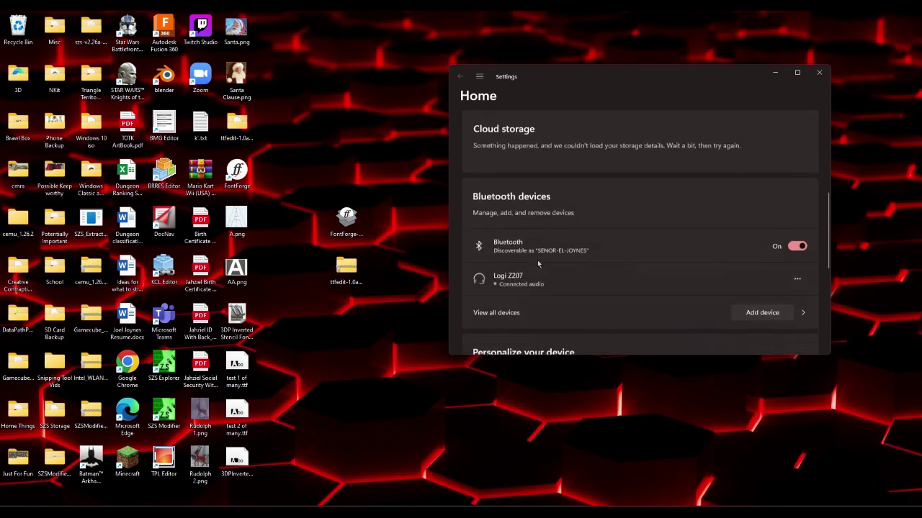
{"action": "left_click", "coordinate": [797, 72]}
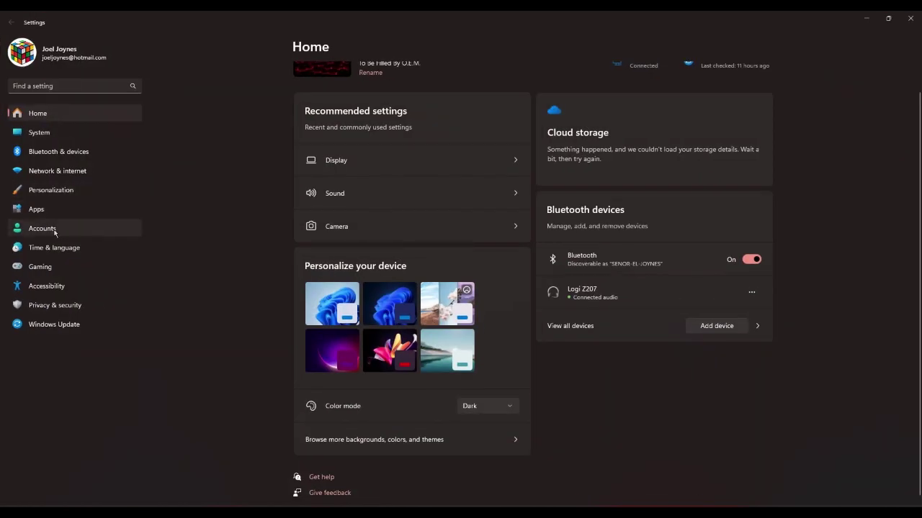
{"action": "left_click", "coordinate": [47, 192]}
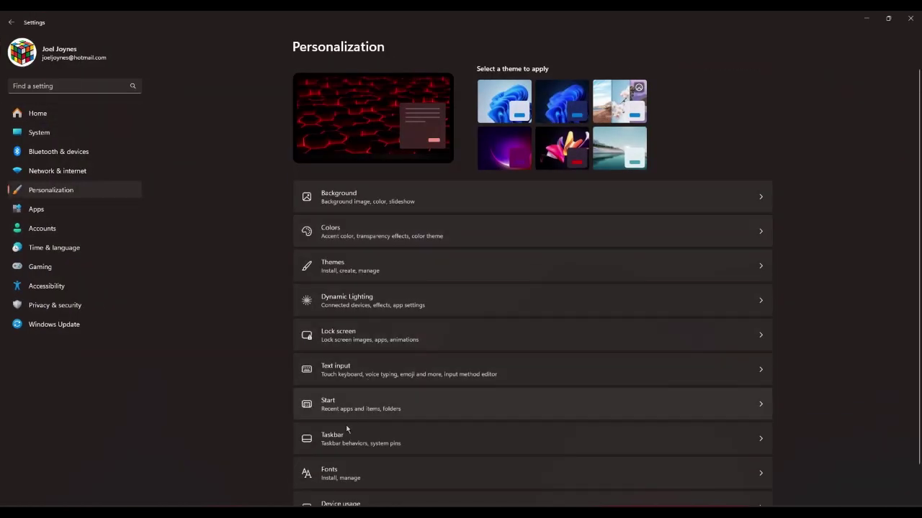
{"action": "scroll", "coordinate": [367, 426], "scroll_direction": "down", "scroll_amount": 1}
{"action": "left_click", "coordinate": [389, 430]}
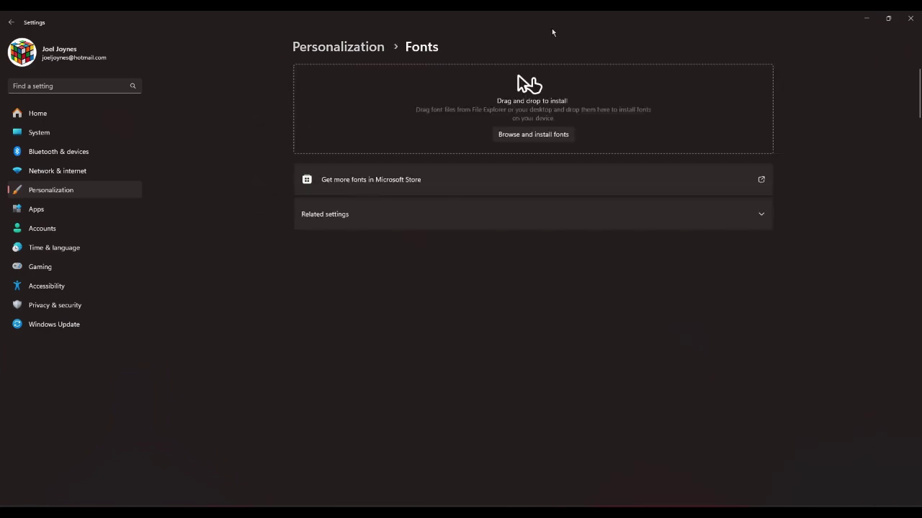
Install 3DPInvertedStencil.ttf from the desktop through the font installation area, and close Windows Settings.
{"action": "left_click_drag", "start_coordinate": [552, 31], "coordinate": [650, 148]}
{"action": "left_click_drag", "start_coordinate": [213, 450], "coordinate": [590, 234]}
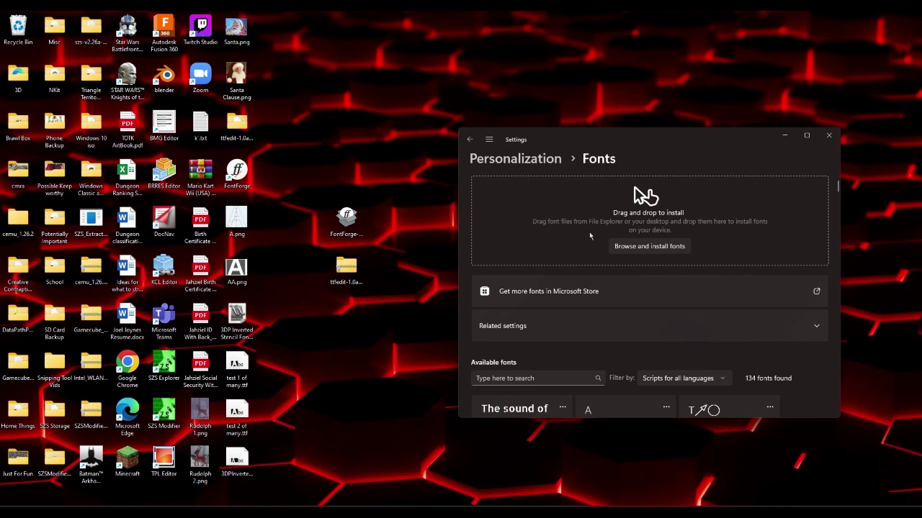
{"action": "left_click", "coordinate": [829, 138]}
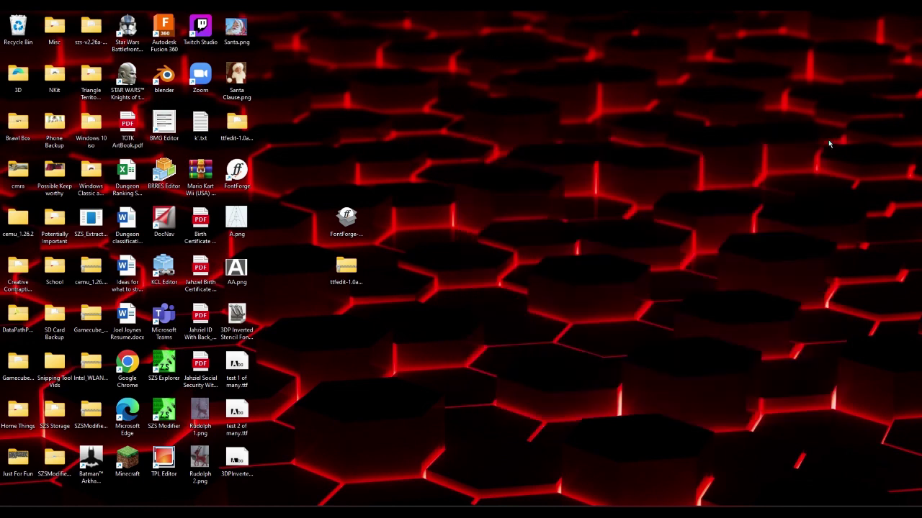
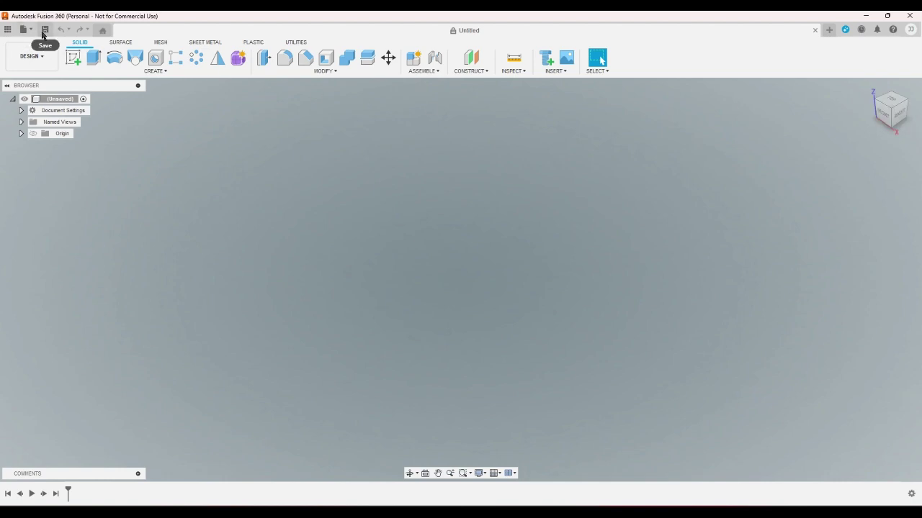
{"action": "left_click", "coordinate": [73, 57]}
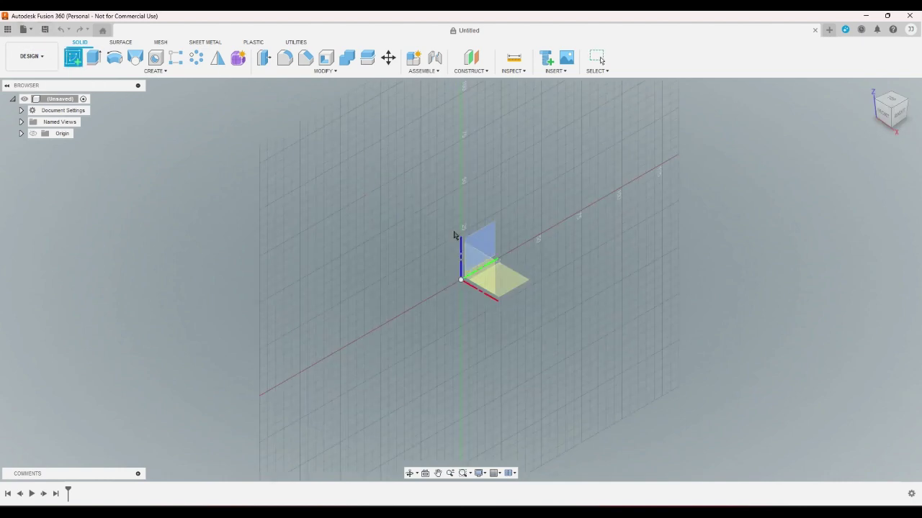
{"action": "left_click", "coordinate": [472, 248]}
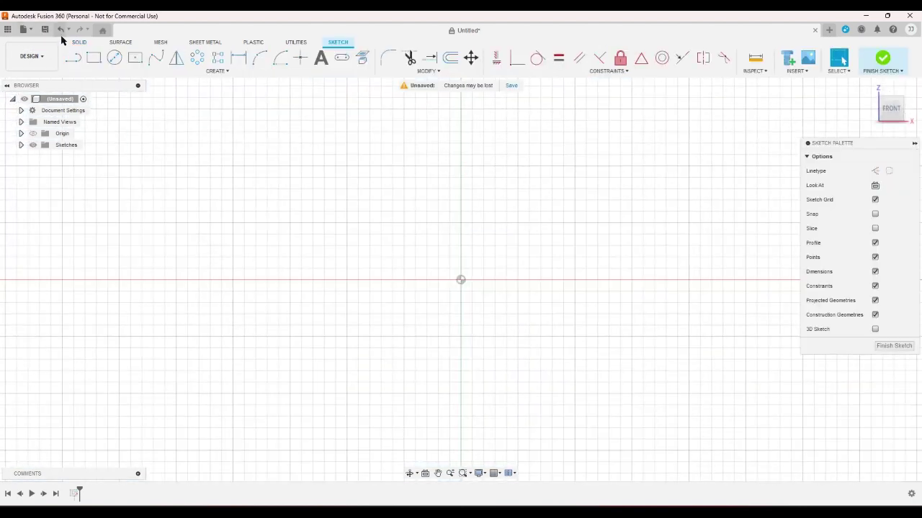
{"action": "left_click", "coordinate": [60, 30]}
In Fusion 360, start a sketch on the top plane and draw a rectangle about 29 mm high with one corner at the origin.
{"action": "left_click", "coordinate": [75, 58]}
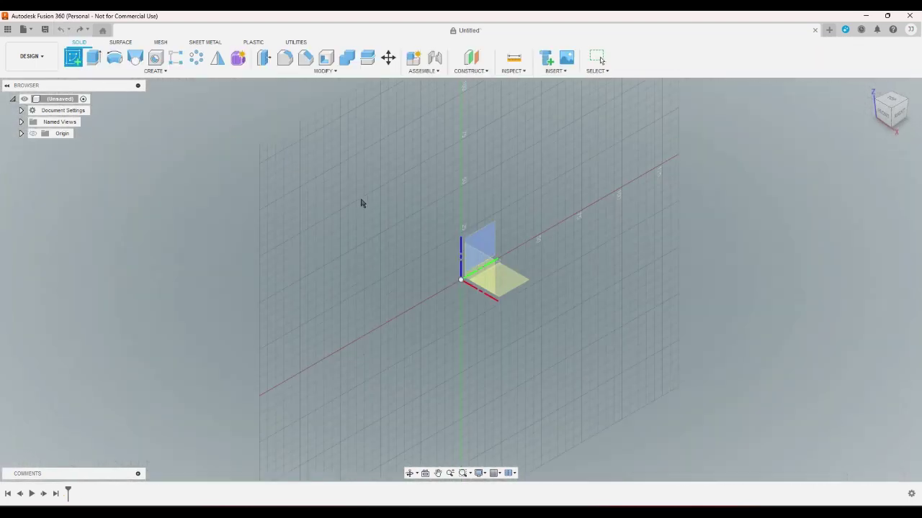
{"action": "left_click", "coordinate": [529, 283]}
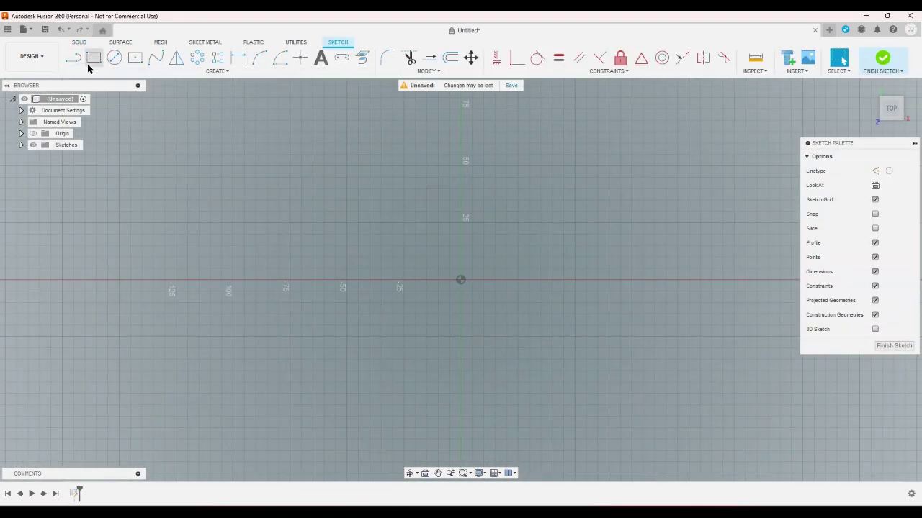
{"action": "left_click", "coordinate": [94, 58]}
{"action": "left_click", "coordinate": [460, 279]}
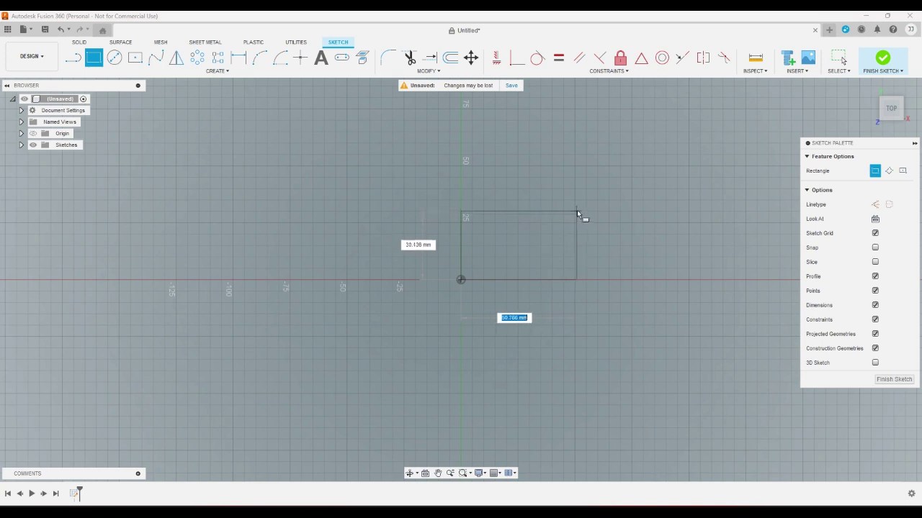
{"action": "left_click", "coordinate": [548, 213]}
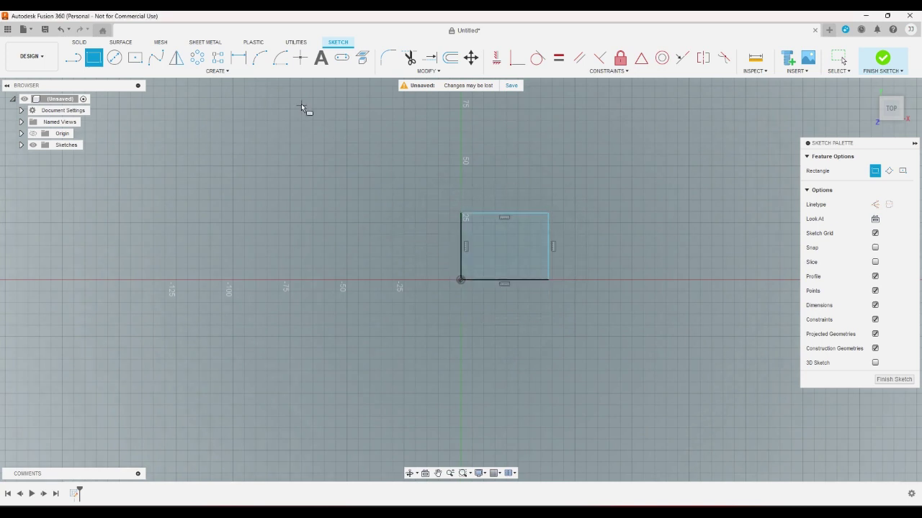
{"action": "key", "text": "Escape"}
Set the rectangle's height to 10 mm, and select the vertical edge opposite the origin for another dimension.
{"action": "key", "text": "d"}
{"action": "left_click", "coordinate": [461, 233]}
{"action": "left_click", "coordinate": [452, 233]}
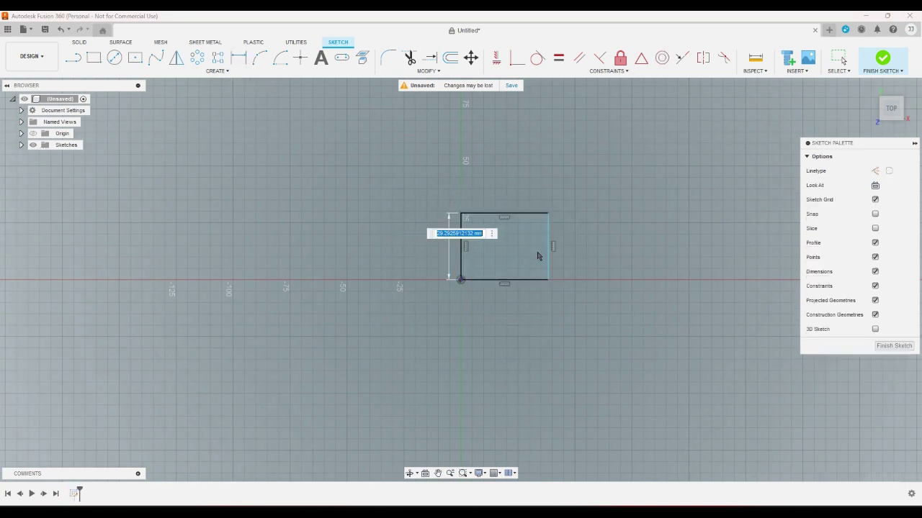
{"action": "type", "text": "10"}
{"action": "key", "text": "Return"}
{"action": "left_click", "coordinate": [547, 267]}
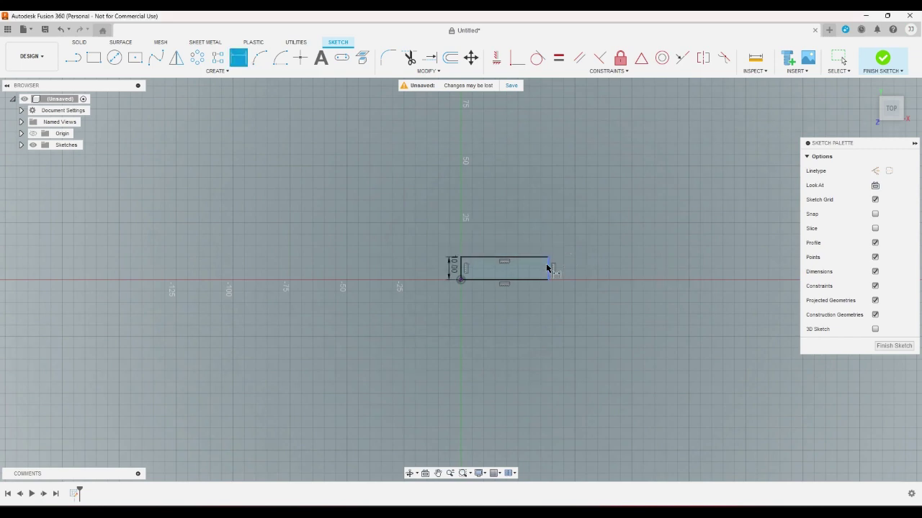
Dimension the sketched rectangle's horizontal edge to 20 mm.
{"action": "left_click", "coordinate": [567, 269]}
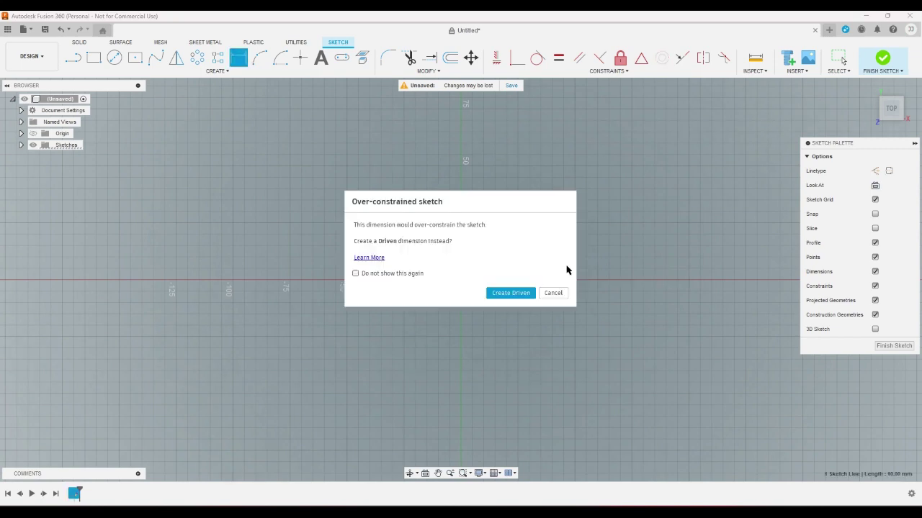
{"action": "key", "text": "Escape"}
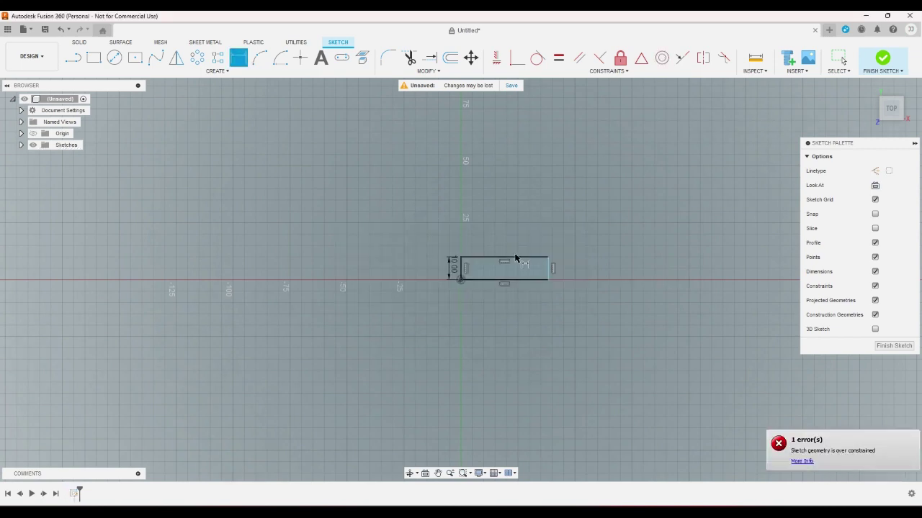
{"action": "left_click", "coordinate": [516, 259]}
{"action": "left_click", "coordinate": [520, 248]}
{"action": "type", "text": "20"}
{"action": "key", "text": "Return"}
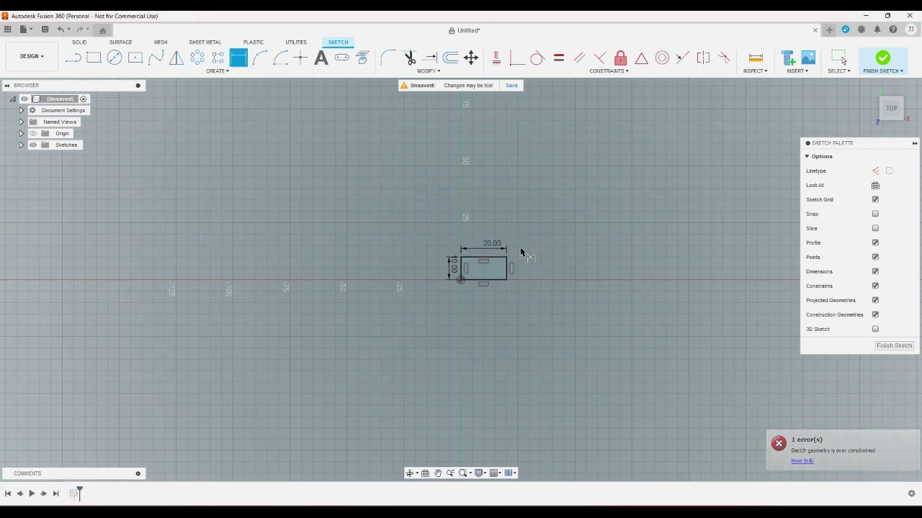
{"action": "left_click", "coordinate": [322, 58]}
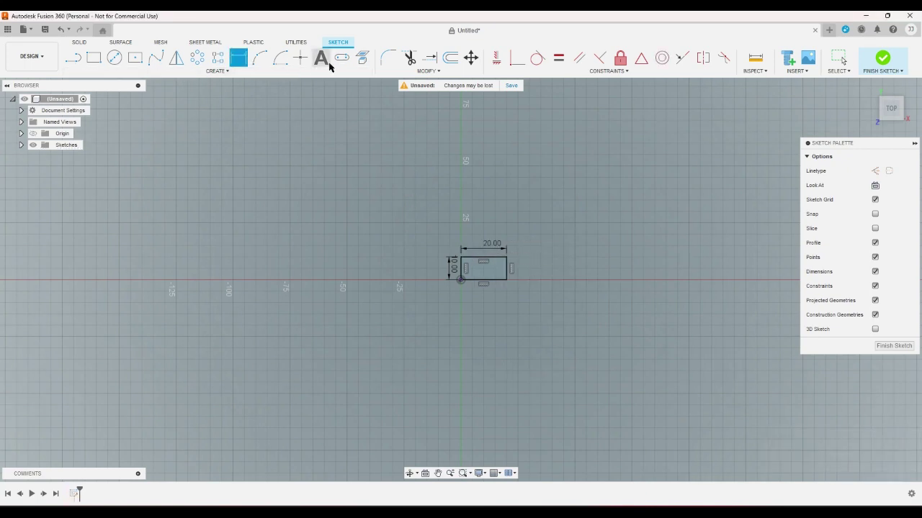
{"action": "left_click", "coordinate": [468, 275]}
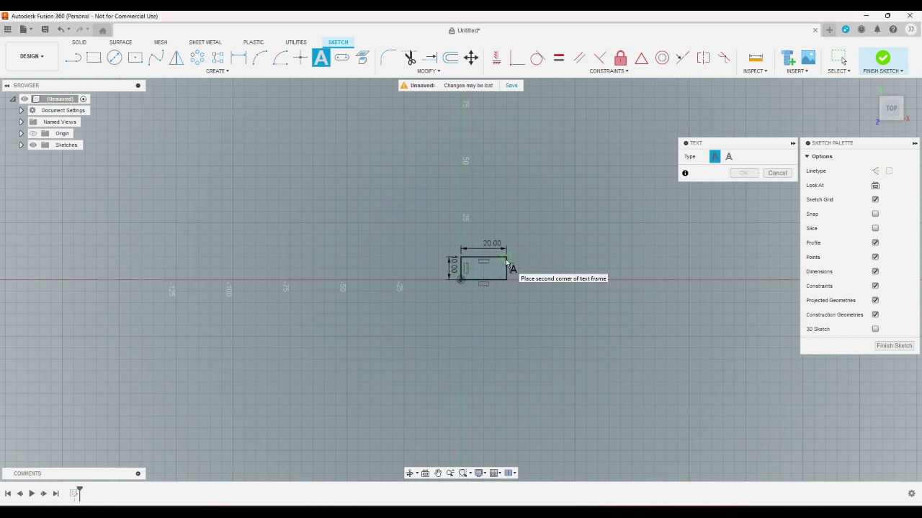
{"action": "key", "text": "Escape"}
Finish the sketch and extrude the rectangle 2 mm as a new body.
{"action": "left_click", "coordinate": [883, 57]}
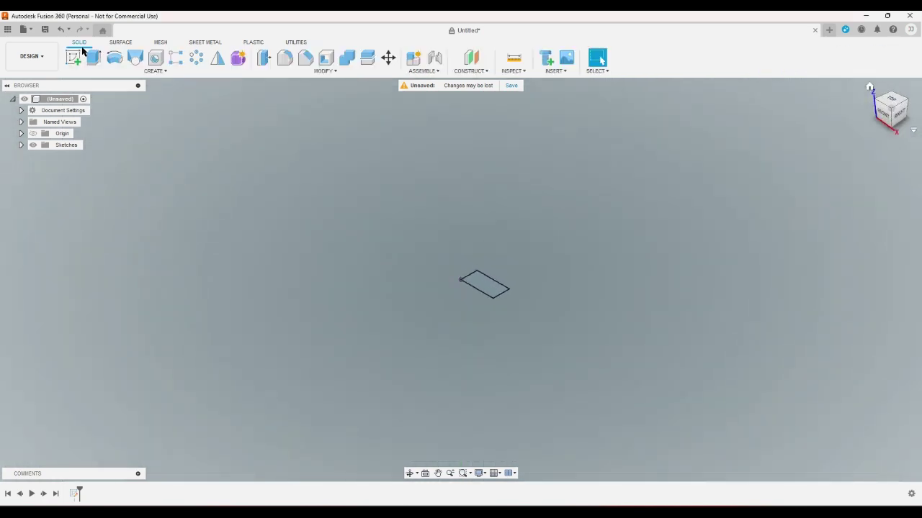
{"action": "type", "text": "e"}
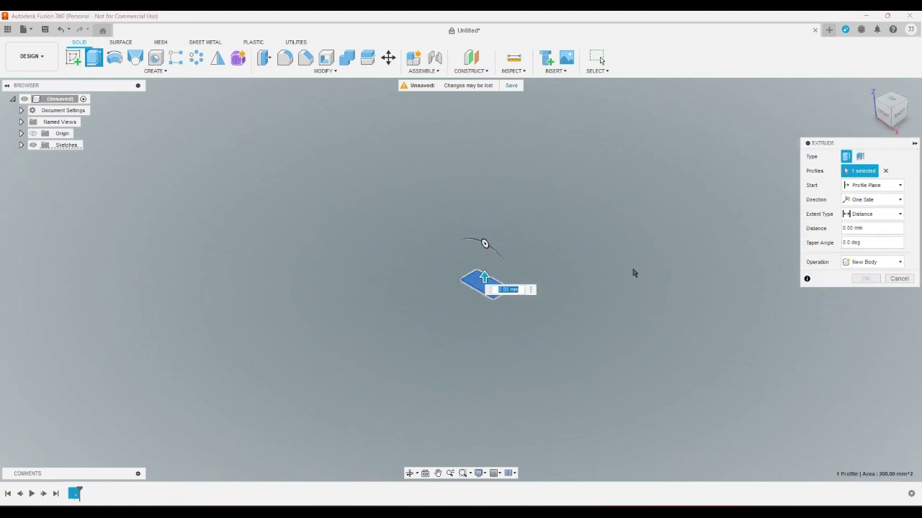
{"action": "type", "text": "2"}
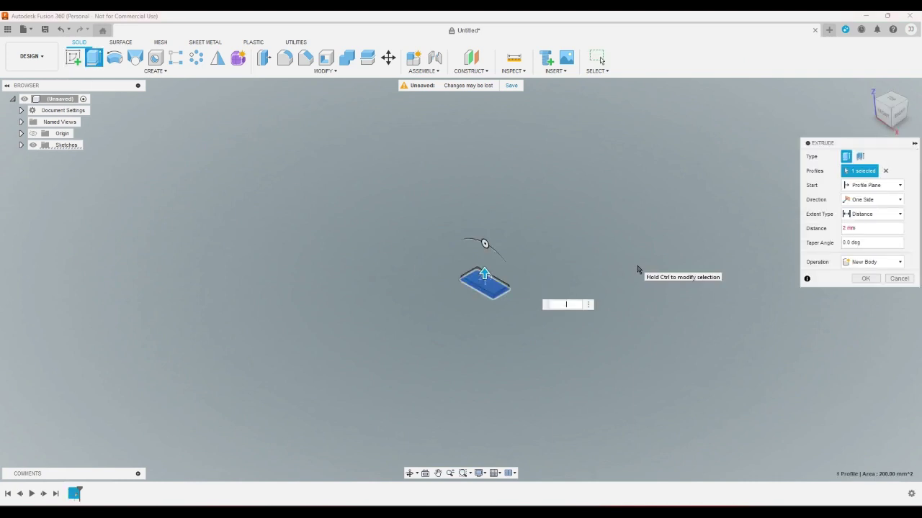
{"action": "key", "text": "Return"}
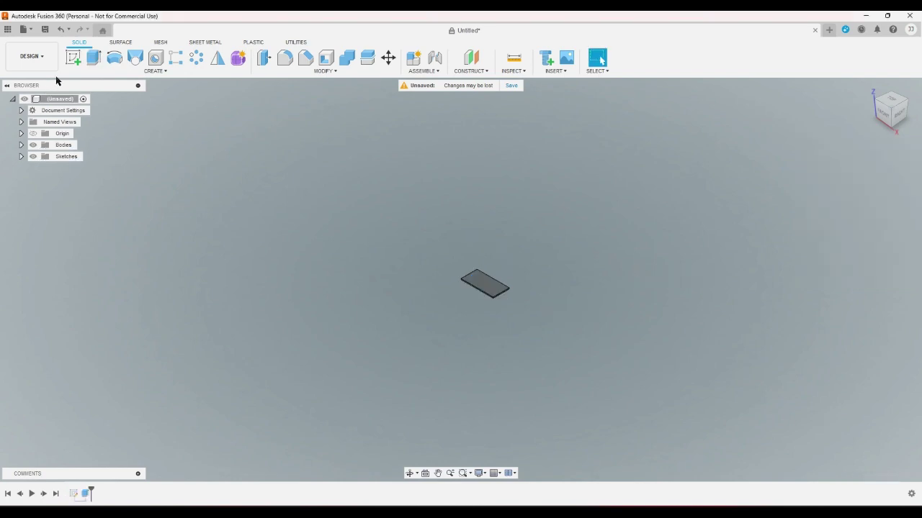
Start a sketch on the plate's top face and place a text frame across it with a text height of 5 mm.
{"action": "left_click", "coordinate": [73, 56]}
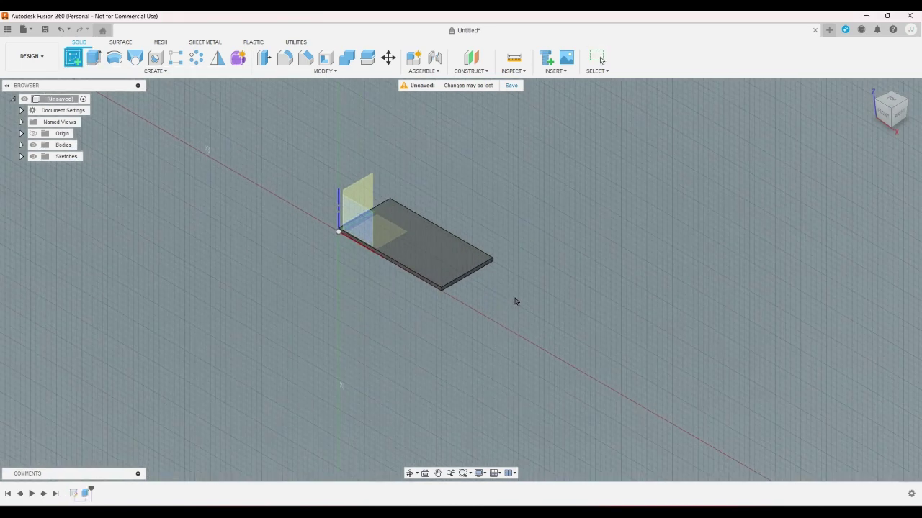
{"action": "left_click", "coordinate": [418, 220]}
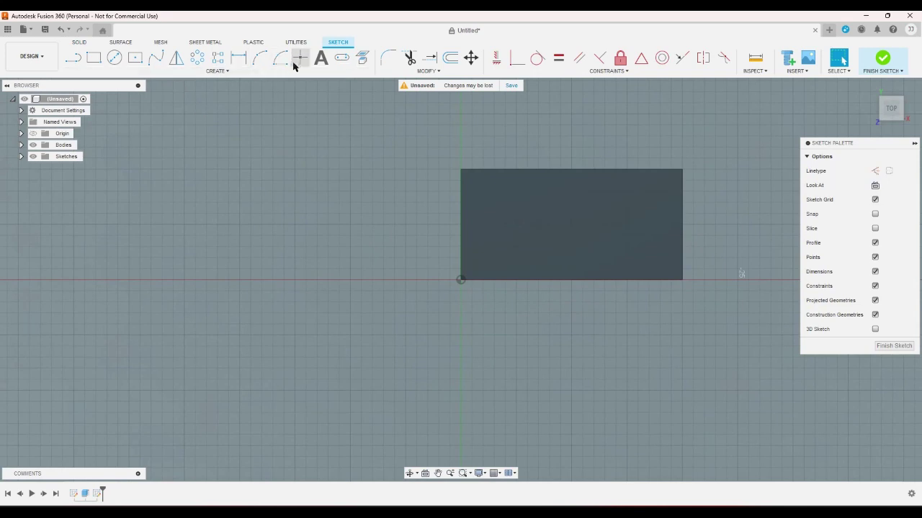
{"action": "left_click", "coordinate": [321, 57]}
{"action": "left_click", "coordinate": [463, 280]}
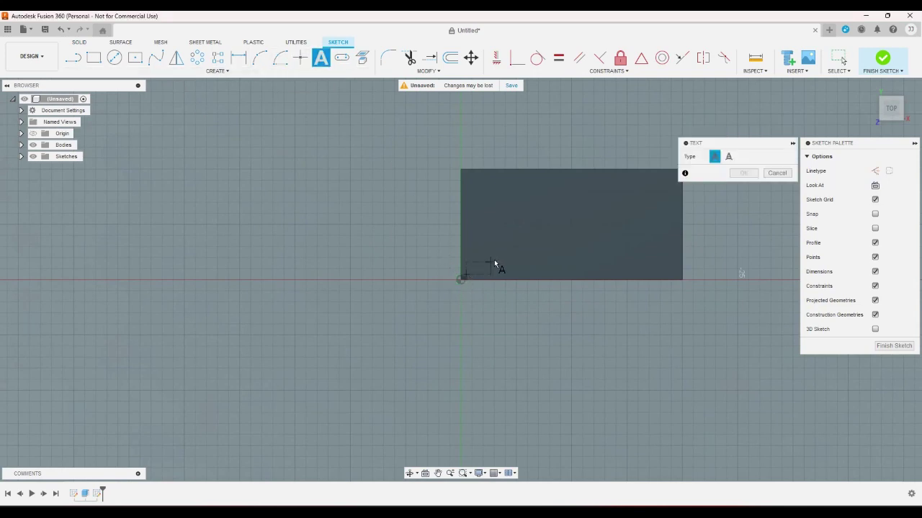
{"action": "left_click", "coordinate": [672, 187]}
{"action": "double_click", "coordinate": [738, 242]}
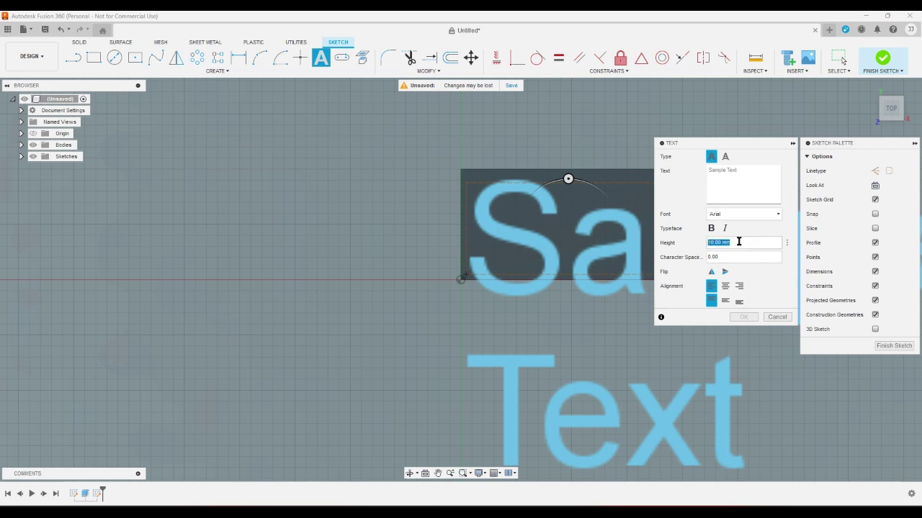
{"action": "type", "text": "5"}
{"action": "left_click", "coordinate": [747, 185]}
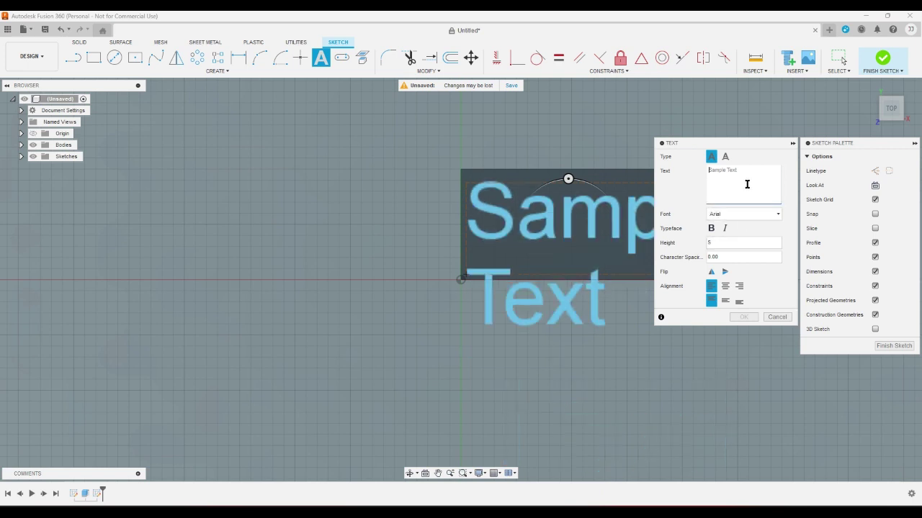
Look through the available fonts for the sketch text to check for the custom inverted stencil font.
{"action": "left_click", "coordinate": [747, 215]}
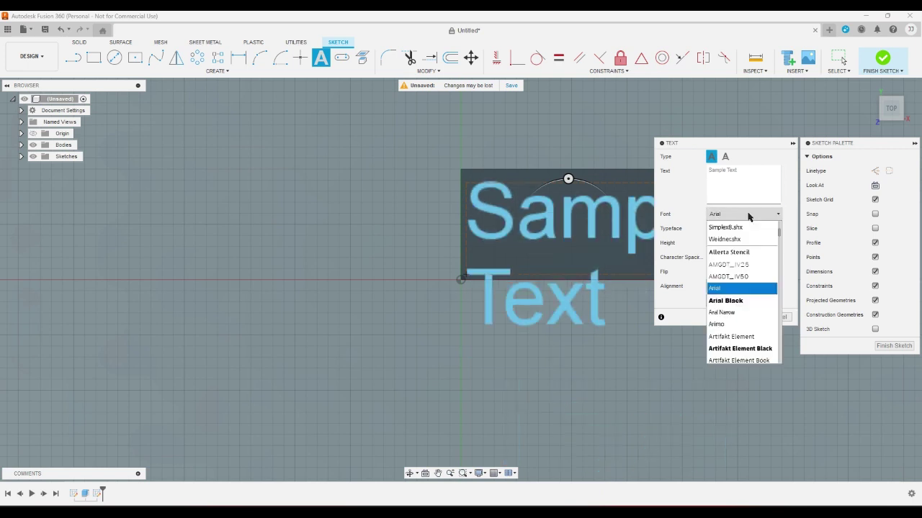
{"action": "scroll", "coordinate": [752, 253], "scroll_direction": "down", "scroll_amount": 6}
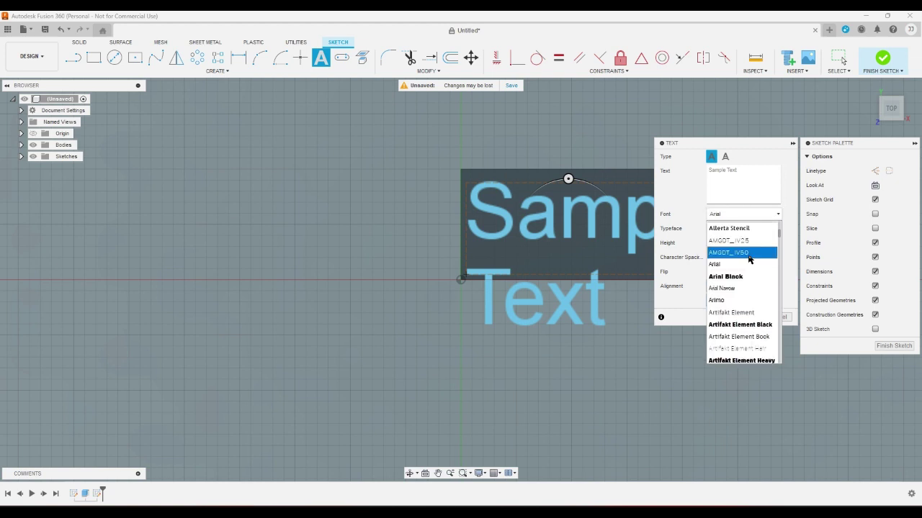
{"action": "scroll", "coordinate": [738, 285], "scroll_direction": "down", "scroll_amount": 12}
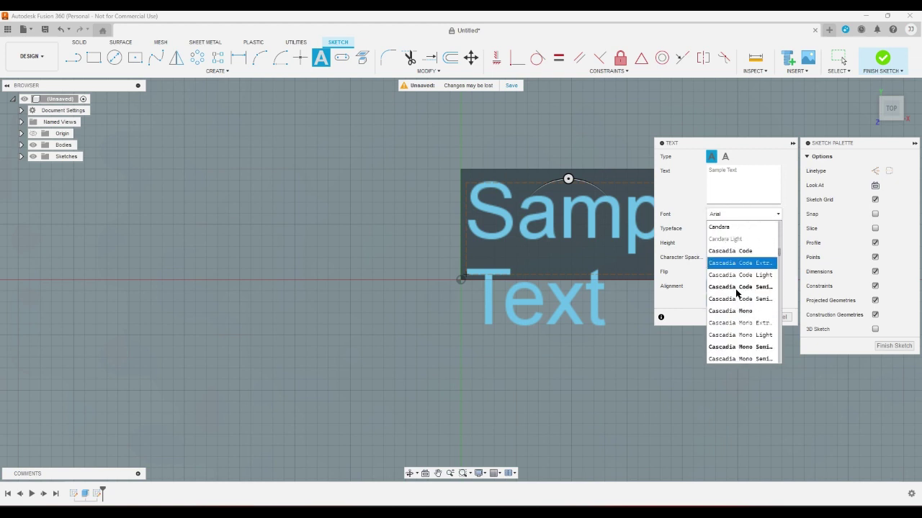
{"action": "scroll", "coordinate": [736, 299], "scroll_direction": "down", "scroll_amount": 12}
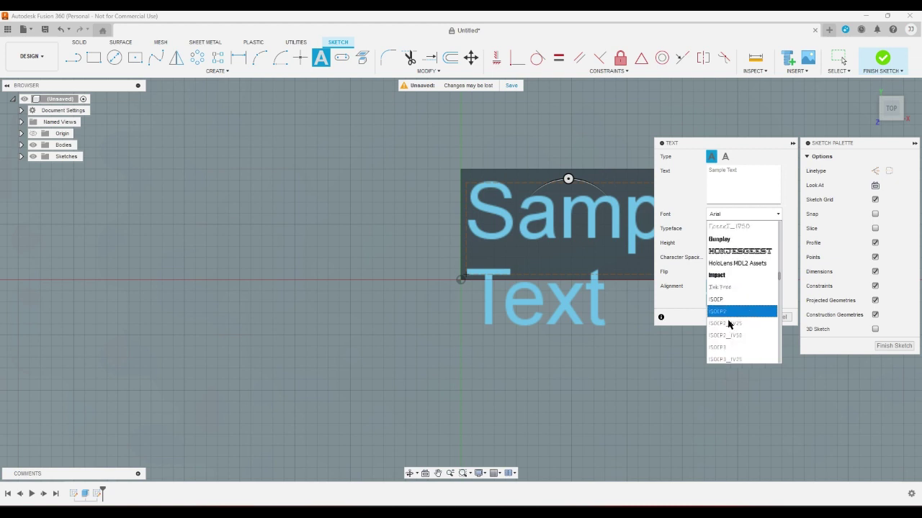
{"action": "scroll", "coordinate": [736, 317], "scroll_direction": "down", "scroll_amount": 10}
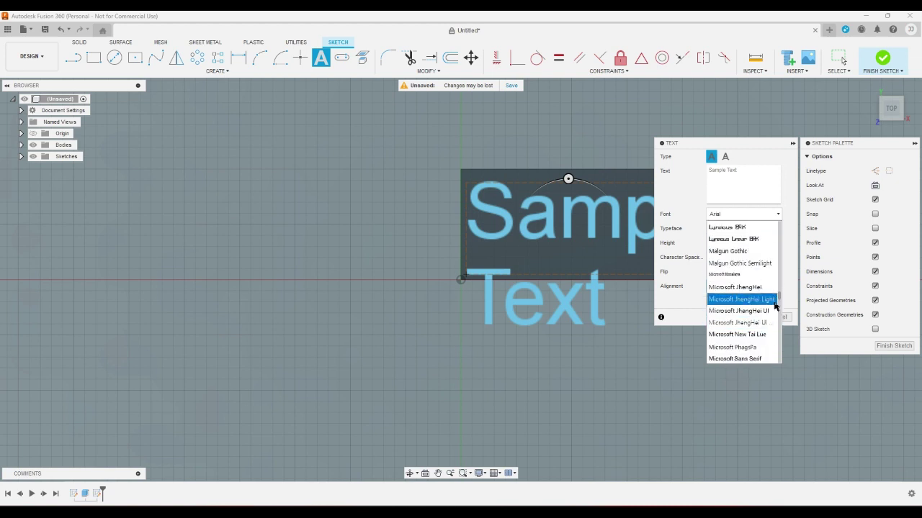
{"action": "left_click_drag", "start_coordinate": [782, 299], "coordinate": [778, 229]}
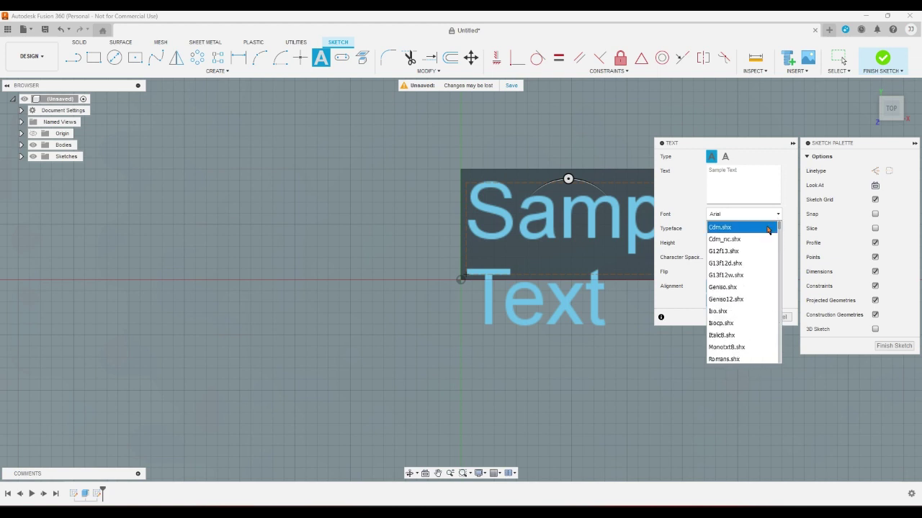
{"action": "scroll", "coordinate": [737, 274], "scroll_direction": "down", "scroll_amount": 1}
{"action": "scroll", "coordinate": [737, 273], "scroll_direction": "down", "scroll_amount": 2}
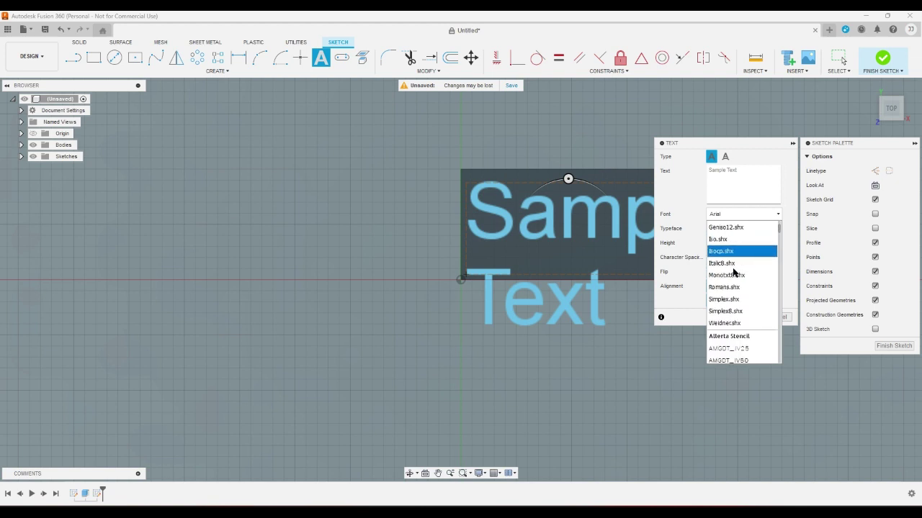
{"action": "scroll", "coordinate": [733, 271], "scroll_direction": "down", "scroll_amount": 5}
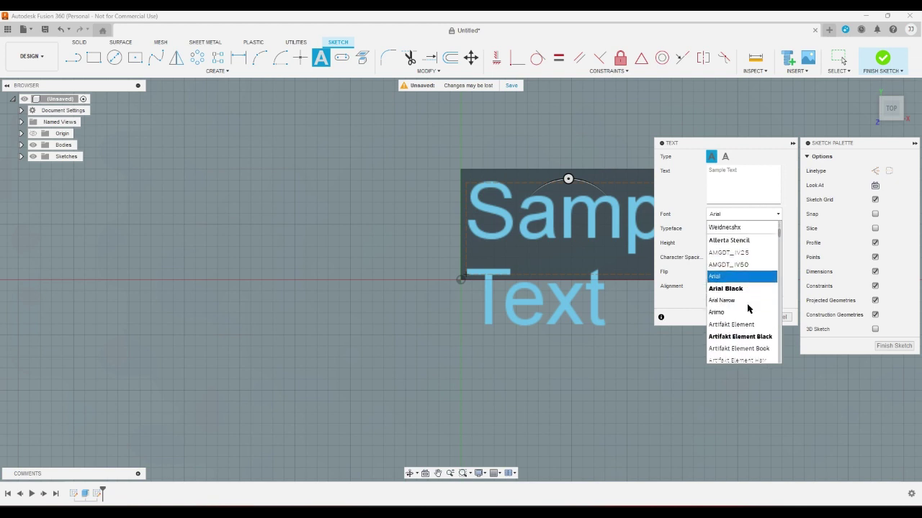
{"action": "scroll", "coordinate": [747, 308], "scroll_direction": "down", "scroll_amount": 4}
{"action": "left_click", "coordinate": [697, 301]}
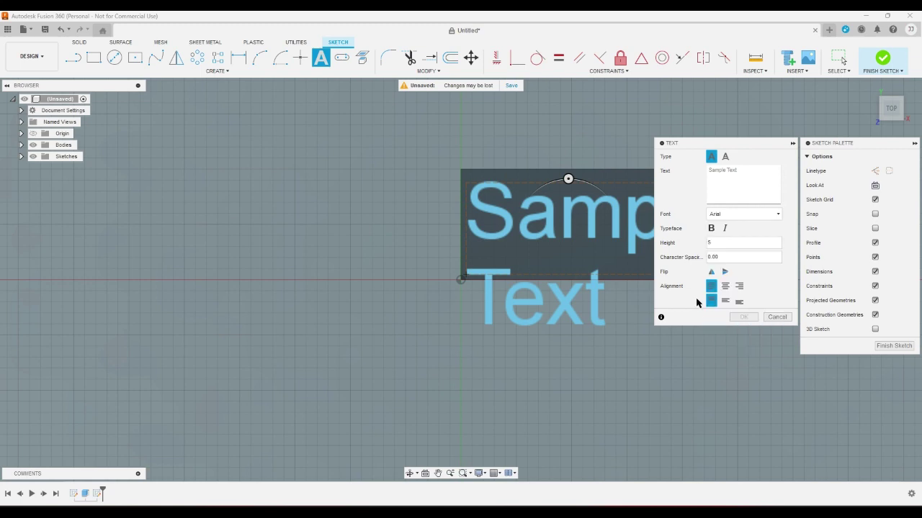
Cancel the sketch text and close Fusion 360 without saving the untitled design.
{"action": "left_click", "coordinate": [776, 317]}
{"action": "left_click", "coordinate": [910, 15]}
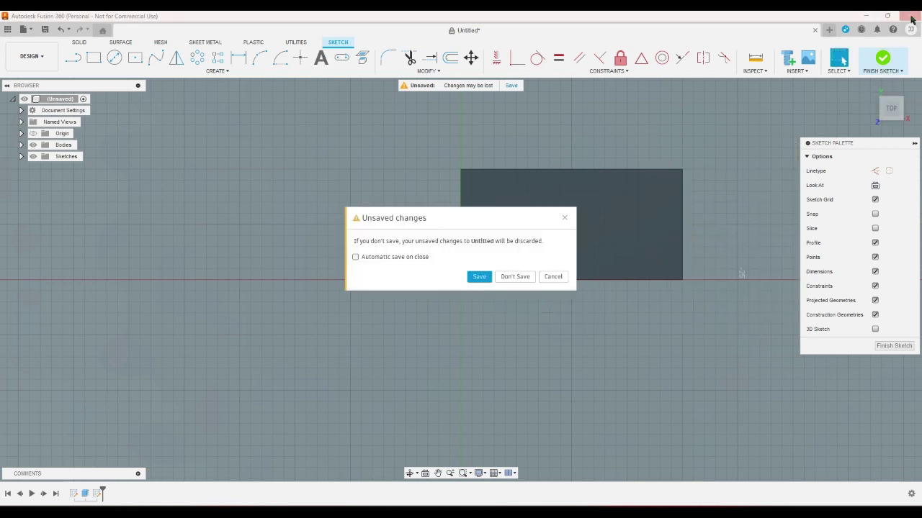
{"action": "left_click", "coordinate": [497, 277]}
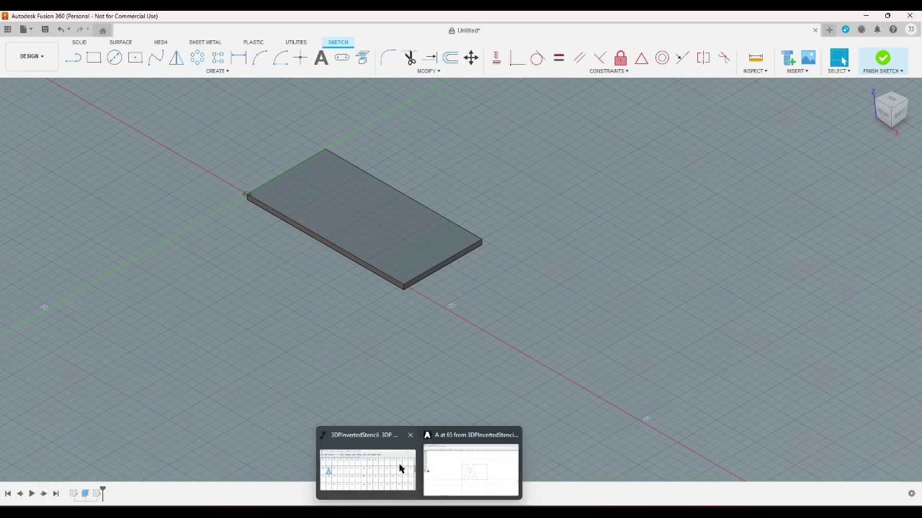
Switch to the 3DP Inverted Stencil font in FontForge and open its font information.
{"action": "mouse_move", "coordinate": [400, 469]}
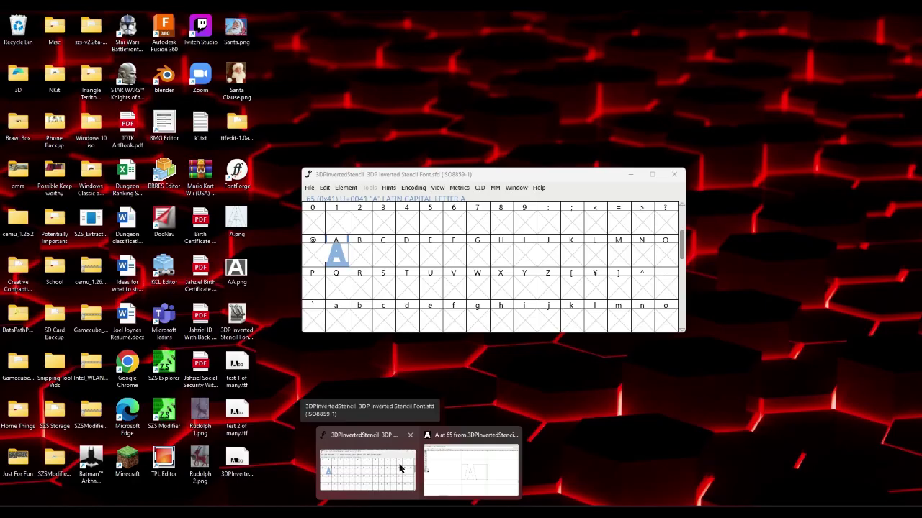
{"action": "left_click", "coordinate": [401, 469]}
{"action": "left_click", "coordinate": [347, 187]}
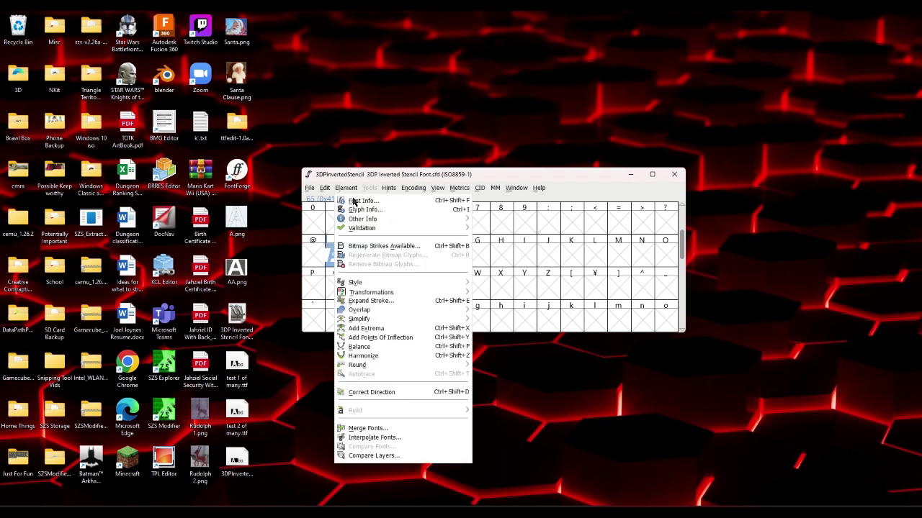
{"action": "left_click", "coordinate": [352, 201]}
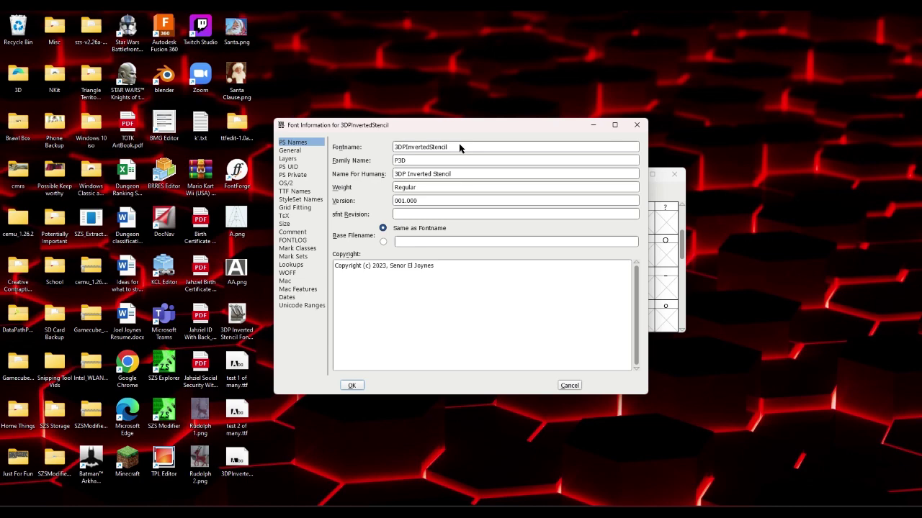
Set the font name to InvertedStencil, clear the family name and the name for humans, and try to apply the changes.
{"action": "left_click_drag", "start_coordinate": [459, 145], "coordinate": [368, 146]}
{"action": "key", "text": "BackSpace"}
{"action": "left_click_drag", "start_coordinate": [432, 163], "coordinate": [376, 160]}
{"action": "key", "text": "BackSpace"}
{"action": "left_click_drag", "start_coordinate": [456, 174], "coordinate": [380, 175]}
{"action": "key", "text": "BackSpace"}
{"action": "left_click", "coordinate": [419, 146]}
{"action": "key", "text": "Return"}
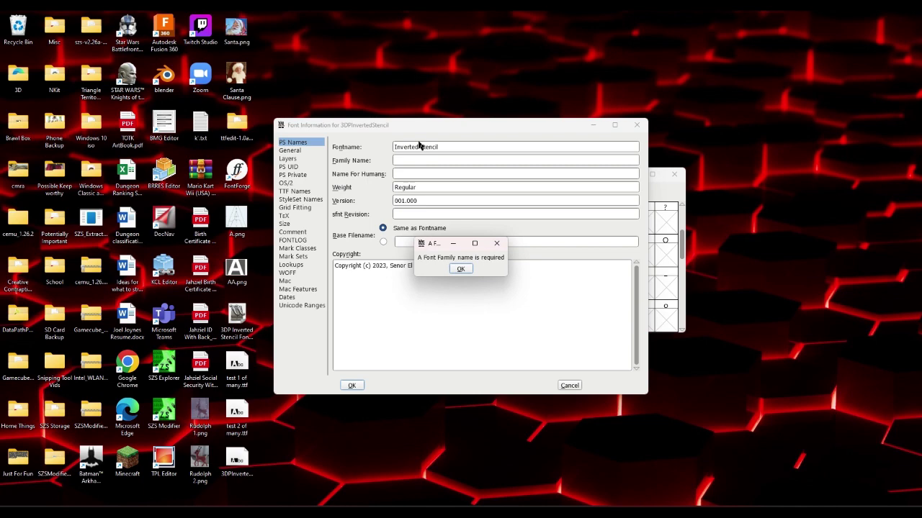
{"action": "left_click", "coordinate": [461, 269]}
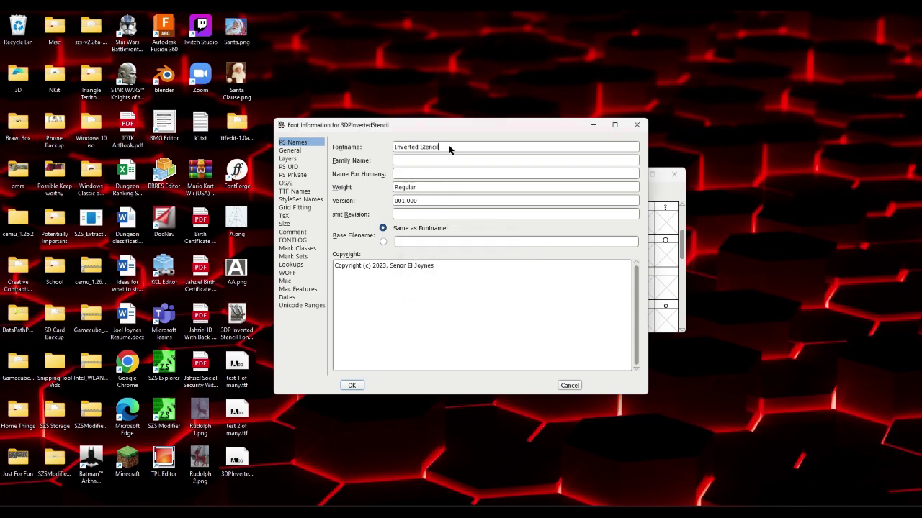
Remove the space between the two words of the font name so that it reads InvertedStencil.
{"action": "left_click_drag", "start_coordinate": [449, 149], "coordinate": [360, 150]}
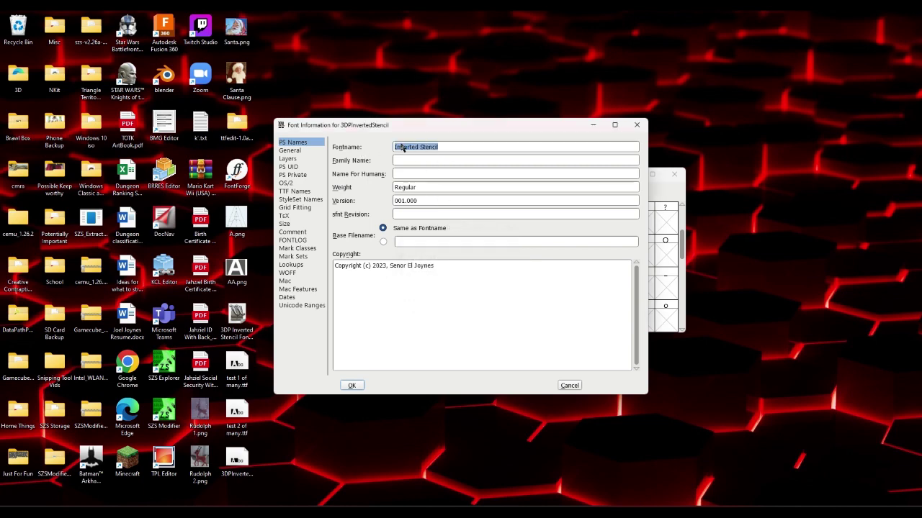
{"action": "left_click", "coordinate": [438, 149]}
{"action": "left_click", "coordinate": [421, 148]}
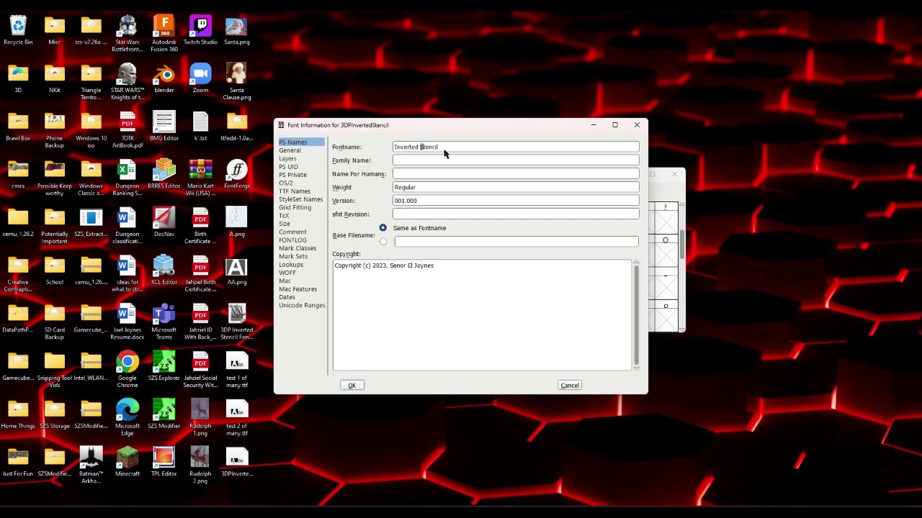
{"action": "key", "text": "BackSpace"}
{"action": "type", "text": "d"}
Copy the font name into the family name and the name for humans, and apply the font information.
{"action": "left_click_drag", "start_coordinate": [442, 148], "coordinate": [370, 149]}
{"action": "key", "text": "ctrl+c"}
{"action": "left_click", "coordinate": [410, 159]}
{"action": "key", "text": "ctrl+v"}
{"action": "left_click", "coordinate": [411, 174]}
{"action": "key", "text": "ctrl+v"}
{"action": "left_click", "coordinate": [352, 385]}
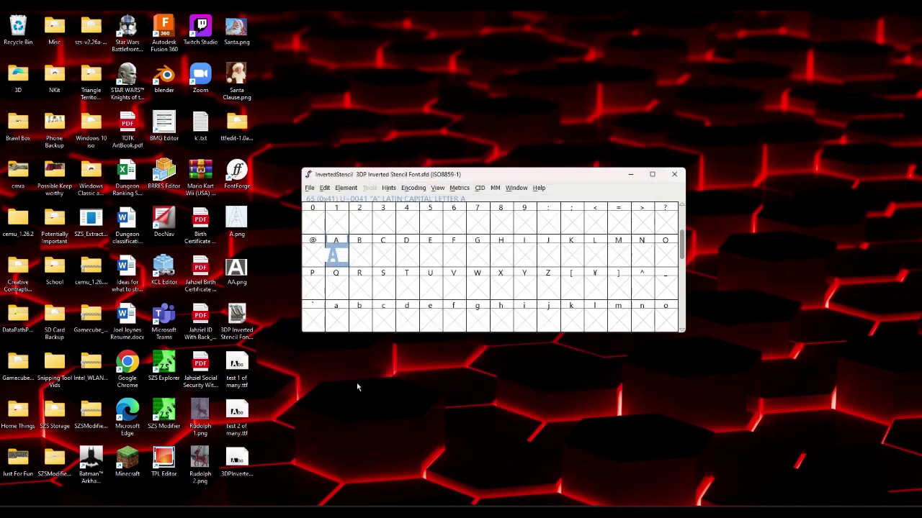
Generate the font as the TrueType file InvertedStencil.ttf on the Desktop, with validation before saving and no bitmap fonts.
{"action": "left_click", "coordinate": [310, 188]}
{"action": "left_click", "coordinate": [343, 276]}
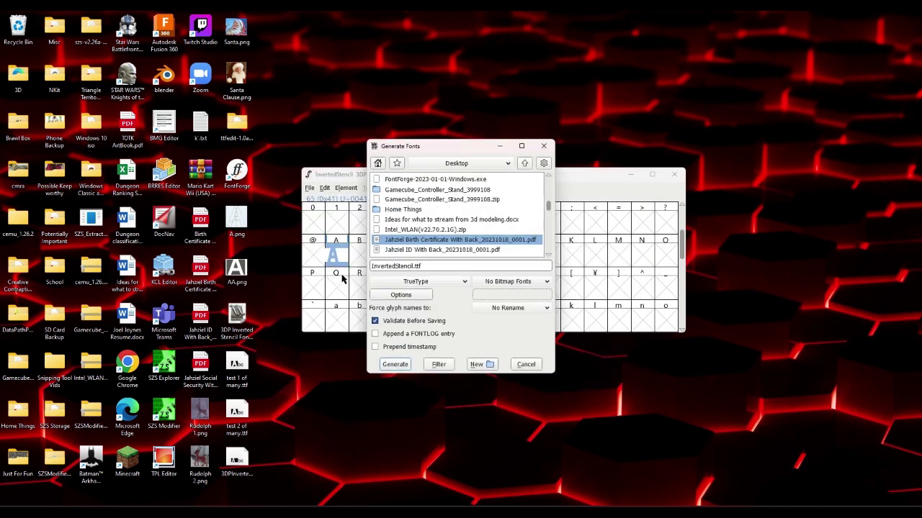
{"action": "left_click", "coordinate": [396, 366]}
{"action": "left_click", "coordinate": [488, 289]}
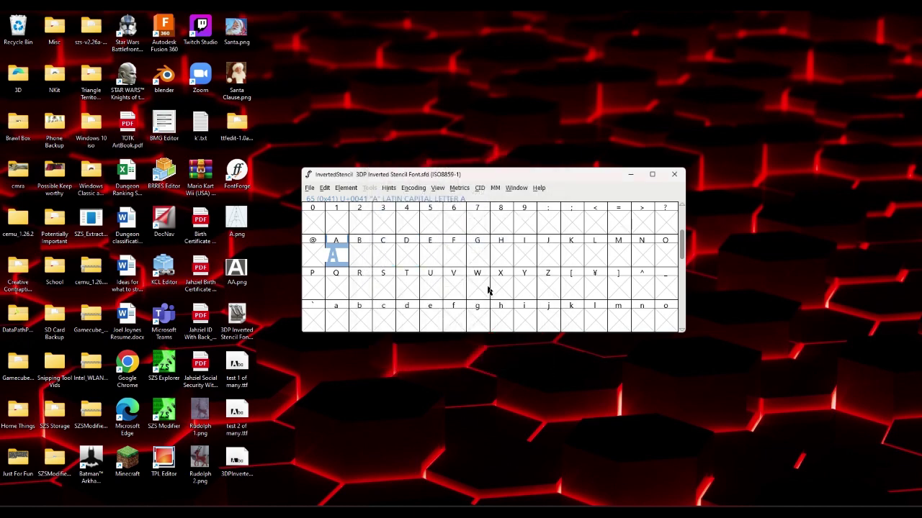
Open the Fonts page of the Windows Personalization settings.
{"action": "left_click", "coordinate": [423, 349]}
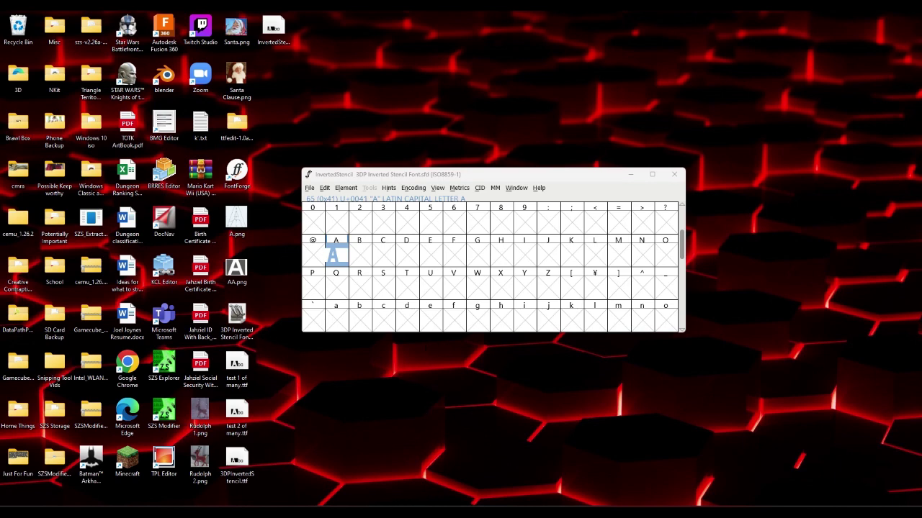
{"action": "key", "text": "super"}
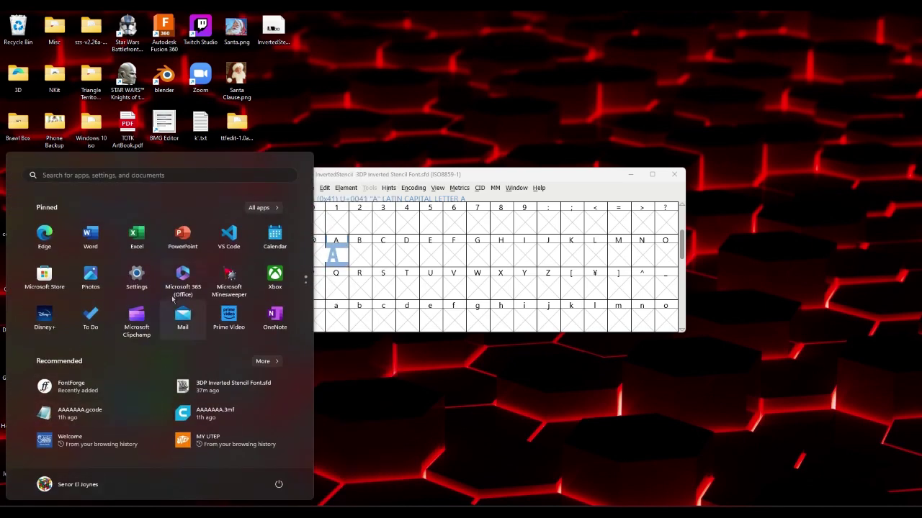
{"action": "left_click", "coordinate": [137, 275]}
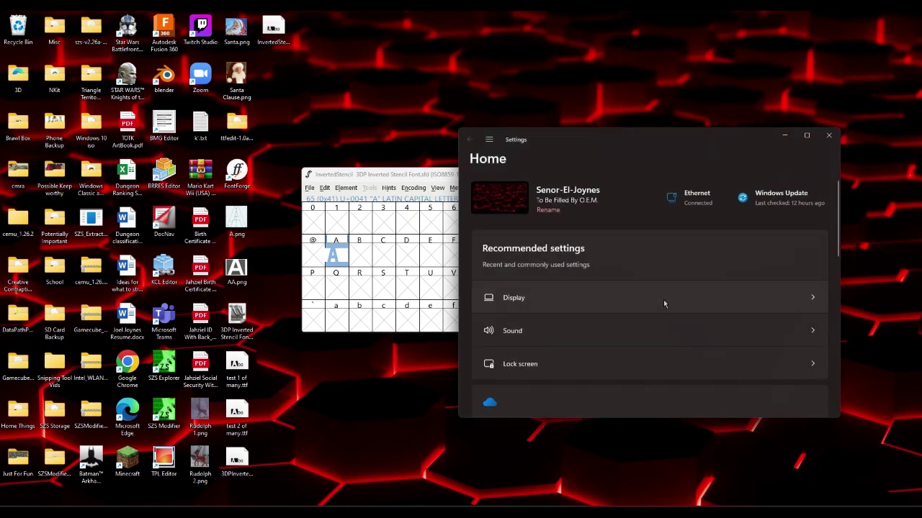
{"action": "scroll", "coordinate": [643, 286], "scroll_direction": "down", "scroll_amount": 10}
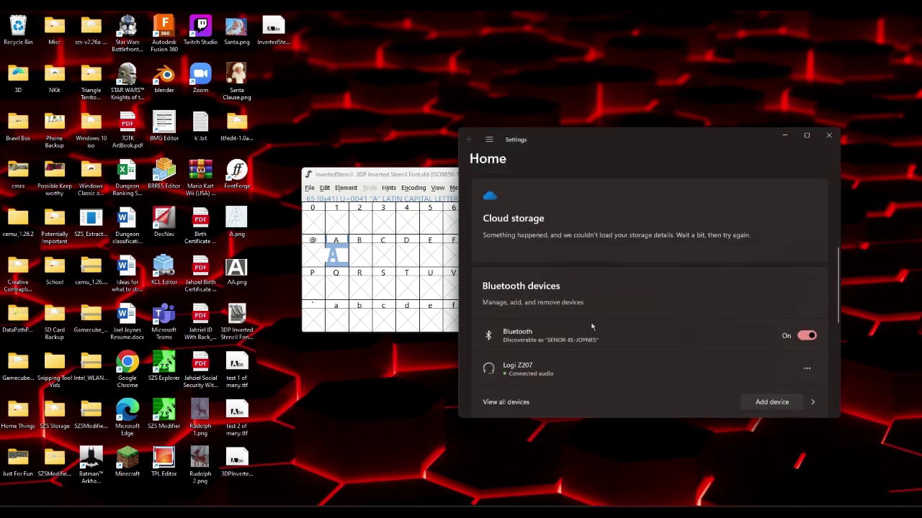
{"action": "scroll", "coordinate": [568, 299], "scroll_direction": "down", "scroll_amount": 3}
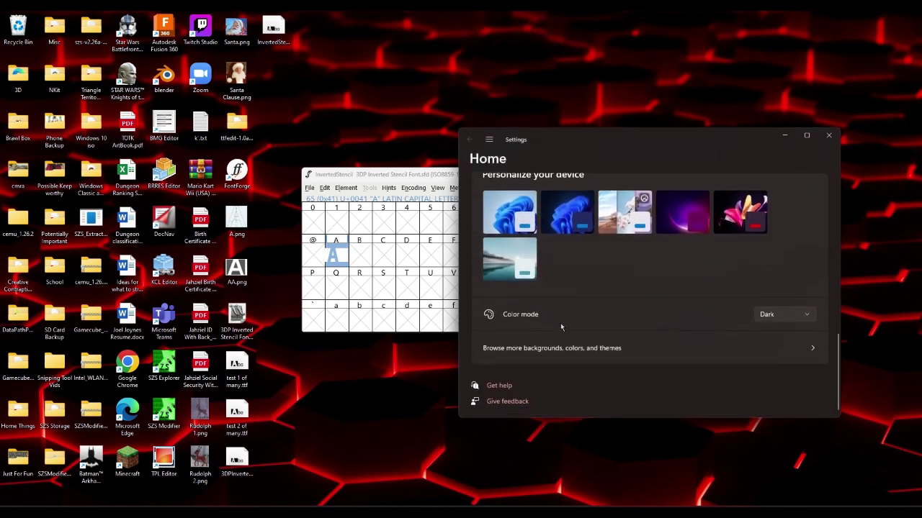
{"action": "left_click", "coordinate": [609, 349]}
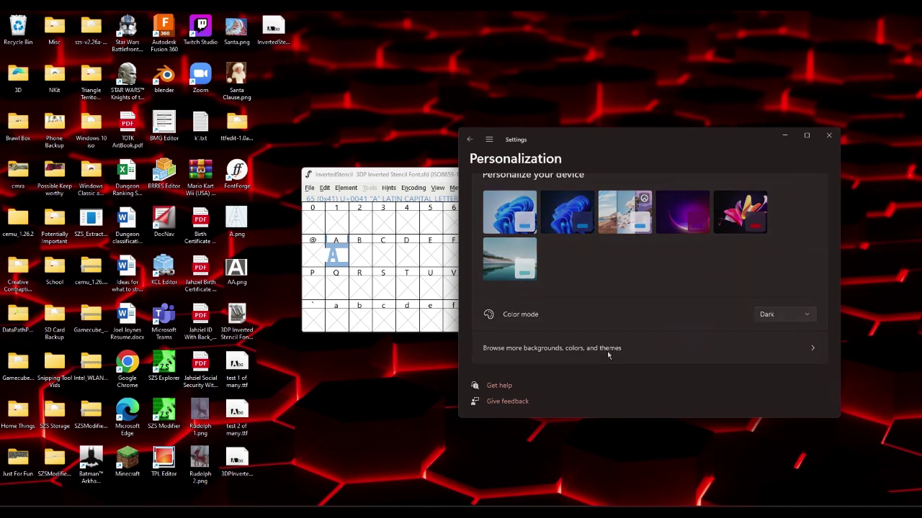
{"action": "scroll", "coordinate": [605, 351], "scroll_direction": "down", "scroll_amount": 2}
{"action": "scroll", "coordinate": [604, 345], "scroll_direction": "up", "scroll_amount": 2}
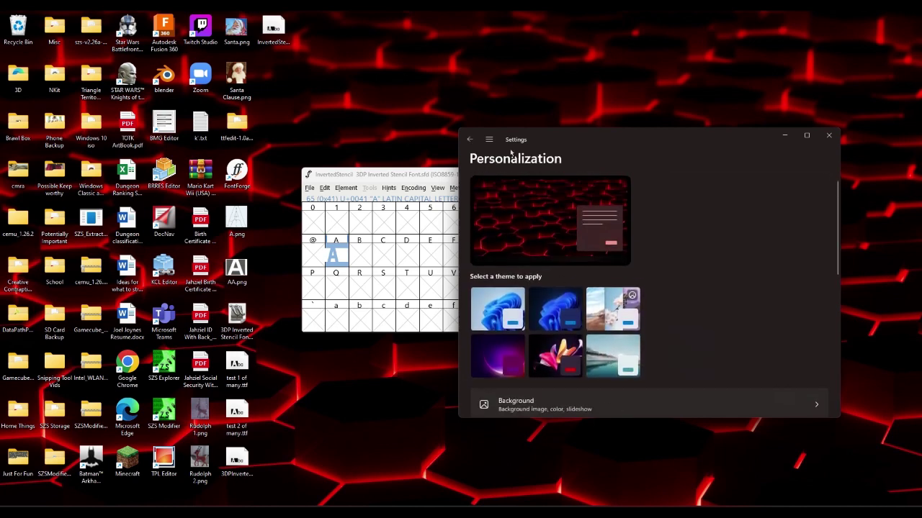
{"action": "left_click", "coordinate": [806, 136]}
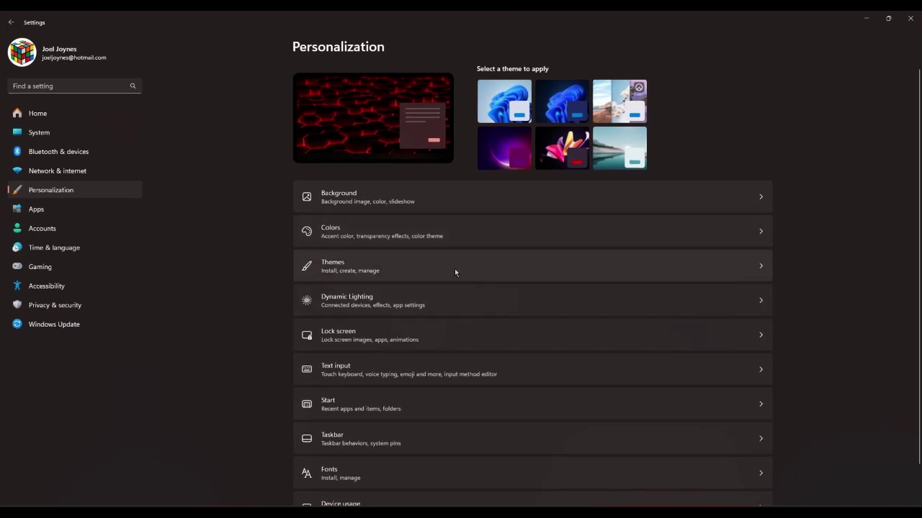
{"action": "scroll", "coordinate": [368, 473], "scroll_direction": "down", "scroll_amount": 1}
{"action": "left_click", "coordinate": [367, 468]}
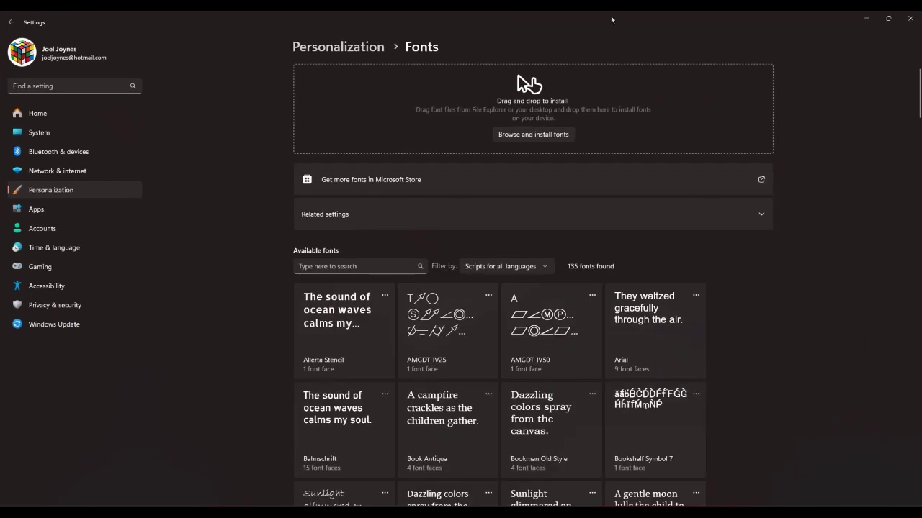
Install InvertedStencil.ttf from the desktop as a Windows font and look for it among the available fonts.
{"action": "left_click_drag", "start_coordinate": [460, 22], "coordinate": [694, 142]}
{"action": "left_click_drag", "start_coordinate": [273, 29], "coordinate": [754, 265]}
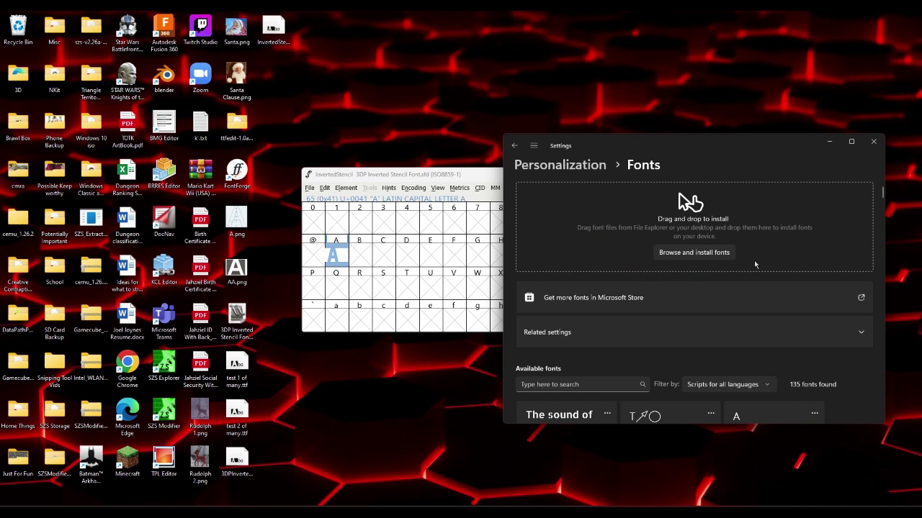
{"action": "left_click_drag", "start_coordinate": [273, 29], "coordinate": [707, 260]}
{"action": "scroll", "coordinate": [665, 344], "scroll_direction": "down", "scroll_amount": 3}
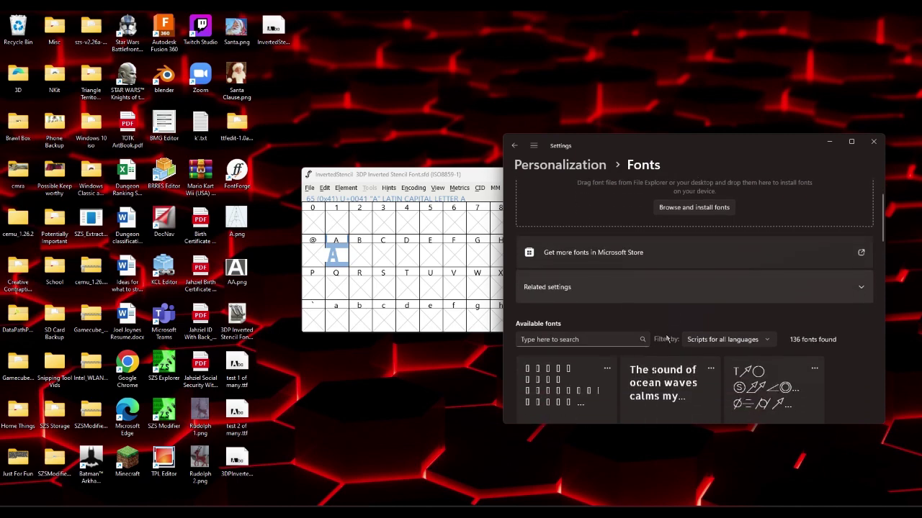
Try to install 3DPInvertedStencil.ttf from the desktop and decline replacing the already installed font.
{"action": "left_click_drag", "start_coordinate": [237, 458], "coordinate": [420, 461]}
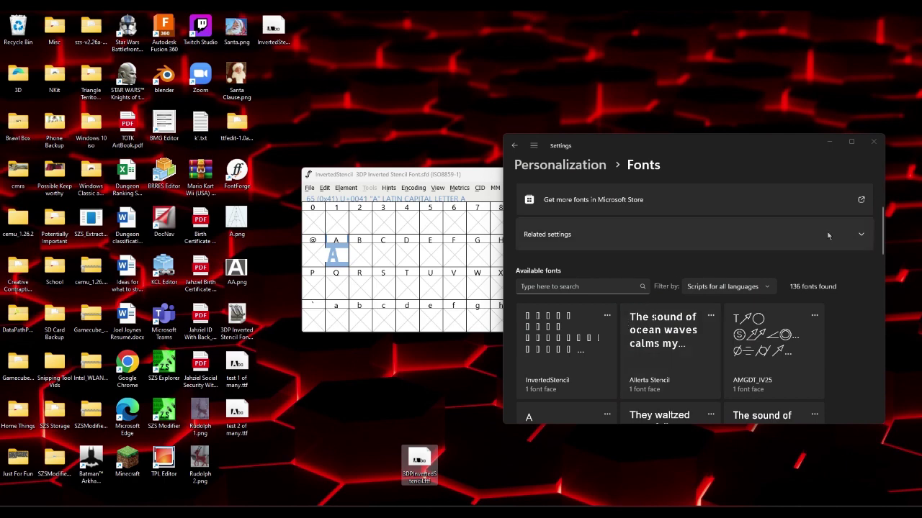
{"action": "left_click_drag", "start_coordinate": [882, 225], "coordinate": [877, 187]}
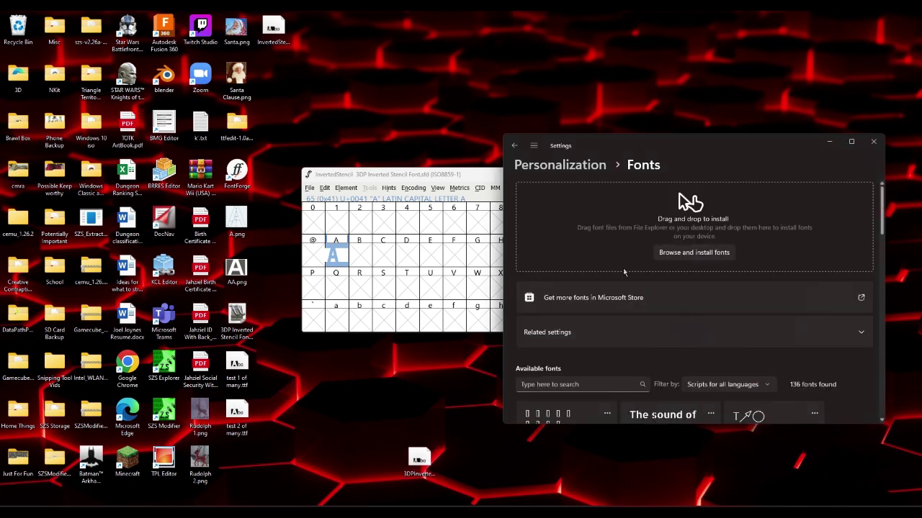
{"action": "left_click_drag", "start_coordinate": [419, 461], "coordinate": [669, 255]}
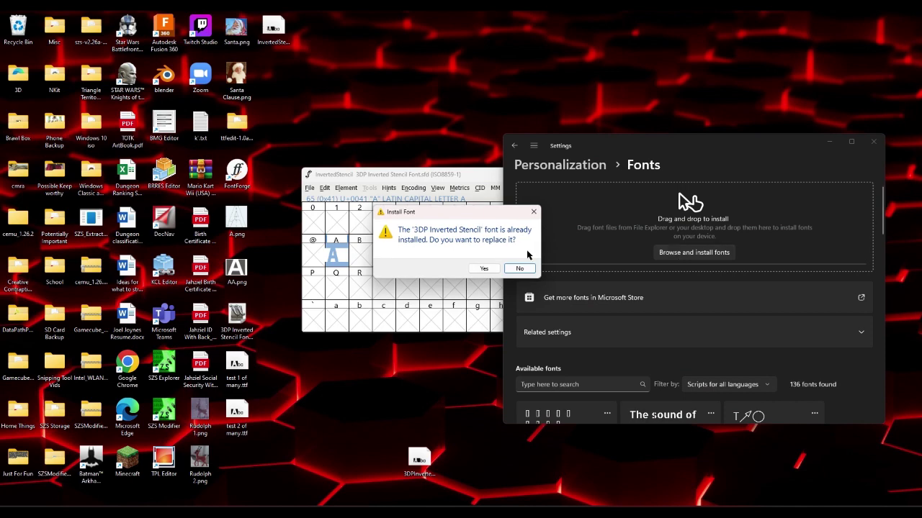
{"action": "left_click", "coordinate": [519, 268]}
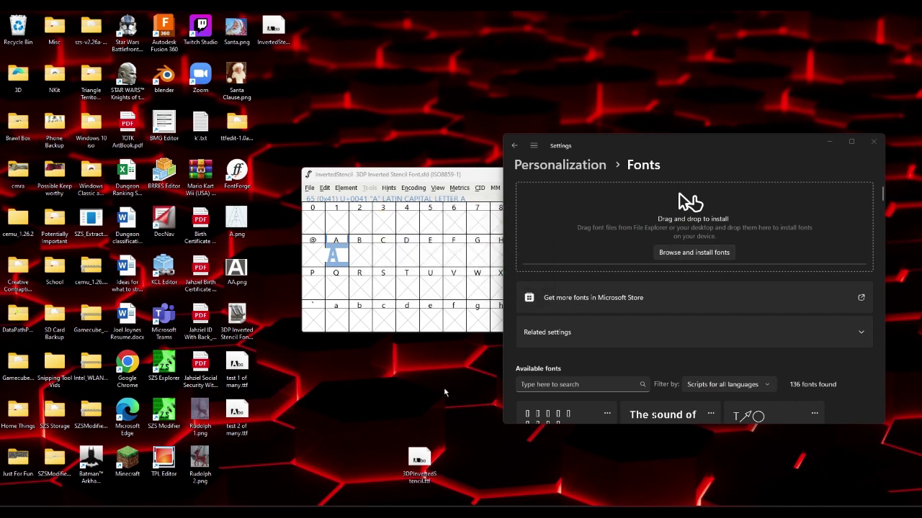
Close the Windows Settings, switch to Autodesk Fusion 360 and minimize the FontForge window.
{"action": "left_click", "coordinate": [872, 141]}
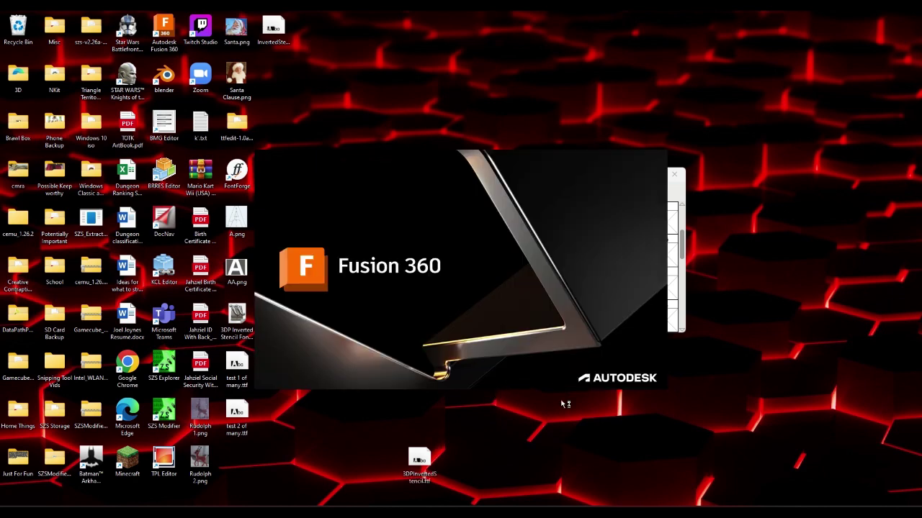
{"action": "left_click", "coordinate": [680, 191]}
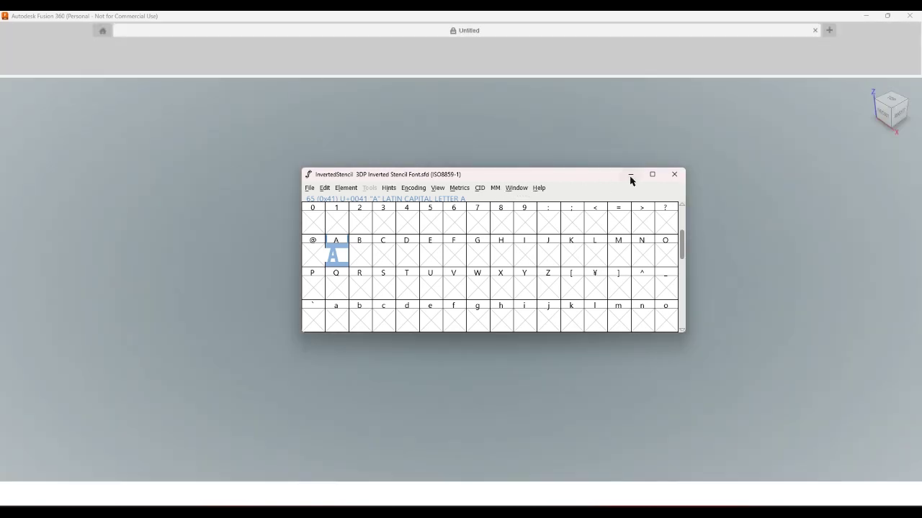
{"action": "left_click", "coordinate": [631, 181]}
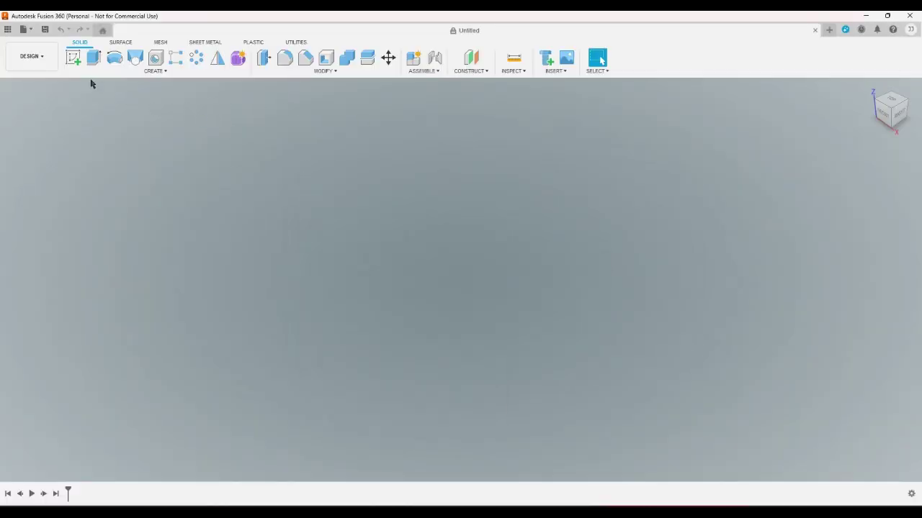
Sketch a two-point rectangle from the origin on the horizontal plane and finish the sketch.
{"action": "left_click", "coordinate": [73, 57]}
{"action": "left_click", "coordinate": [502, 274]}
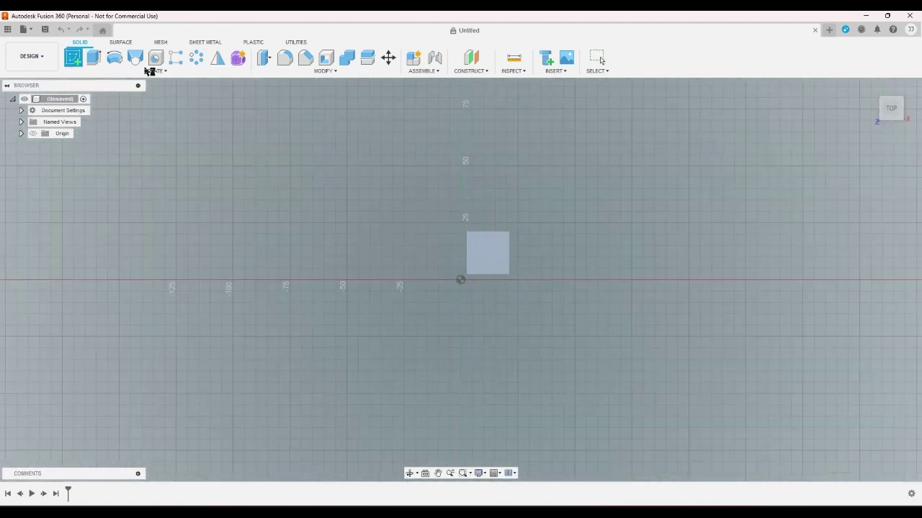
{"action": "left_click", "coordinate": [92, 59]}
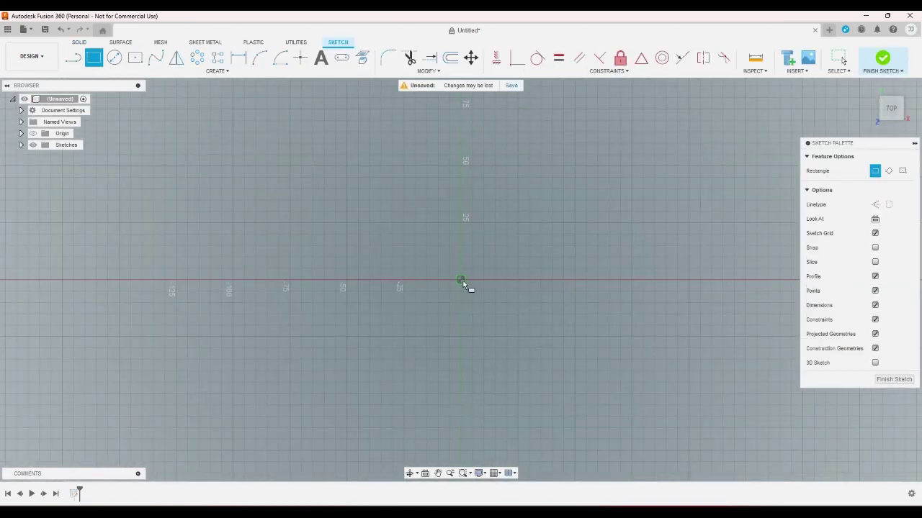
{"action": "left_click", "coordinate": [462, 280]}
{"action": "left_click", "coordinate": [580, 214]}
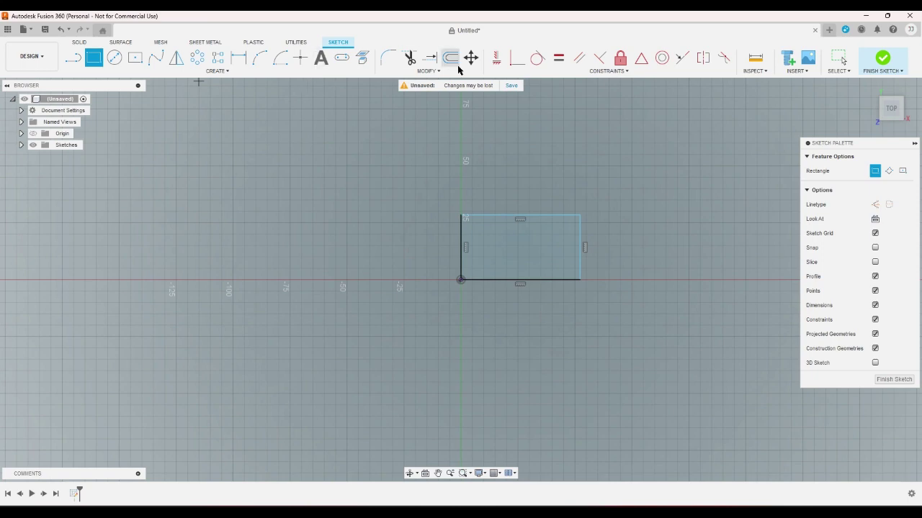
{"action": "left_click", "coordinate": [883, 58]}
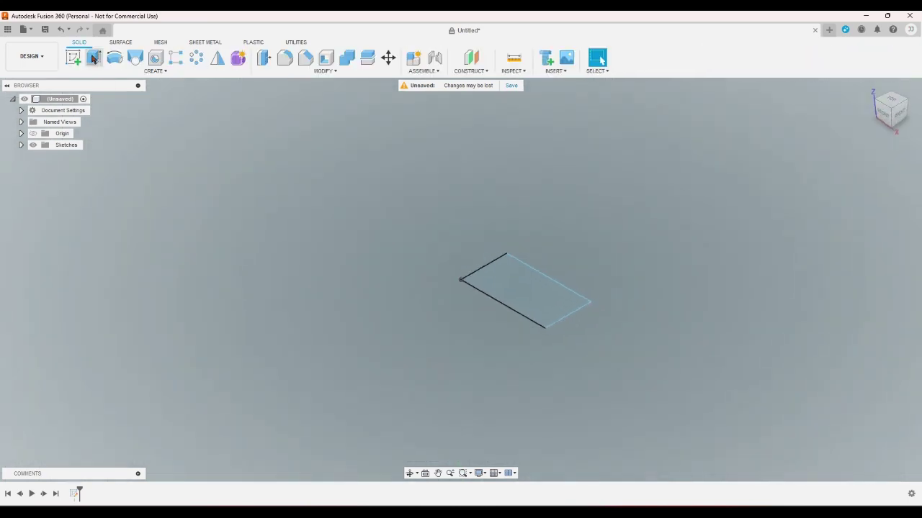
Extrude the rectangle profile 1 mm as a new body.
{"action": "left_click", "coordinate": [92, 59]}
{"action": "left_click", "coordinate": [539, 284]}
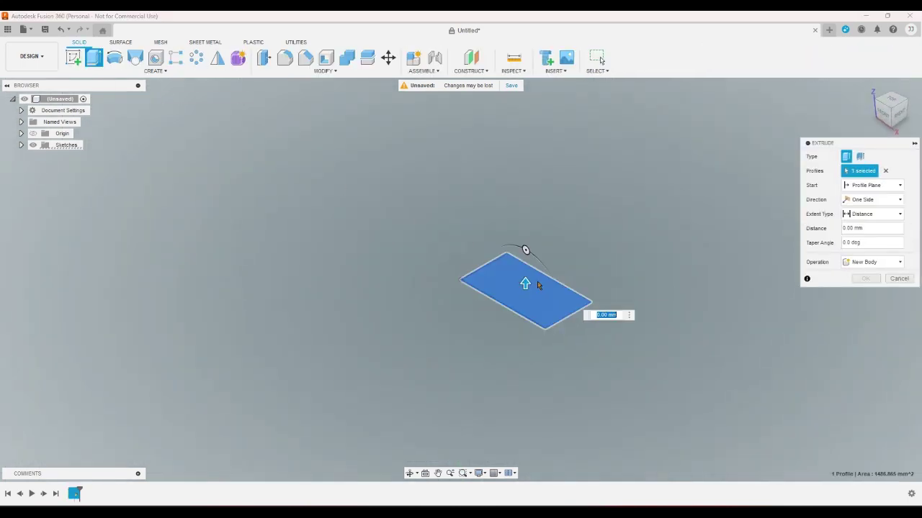
{"action": "type", "text": "1"}
{"action": "key", "text": "Return"}
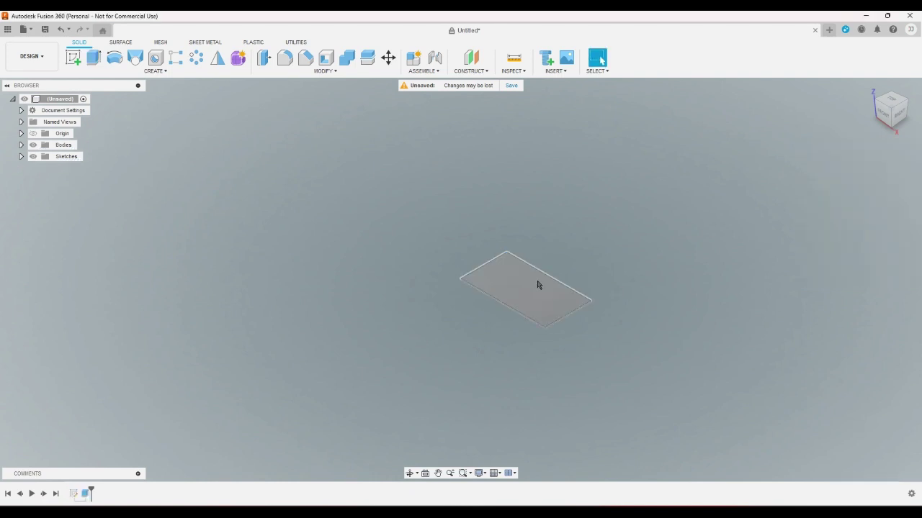
Start a sketch on the plate's top face and place a text frame inside the plate outline.
{"action": "left_click", "coordinate": [72, 57]}
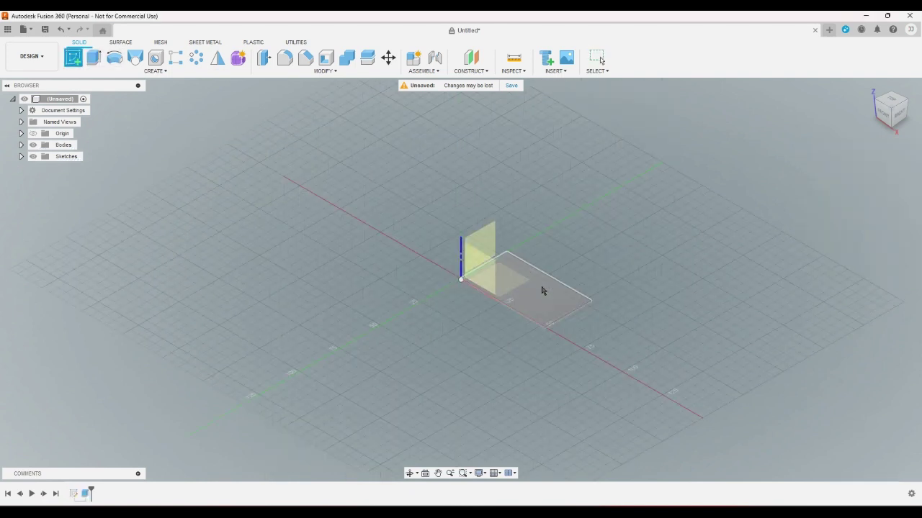
{"action": "left_click", "coordinate": [542, 291]}
{"action": "left_click", "coordinate": [321, 57]}
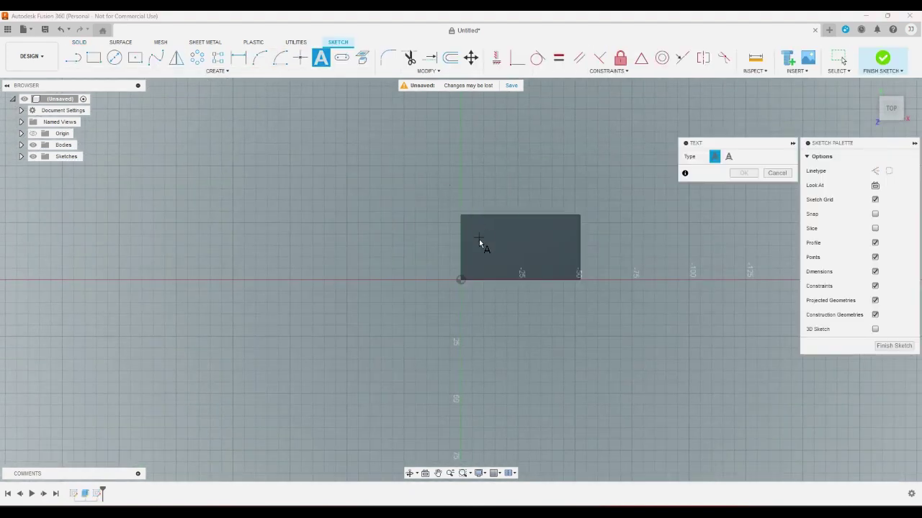
{"action": "left_click", "coordinate": [530, 224]}
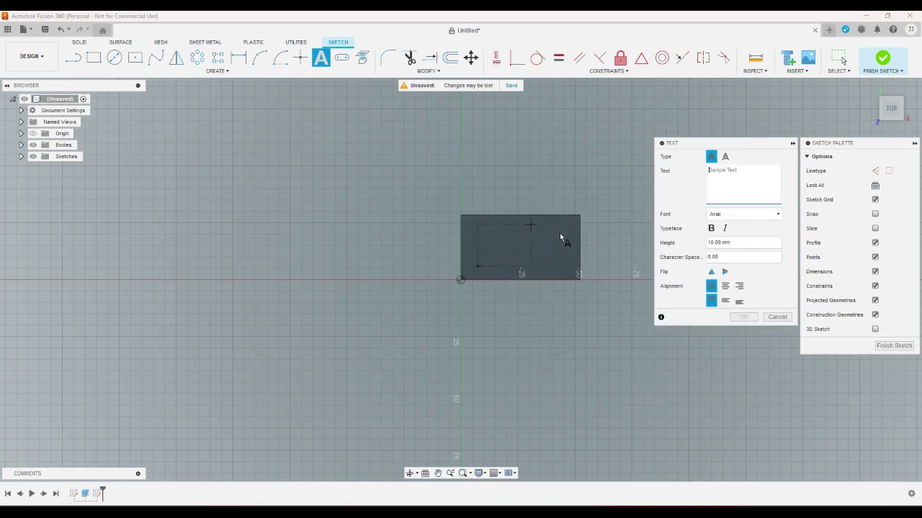
Set the font of the sketch text to InvertedStencil.
{"action": "left_click", "coordinate": [770, 216]}
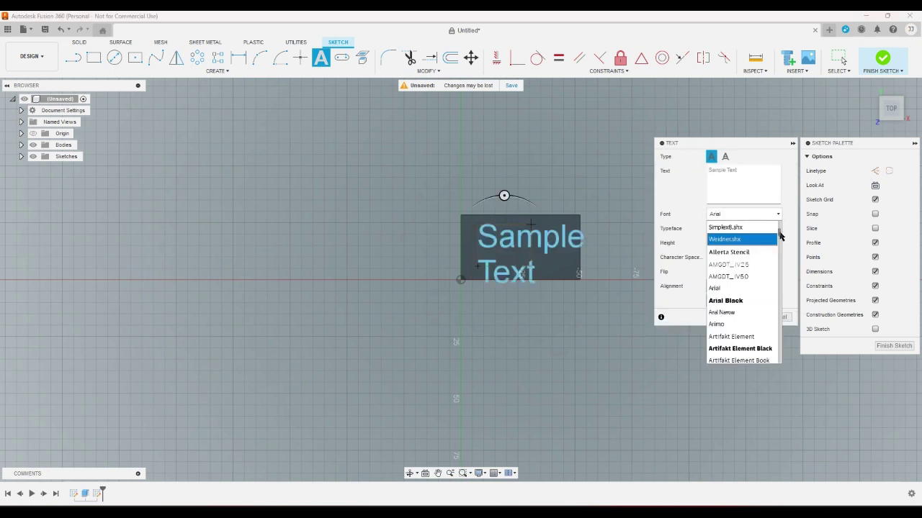
{"action": "left_click_drag", "start_coordinate": [780, 237], "coordinate": [778, 291]}
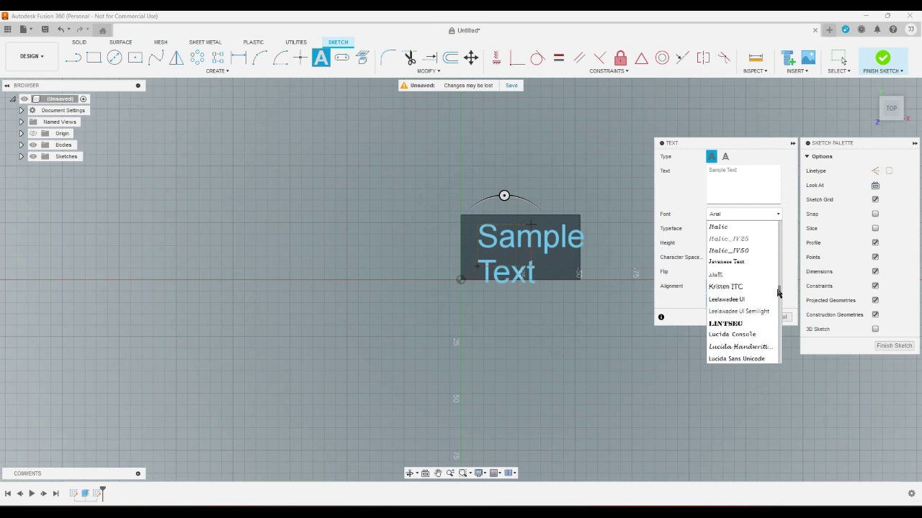
{"action": "scroll", "coordinate": [768, 282], "scroll_direction": "up", "scroll_amount": 4}
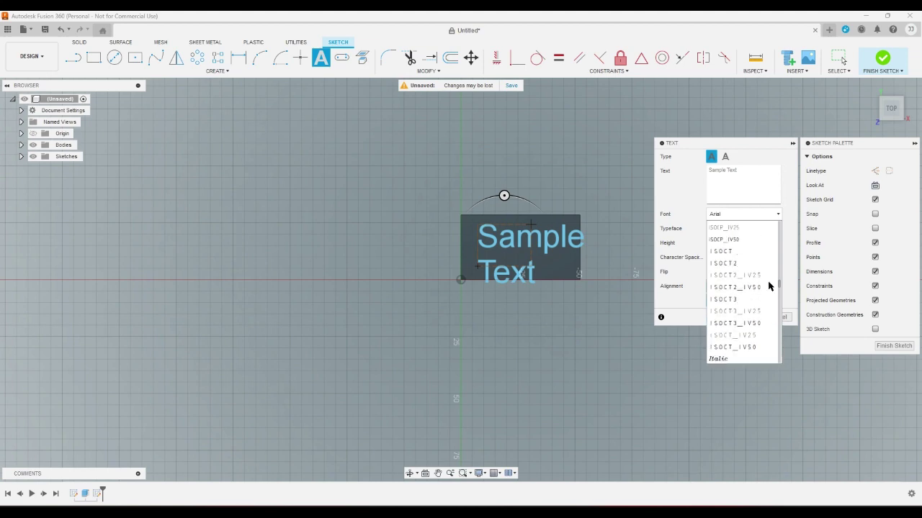
{"action": "scroll", "coordinate": [769, 286], "scroll_direction": "up", "scroll_amount": 3}
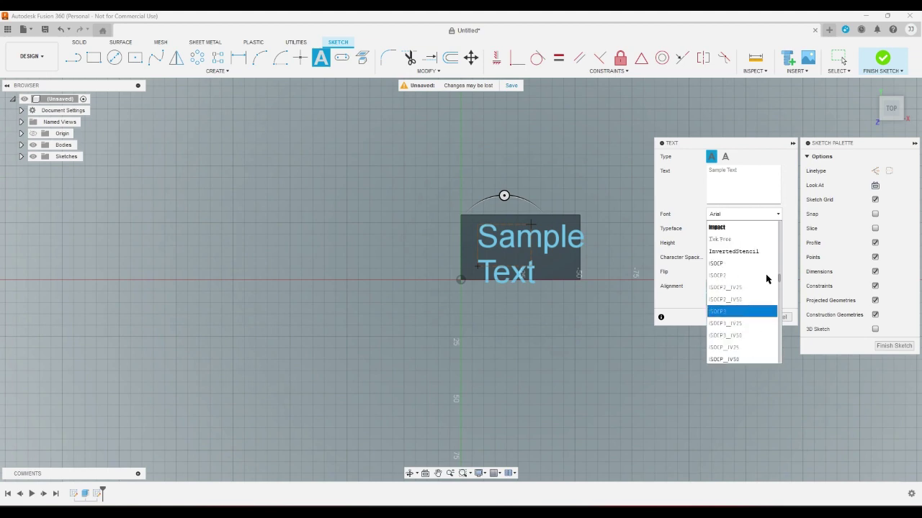
{"action": "left_click", "coordinate": [751, 252]}
{"action": "left_click", "coordinate": [732, 189]}
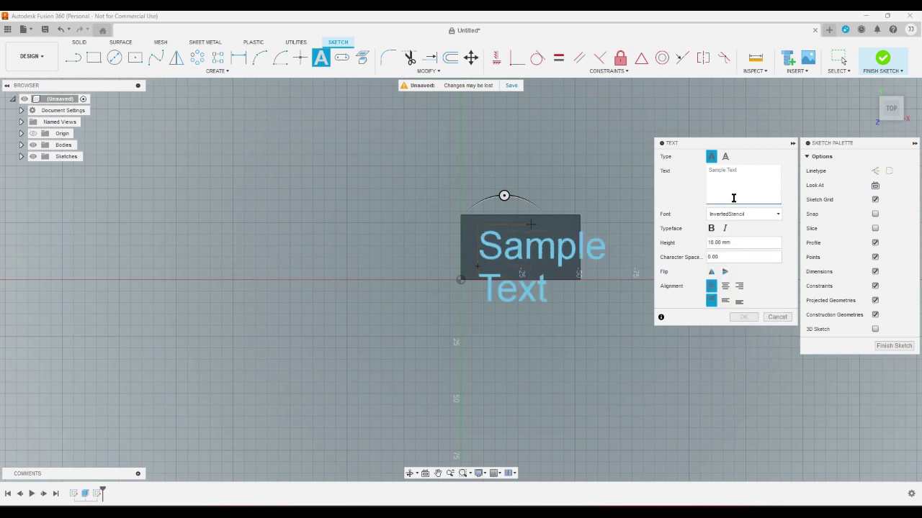
Set the text height to 5 mm, enter AAA as the text and create it.
{"action": "left_click", "coordinate": [754, 242]}
{"action": "type", "text": "5"}
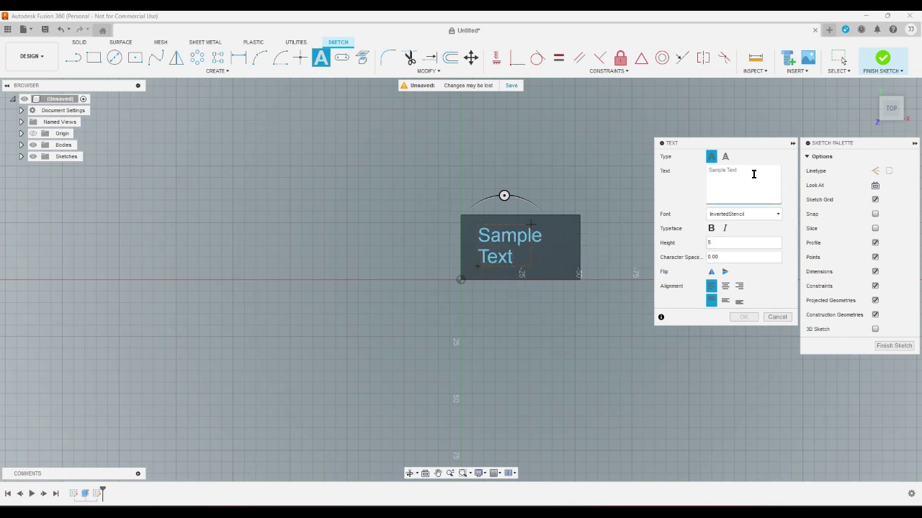
{"action": "left_click", "coordinate": [753, 175]}
{"action": "type", "text": "A"}
{"action": "type", "text": "AA"}
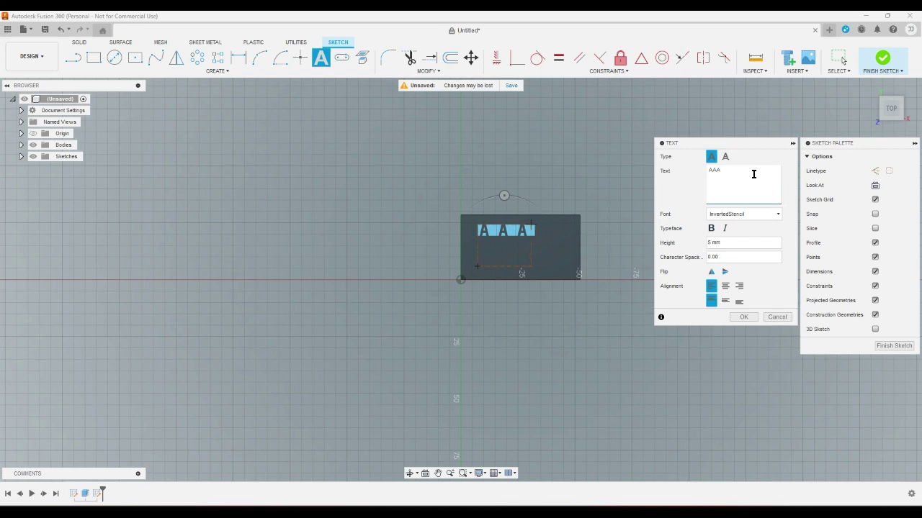
{"action": "left_click", "coordinate": [744, 316]}
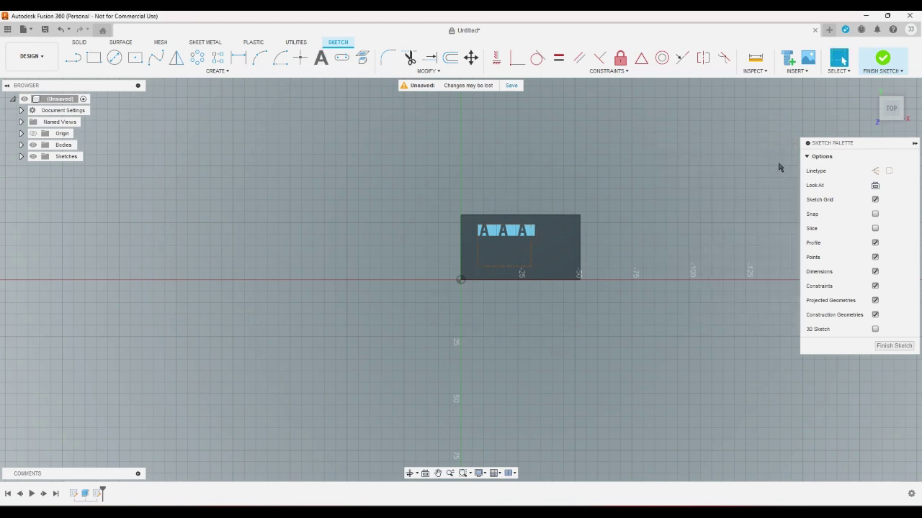
Edit the sketch text to add a second line AAA and a third line A below the existing line.
{"action": "double_click", "coordinate": [529, 236]}
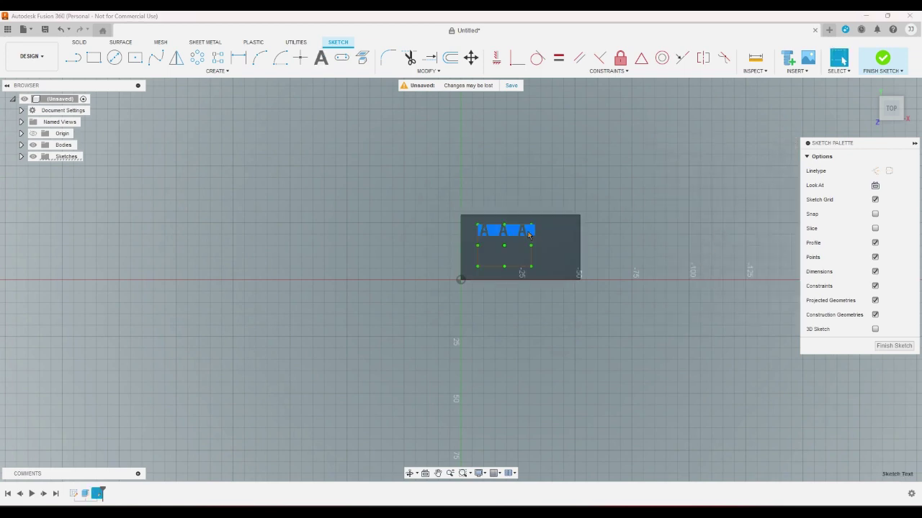
{"action": "left_click", "coordinate": [752, 179]}
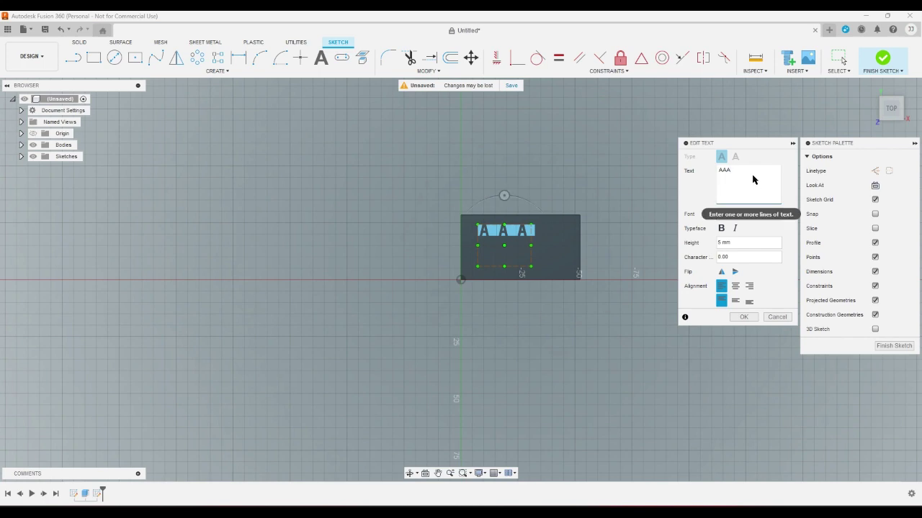
{"action": "type", "text": "AAA"}
{"action": "key", "text": "Return"}
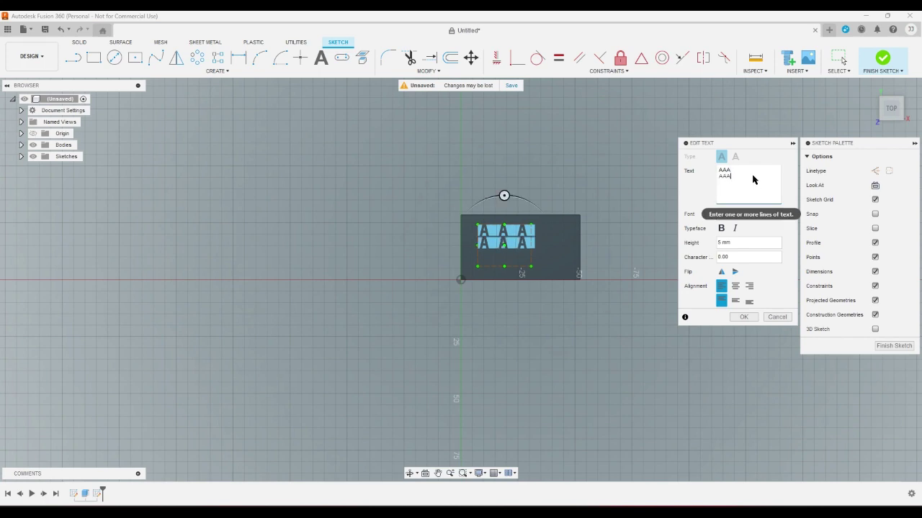
{"action": "type", "text": "A"}
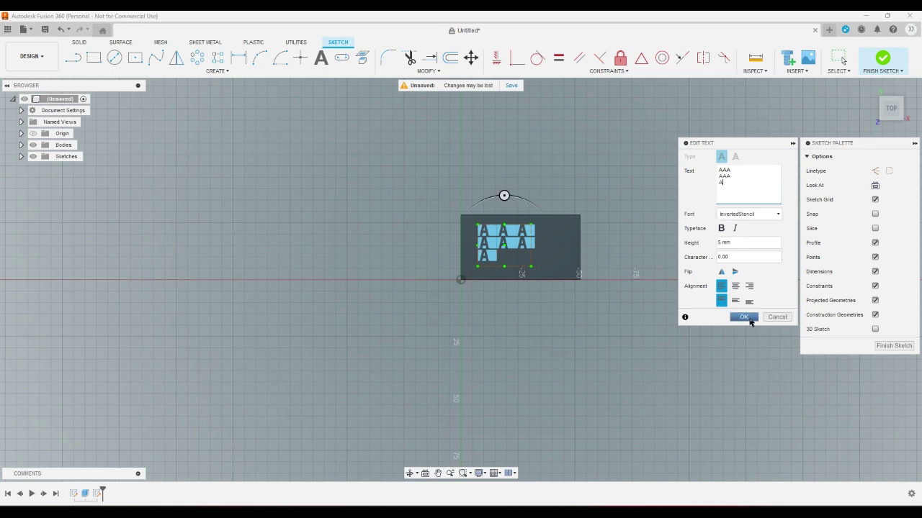
{"action": "left_click", "coordinate": [744, 316]}
Dimension the height of the text frame to 15 mm and finish the sketch.
{"action": "scroll", "coordinate": [514, 255], "scroll_direction": "up", "scroll_amount": 3}
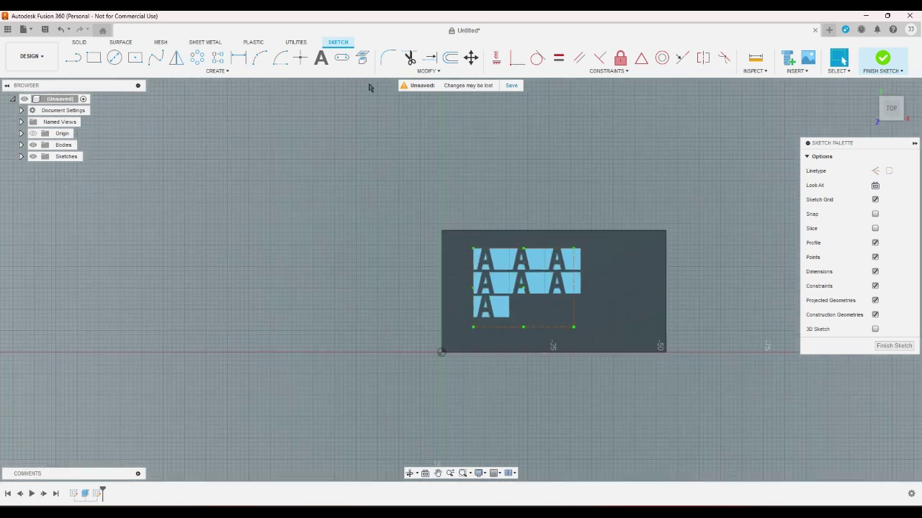
{"action": "key", "text": "r"}
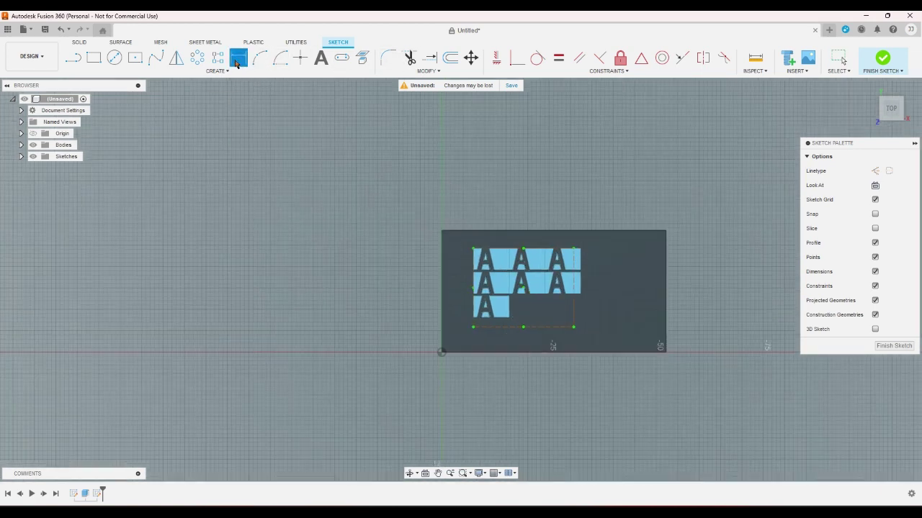
{"action": "left_click", "coordinate": [473, 311]}
{"action": "left_click", "coordinate": [463, 313]}
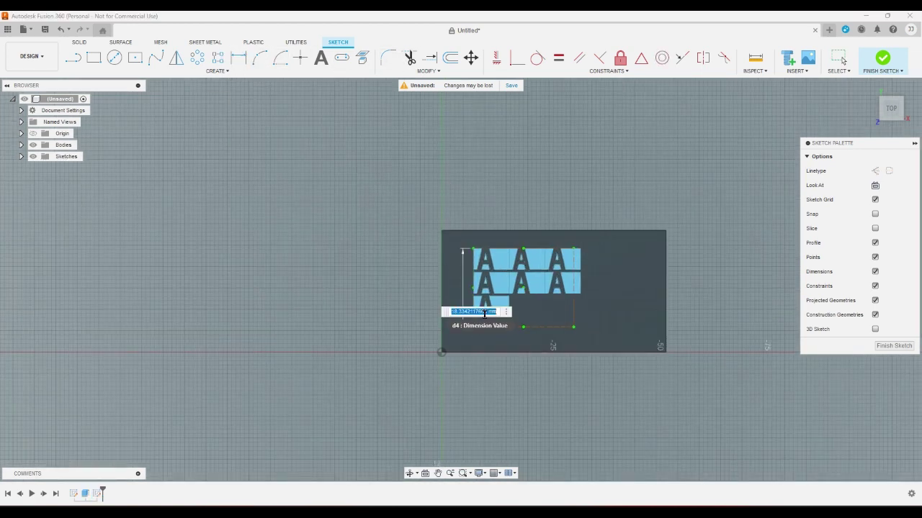
{"action": "type", "text": "15"}
{"action": "key", "text": "Return"}
{"action": "scroll", "coordinate": [497, 331], "scroll_direction": "up", "scroll_amount": 3}
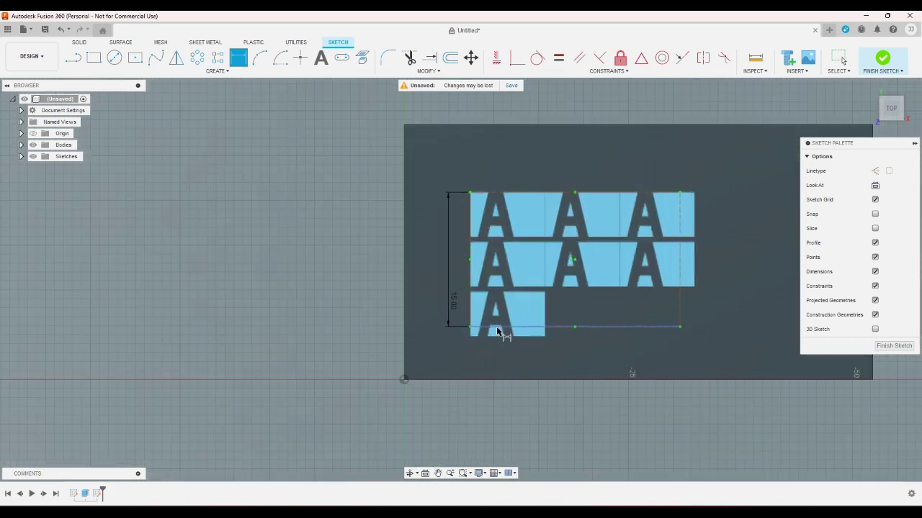
{"action": "scroll", "coordinate": [497, 331], "scroll_direction": "up", "scroll_amount": 2}
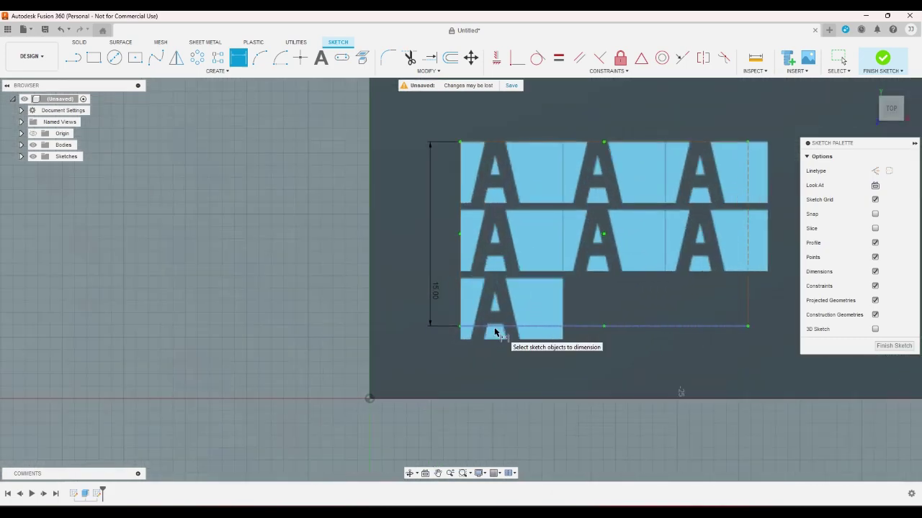
{"action": "right_click", "coordinate": [401, 338]}
{"action": "left_click", "coordinate": [331, 331]}
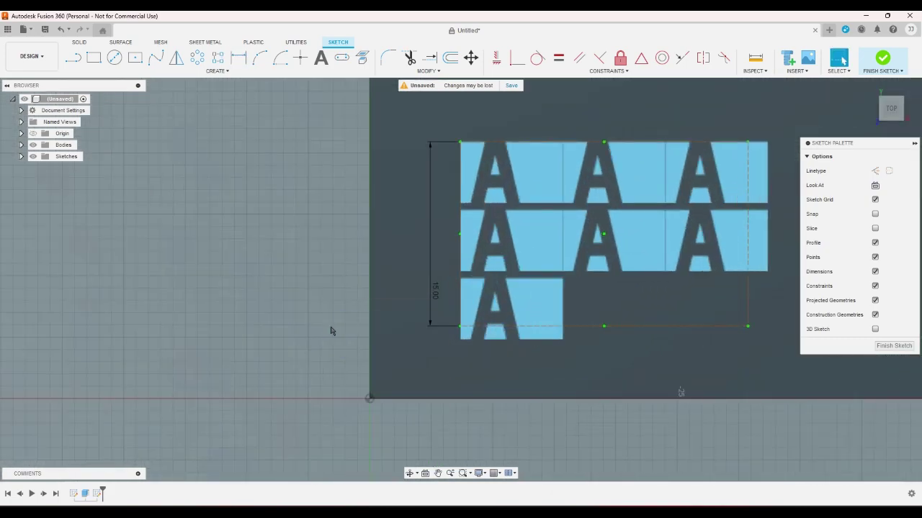
{"action": "scroll", "coordinate": [331, 330], "scroll_direction": "down", "scroll_amount": 1}
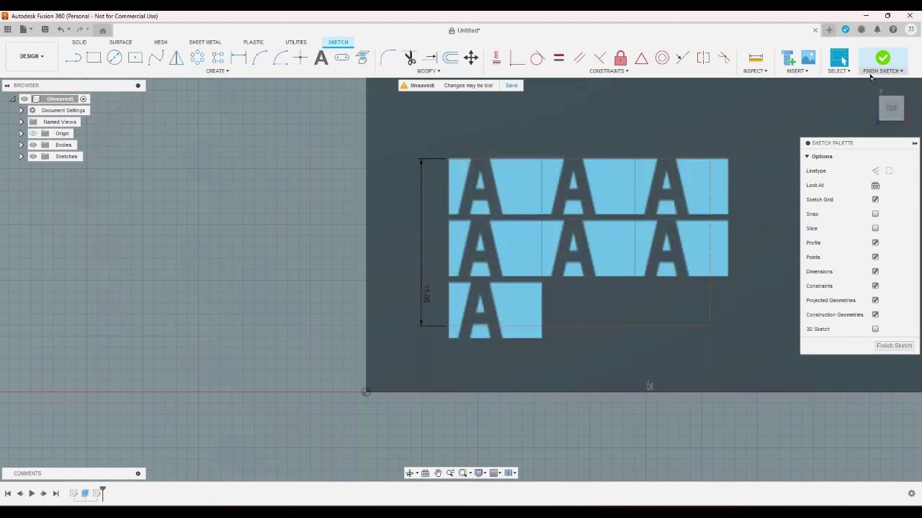
{"action": "left_click", "coordinate": [876, 66]}
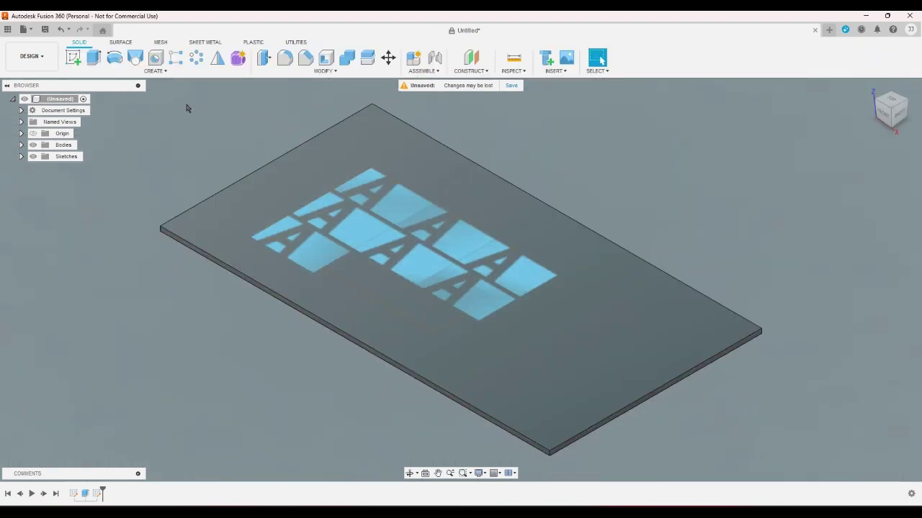
{"action": "left_click", "coordinate": [94, 59]}
{"action": "left_click", "coordinate": [323, 207]}
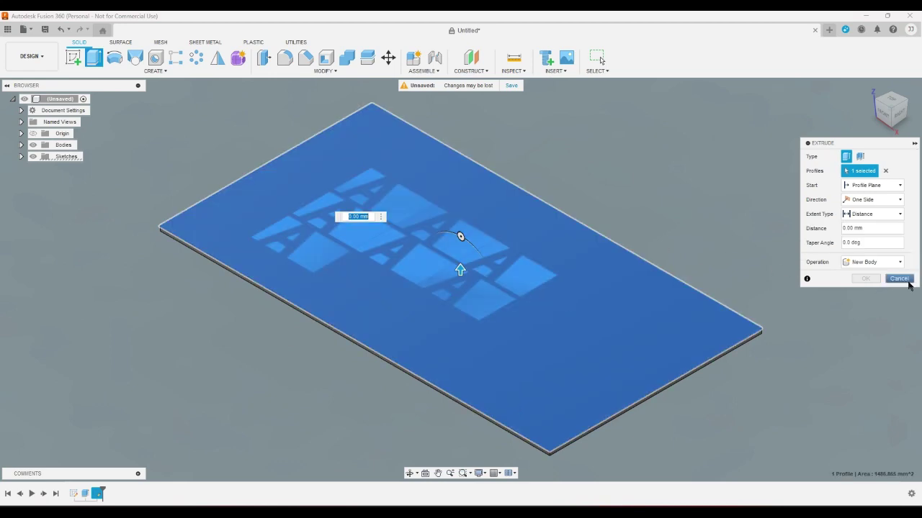
{"action": "left_click", "coordinate": [899, 278]}
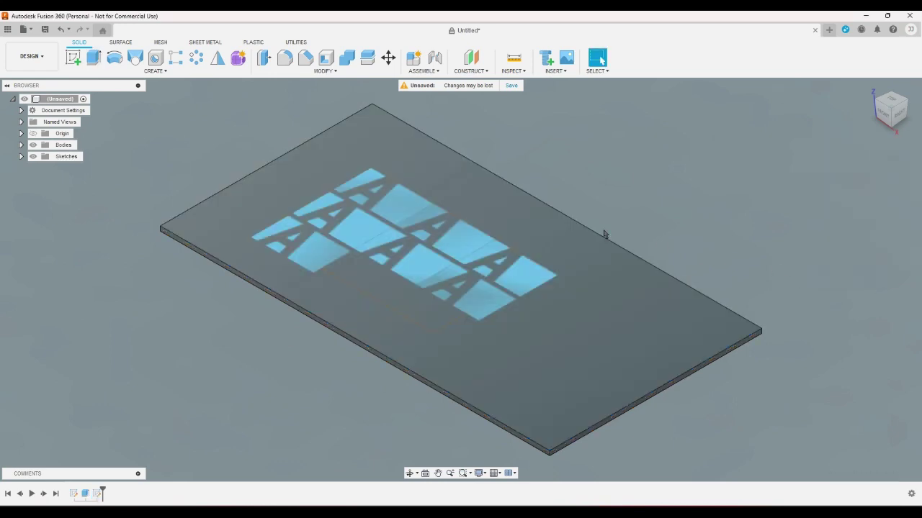
Extrude the sketch text -1 mm as a cut through the plate.
{"action": "left_click", "coordinate": [93, 59]}
{"action": "left_click_drag", "start_coordinate": [403, 249], "coordinate": [404, 272]}
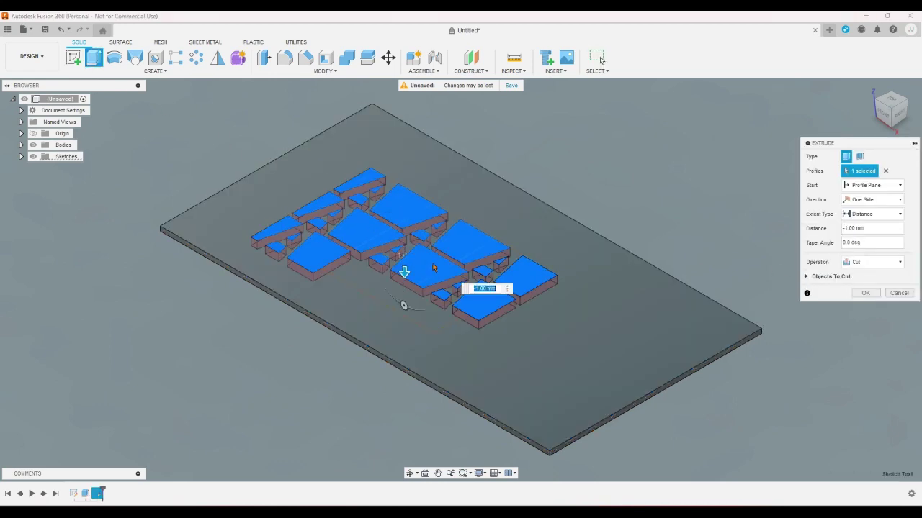
{"action": "left_click", "coordinate": [865, 293]}
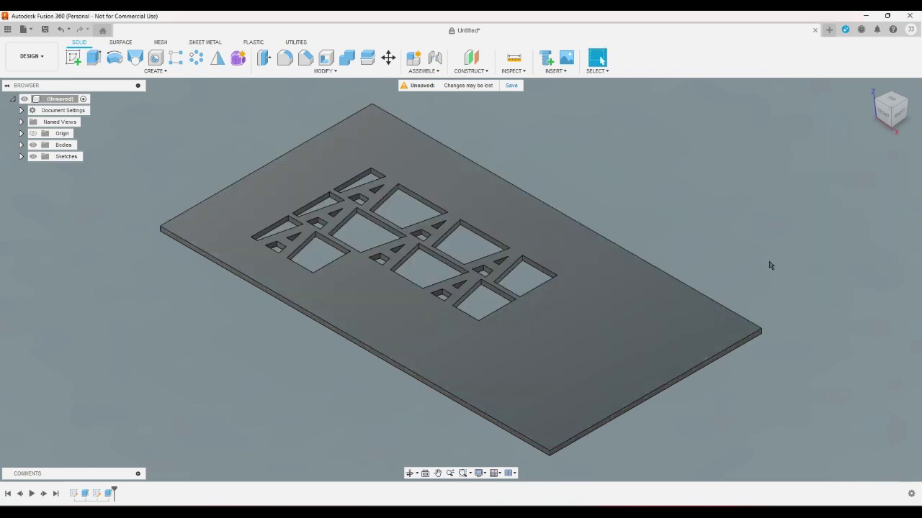
Edit the plate's base sketch, move the rectangle's right edge inward to shorten the plate by about a quarter, and finish the sketch.
{"action": "left_click", "coordinate": [892, 101]}
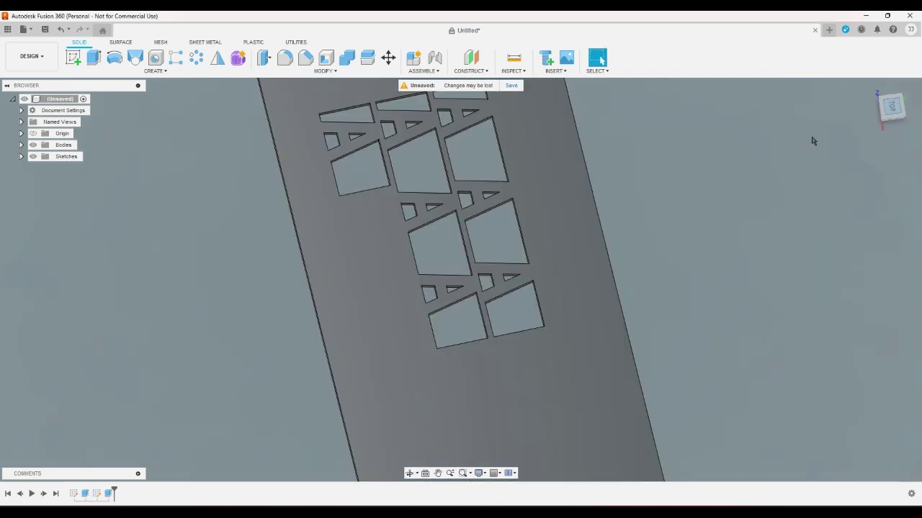
{"action": "left_click", "coordinate": [904, 86]}
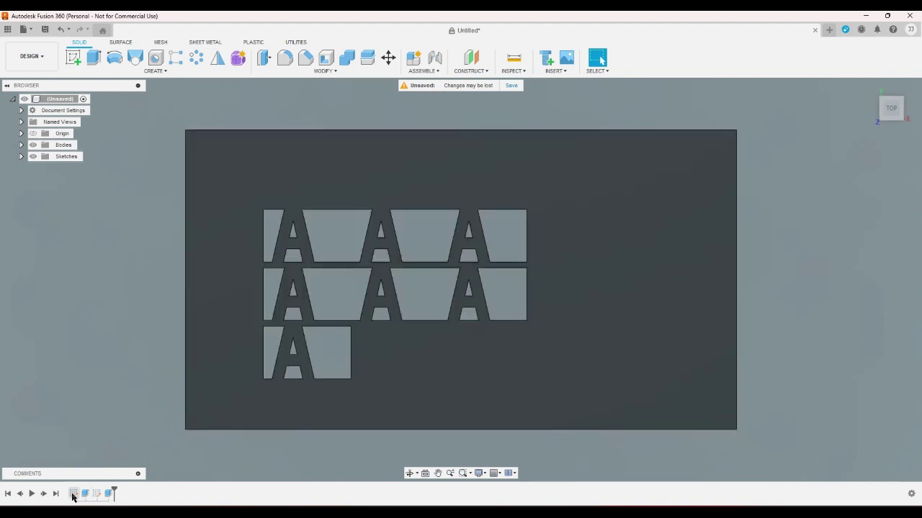
{"action": "left_click", "coordinate": [74, 495]}
{"action": "double_click", "coordinate": [74, 495]}
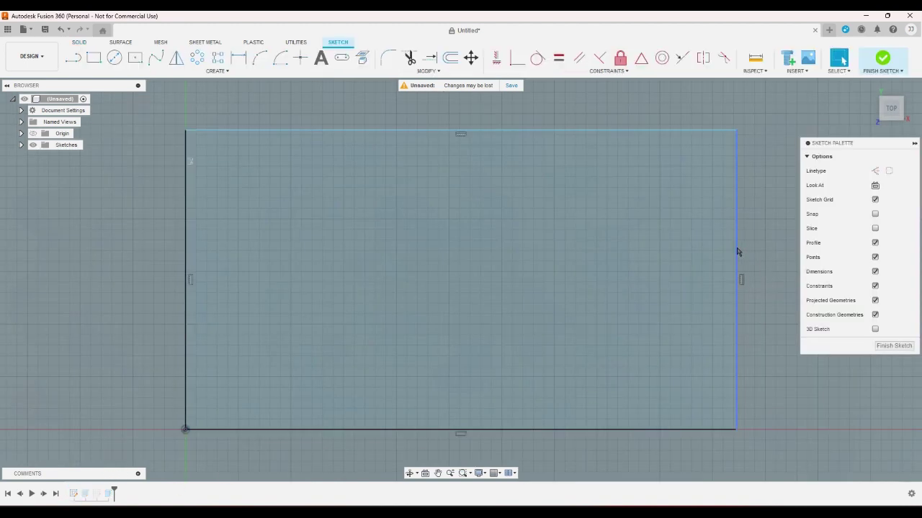
{"action": "left_click_drag", "start_coordinate": [736, 251], "coordinate": [608, 251]}
{"action": "left_click", "coordinate": [883, 58]}
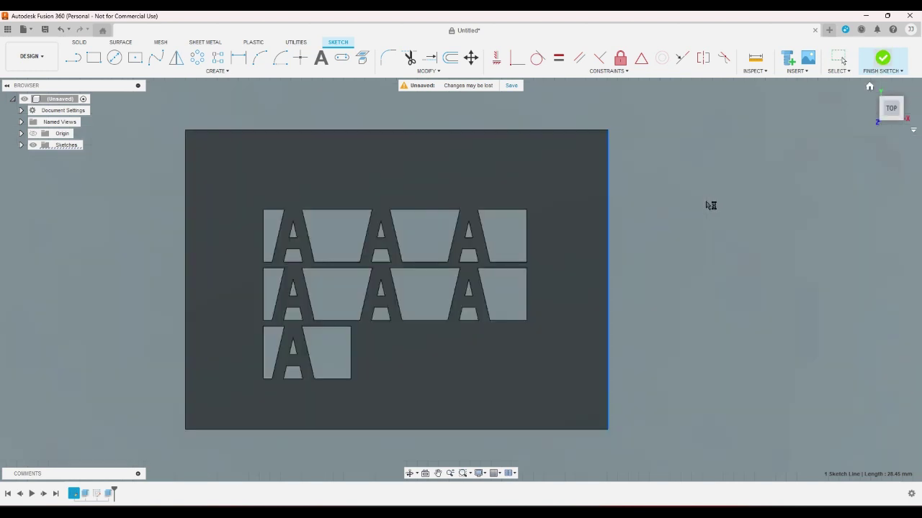
Edit the plate's base extrusion and set its distance to 0.4 mm.
{"action": "double_click", "coordinate": [85, 496]}
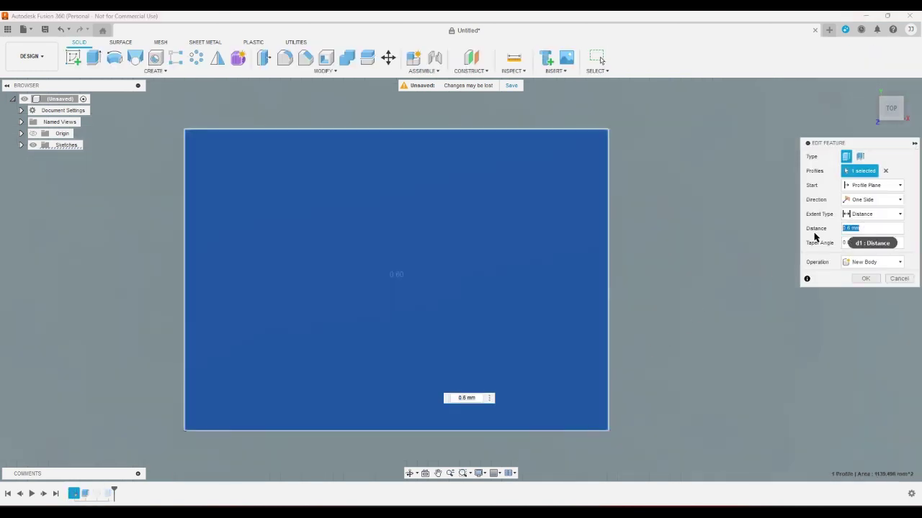
{"action": "type", "text": "3"}
{"action": "key", "text": "Return"}
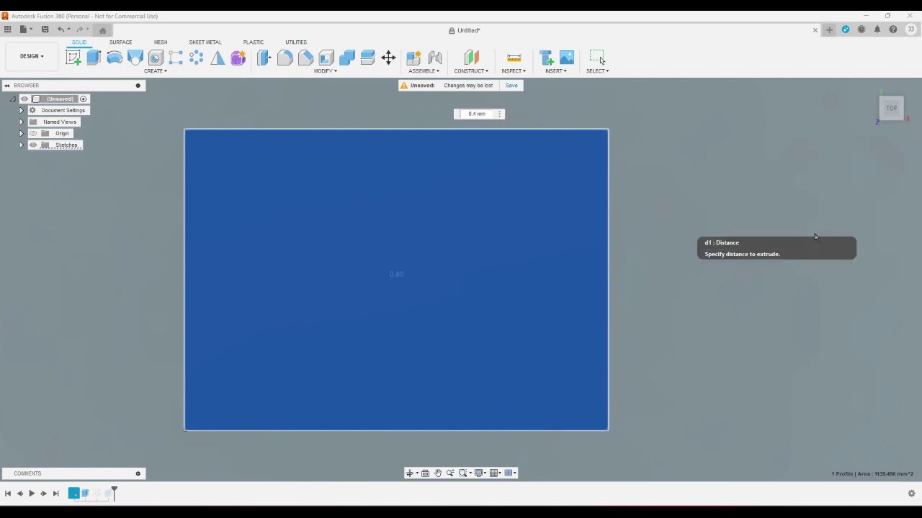
{"action": "left_click", "coordinate": [868, 85]}
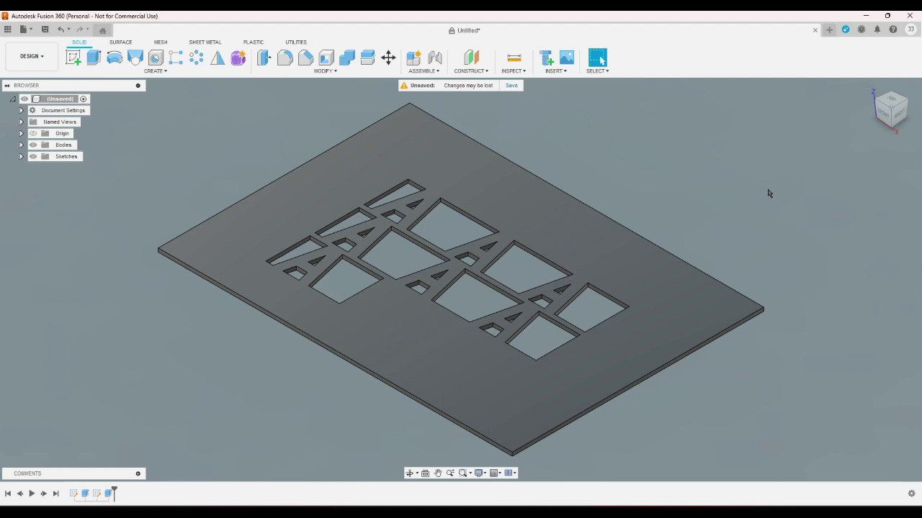
Start a sketch on the plate's top face and measure the left leg width of the middle row's first A.
{"action": "left_click", "coordinate": [81, 61]}
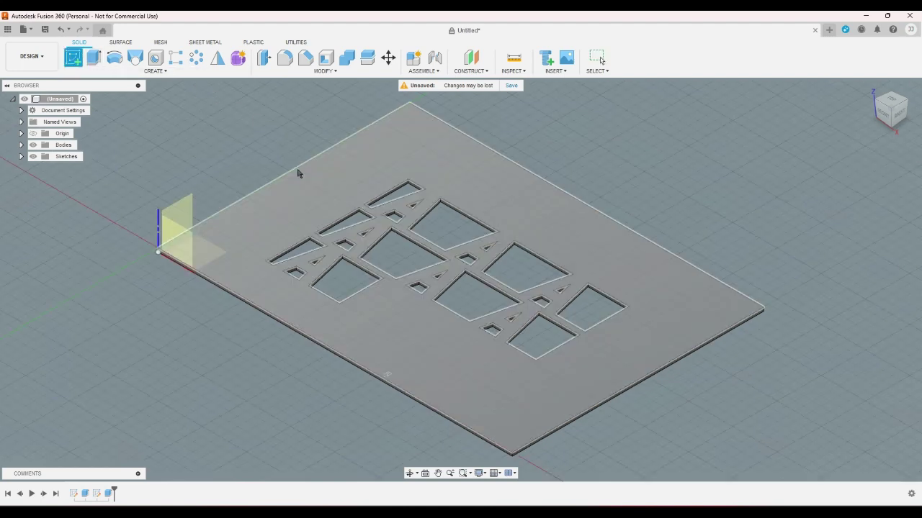
{"action": "left_click", "coordinate": [299, 173]}
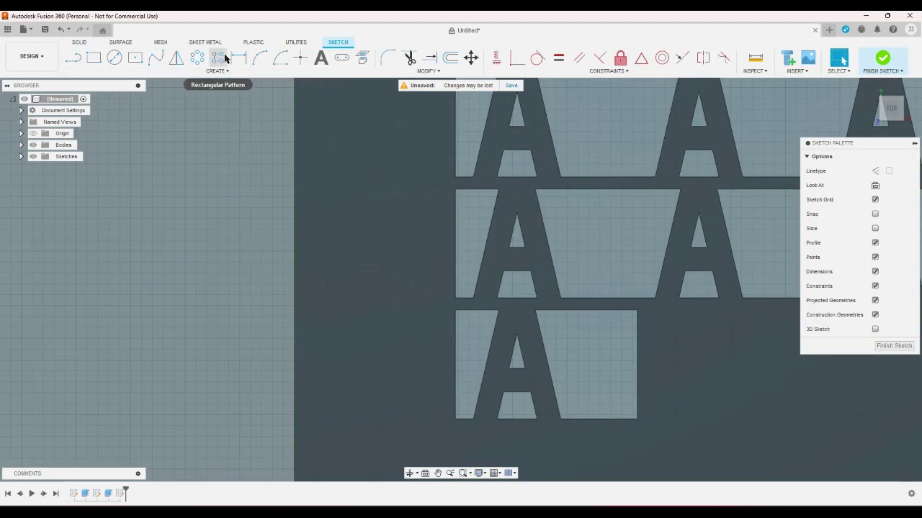
{"action": "left_click", "coordinate": [238, 58]}
{"action": "scroll", "coordinate": [490, 252], "scroll_direction": "up", "scroll_amount": 2}
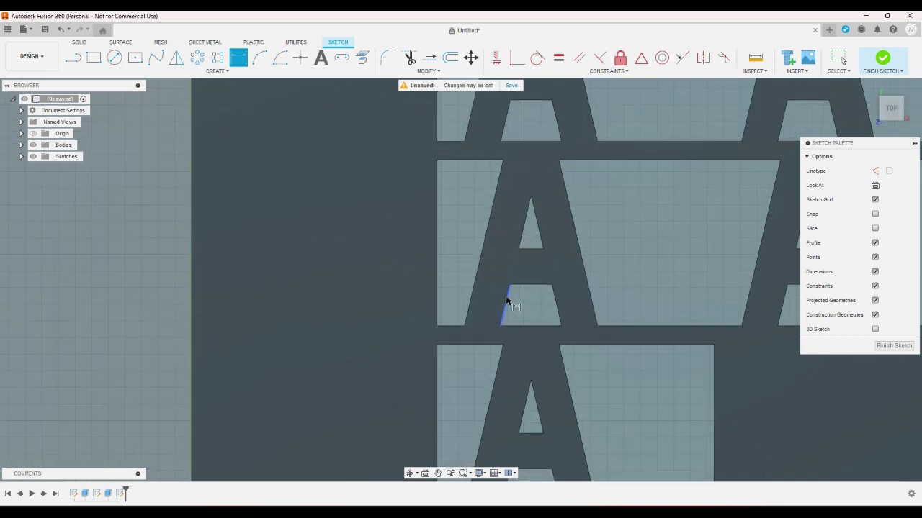
{"action": "left_click", "coordinate": [505, 297]}
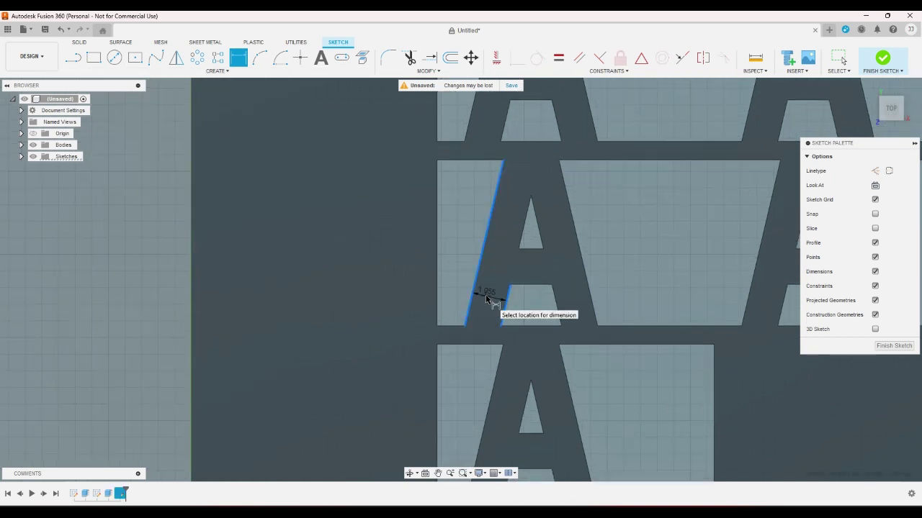
{"action": "right_click", "coordinate": [486, 299]}
{"action": "key", "text": "Escape"}
{"action": "key", "text": "Escape"}
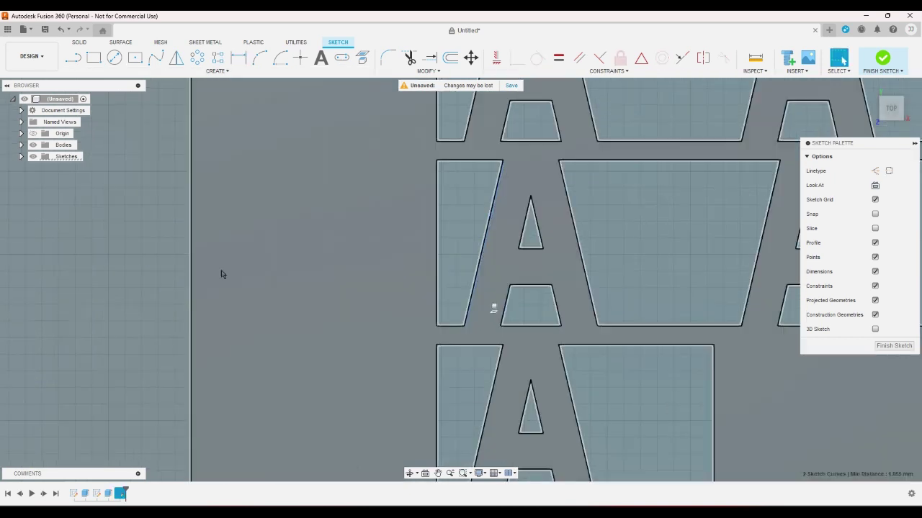
{"action": "scroll", "coordinate": [494, 308], "scroll_direction": "down", "scroll_amount": 2}
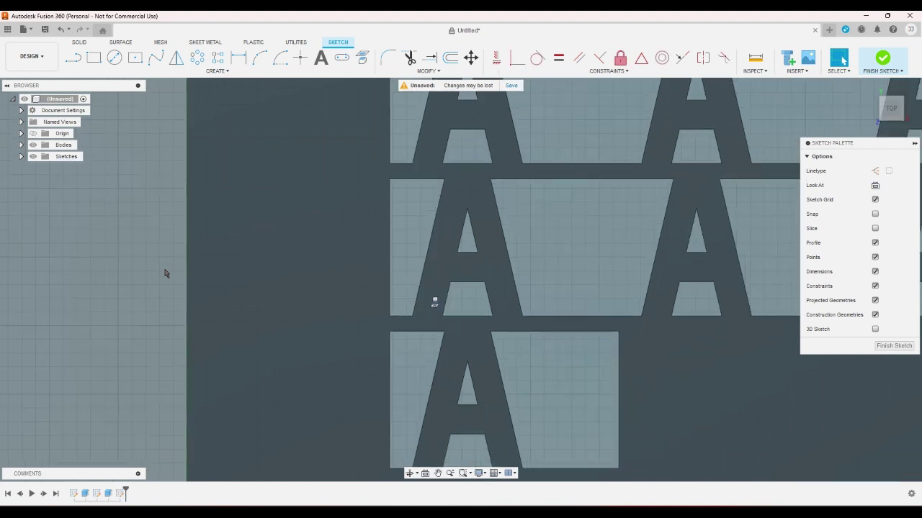
Measure the base width of the triangular opening in the middle row's first A without placing a dimension.
{"action": "key", "text": "d"}
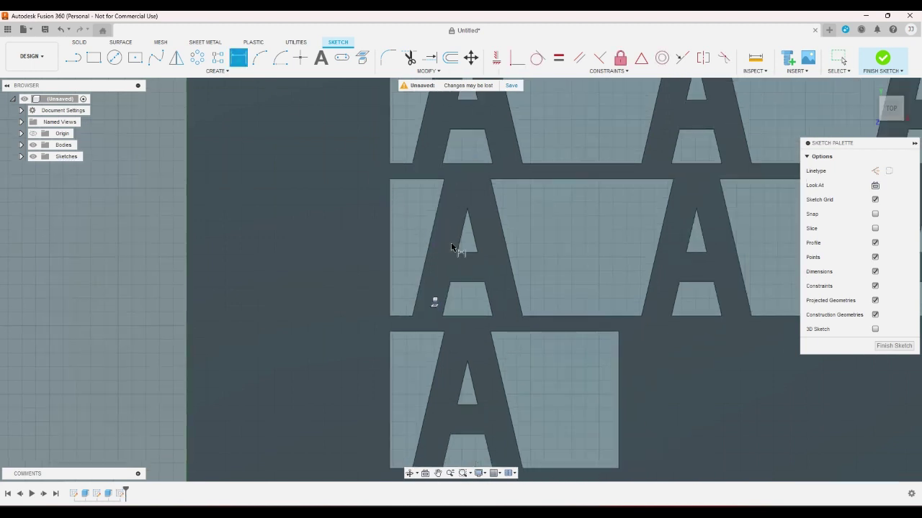
{"action": "left_click", "coordinate": [468, 252]}
{"action": "right_click", "coordinate": [470, 270]}
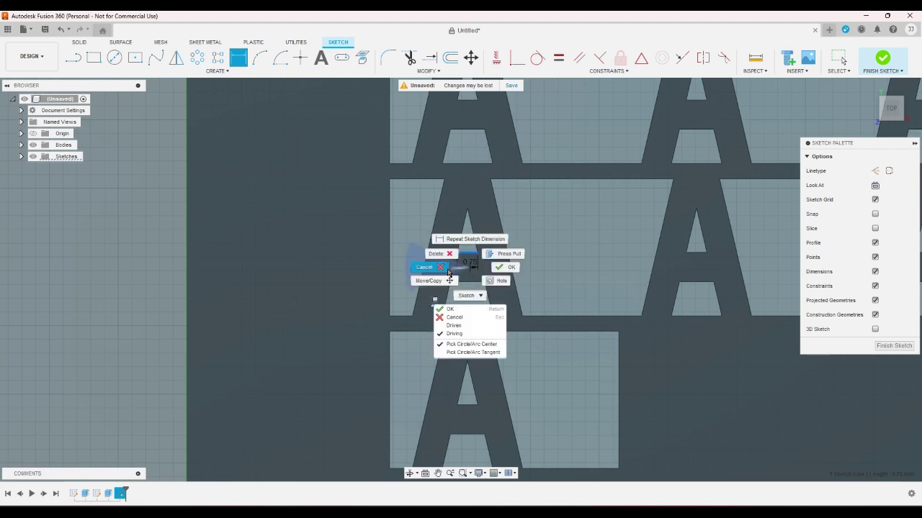
{"action": "key", "text": "Escape"}
{"action": "key", "text": "Escape"}
{"action": "scroll", "coordinate": [294, 339], "scroll_direction": "down", "scroll_amount": 2}
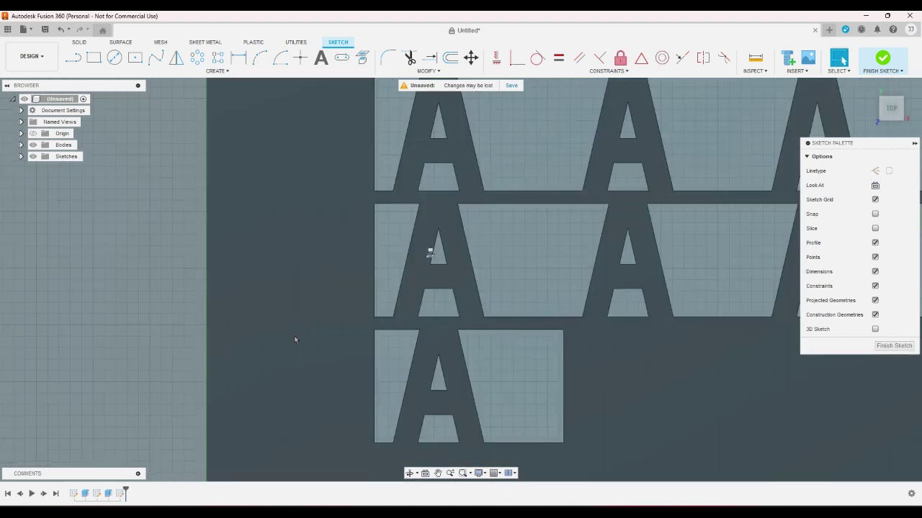
Measure the slanted right edge of the same triangular opening without placing a dimension.
{"action": "scroll", "coordinate": [458, 233], "scroll_direction": "up", "scroll_amount": 2}
{"action": "left_click", "coordinate": [249, 63]}
{"action": "scroll", "coordinate": [401, 278], "scroll_direction": "up", "scroll_amount": 2}
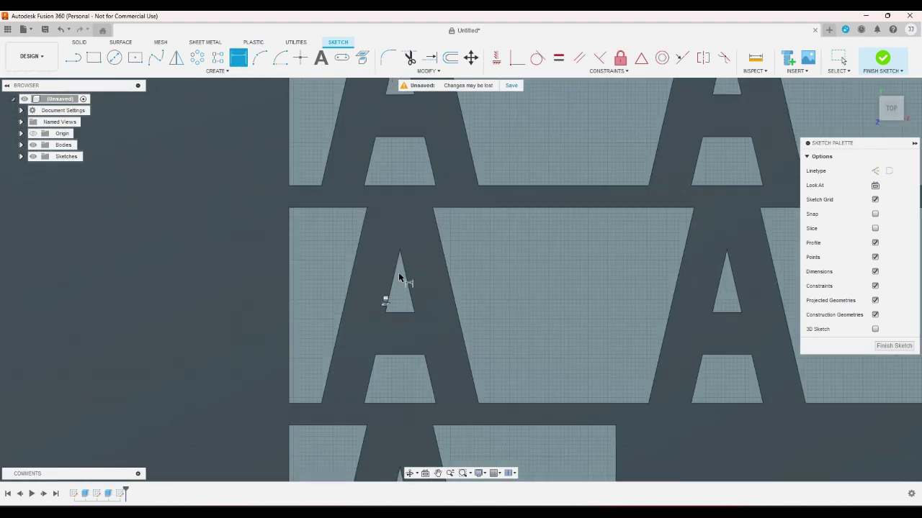
{"action": "left_click", "coordinate": [407, 281]}
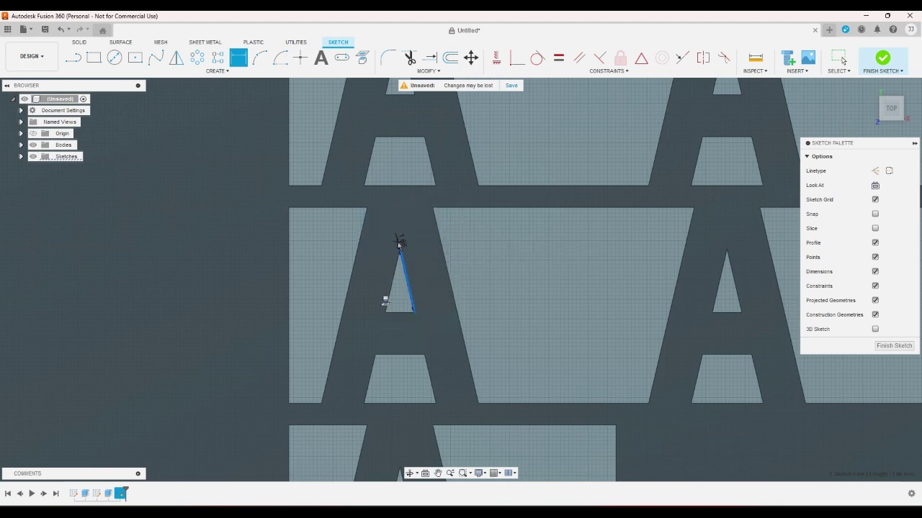
{"action": "key", "text": "Escape"}
{"action": "scroll", "coordinate": [435, 263], "scroll_direction": "down", "scroll_amount": 6}
{"action": "scroll", "coordinate": [252, 313], "scroll_direction": "down", "scroll_amount": 3}
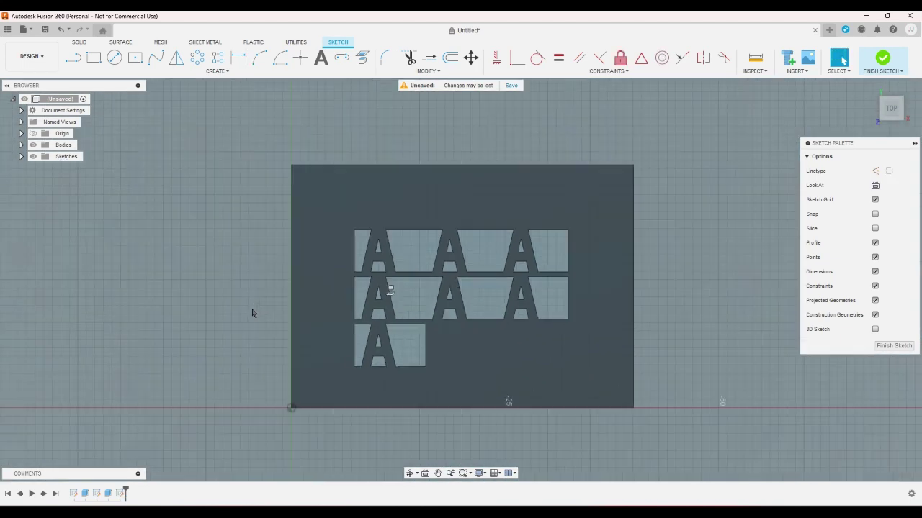
{"action": "scroll", "coordinate": [252, 313], "scroll_direction": "up", "scroll_amount": 1}
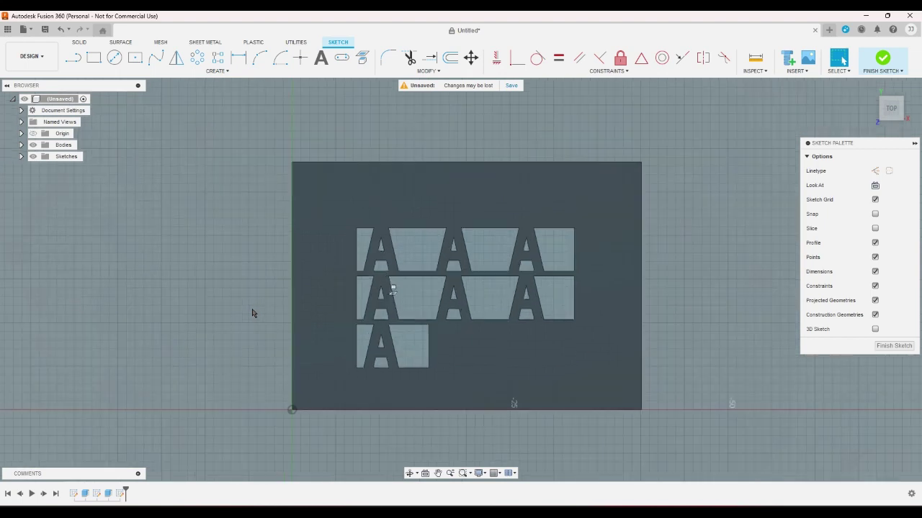
{"action": "scroll", "coordinate": [468, 297], "scroll_direction": "up", "scroll_amount": 1}
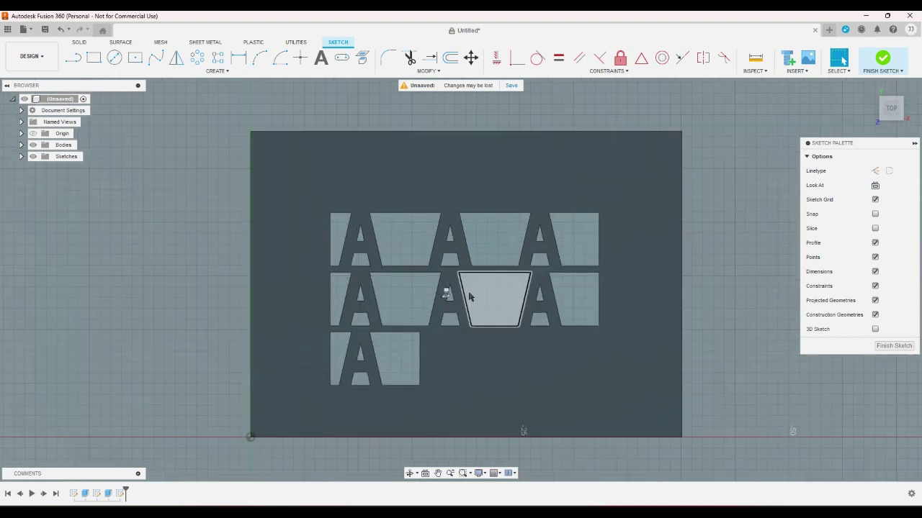
{"action": "scroll", "coordinate": [411, 275], "scroll_direction": "up", "scroll_amount": 2}
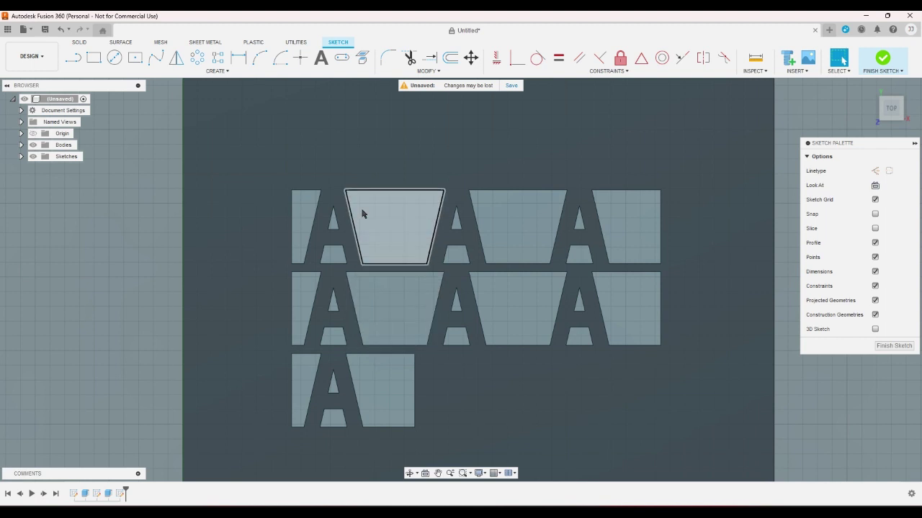
{"action": "scroll", "coordinate": [361, 228], "scroll_direction": "down", "scroll_amount": 2}
Add a sketch text "f" in the InvertedStencil font at 5 mm height on the plate above the top row of A's.
{"action": "left_click", "coordinate": [870, 87]}
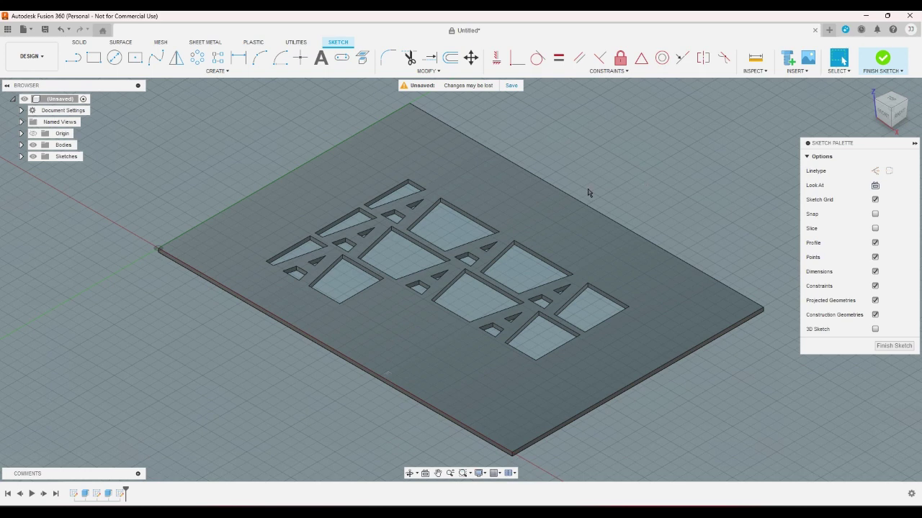
{"action": "left_click", "coordinate": [321, 57]}
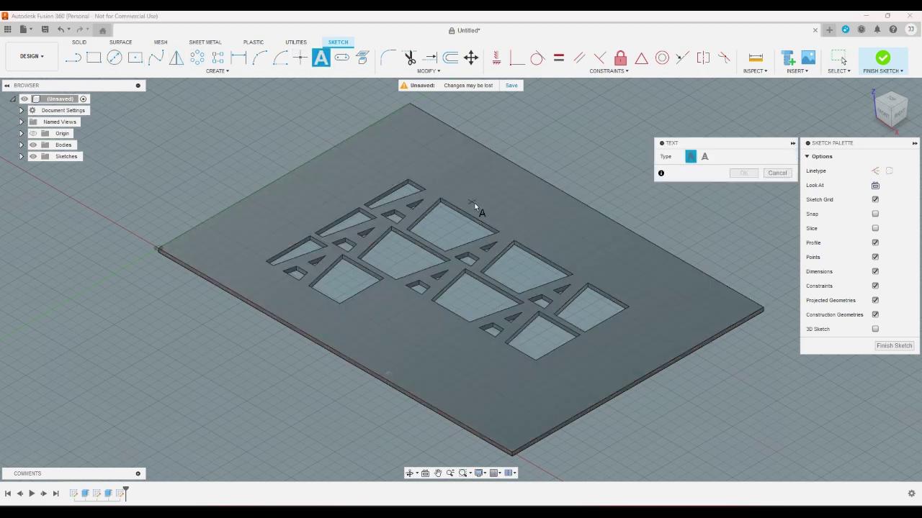
{"action": "left_click", "coordinate": [777, 173]}
{"action": "left_click", "coordinate": [321, 60]}
{"action": "left_click", "coordinate": [509, 213]}
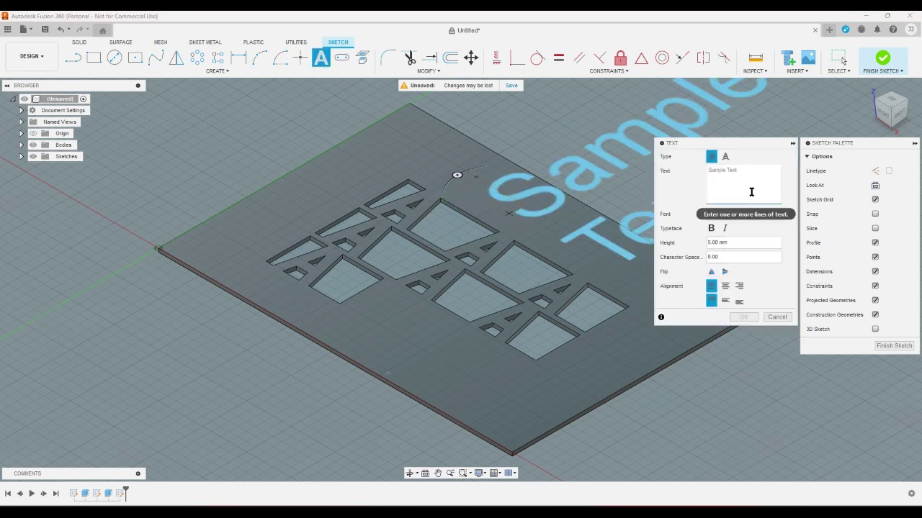
{"action": "type", "text": "f"}
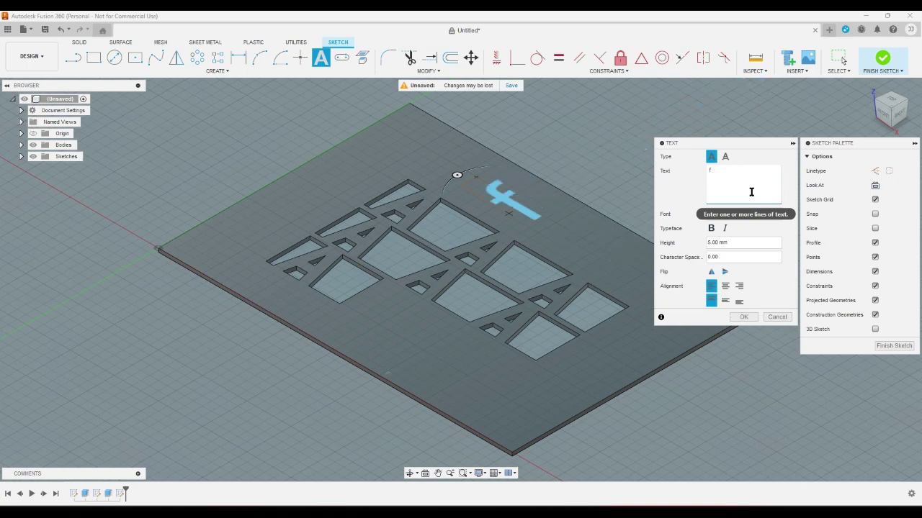
{"action": "left_click", "coordinate": [744, 317]}
{"action": "left_click", "coordinate": [890, 101]}
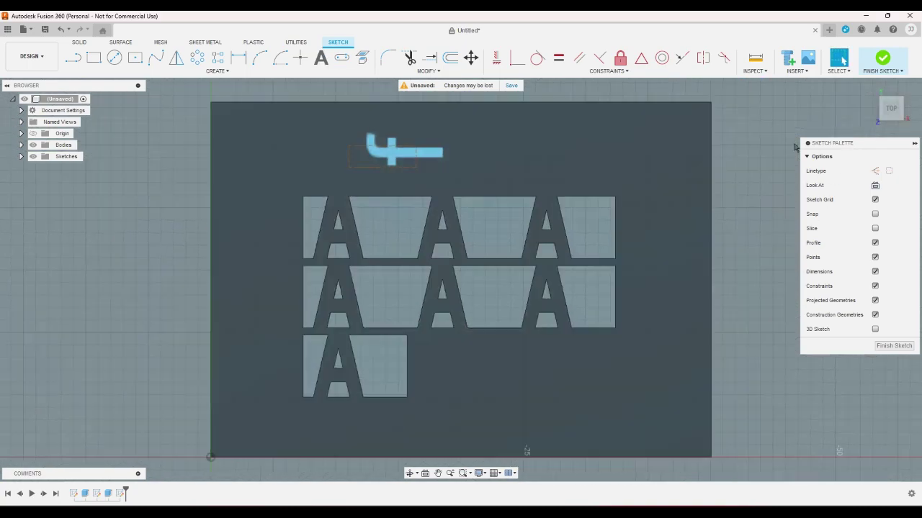
Shift the sideways f text slightly and stretch the lower corner of its text frame toward the top row of A's.
{"action": "scroll", "coordinate": [461, 182], "scroll_direction": "up", "scroll_amount": 5}
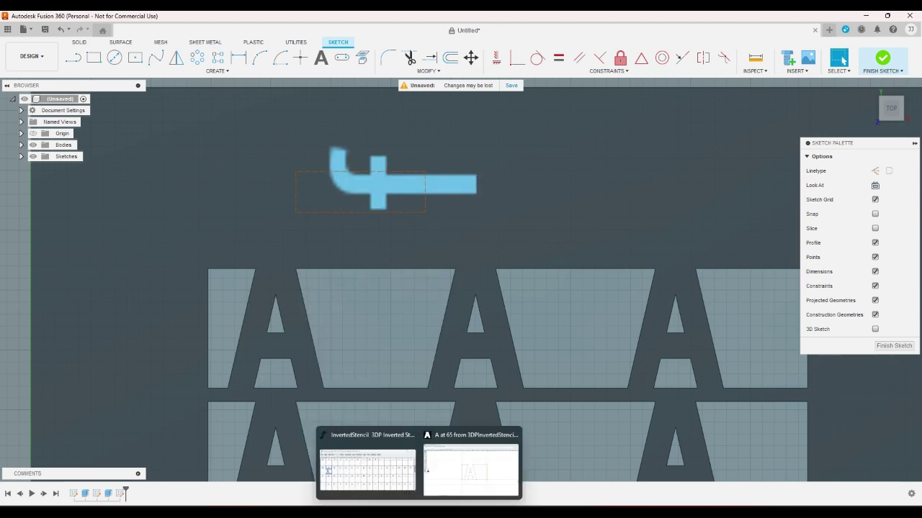
{"action": "left_click", "coordinate": [444, 190]}
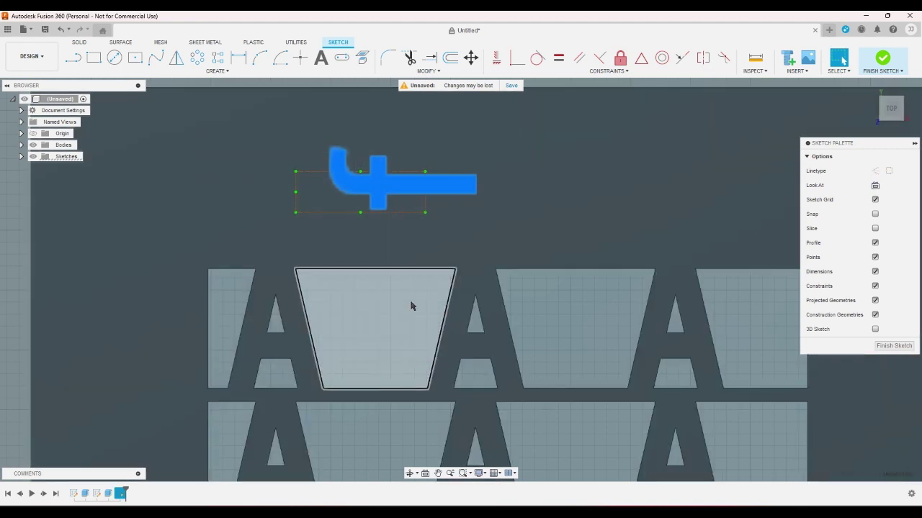
{"action": "left_click", "coordinate": [411, 305]}
{"action": "scroll", "coordinate": [411, 305], "scroll_direction": "down", "scroll_amount": 4}
{"action": "left_click", "coordinate": [410, 157]}
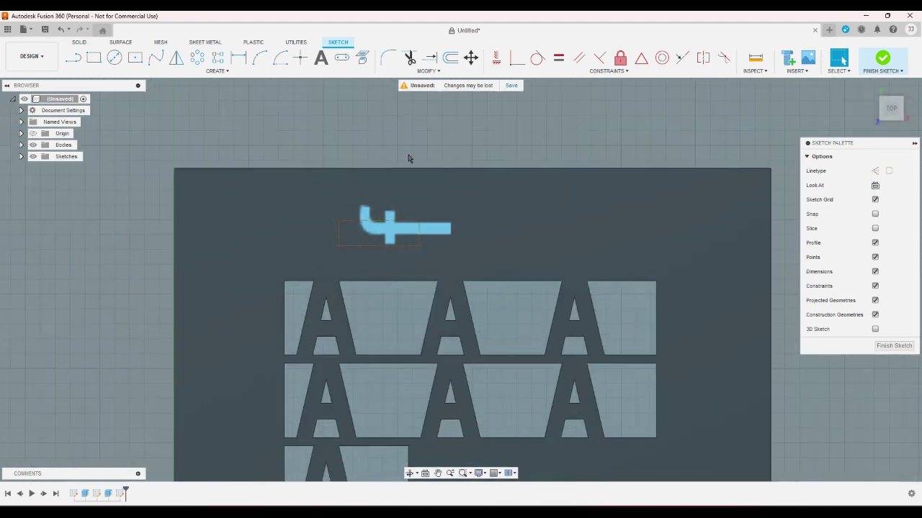
{"action": "scroll", "coordinate": [409, 162], "scroll_direction": "up", "scroll_amount": 4}
{"action": "left_click", "coordinate": [435, 258]}
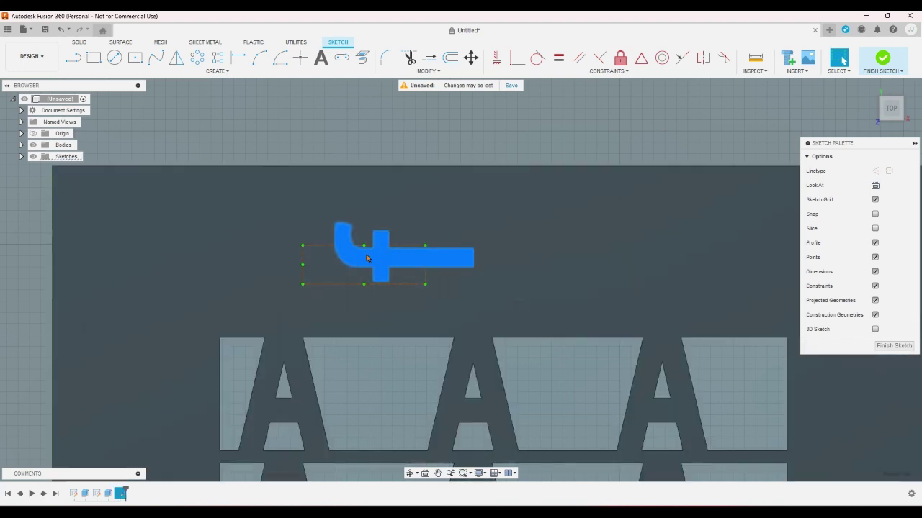
{"action": "left_click_drag", "start_coordinate": [364, 247], "coordinate": [388, 262]}
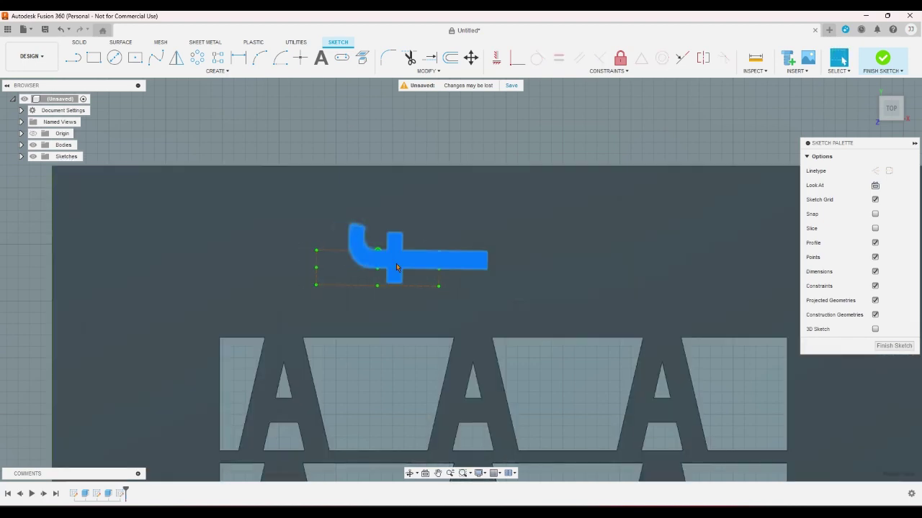
{"action": "mouse_move", "coordinate": [438, 286]}
{"action": "left_mouse_down"}
{"action": "mouse_move", "coordinate": [407, 330]}
{"action": "mouse_move", "coordinate": [422, 309]}
{"action": "left_mouse_up"}
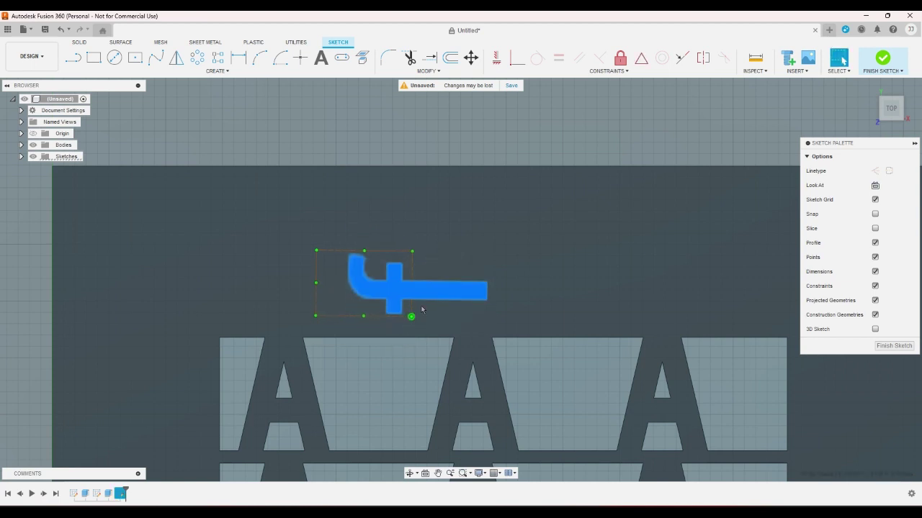
Rotate the f text by -90 degrees about Z with Move/Copy so that it stands upright.
{"action": "left_click", "coordinate": [471, 57]}
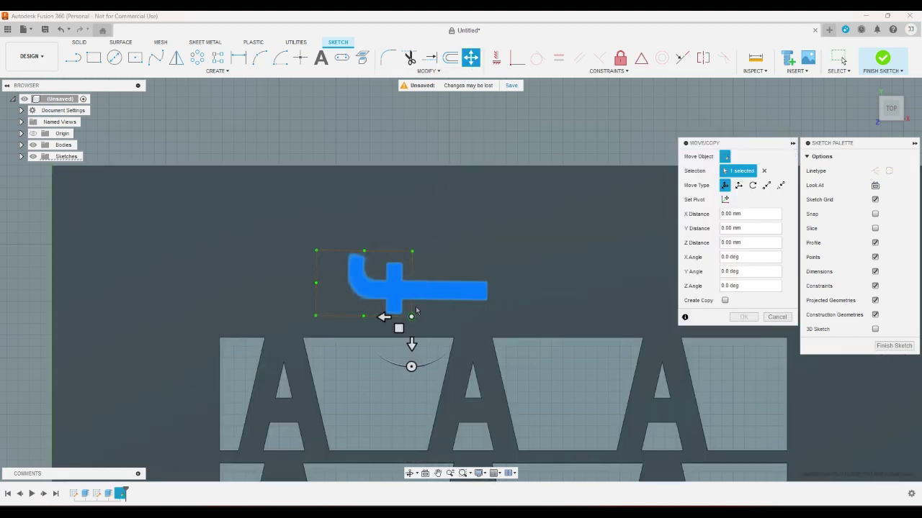
{"action": "left_click", "coordinate": [777, 316]}
{"action": "left_click", "coordinate": [452, 282]}
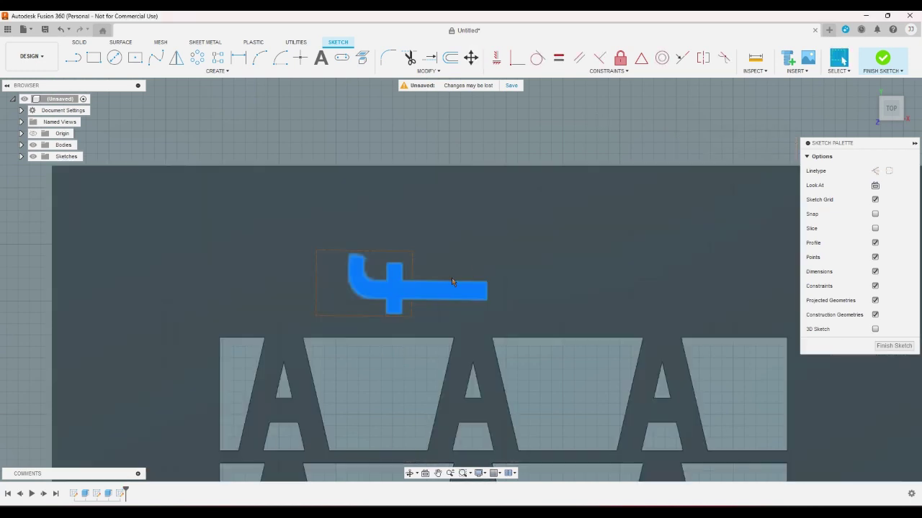
{"action": "left_click", "coordinate": [471, 58]}
{"action": "mouse_move", "coordinate": [418, 337]}
{"action": "left_mouse_down"}
{"action": "mouse_move", "coordinate": [381, 319]}
{"action": "mouse_move", "coordinate": [377, 286]}
{"action": "mouse_move", "coordinate": [369, 289]}
{"action": "left_mouse_up"}
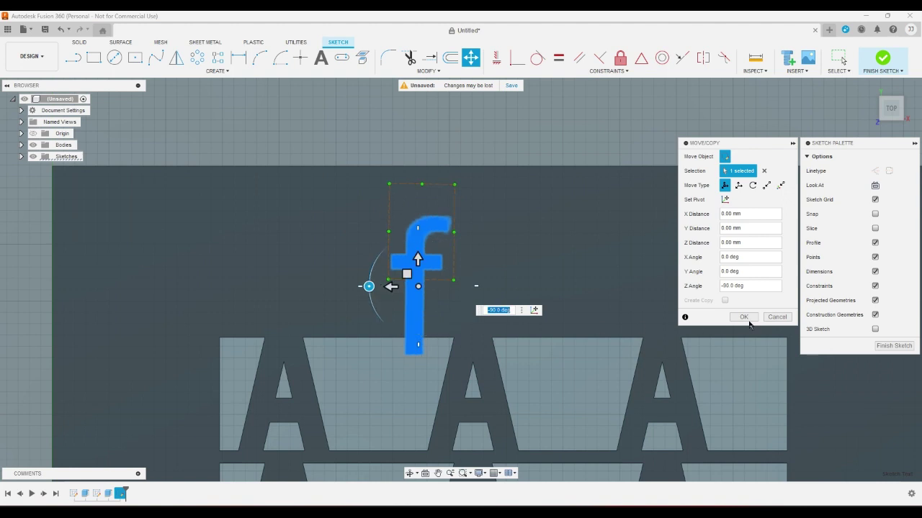
{"action": "left_click", "coordinate": [743, 317]}
Move the upright f down over the opening between the first two A's of the top row.
{"action": "left_click", "coordinate": [427, 260]}
{"action": "mouse_move", "coordinate": [427, 260]}
{"action": "left_mouse_down"}
{"action": "mouse_move", "coordinate": [396, 307]}
{"action": "mouse_move", "coordinate": [382, 373]}
{"action": "mouse_move", "coordinate": [356, 373]}
{"action": "mouse_move", "coordinate": [390, 363]}
{"action": "left_mouse_up"}
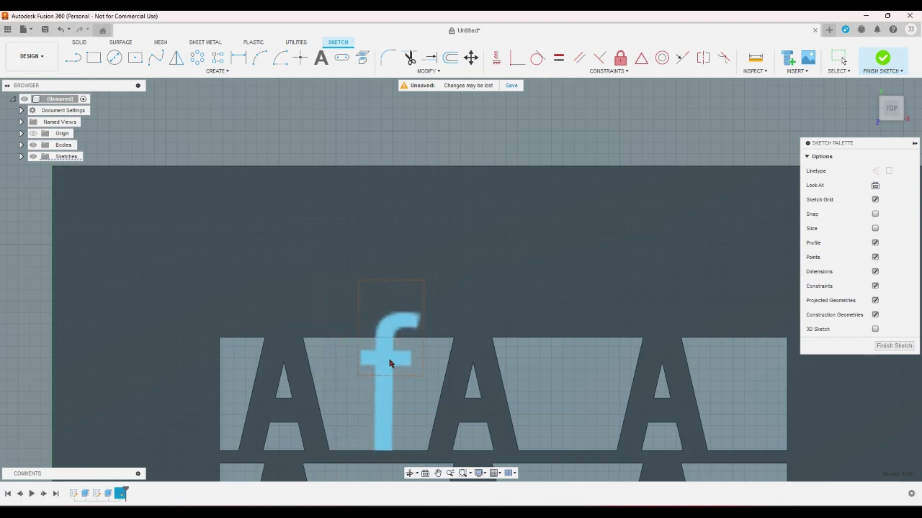
{"action": "scroll", "coordinate": [410, 212], "scroll_direction": "down", "scroll_amount": 3}
{"action": "scroll", "coordinate": [401, 435], "scroll_direction": "up", "scroll_amount": 2}
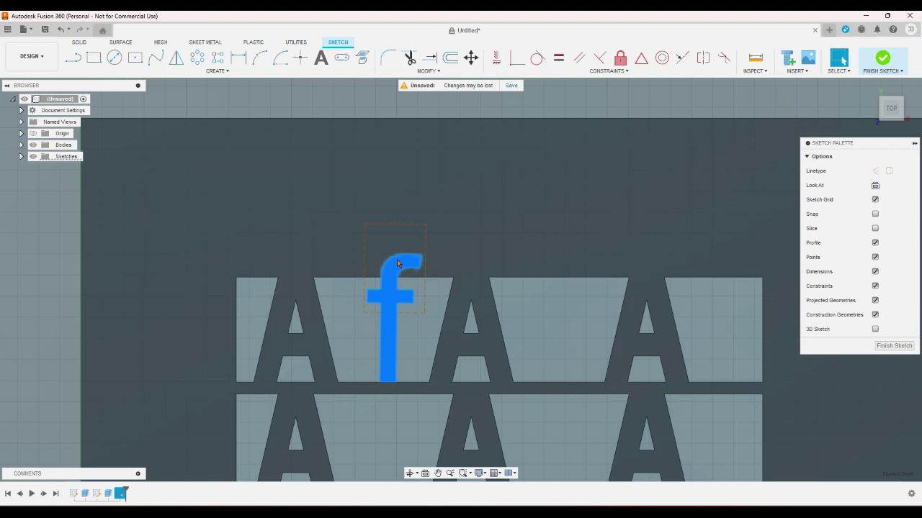
{"action": "left_click_drag", "start_coordinate": [396, 263], "coordinate": [396, 277]}
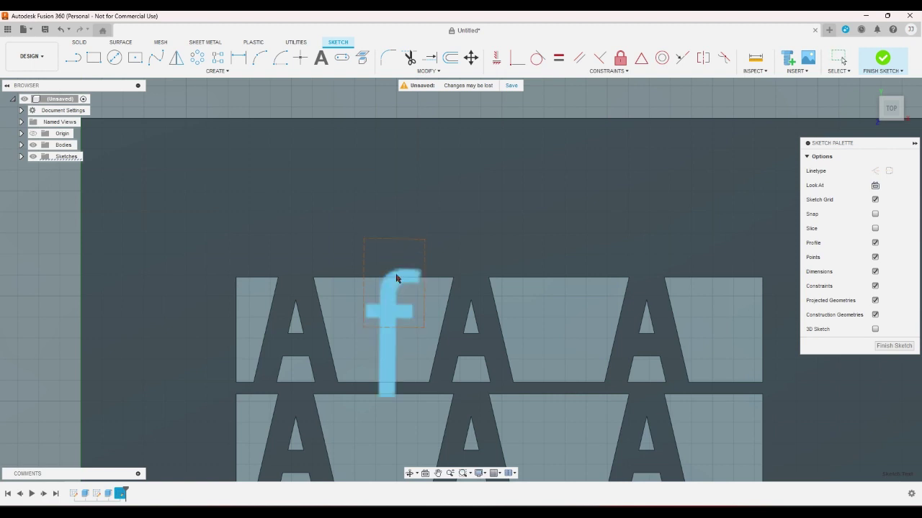
Set the f text's height to 4 mm and fit it inside the opening between the first two top-row A's.
{"action": "double_click", "coordinate": [396, 274]}
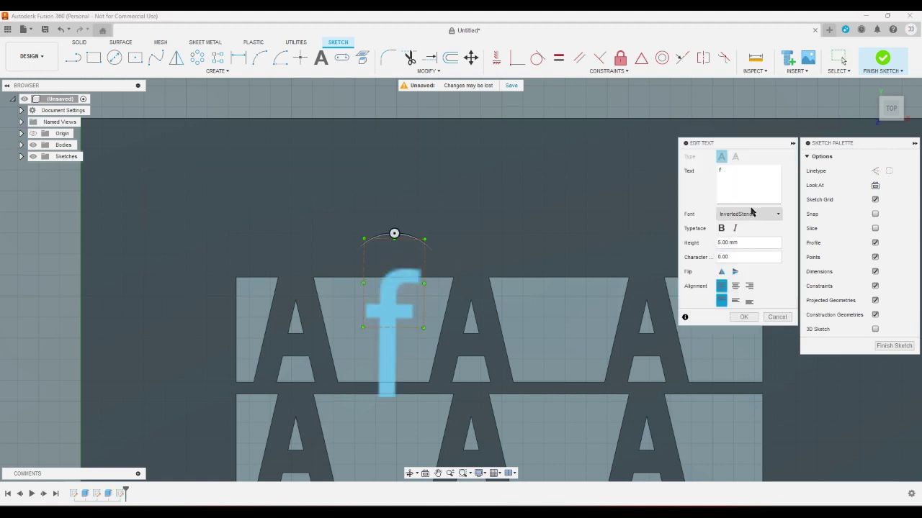
{"action": "left_click", "coordinate": [749, 244]}
{"action": "type", "text": "4"}
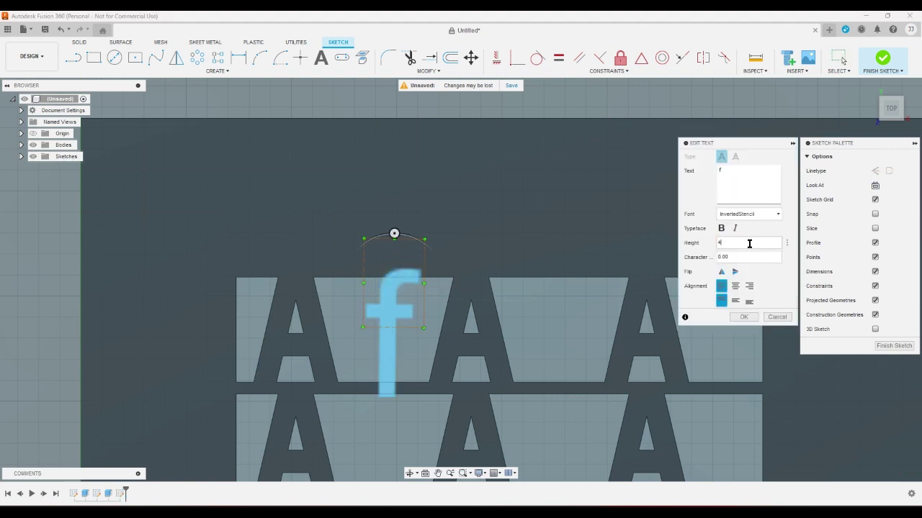
{"action": "key", "text": "Return"}
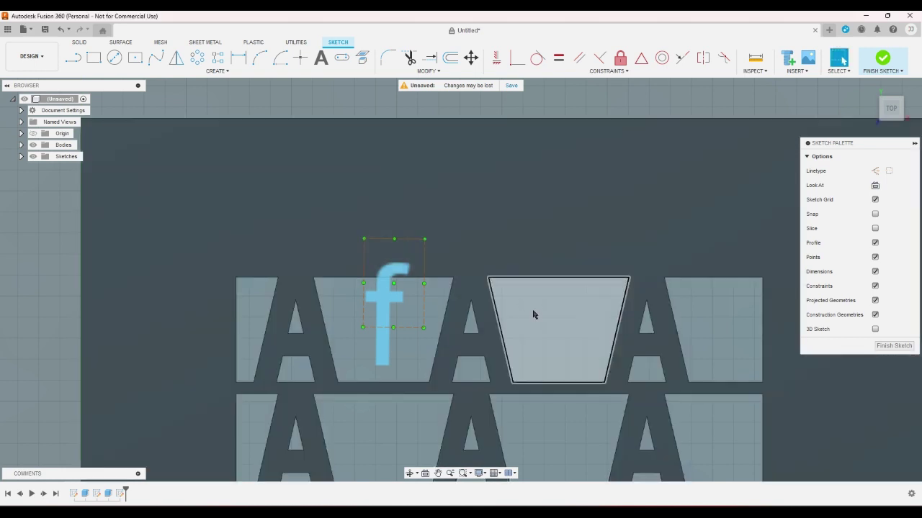
{"action": "left_click_drag", "start_coordinate": [389, 300], "coordinate": [381, 312]}
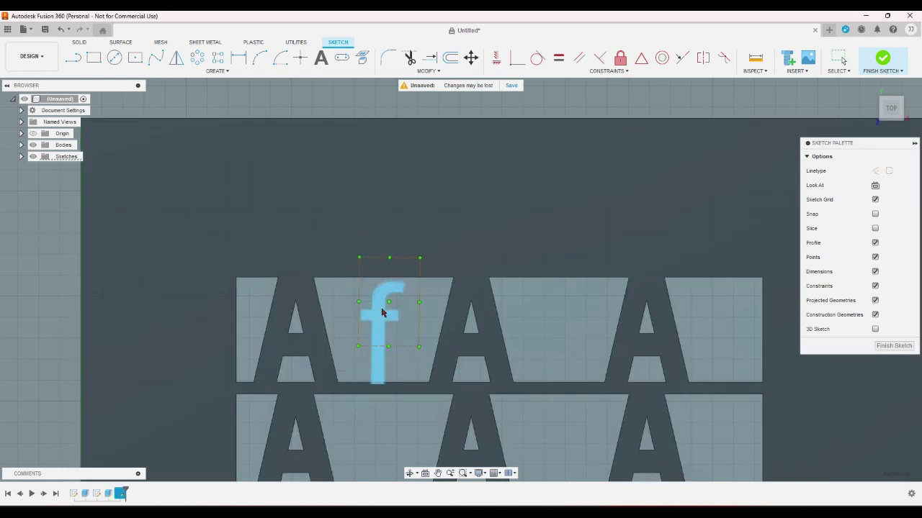
Trace a straight-line outline around the f, with a pointed triangular projection on each side in place of its crossbar.
{"action": "scroll", "coordinate": [383, 299], "scroll_direction": "up", "scroll_amount": 3}
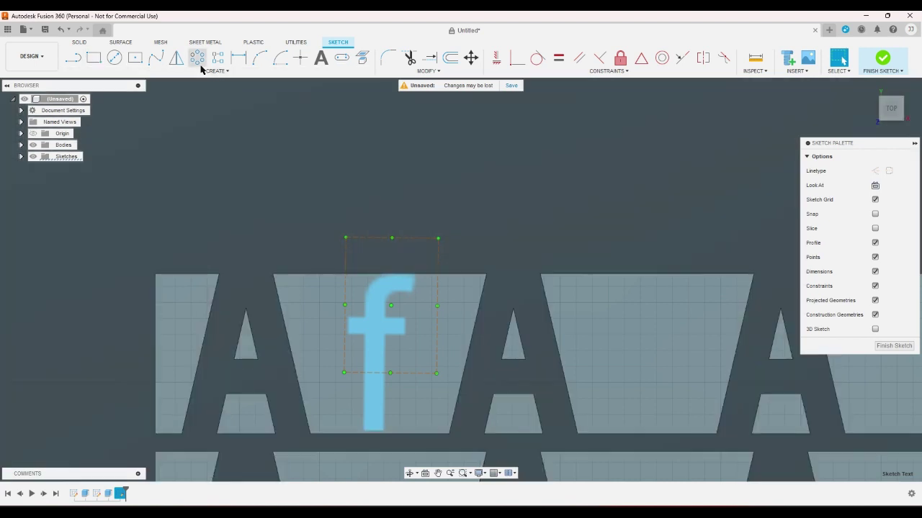
{"action": "left_click", "coordinate": [71, 60]}
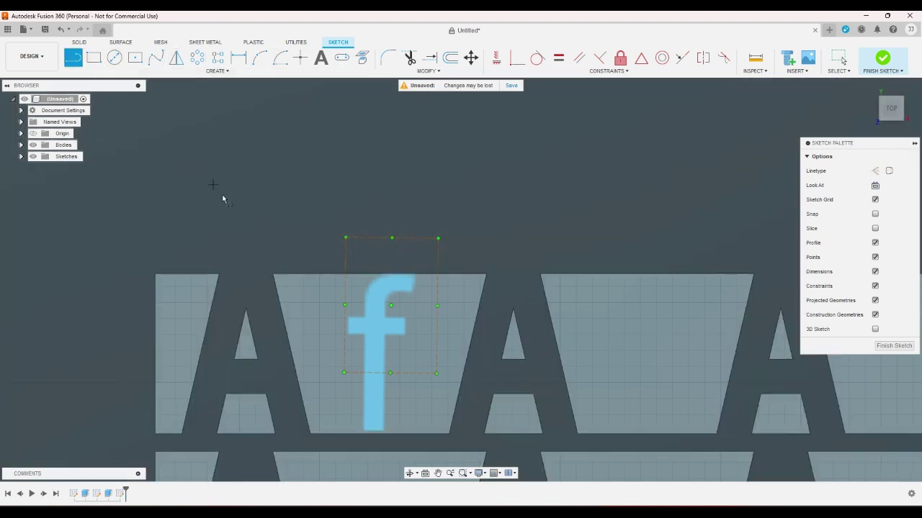
{"action": "left_click", "coordinate": [364, 431]}
{"action": "left_click", "coordinate": [364, 274]}
{"action": "left_click", "coordinate": [415, 274]}
{"action": "left_click", "coordinate": [415, 297]}
{"action": "left_click", "coordinate": [390, 297]}
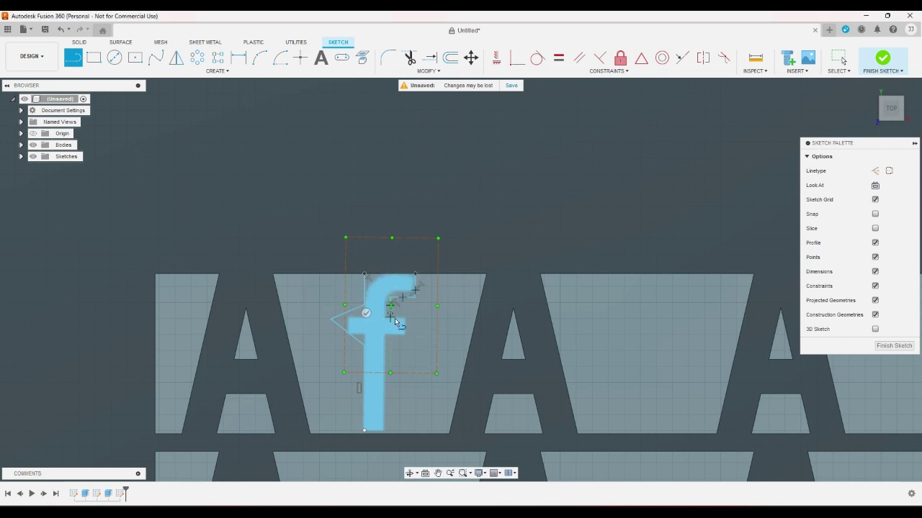
{"action": "left_click", "coordinate": [390, 430]}
{"action": "right_click", "coordinate": [396, 429]}
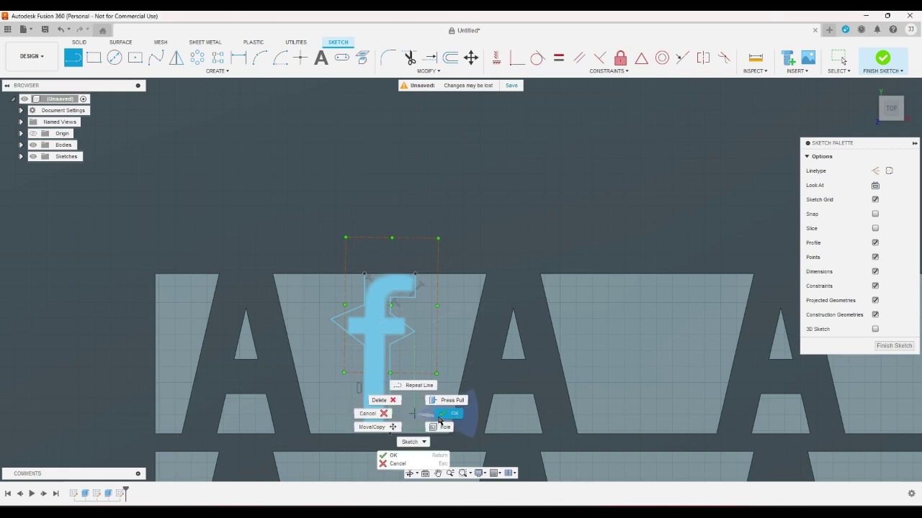
{"action": "left_click", "coordinate": [443, 421]}
Delete the f text and select the profile enclosed by the traced straight-line outline.
{"action": "left_click", "coordinate": [383, 389]}
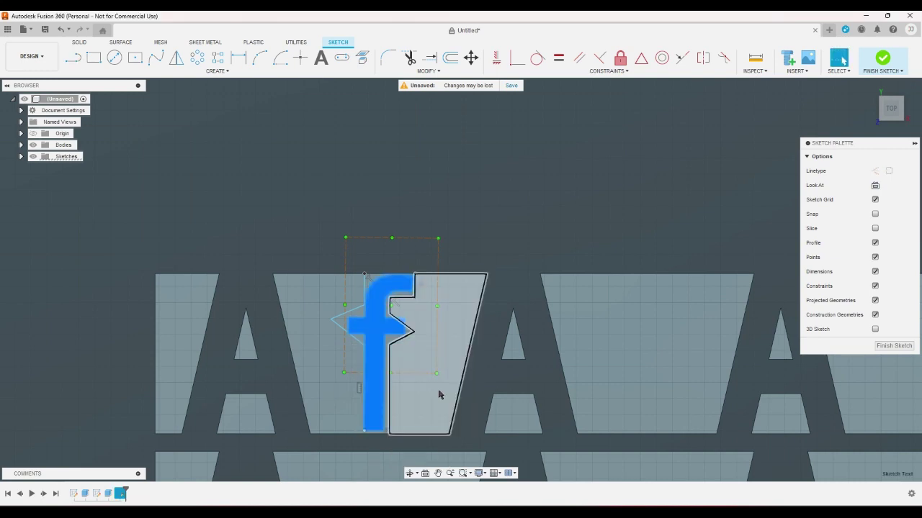
{"action": "key", "text": "Escape"}
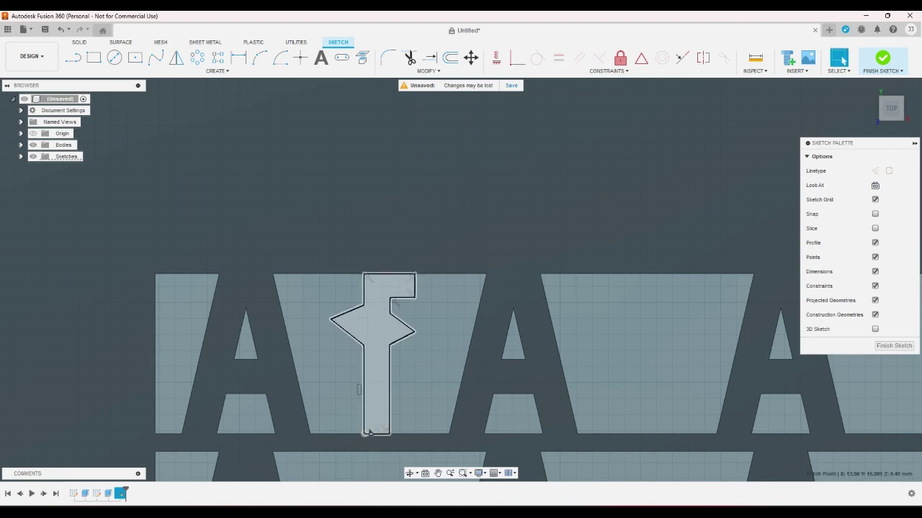
{"action": "left_click", "coordinate": [378, 430]}
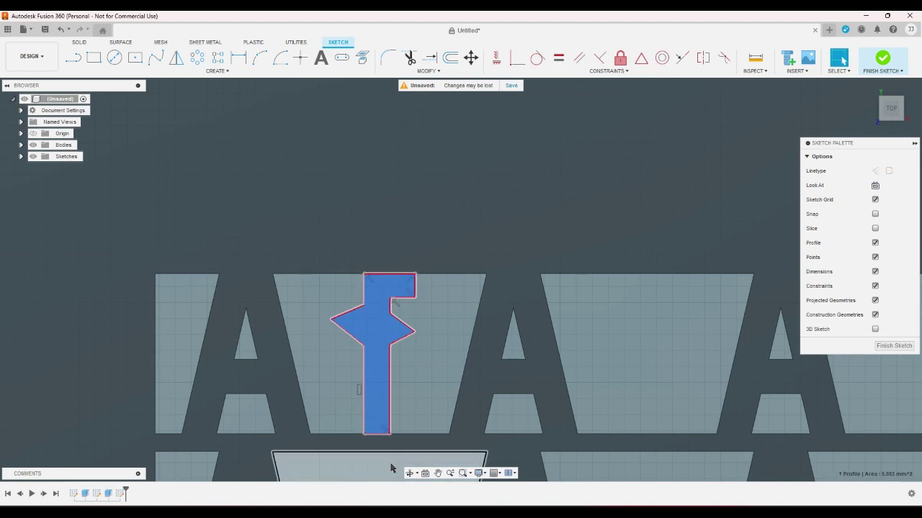
Undo the f text's deletion, the traced outline, and all edits back to before the f was placed.
{"action": "scroll", "coordinate": [391, 468], "scroll_direction": "down", "scroll_amount": 3}
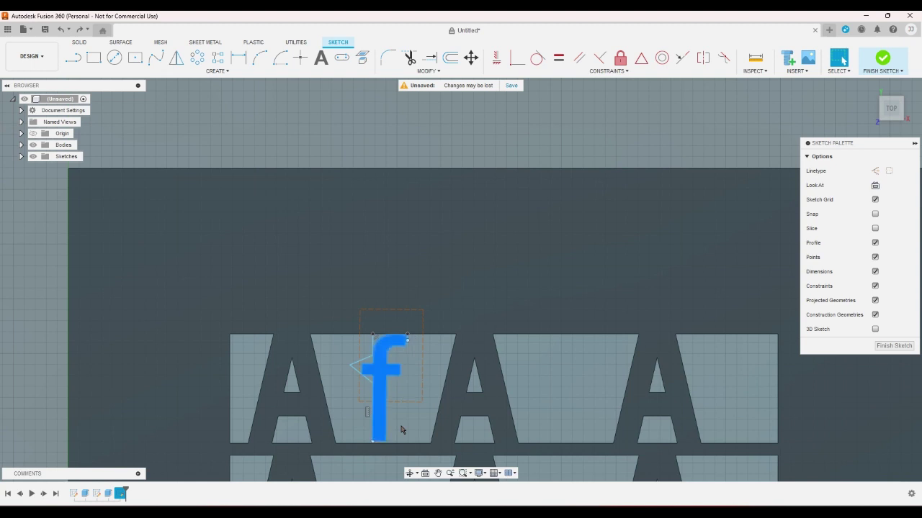
{"action": "key", "text": "ctrl+z"}
{"action": "key", "text": "ctrl+z"}
{"action": "key", "text": "ctrl+z"}
{"action": "key", "text": "ctrl+z"}
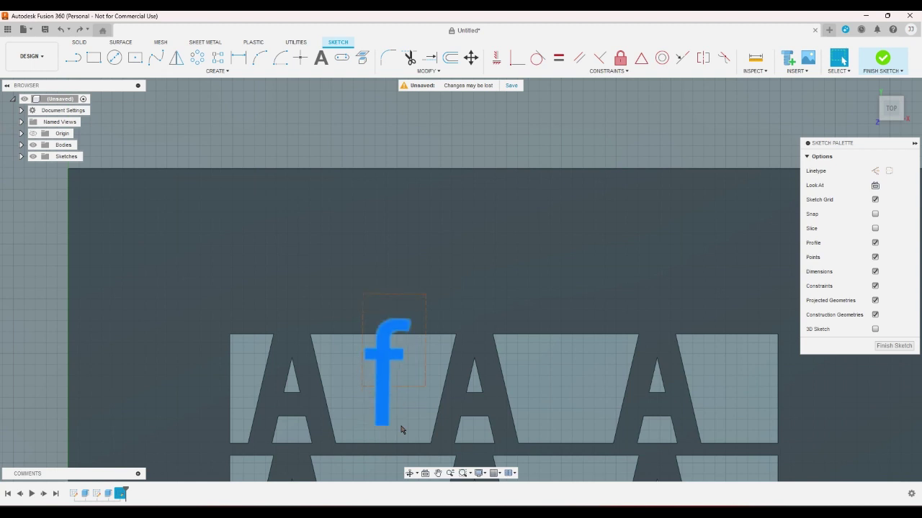
{"action": "key", "text": "ctrl+z"}
{"action": "key", "text": "ctrl+z"}
{"action": "key", "text": "ctrl+z"}
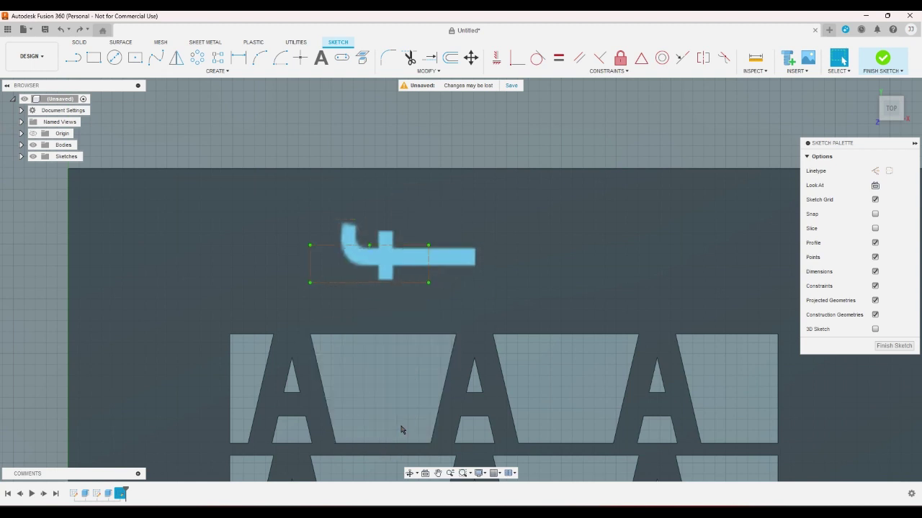
{"action": "key", "text": "ctrl+z"}
{"action": "key", "text": "ctrl+z"}
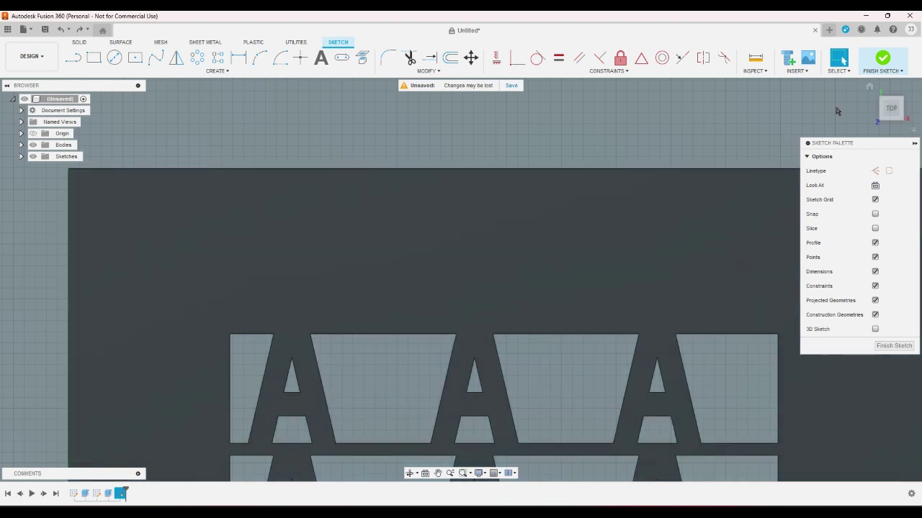
Leave the empty sketch and rename the plate's body as A.
{"action": "left_click", "coordinate": [870, 86]}
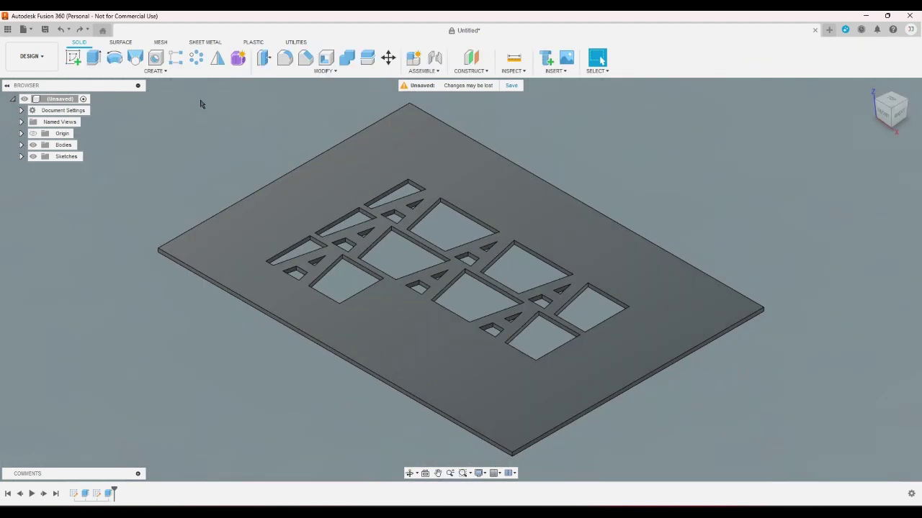
{"action": "right_click", "coordinate": [40, 145]}
{"action": "left_click", "coordinate": [29, 196]}
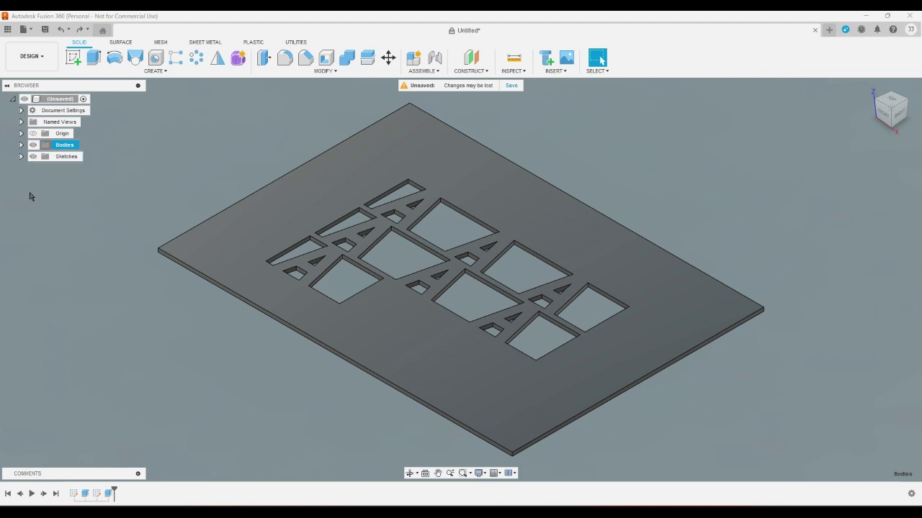
{"action": "left_click", "coordinate": [21, 145]}
{"action": "right_click", "coordinate": [69, 157]}
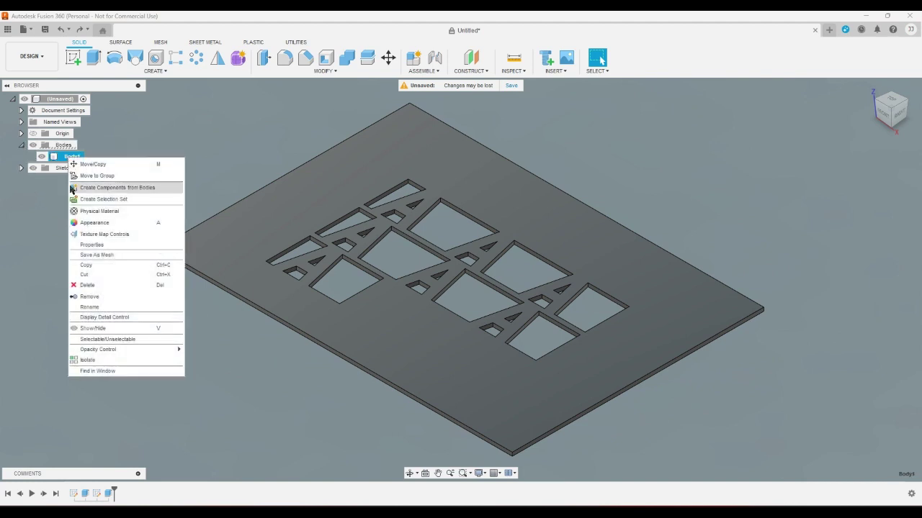
{"action": "left_click", "coordinate": [101, 307]}
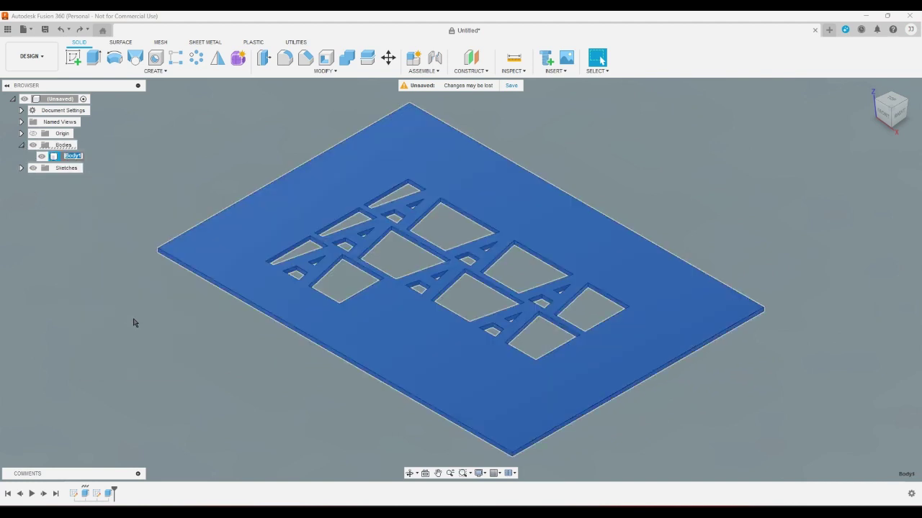
{"action": "type", "text": "A"}
{"action": "left_click", "coordinate": [133, 323]}
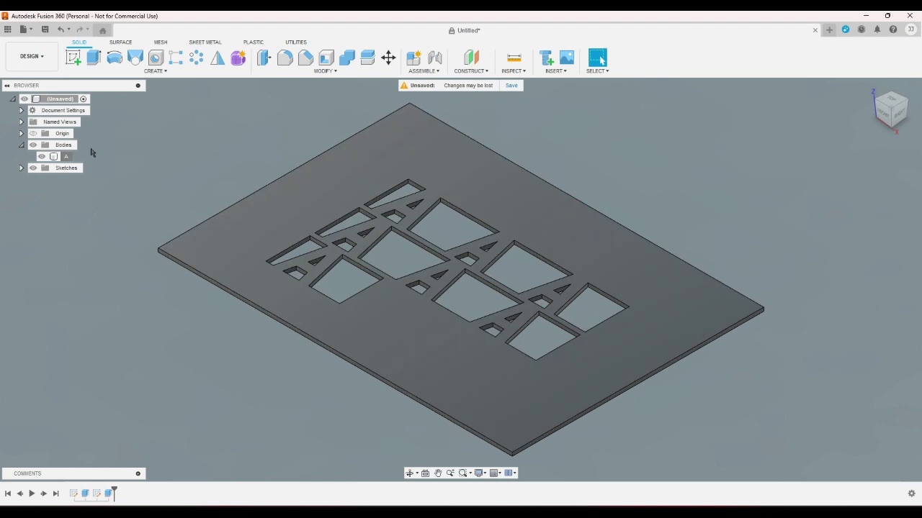
Export body A as a medium-refinement 3MF mesh named A to the 3D Printing Font Tests folder on the computer.
{"action": "right_click", "coordinate": [67, 157]}
{"action": "left_click", "coordinate": [100, 256]}
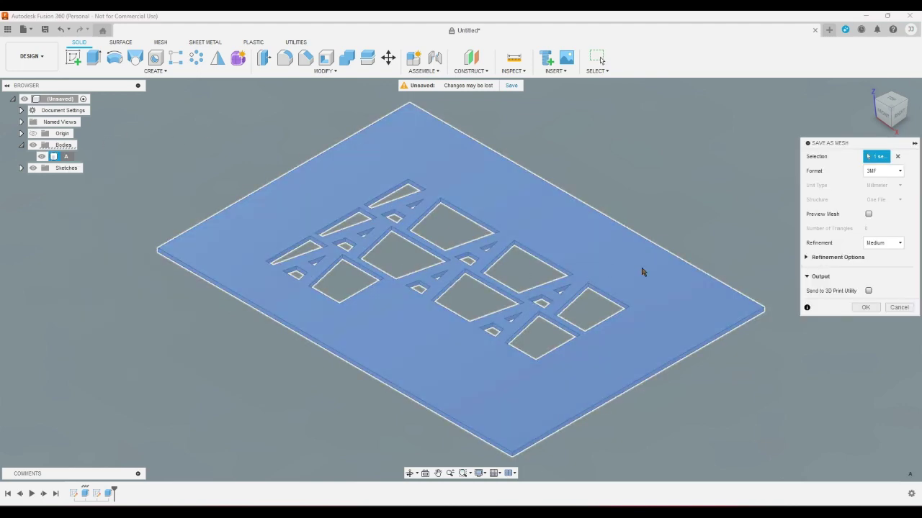
{"action": "left_click", "coordinate": [864, 307]}
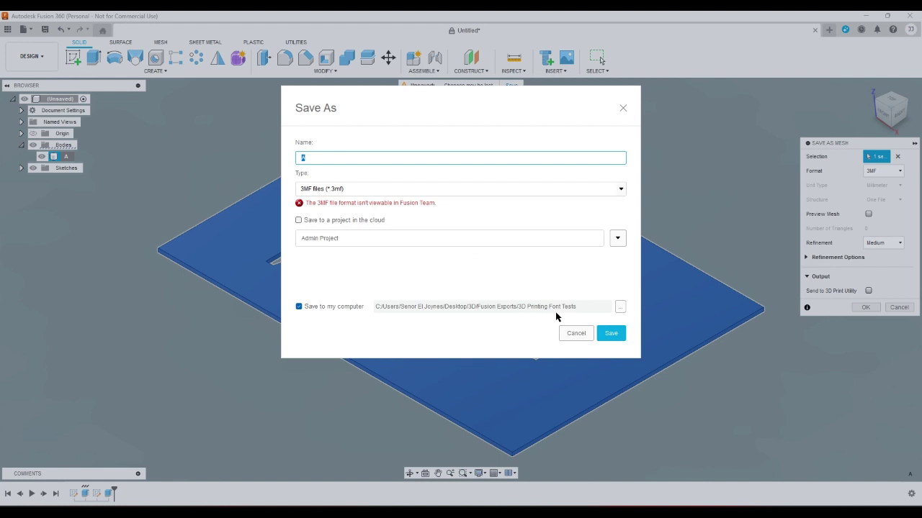
{"action": "left_click", "coordinate": [615, 334]}
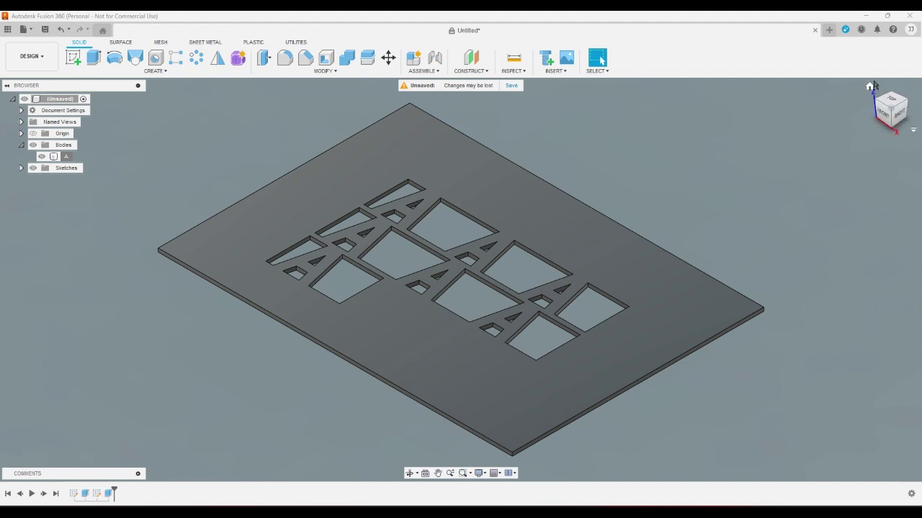
Examine the rectangular plate's outline and its three rows of A cutouts from above and at an angle.
{"action": "left_click", "coordinate": [891, 99]}
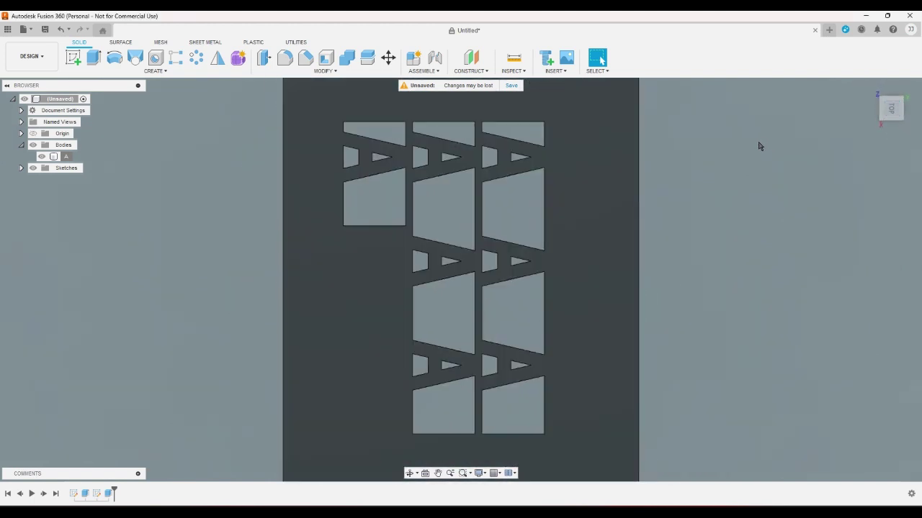
{"action": "left_click", "coordinate": [905, 85]}
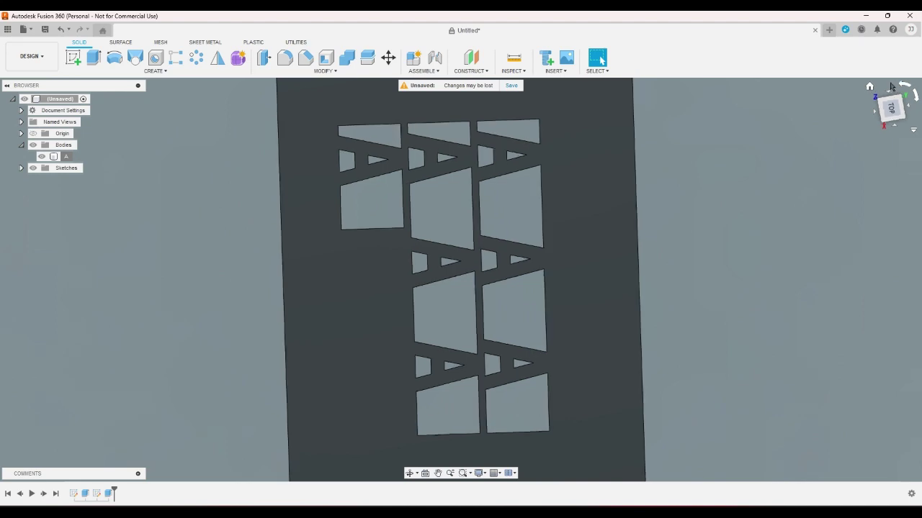
{"action": "left_click", "coordinate": [871, 87]}
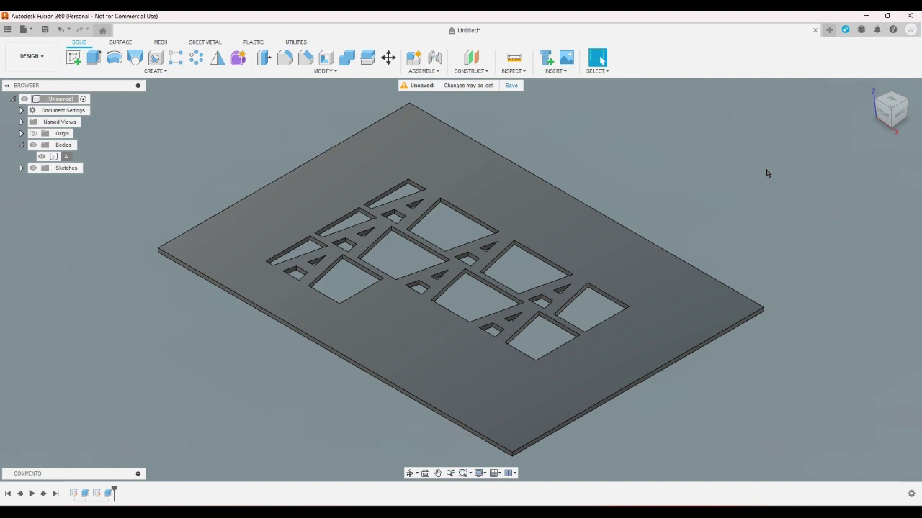
{"action": "left_click", "coordinate": [657, 257]}
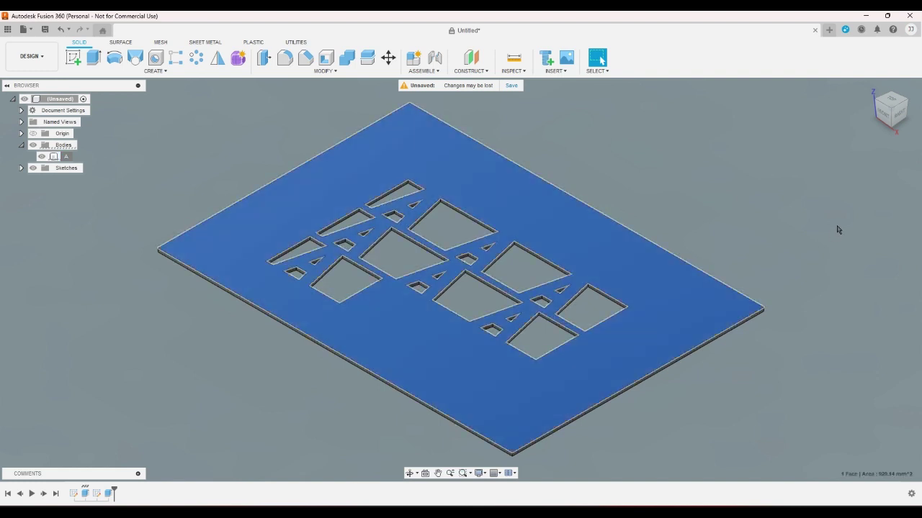
{"action": "left_click", "coordinate": [837, 229]}
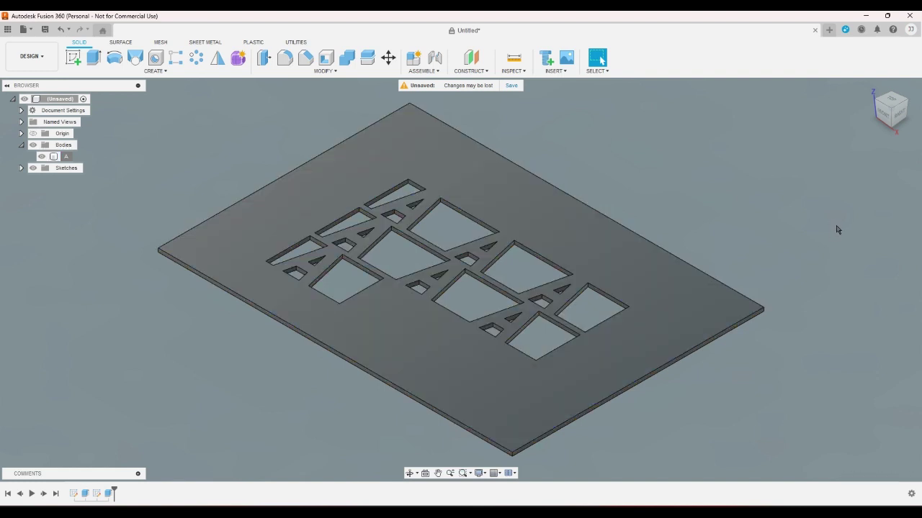
{"action": "left_click", "coordinate": [889, 101]}
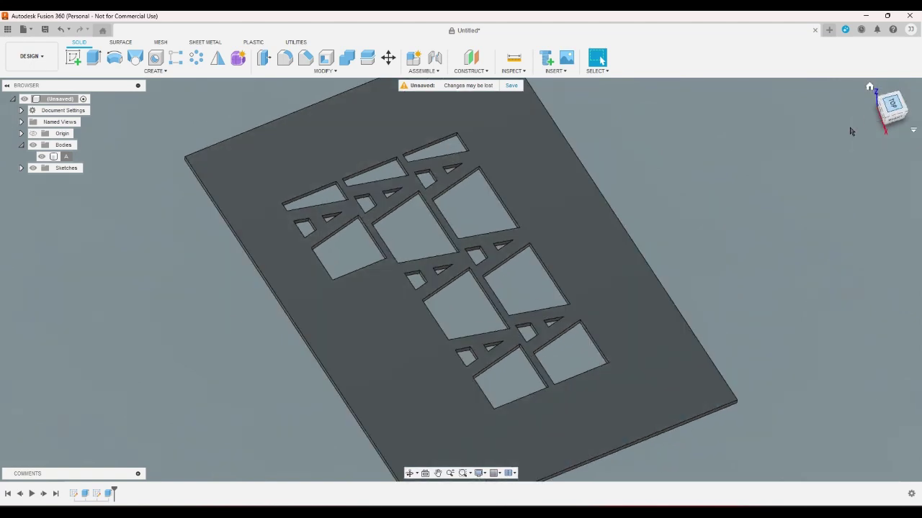
{"action": "left_click_drag", "start_coordinate": [889, 103], "coordinate": [725, 167]}
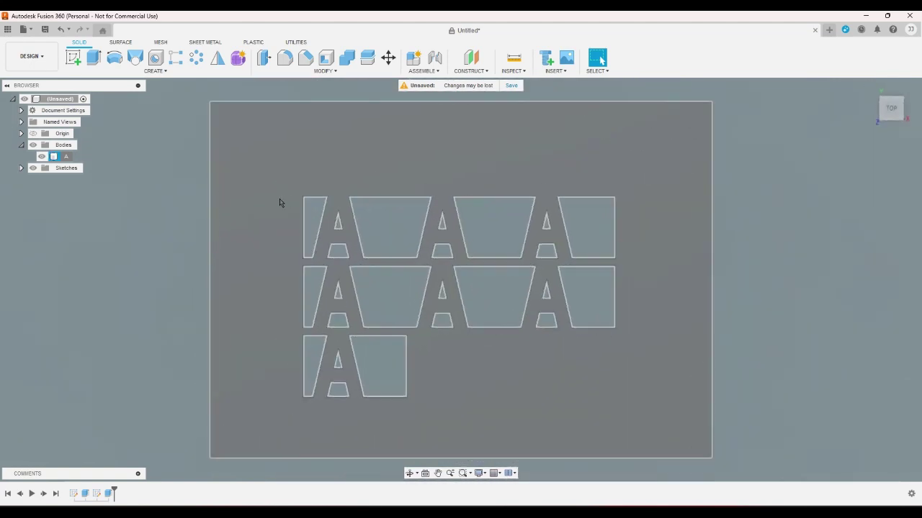
{"action": "left_click_drag", "start_coordinate": [192, 118], "coordinate": [513, 445]}
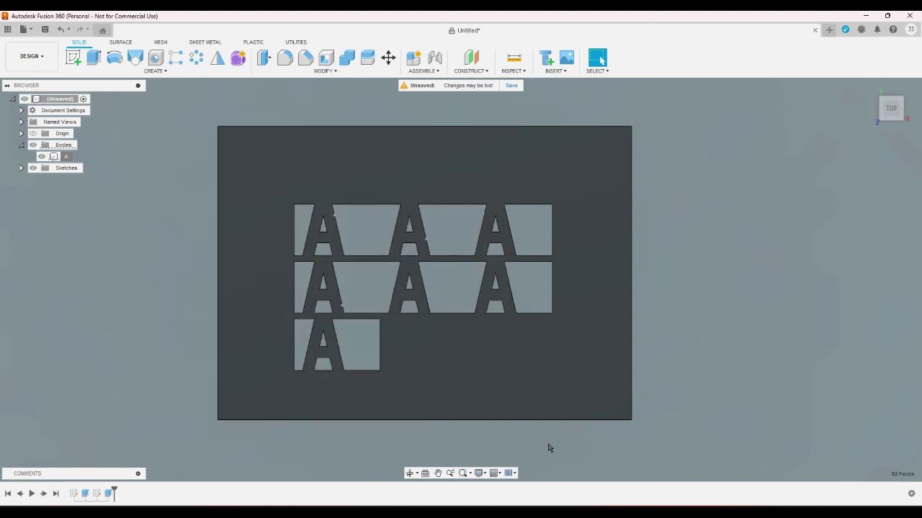
{"action": "left_click_drag", "start_coordinate": [678, 441], "coordinate": [208, 118]}
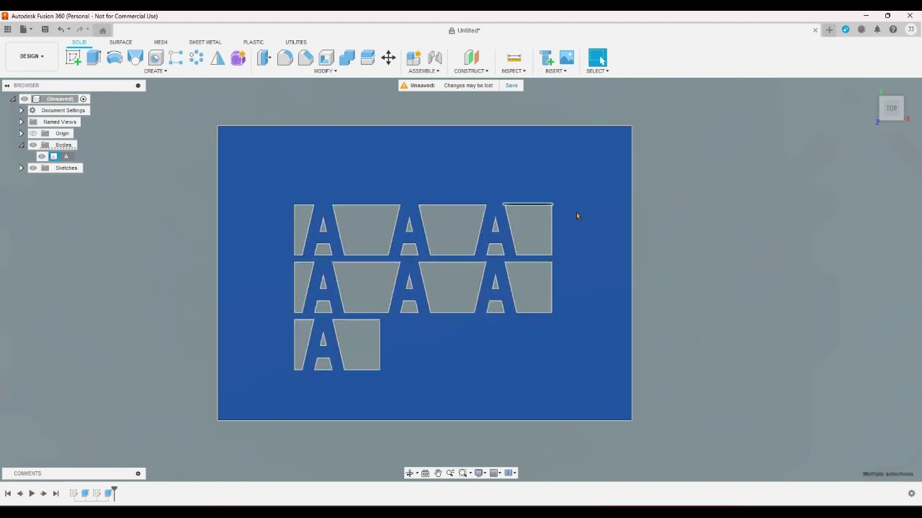
{"action": "left_click", "coordinate": [663, 238]}
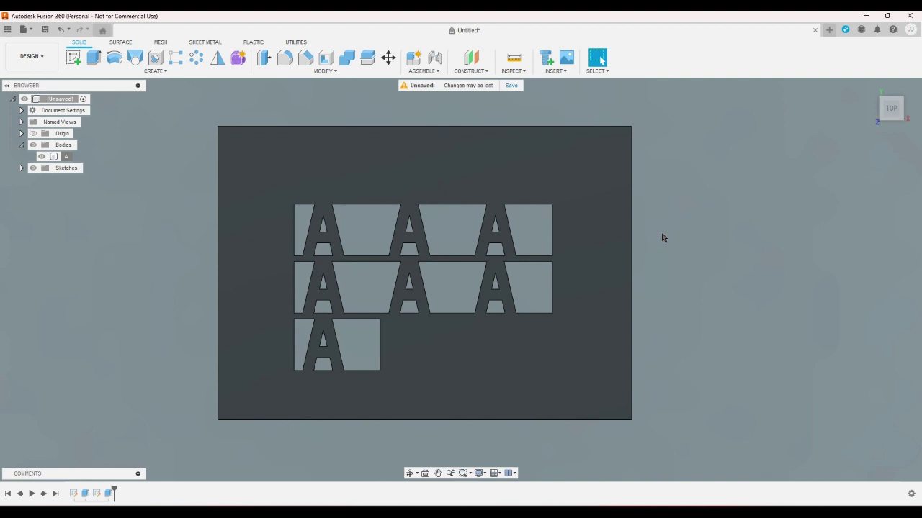
Fillet the plate's four vertical corner edges with a constant 14.50 mm radius.
{"action": "left_click", "coordinate": [870, 91]}
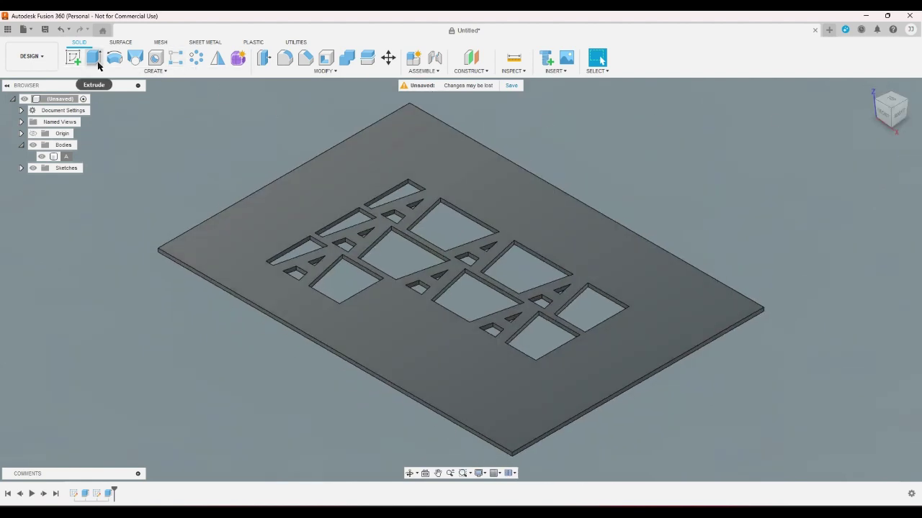
{"action": "left_click", "coordinate": [285, 58]}
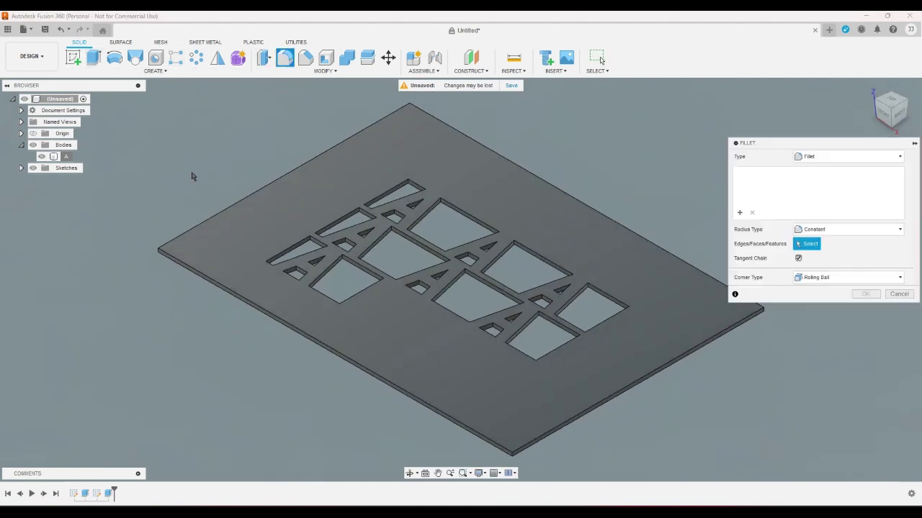
{"action": "left_click", "coordinate": [160, 255]}
{"action": "left_click", "coordinate": [509, 455]}
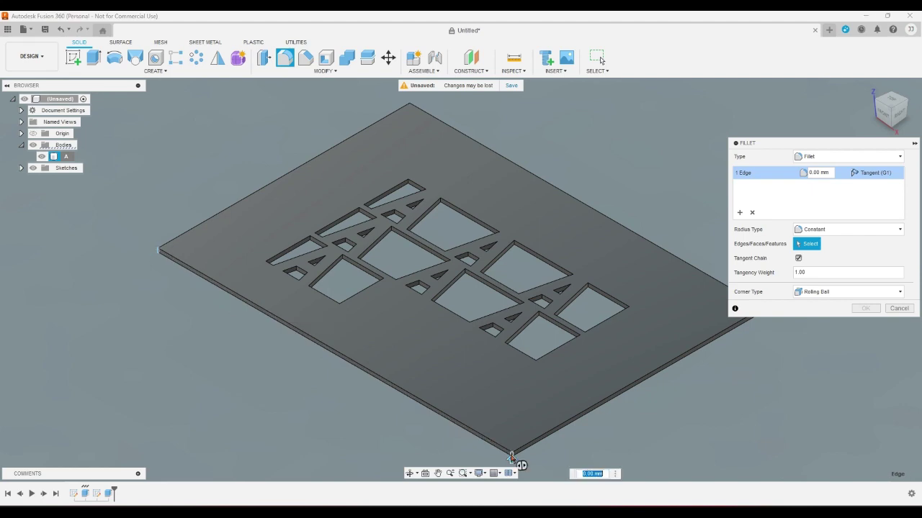
{"action": "left_click", "coordinate": [908, 105]}
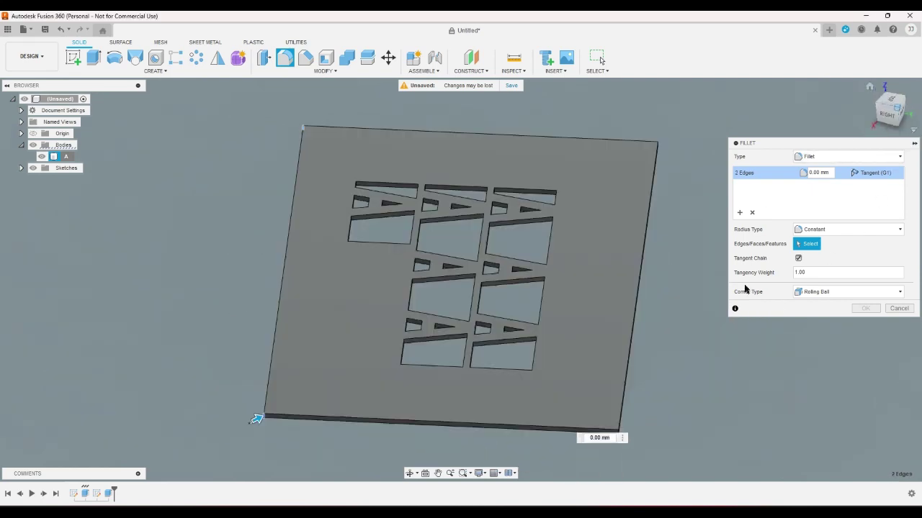
{"action": "scroll", "coordinate": [410, 459], "scroll_direction": "up", "scroll_amount": 3}
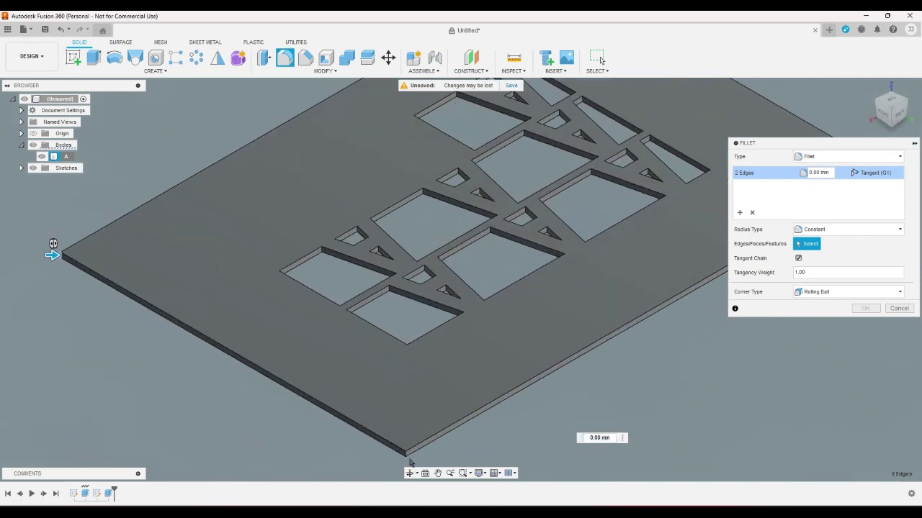
{"action": "left_click", "coordinate": [320, 415]}
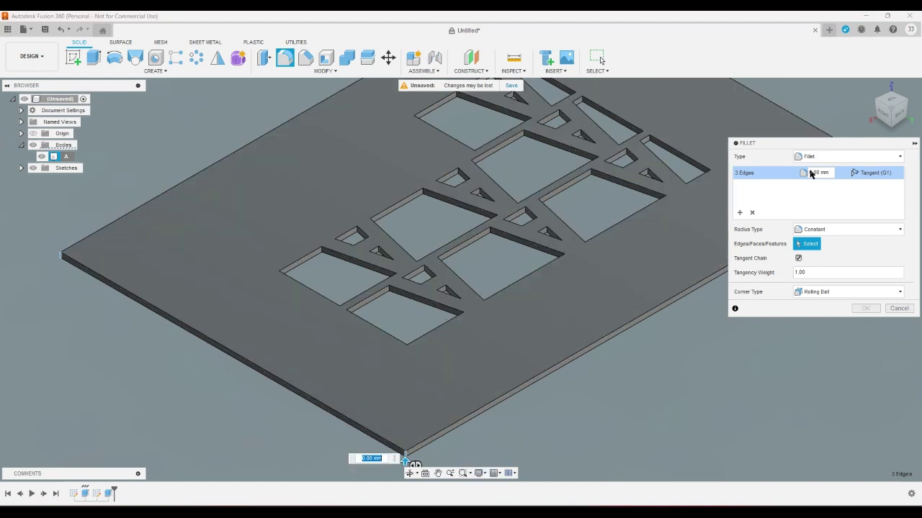
{"action": "left_click", "coordinate": [913, 103]}
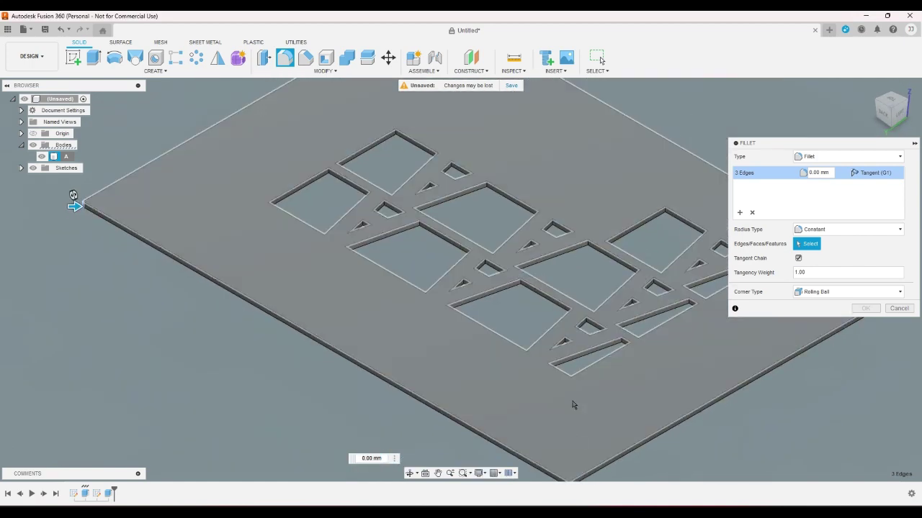
{"action": "scroll", "coordinate": [574, 422], "scroll_direction": "up", "scroll_amount": 5}
{"action": "left_click", "coordinate": [562, 429]}
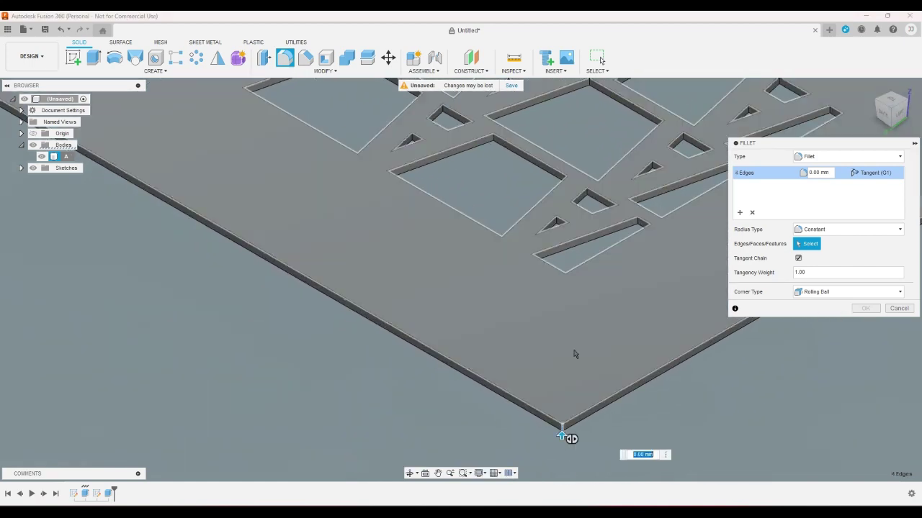
{"action": "left_click", "coordinate": [891, 102]}
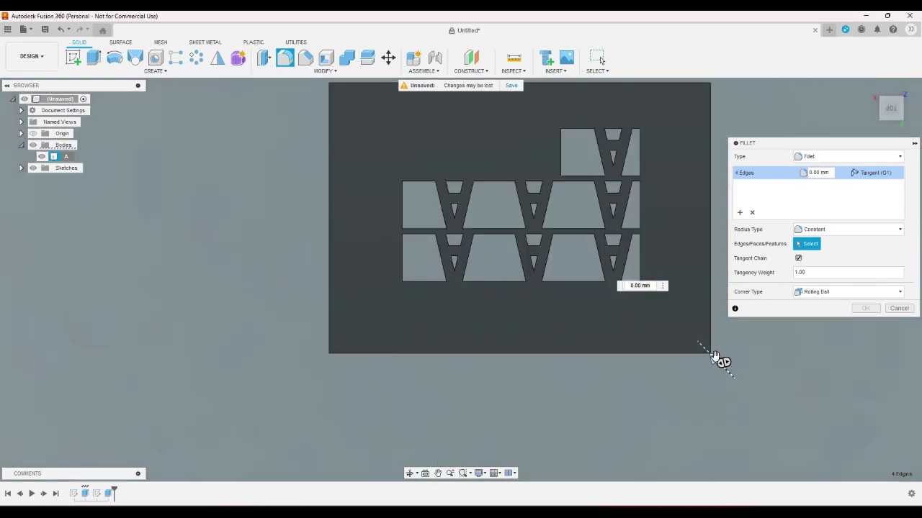
{"action": "left_click_drag", "start_coordinate": [715, 359], "coordinate": [672, 321]}
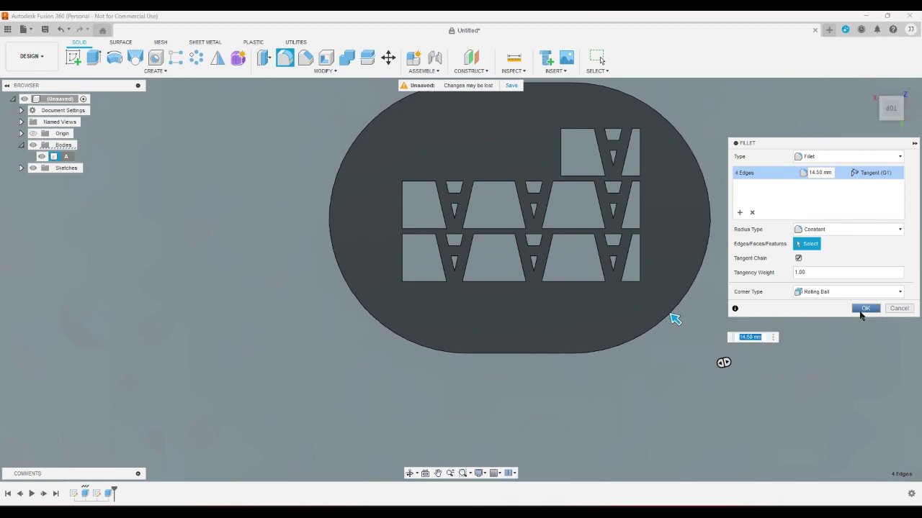
{"action": "left_click", "coordinate": [862, 308]}
Export the rounded plate body A as a medium-refinement 3MF mesh, replacing the existing A.3mf file.
{"action": "left_click_drag", "start_coordinate": [866, 93], "coordinate": [835, 115]}
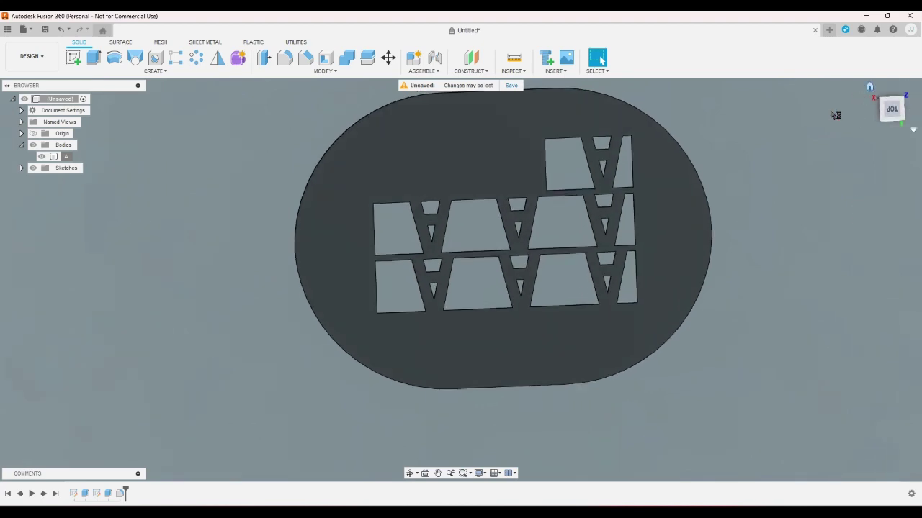
{"action": "left_click", "coordinate": [869, 86]}
{"action": "right_click", "coordinate": [66, 156]}
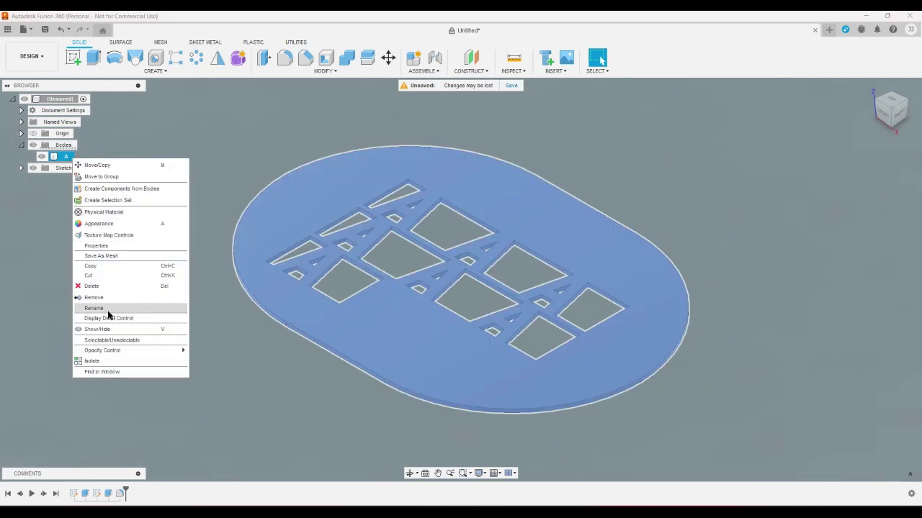
{"action": "left_click", "coordinate": [108, 256]}
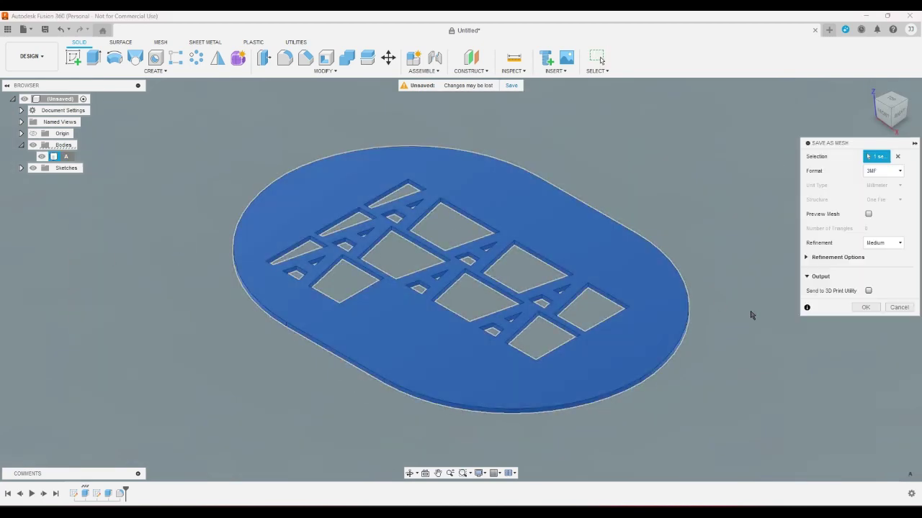
{"action": "left_click", "coordinate": [866, 307]}
{"action": "left_click", "coordinate": [609, 334]}
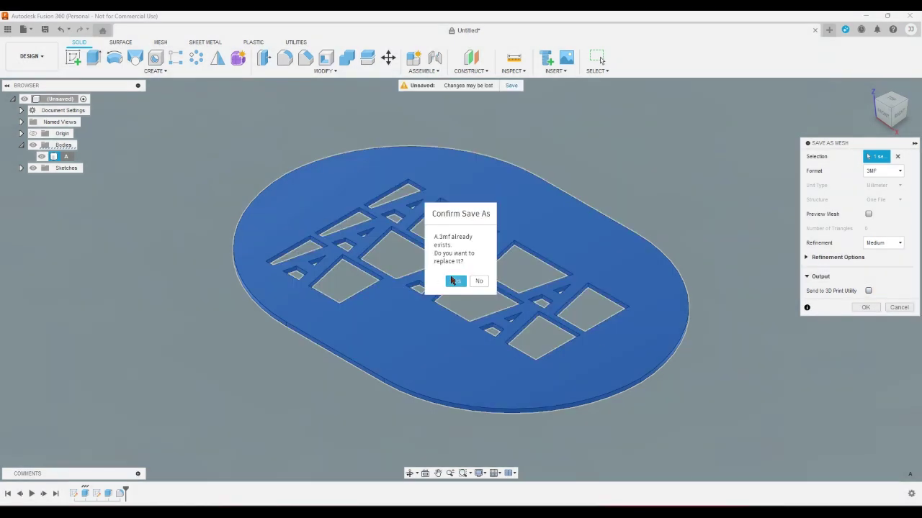
{"action": "left_click", "coordinate": [454, 281]}
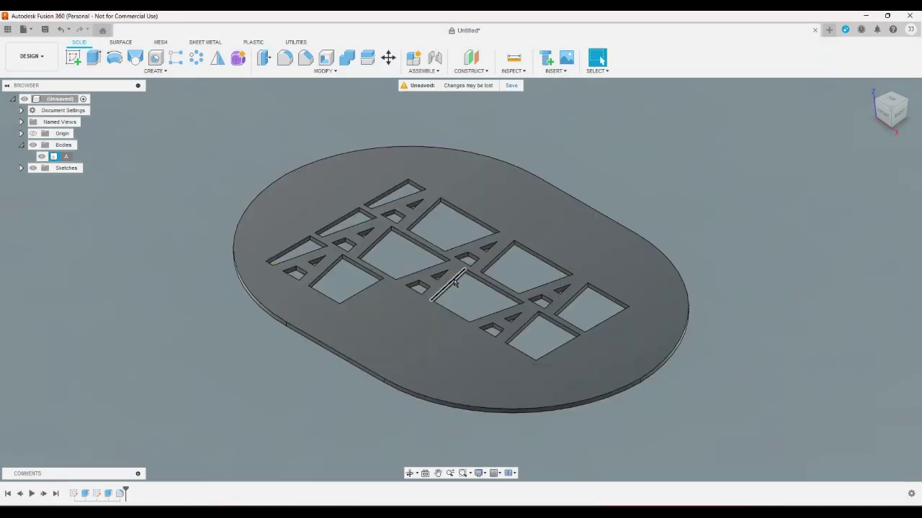
{"action": "left_click", "coordinate": [885, 123]}
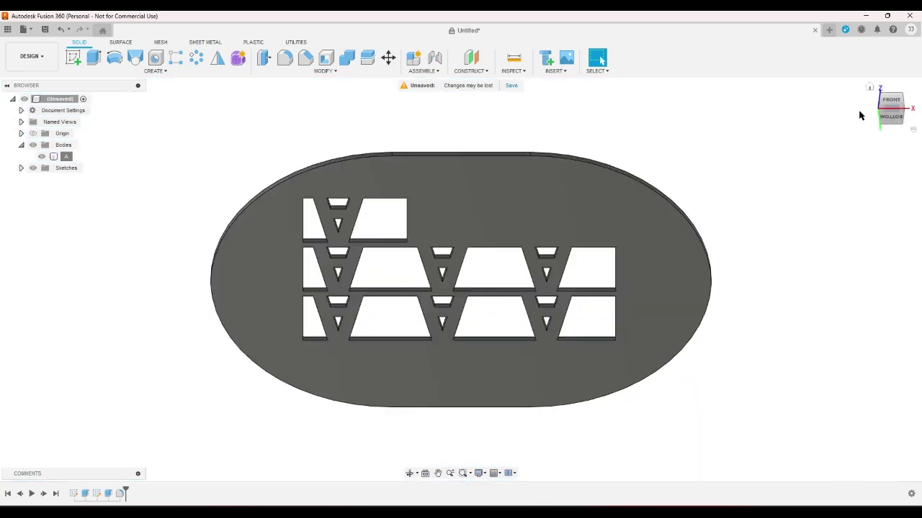
{"action": "left_click", "coordinate": [870, 87]}
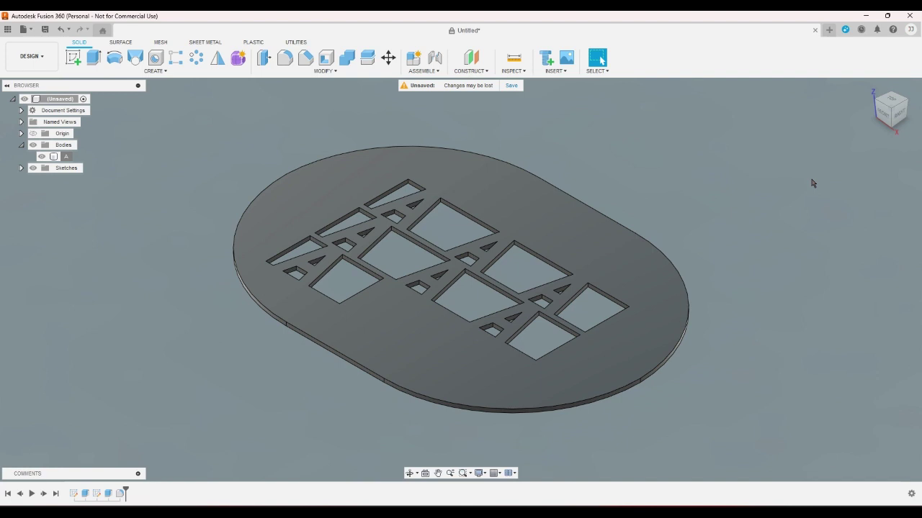
Inspect the rounded plate and its A cutouts from above, at an angle and up close.
{"action": "left_click", "coordinate": [882, 113]}
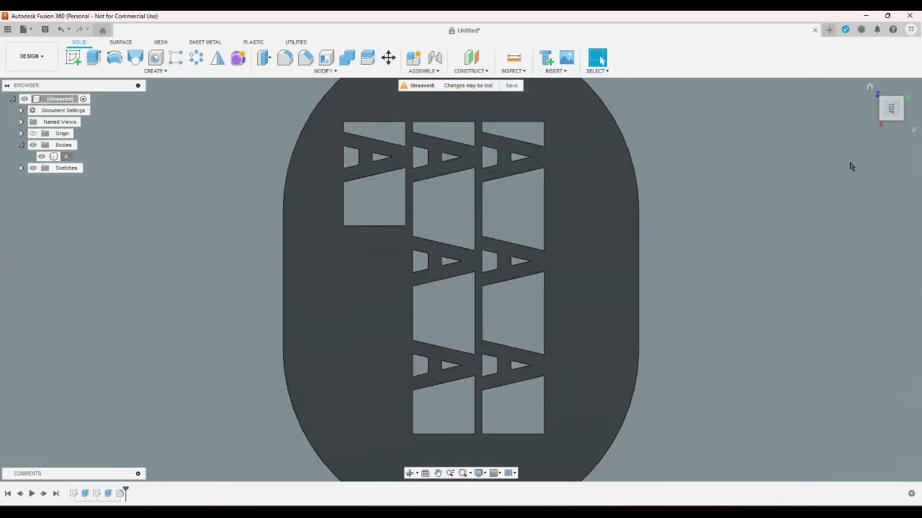
{"action": "scroll", "coordinate": [846, 170], "scroll_direction": "down", "scroll_amount": 2}
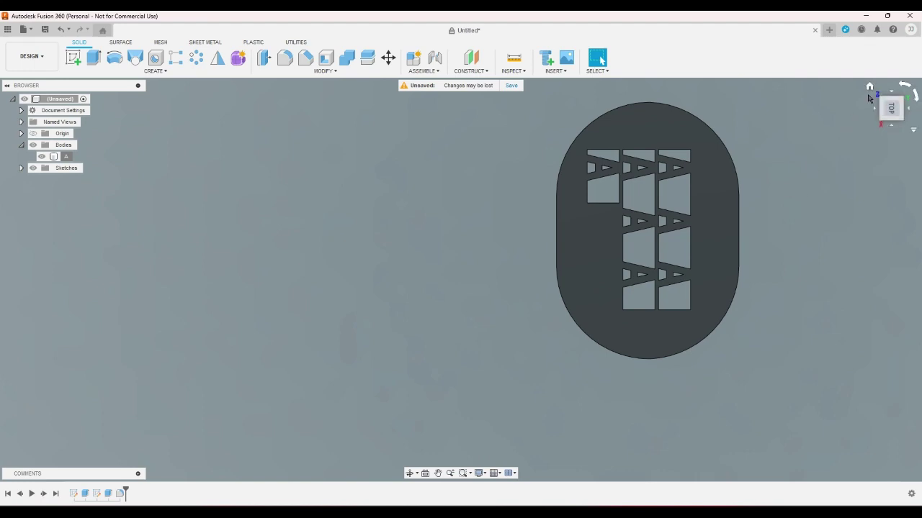
{"action": "left_click", "coordinate": [872, 105]}
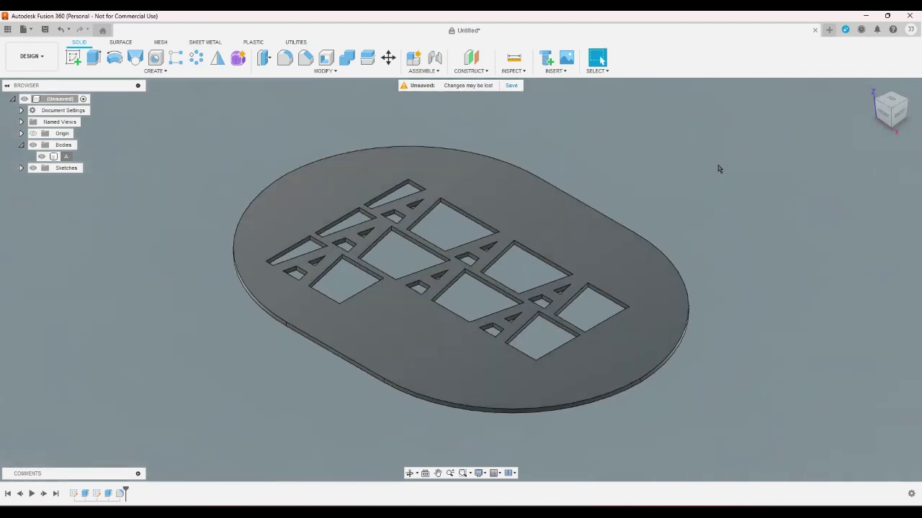
{"action": "scroll", "coordinate": [412, 236], "scroll_direction": "up", "scroll_amount": 2}
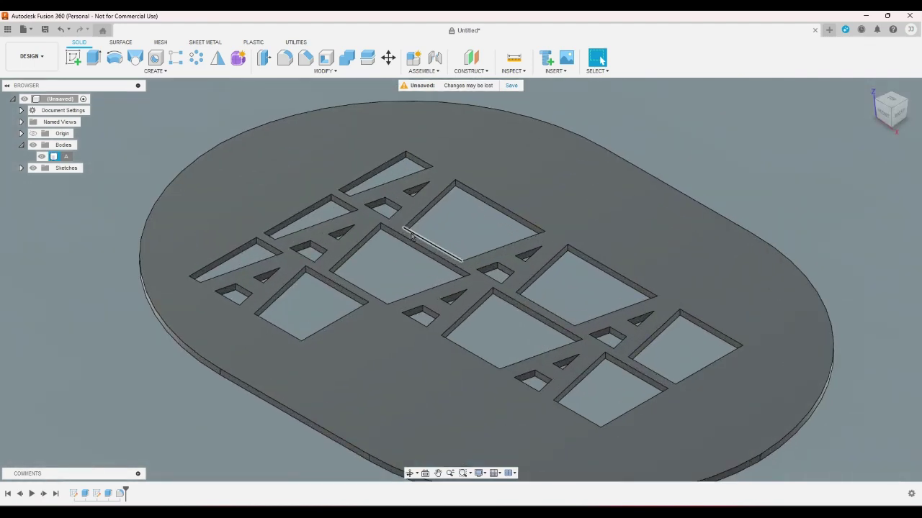
{"action": "scroll", "coordinate": [358, 231], "scroll_direction": "up", "scroll_amount": 3}
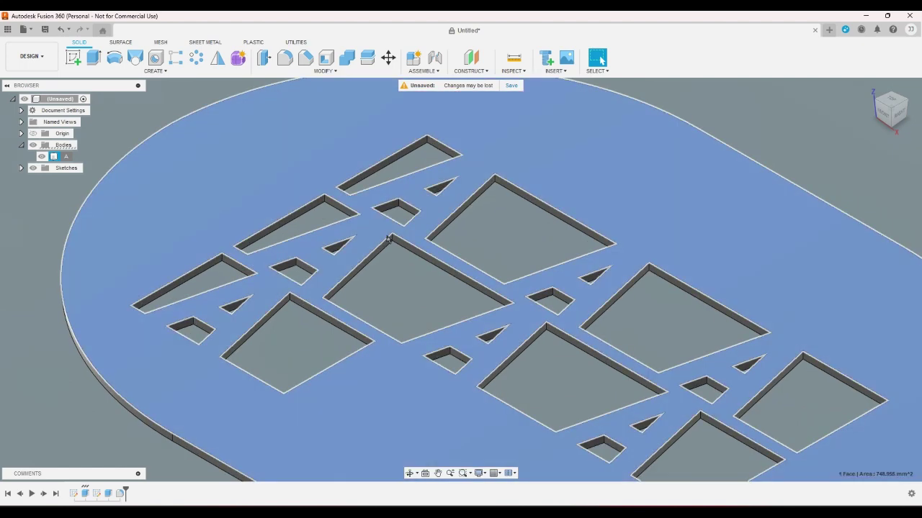
{"action": "left_click", "coordinate": [359, 233]}
{"action": "key", "text": "F6"}
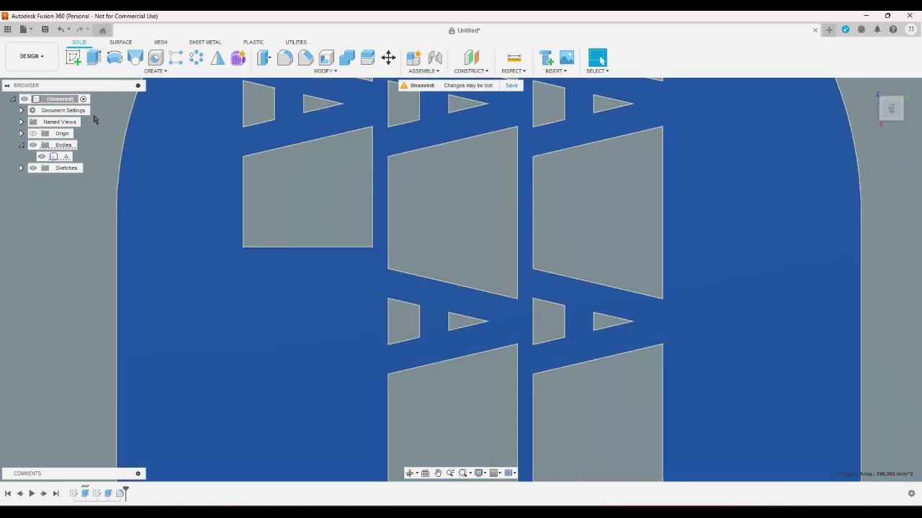
{"action": "key", "text": "Escape"}
Measure the height of the third-row A cutout in a temporary sketch, discard the dimension and undo the sketch.
{"action": "left_click", "coordinate": [234, 144]}
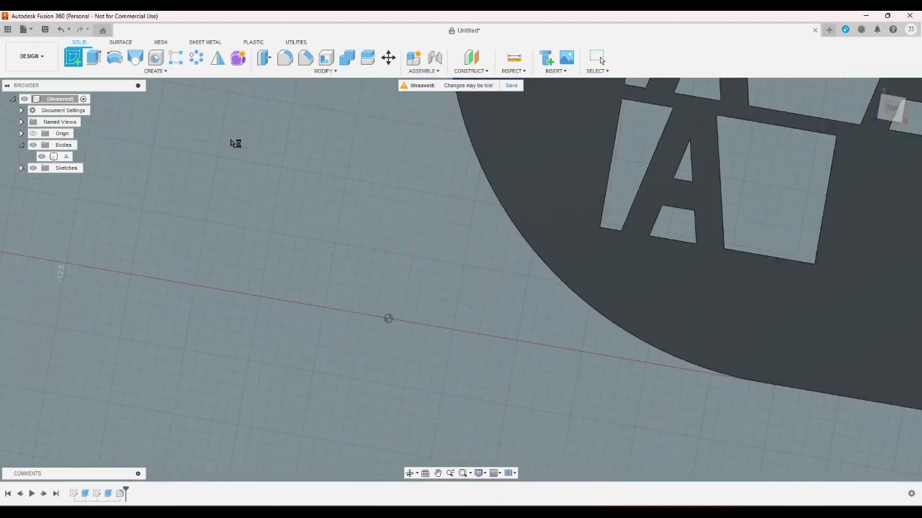
{"action": "scroll", "coordinate": [422, 286], "scroll_direction": "down", "scroll_amount": 5}
{"action": "scroll", "coordinate": [585, 126], "scroll_direction": "up", "scroll_amount": 3}
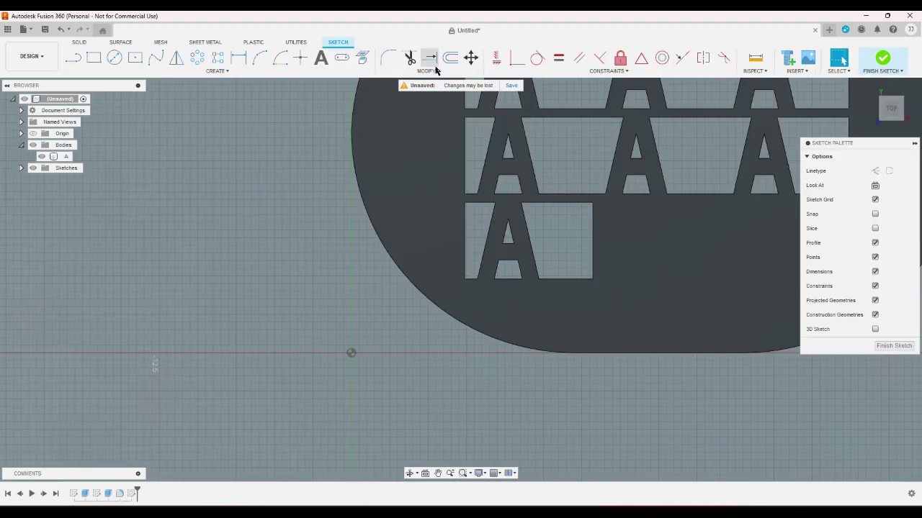
{"action": "left_click", "coordinate": [239, 58]}
{"action": "left_click", "coordinate": [592, 235]}
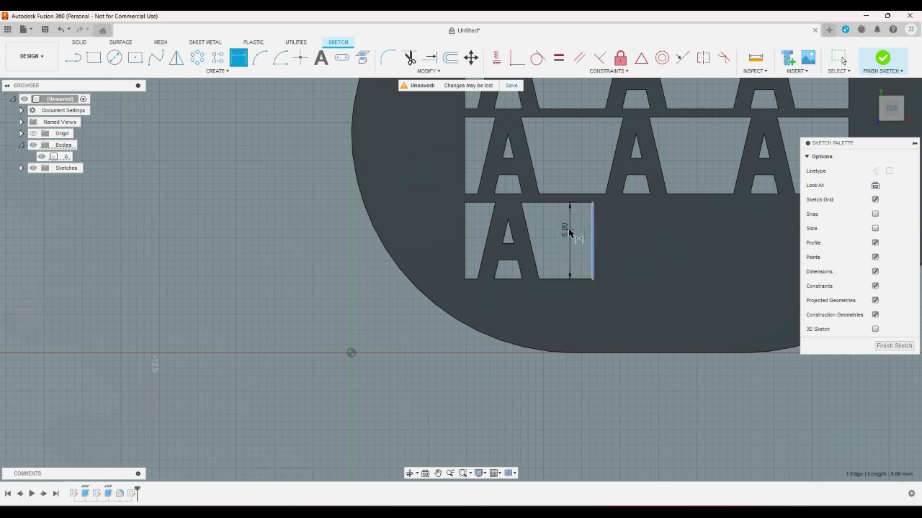
{"action": "right_click", "coordinate": [566, 228]}
{"action": "left_click", "coordinate": [515, 243]}
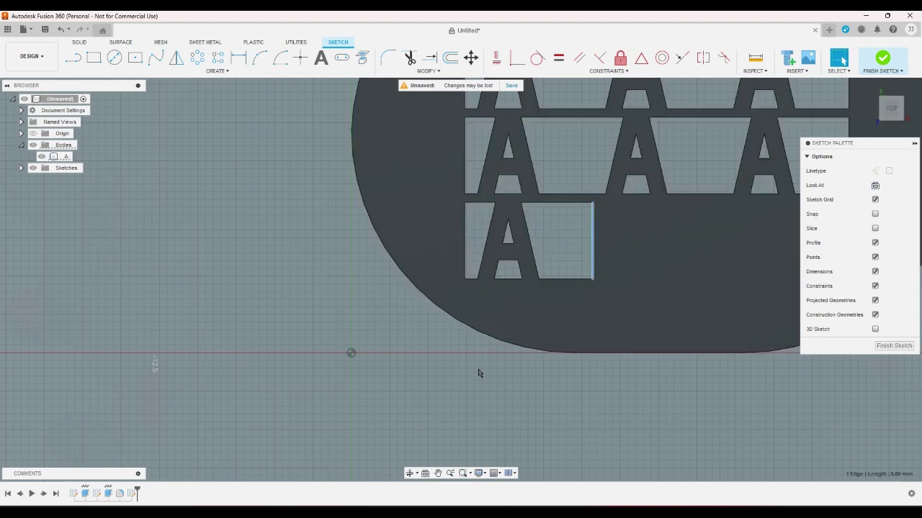
{"action": "left_click", "coordinate": [479, 373]}
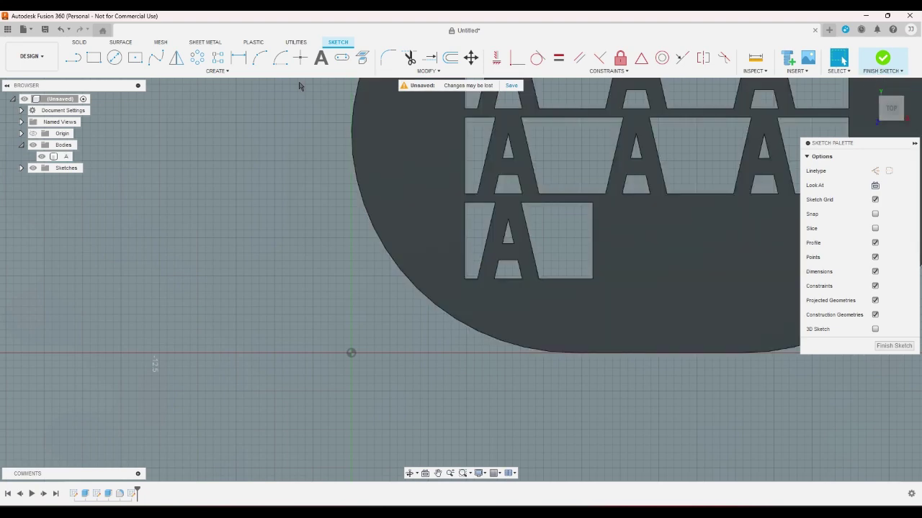
{"action": "left_click", "coordinate": [60, 28]}
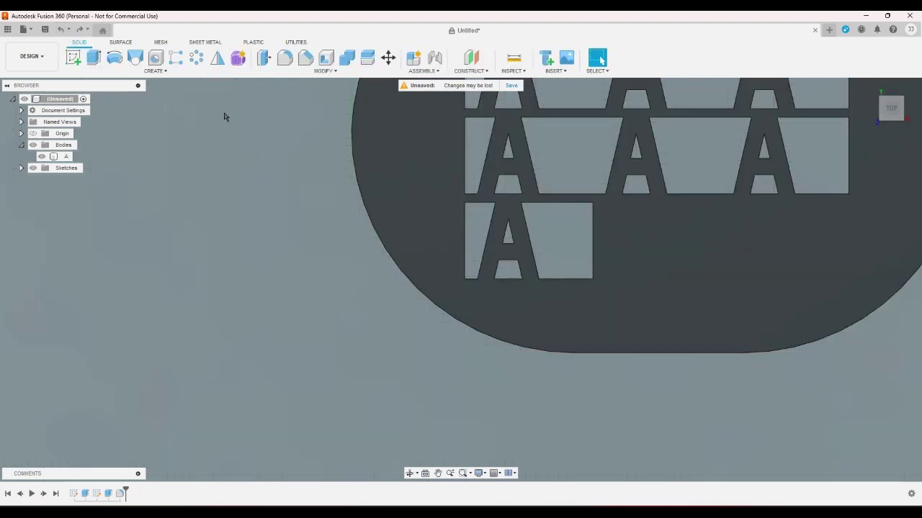
Sketch the text A in InvertedStencil, 3 mm high, on the plate's top face beside the third-row A cutout.
{"action": "left_click", "coordinate": [73, 58]}
{"action": "left_click", "coordinate": [624, 339]}
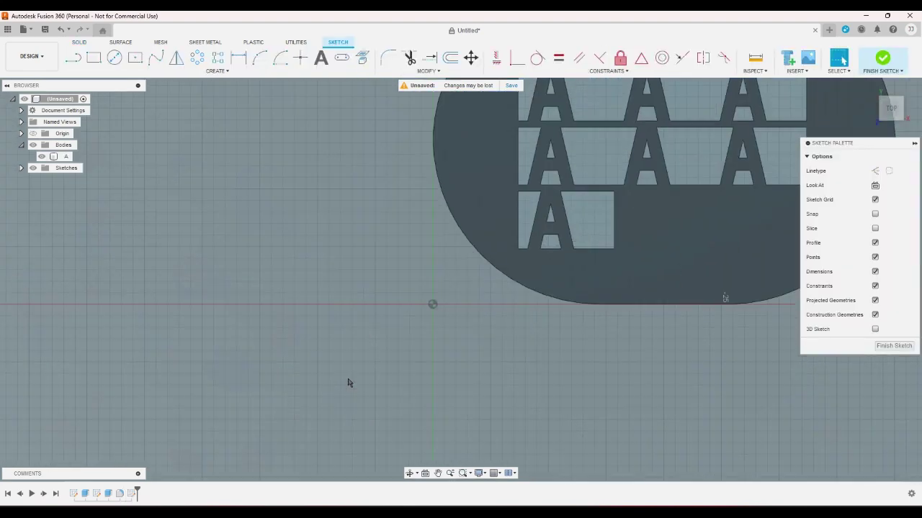
{"action": "scroll", "coordinate": [291, 176], "scroll_direction": "up", "scroll_amount": 2}
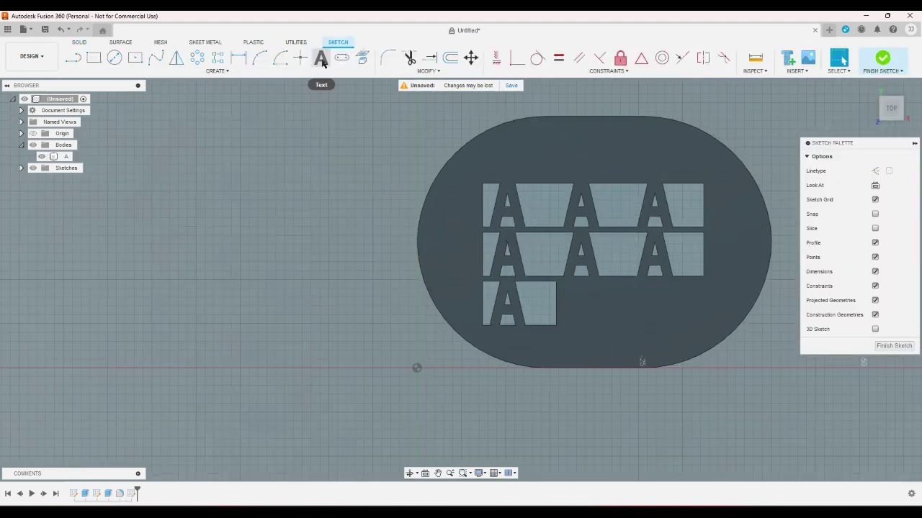
{"action": "left_click", "coordinate": [656, 294]}
{"action": "left_click", "coordinate": [733, 245]}
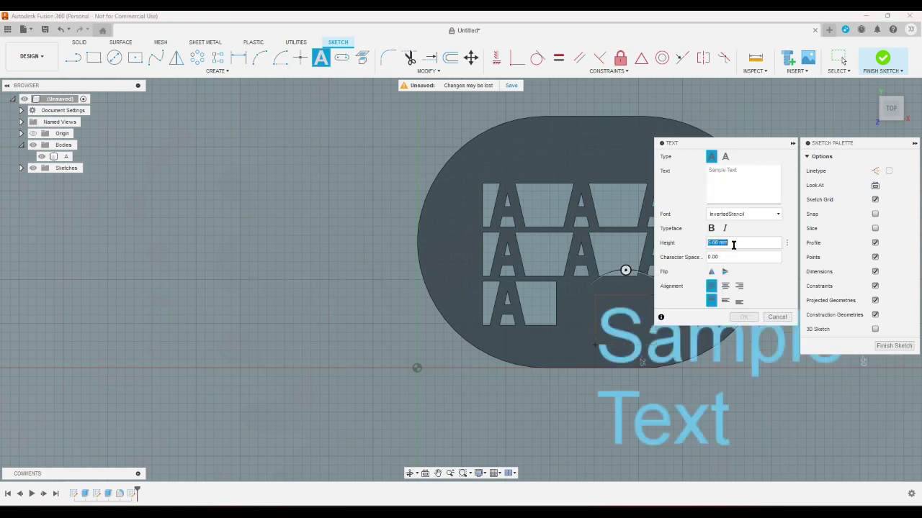
{"action": "type", "text": "3"}
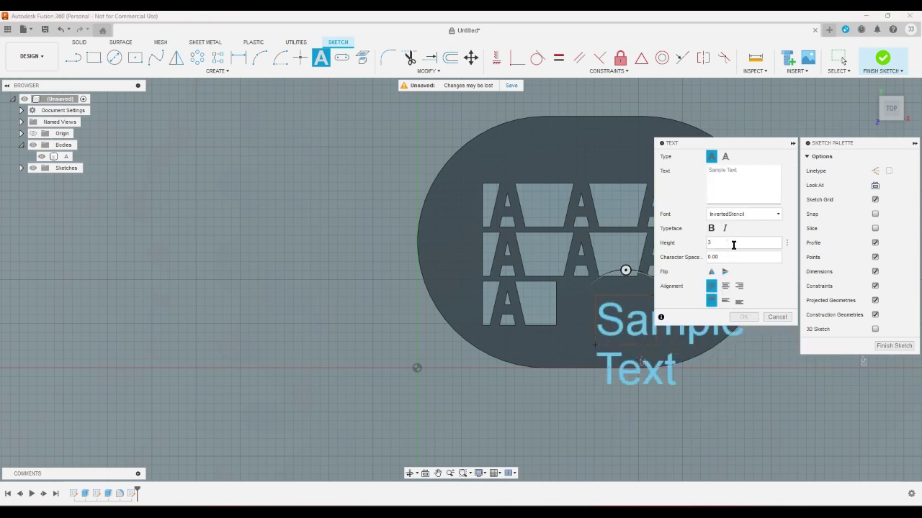
{"action": "type", "text": "A"}
{"action": "left_click", "coordinate": [749, 181]}
{"action": "type", "text": "A"}
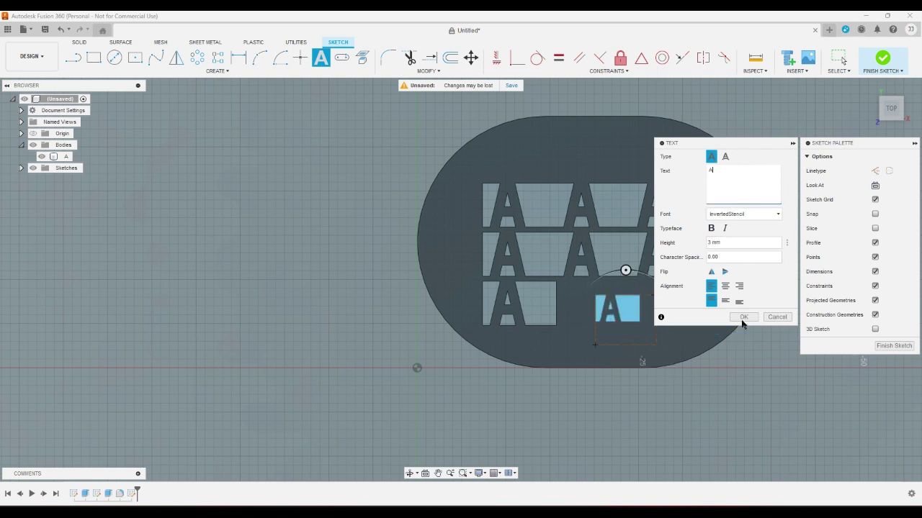
{"action": "left_click", "coordinate": [743, 317]}
{"action": "left_click", "coordinate": [883, 57]}
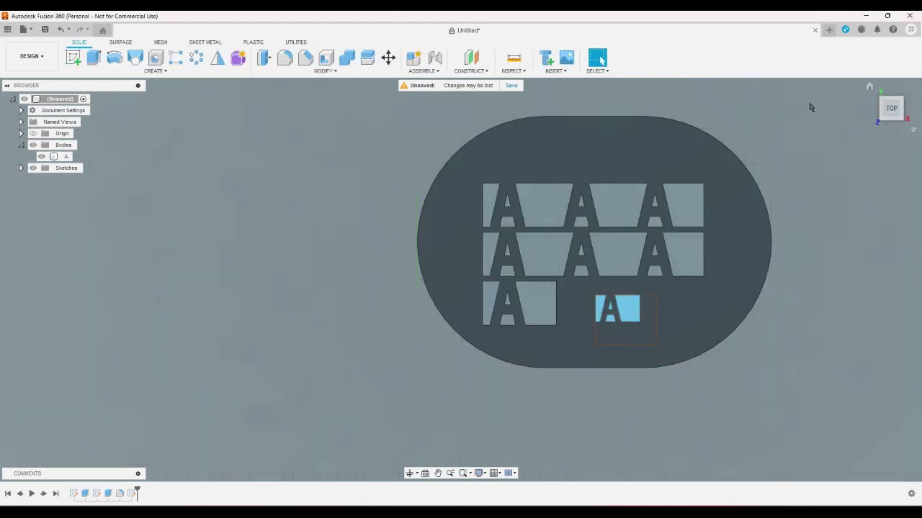
Extrude the small A text downward as a cut through the plate.
{"action": "left_click", "coordinate": [90, 59]}
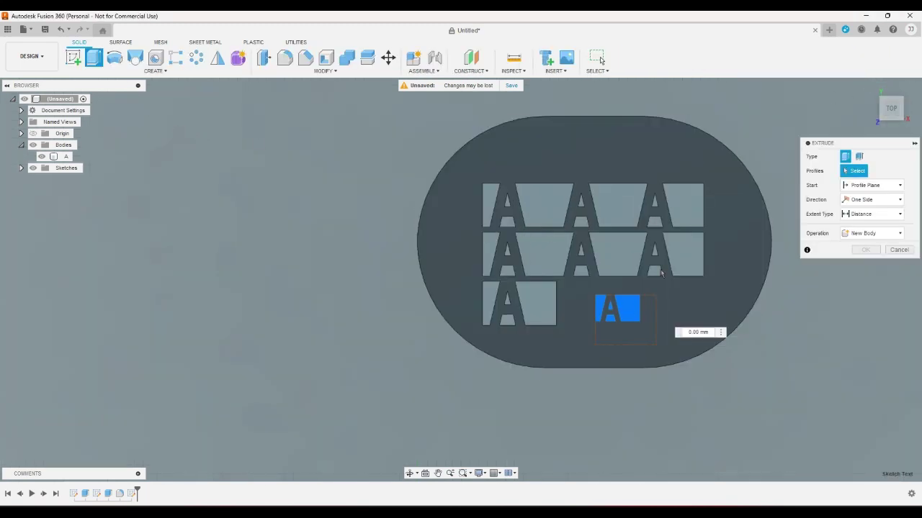
{"action": "left_click", "coordinate": [870, 86]}
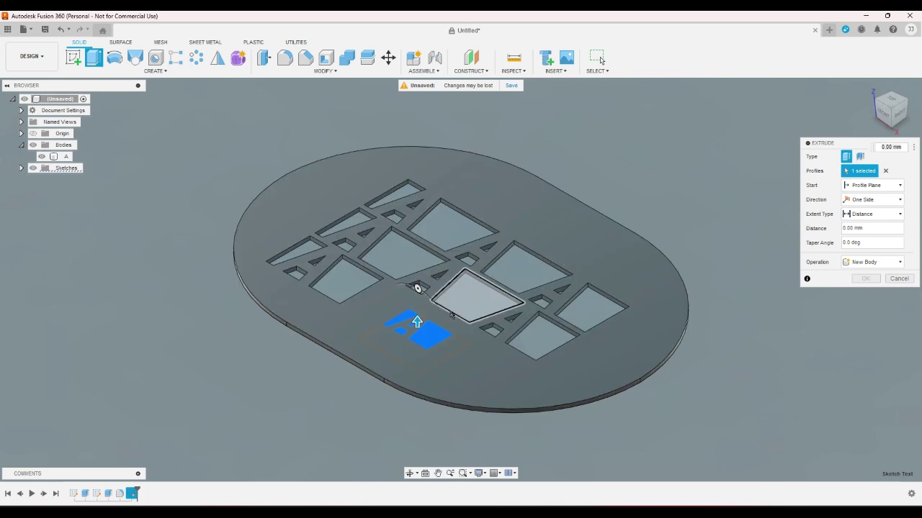
{"action": "left_click_drag", "start_coordinate": [415, 317], "coordinate": [416, 330]}
{"action": "key", "text": "Return"}
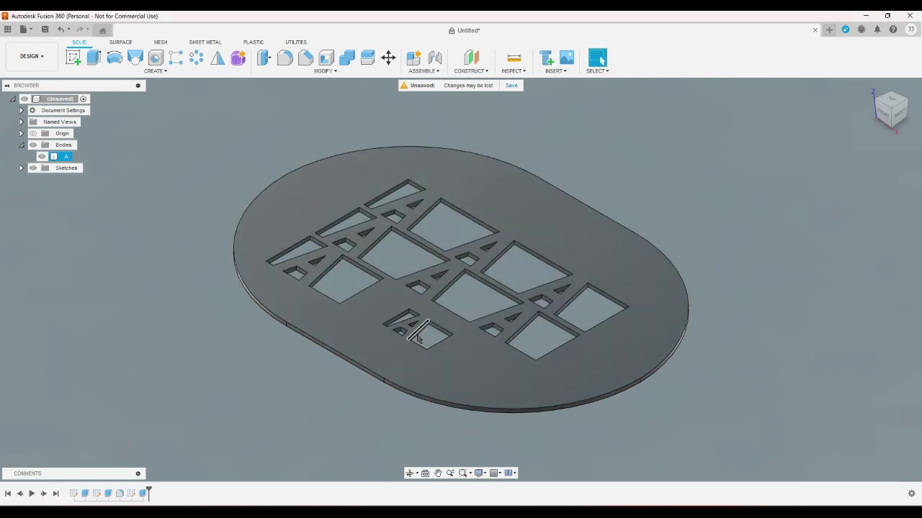
Edit the small text's sketch to add a second line with another A, and finish the sketch.
{"action": "double_click", "coordinate": [131, 494]}
{"action": "double_click", "coordinate": [493, 373]}
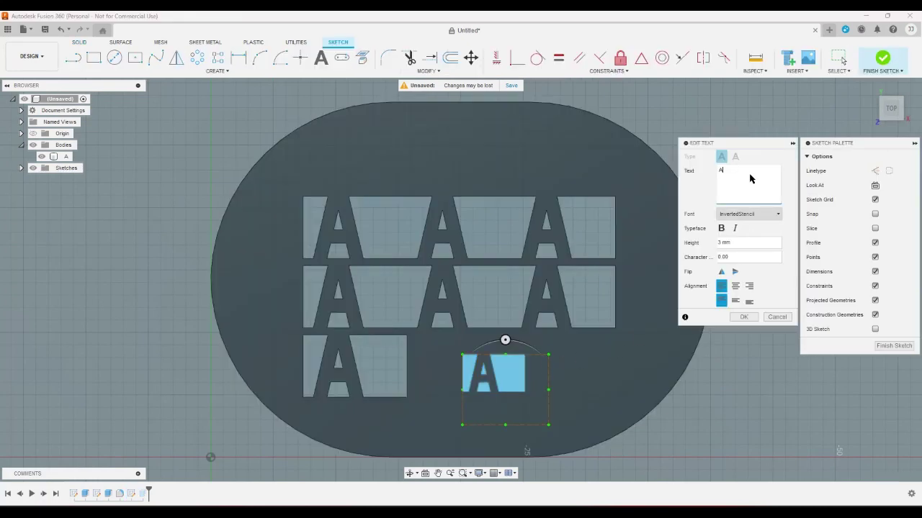
{"action": "key", "text": "Return"}
{"action": "type", "text": "A"}
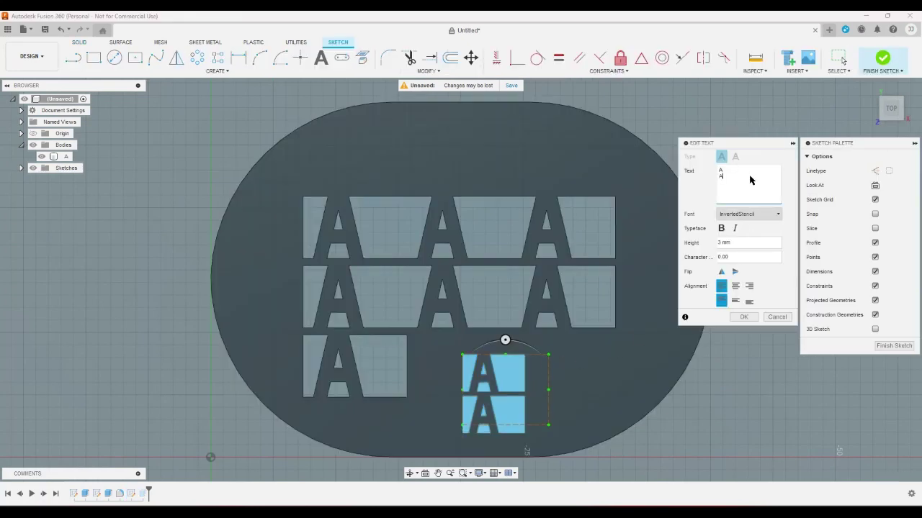
{"action": "left_click", "coordinate": [744, 317]}
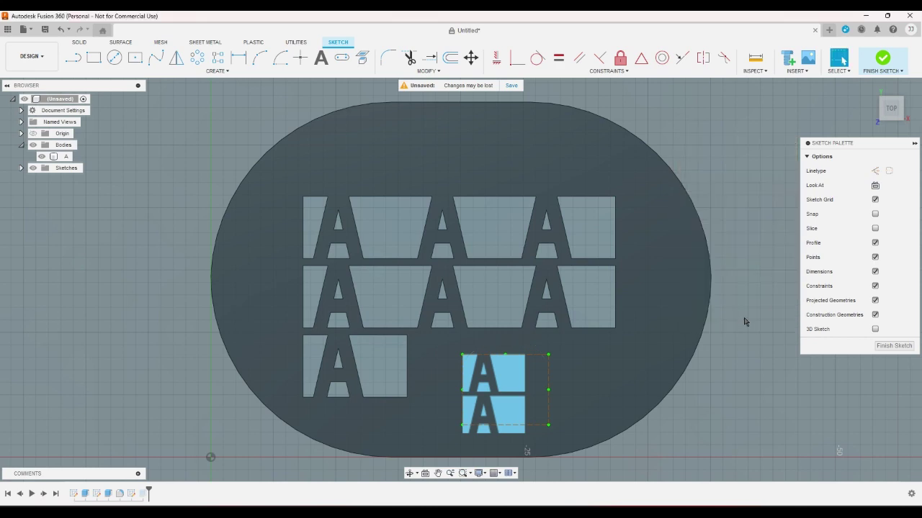
{"action": "left_click", "coordinate": [883, 58]}
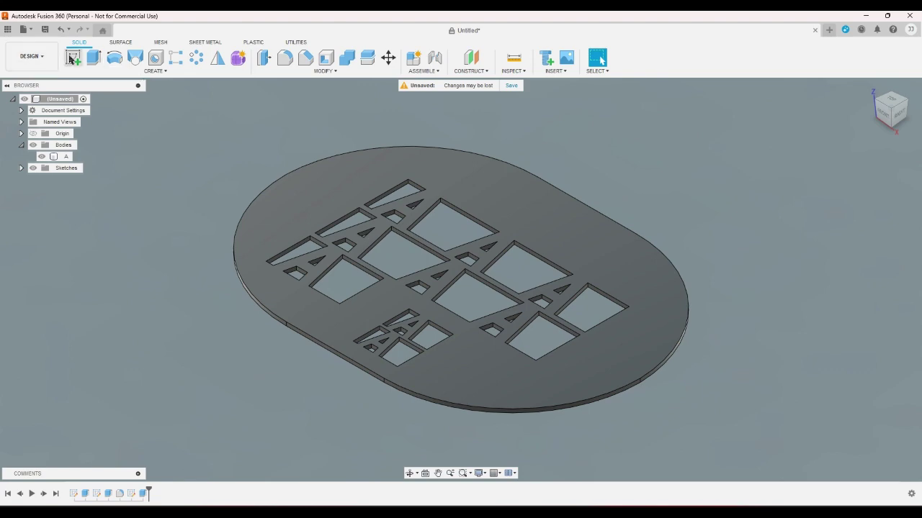
Start a sketch on the plate's top face and check the height of the upper small A cutout's outer vertical edge.
{"action": "left_click", "coordinate": [73, 58]}
{"action": "left_click", "coordinate": [436, 278]}
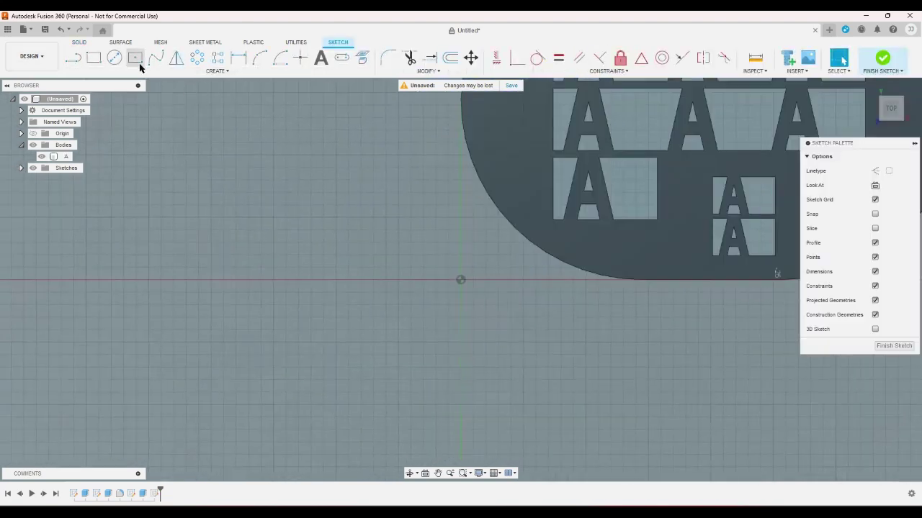
{"action": "left_click", "coordinate": [775, 193]}
{"action": "left_click", "coordinate": [766, 215]}
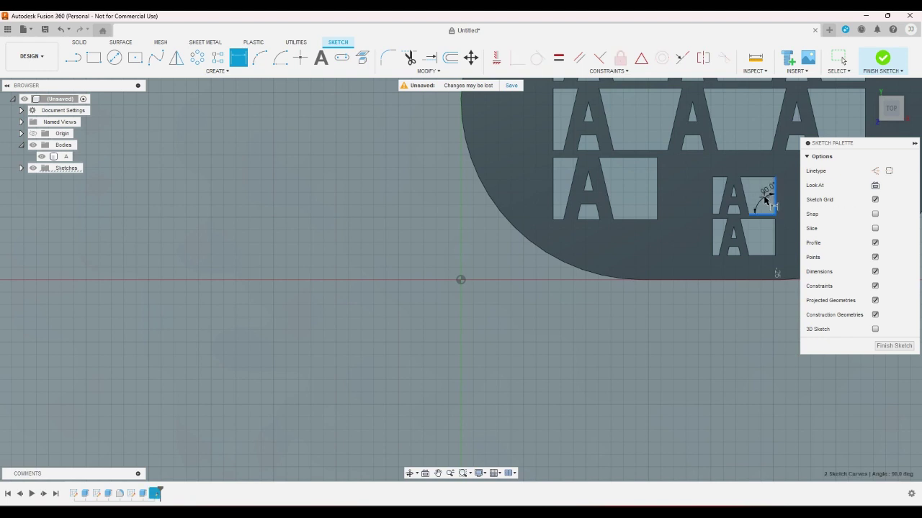
{"action": "right_click", "coordinate": [764, 197]}
{"action": "left_click", "coordinate": [742, 201]}
{"action": "left_click", "coordinate": [654, 377]}
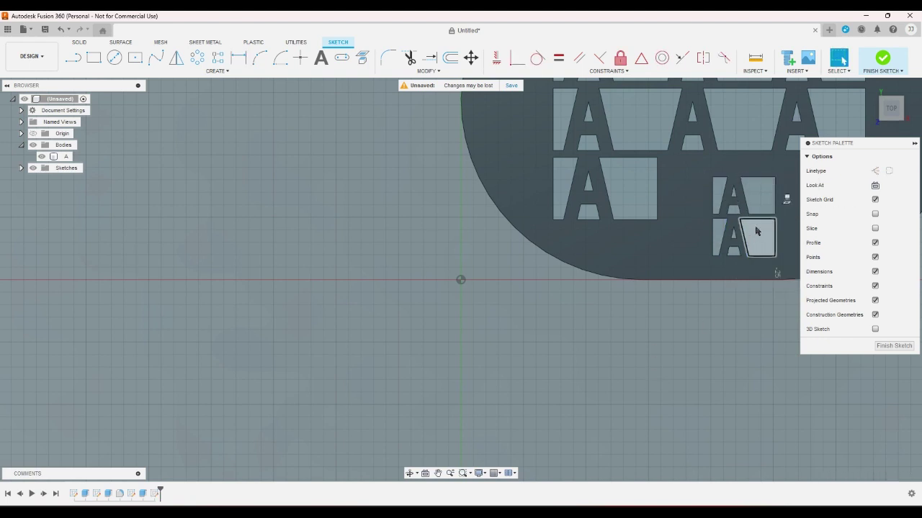
{"action": "left_click", "coordinate": [774, 199]}
{"action": "left_click", "coordinate": [239, 58]}
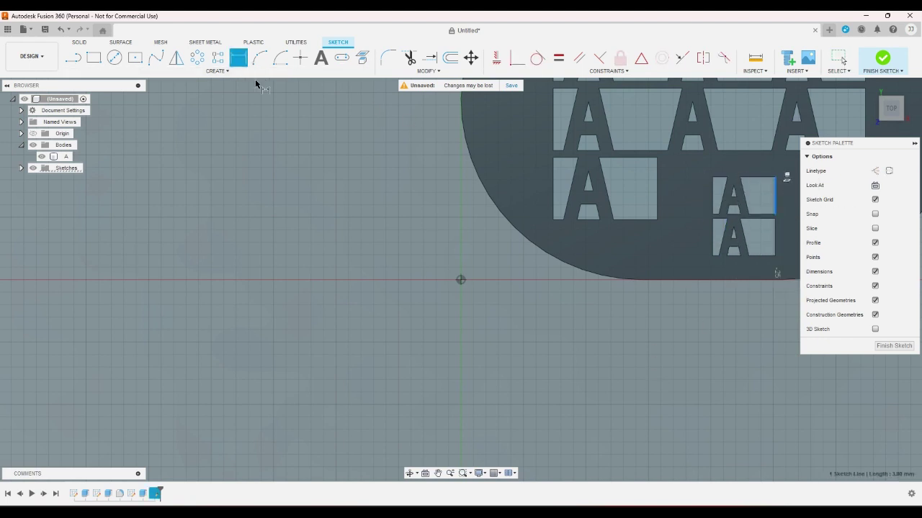
{"action": "right_click", "coordinate": [274, 208]}
{"action": "left_click", "coordinate": [275, 209]}
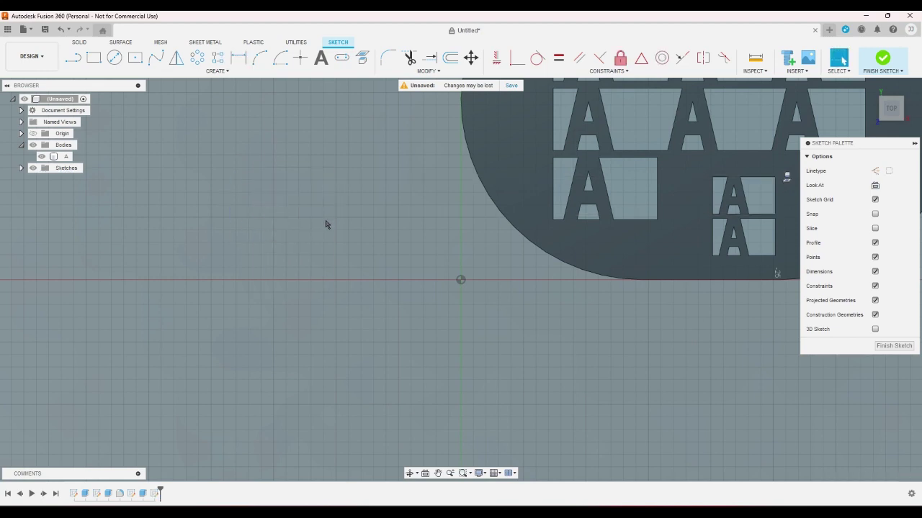
Measure the left stroke width of the upper small A between its slanted edges, discard the dimension and finish the sketch.
{"action": "scroll", "coordinate": [622, 201], "scroll_direction": "up", "scroll_amount": 5}
{"action": "scroll", "coordinate": [550, 252], "scroll_direction": "up", "scroll_amount": 3}
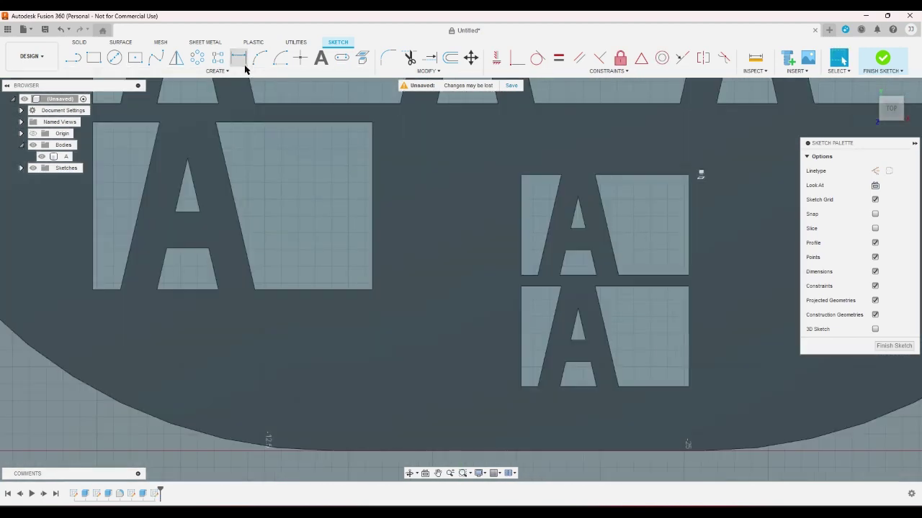
{"action": "left_click", "coordinate": [238, 58]}
{"action": "left_click", "coordinate": [549, 256]}
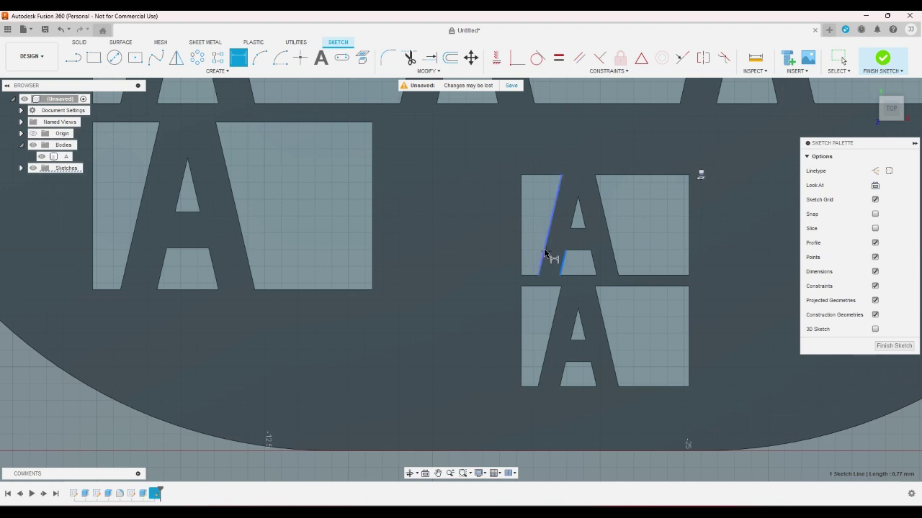
{"action": "left_click", "coordinate": [556, 254]}
{"action": "right_click", "coordinate": [559, 243]}
{"action": "left_click", "coordinate": [540, 241]}
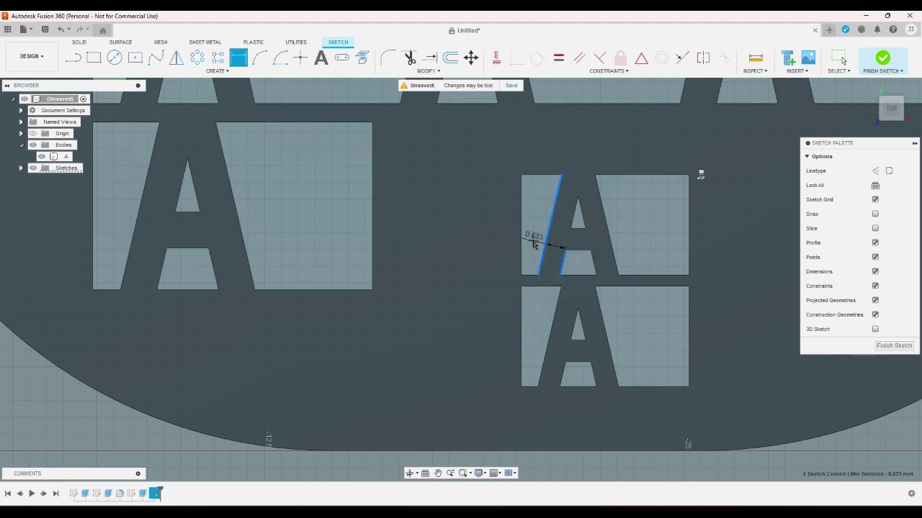
{"action": "scroll", "coordinate": [548, 274], "scroll_direction": "down", "scroll_amount": 3}
{"action": "scroll", "coordinate": [547, 344], "scroll_direction": "down", "scroll_amount": 1}
{"action": "left_click", "coordinate": [474, 436]}
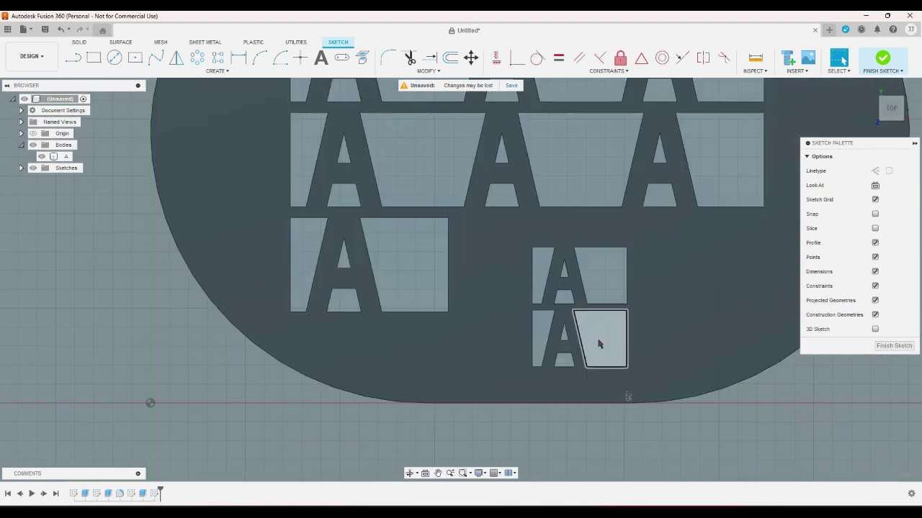
{"action": "left_click", "coordinate": [882, 59]}
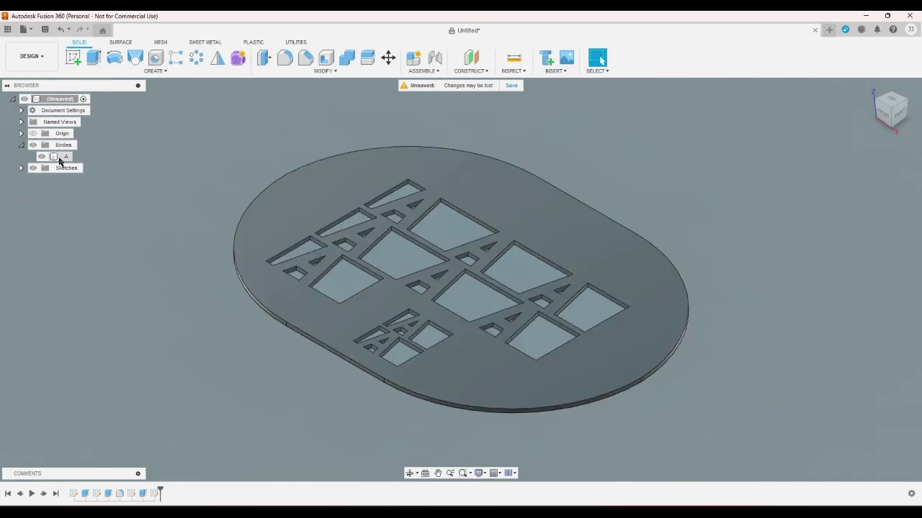
Save the plate body as a 3MF mesh with medium refinement on the computer, replacing A.3mf in the 3D Printing Font Tests folder.
{"action": "right_click", "coordinate": [65, 157]}
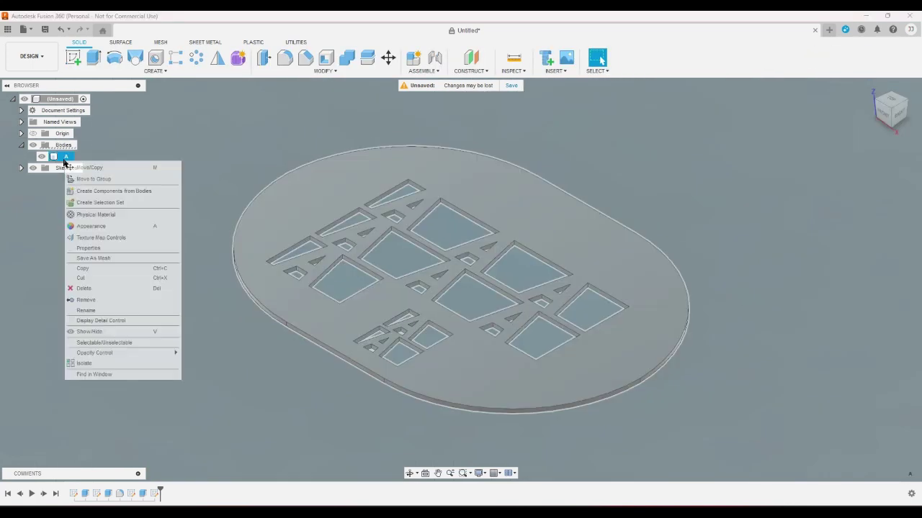
{"action": "left_click", "coordinate": [98, 310]}
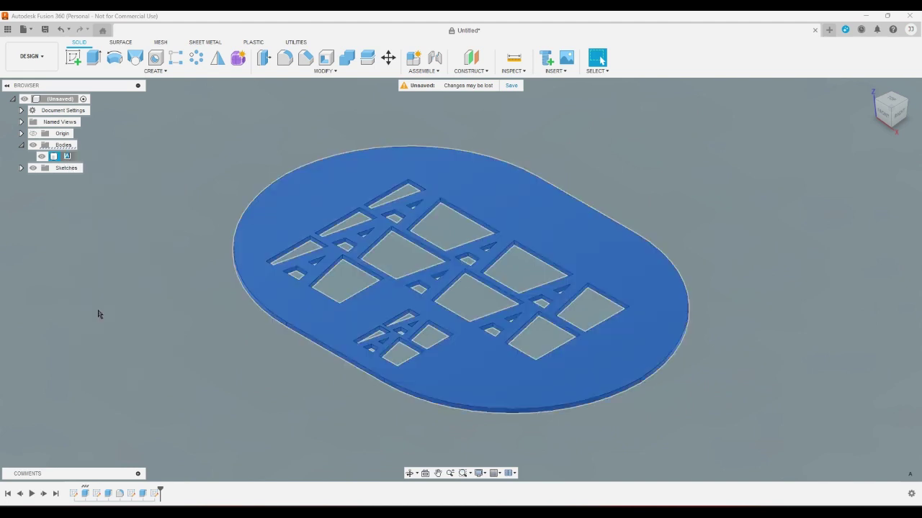
{"action": "right_click", "coordinate": [70, 159]}
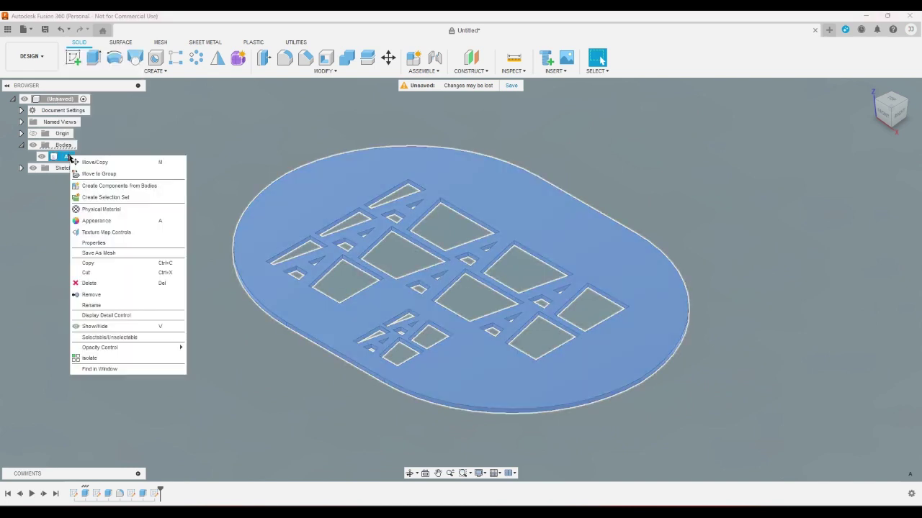
{"action": "left_click", "coordinate": [108, 252]}
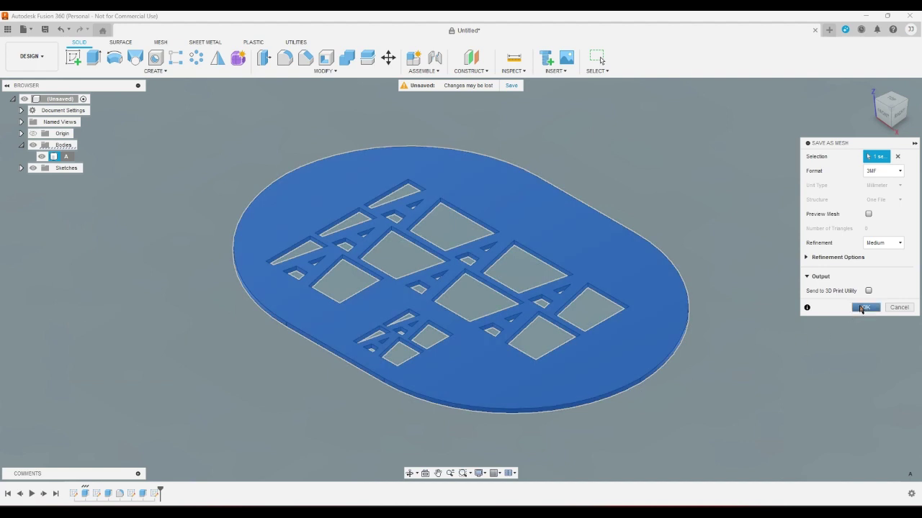
{"action": "left_click", "coordinate": [863, 308]}
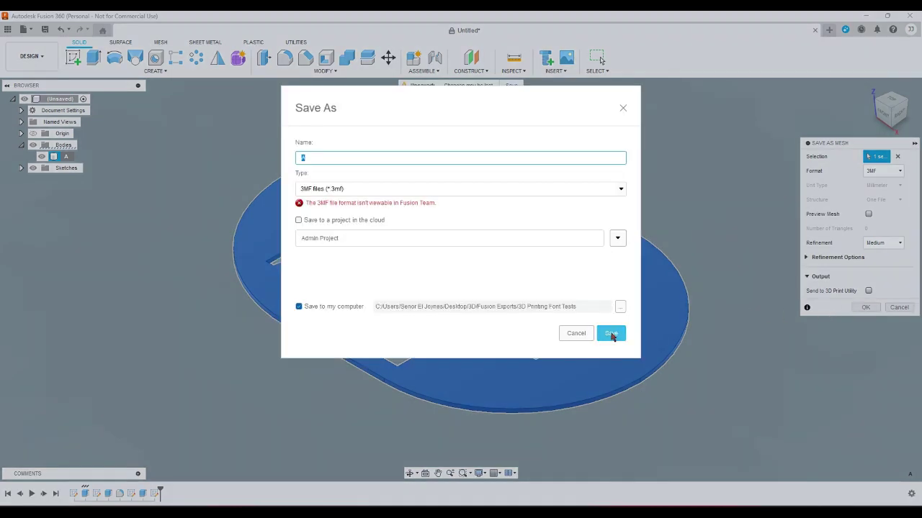
{"action": "left_click", "coordinate": [612, 337]}
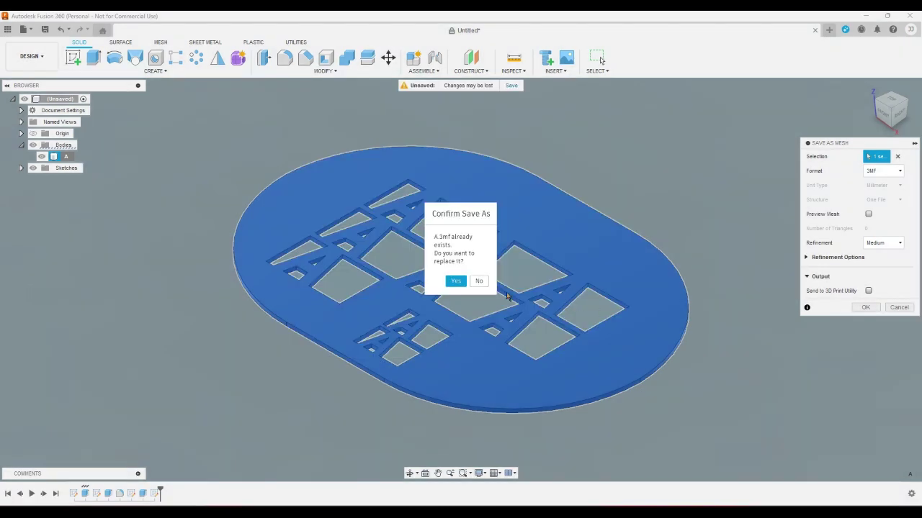
{"action": "left_click", "coordinate": [456, 281]}
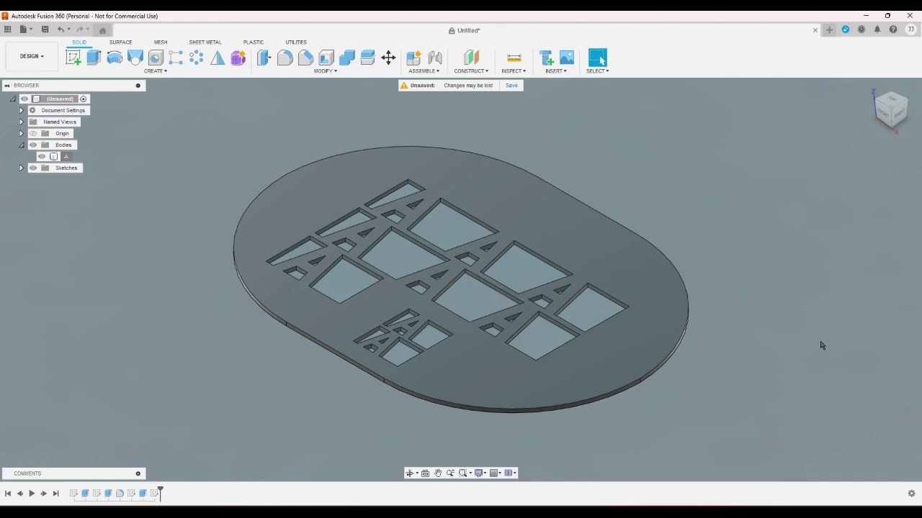
Examine the large and small A cutouts and the thin bridges between them on the plate from above and at an angle.
{"action": "left_click", "coordinate": [892, 102]}
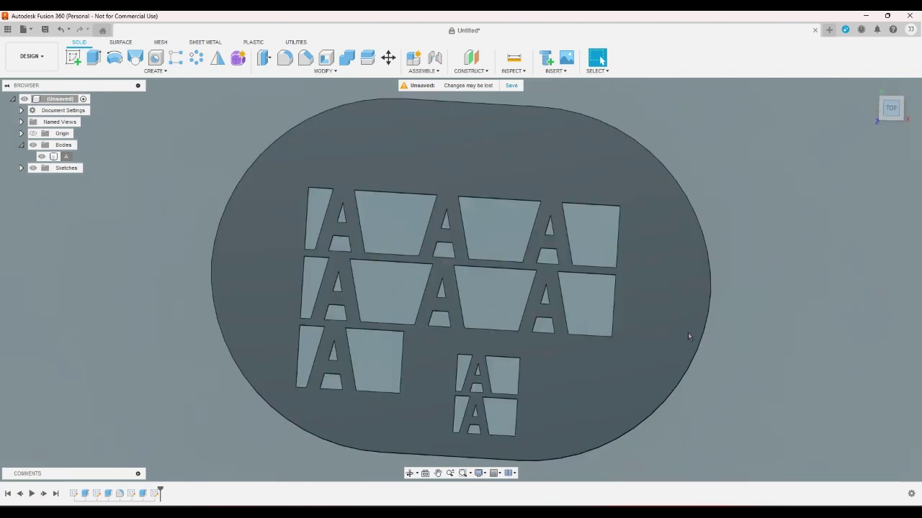
{"action": "scroll", "coordinate": [520, 406], "scroll_direction": "up", "scroll_amount": 4}
{"action": "scroll", "coordinate": [520, 405], "scroll_direction": "up", "scroll_amount": 3}
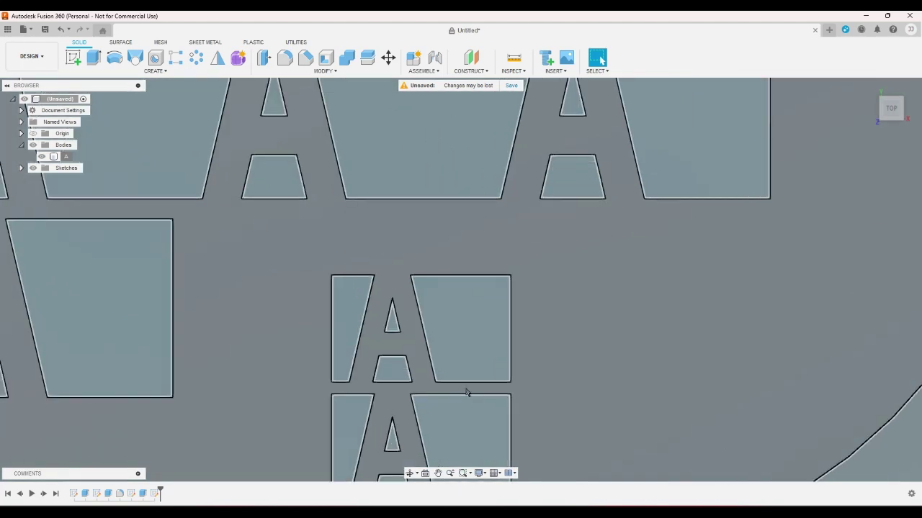
{"action": "scroll", "coordinate": [466, 393], "scroll_direction": "down", "scroll_amount": 7}
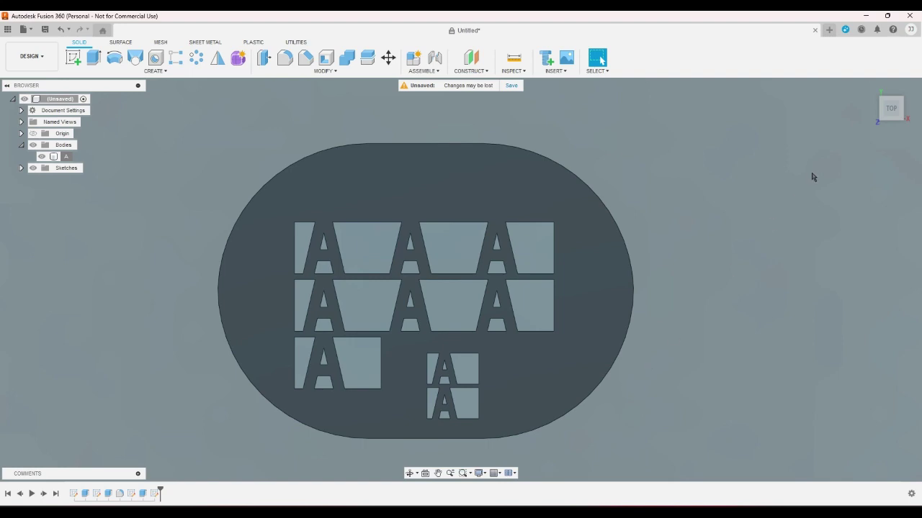
{"action": "left_click_drag", "start_coordinate": [237, 133], "coordinate": [682, 436]}
{"action": "left_click", "coordinate": [415, 229]}
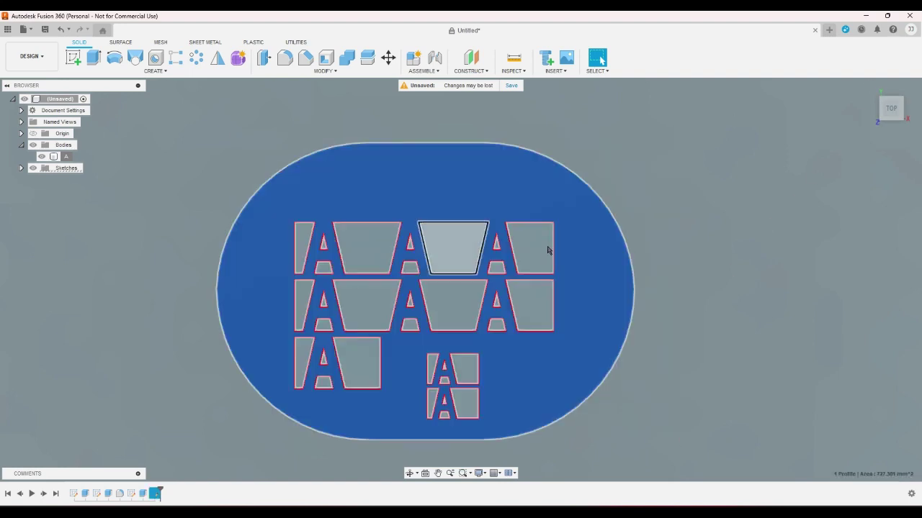
{"action": "left_click", "coordinate": [694, 260]}
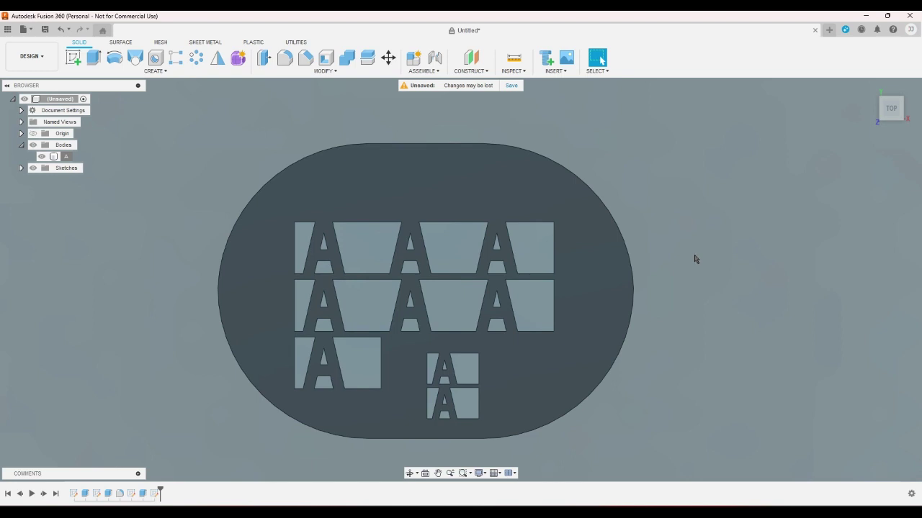
{"action": "left_click", "coordinate": [872, 88]}
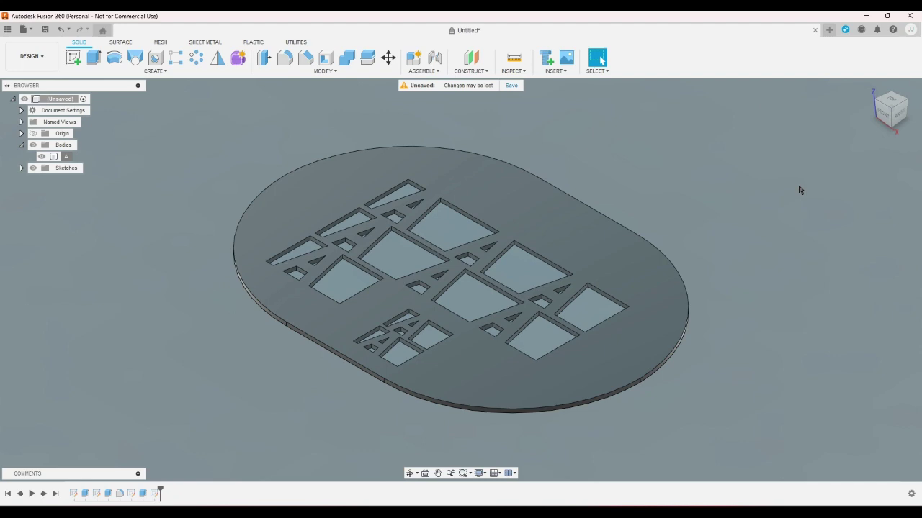
{"action": "left_click", "coordinate": [891, 101]}
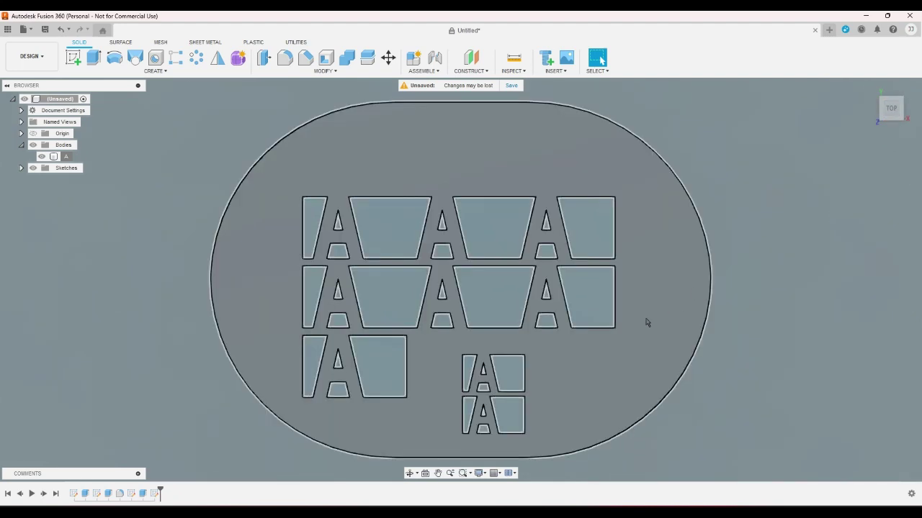
{"action": "left_click", "coordinate": [556, 293]}
{"action": "left_click", "coordinate": [742, 311]}
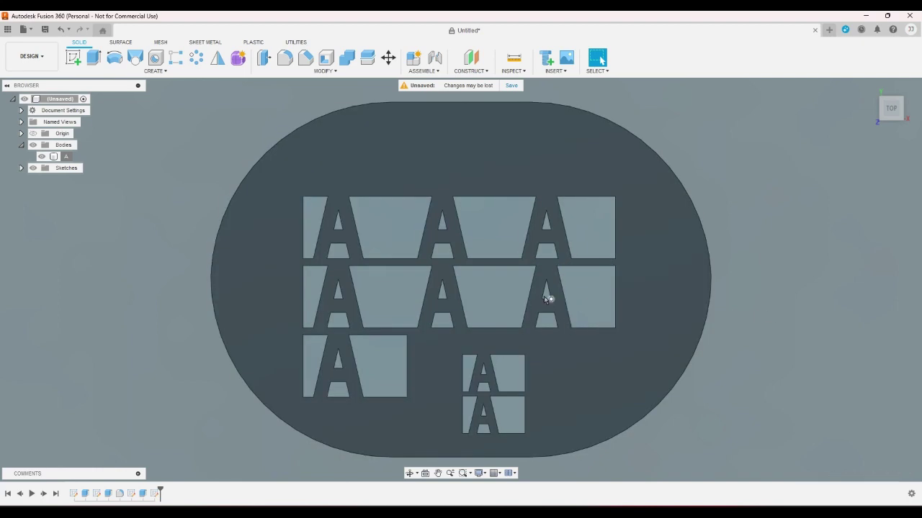
{"action": "left_click_drag", "start_coordinate": [774, 303], "coordinate": [172, 301]}
{"action": "left_click", "coordinate": [172, 301]}
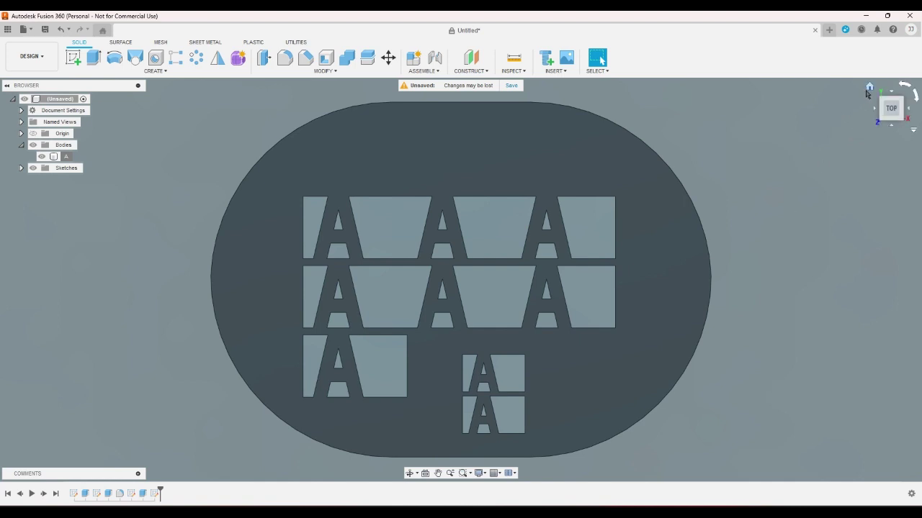
{"action": "left_click_drag", "start_coordinate": [868, 94], "coordinate": [806, 214]}
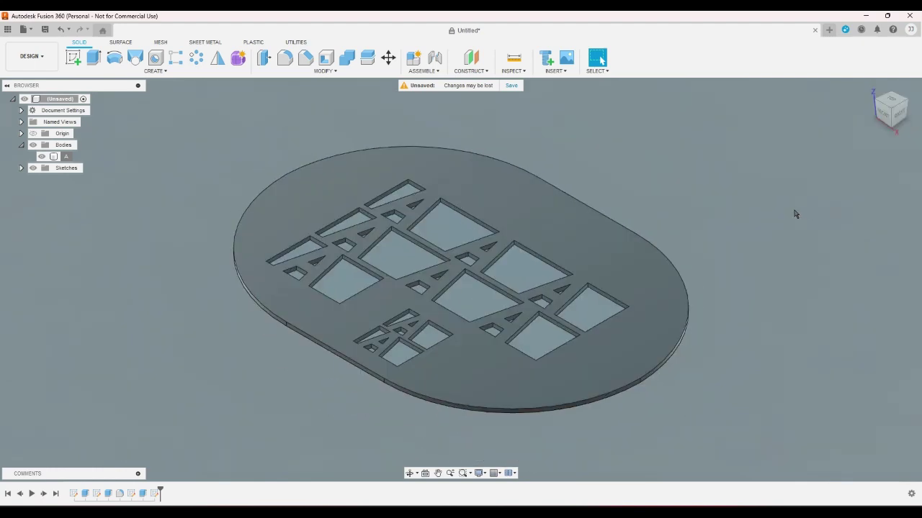